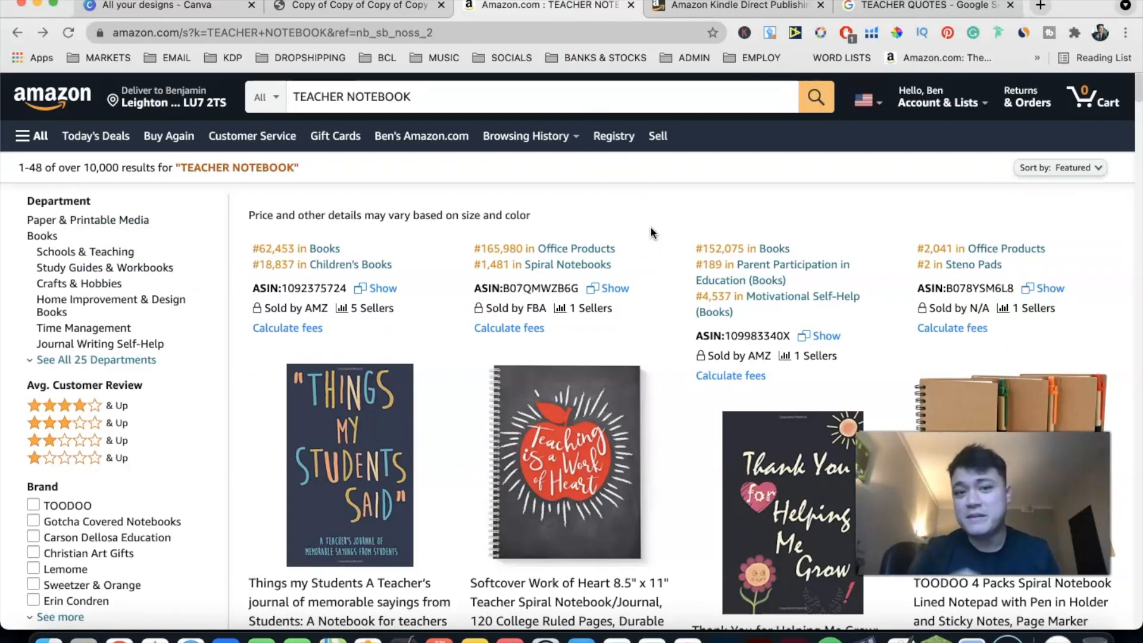
Look through the TEACHER NOTEBOOK search results, from the first listings to the row of quote-cover notebooks, and return to the start
scroll(691, 280, "down", 5)
scroll(692, 283, "down", 10)
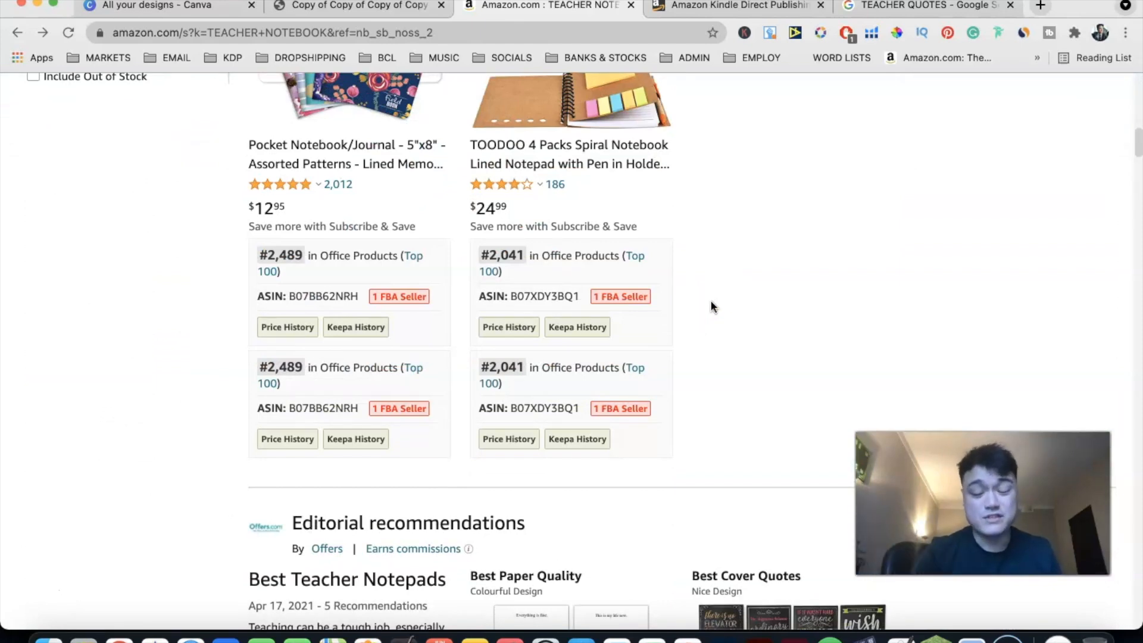
scroll(711, 301, "down", 6)
scroll(711, 302, "down", 10)
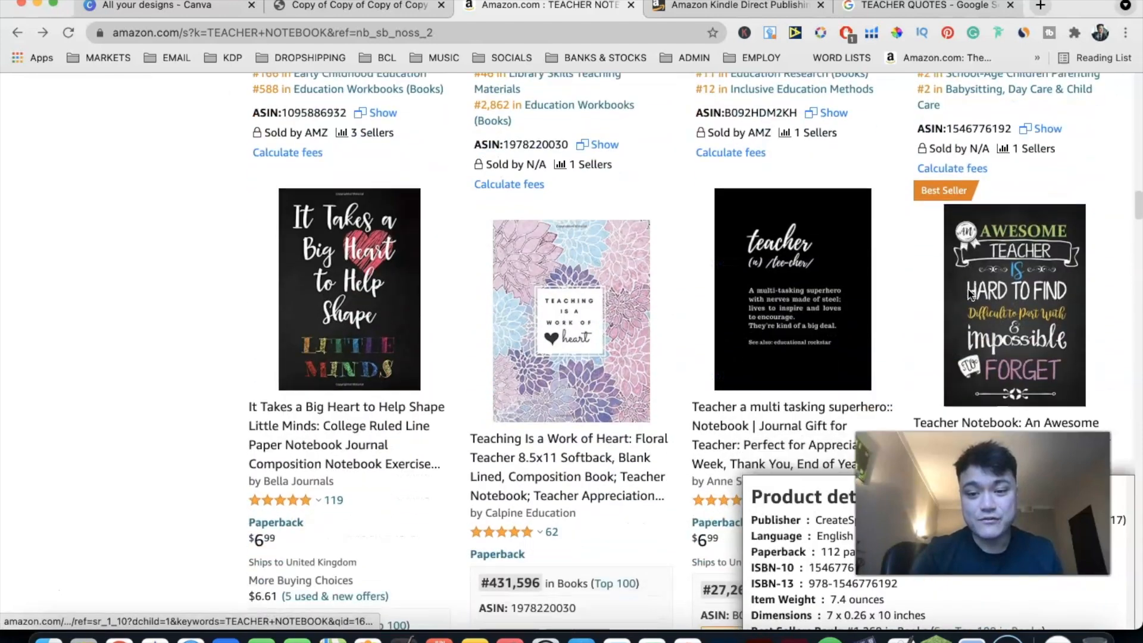
scroll(967, 292, "down", 1)
left_click(915, 310)
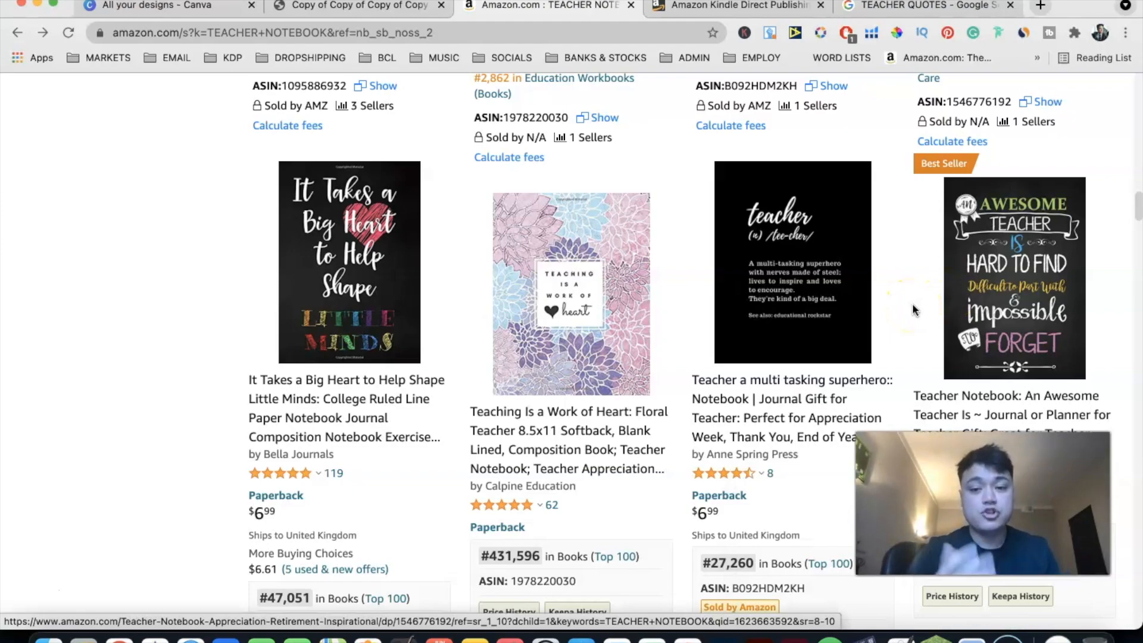
scroll(911, 302, "up", 10)
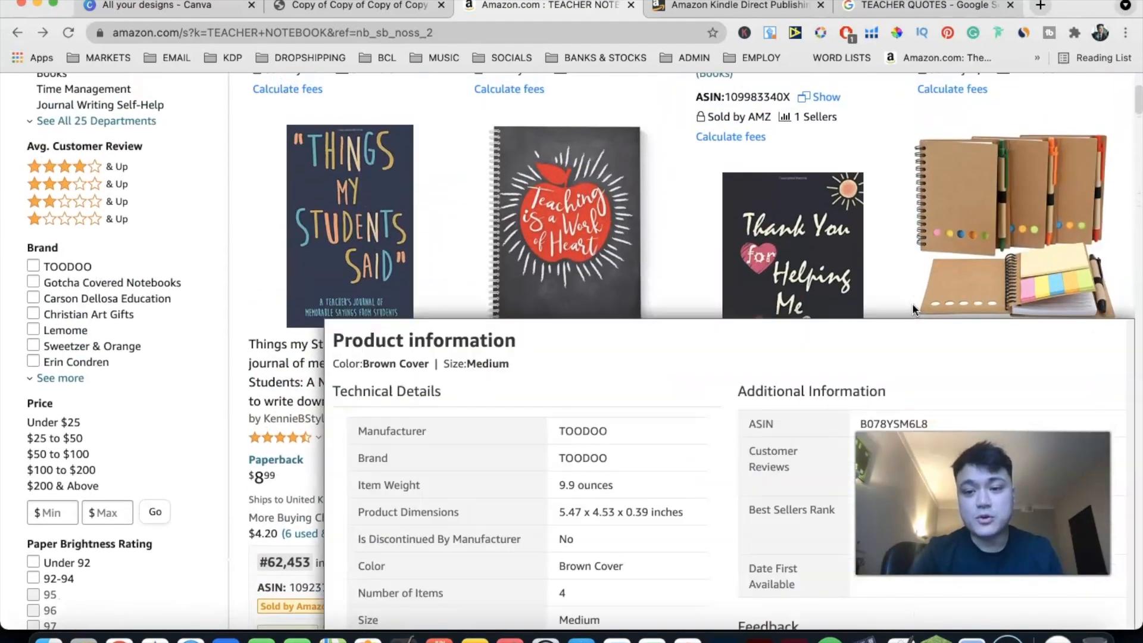
left_click(891, 256)
scroll(891, 256, "up", 3)
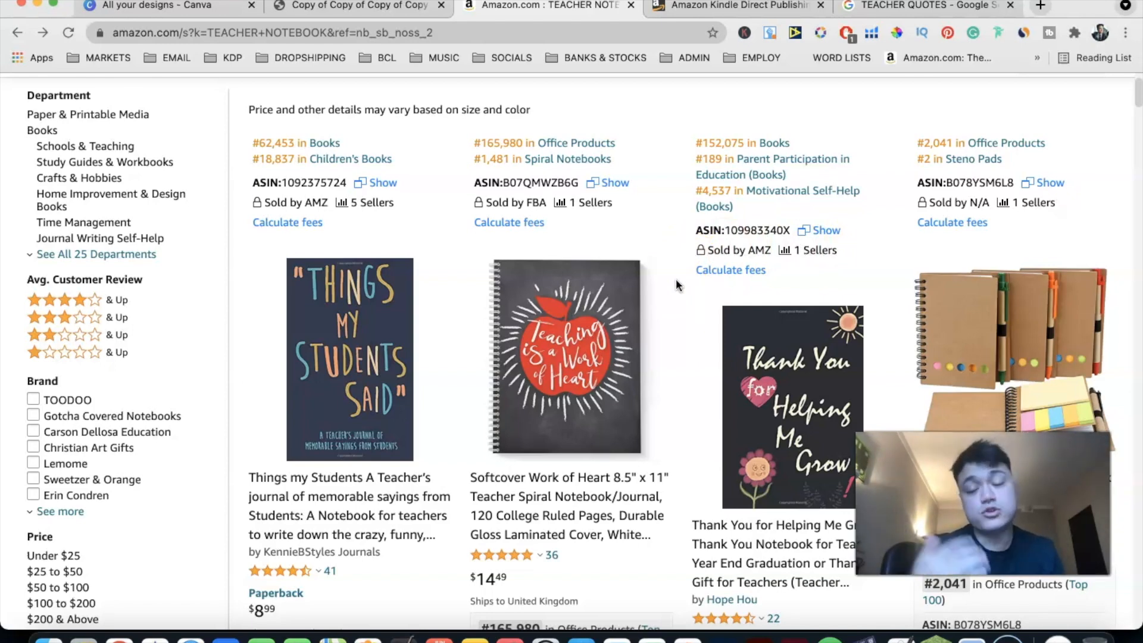
Find the Best Seller "An Awesome Teacher Is" notebook in the results and examine its product details and Books sales rank
scroll(677, 279, "down", 5)
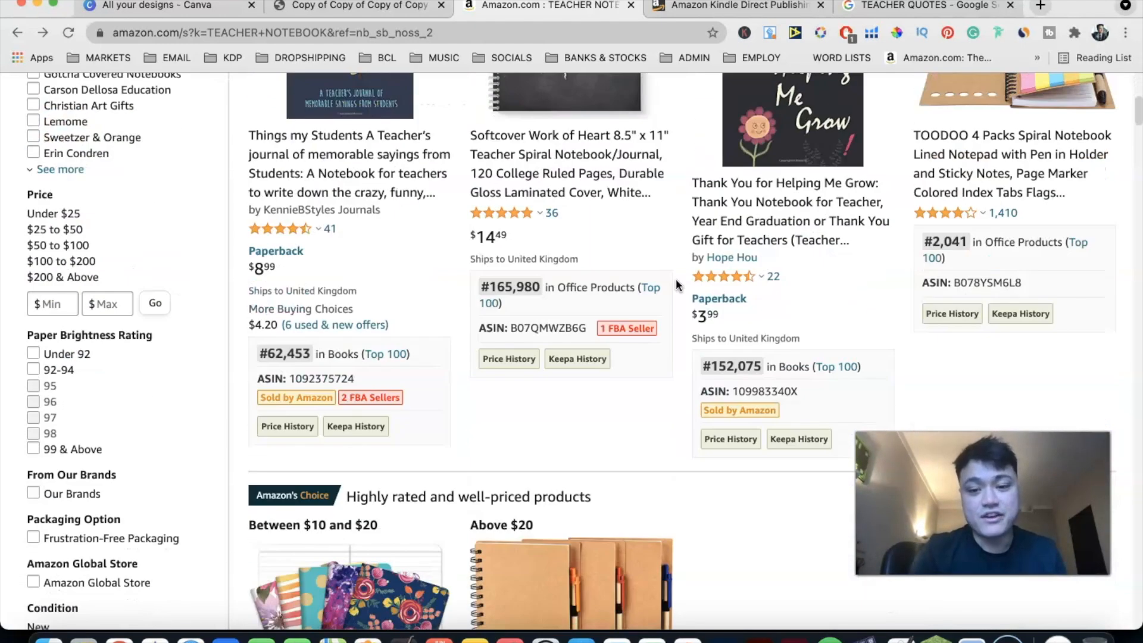
scroll(676, 285, "down", 8)
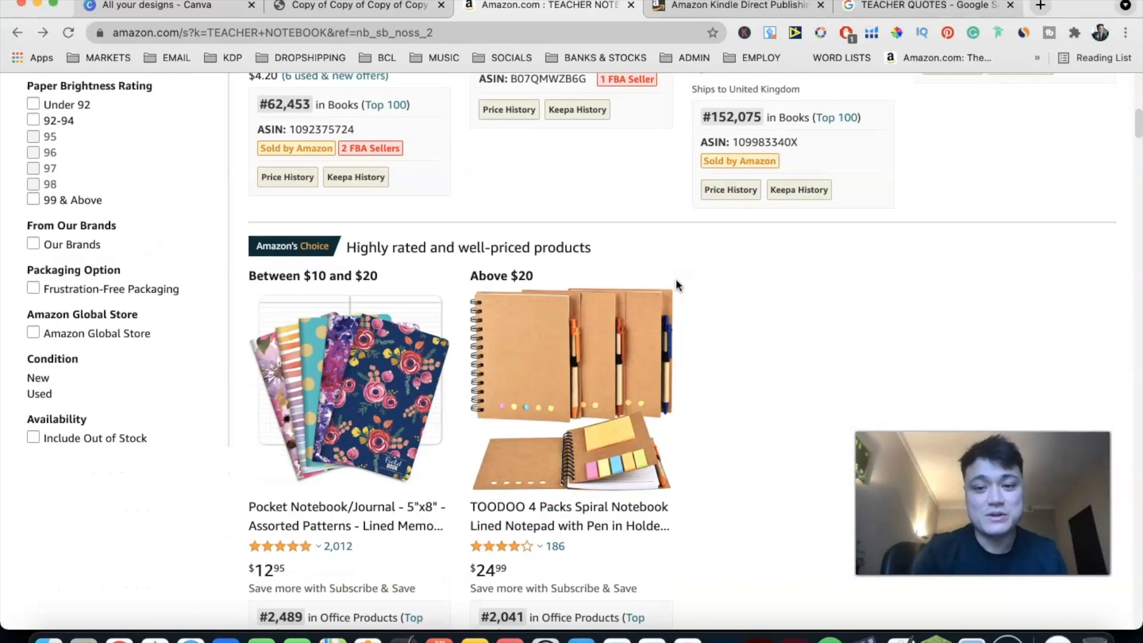
scroll(704, 298, "down", 17)
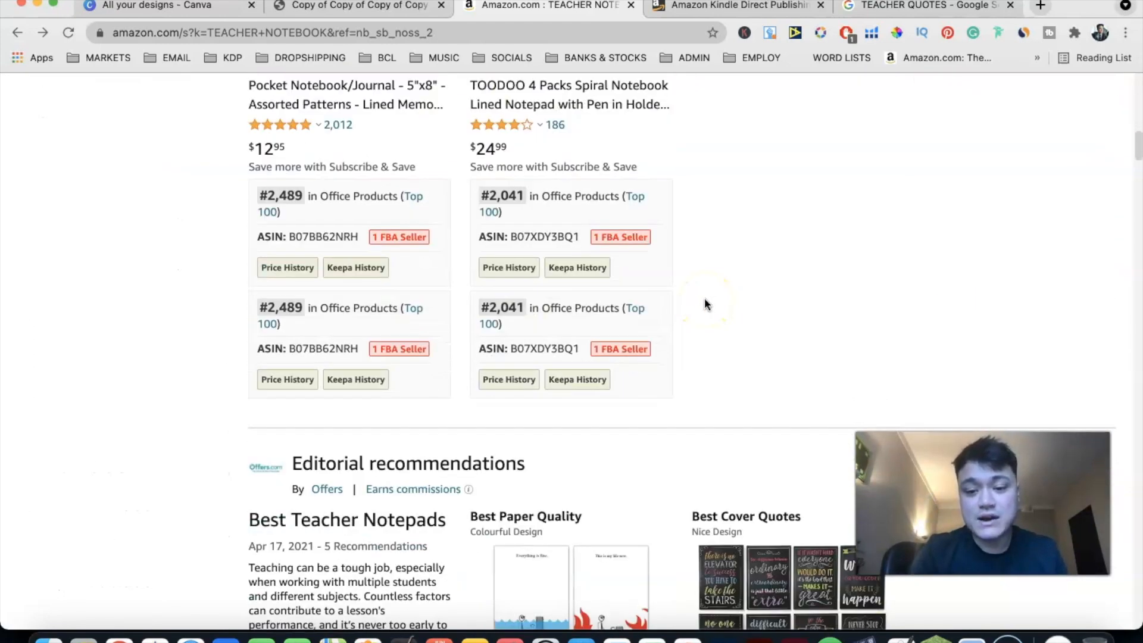
scroll(705, 298, "down", 10)
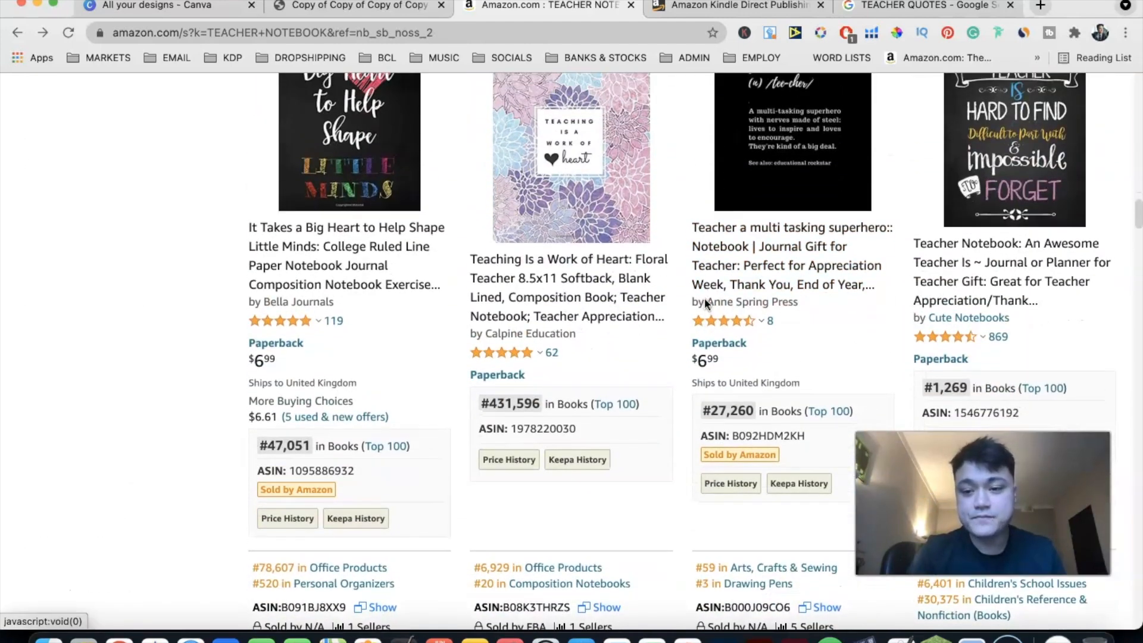
scroll(704, 297, "down", 1)
mouse_move(1017, 170)
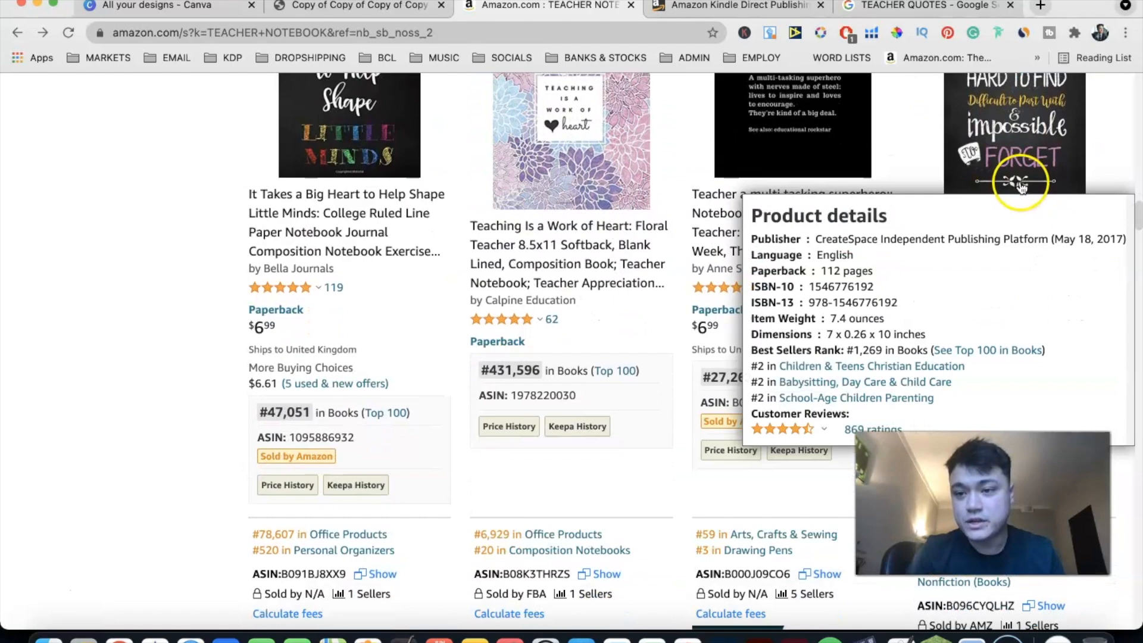
scroll(1020, 173, "up", 2)
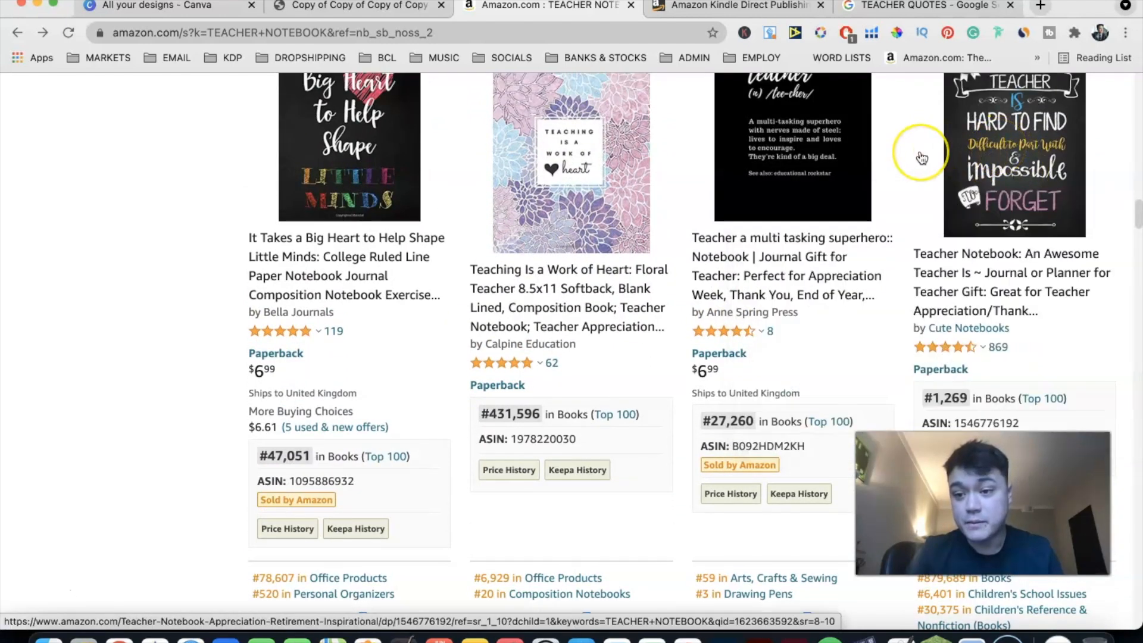
scroll(922, 157, "down", 2)
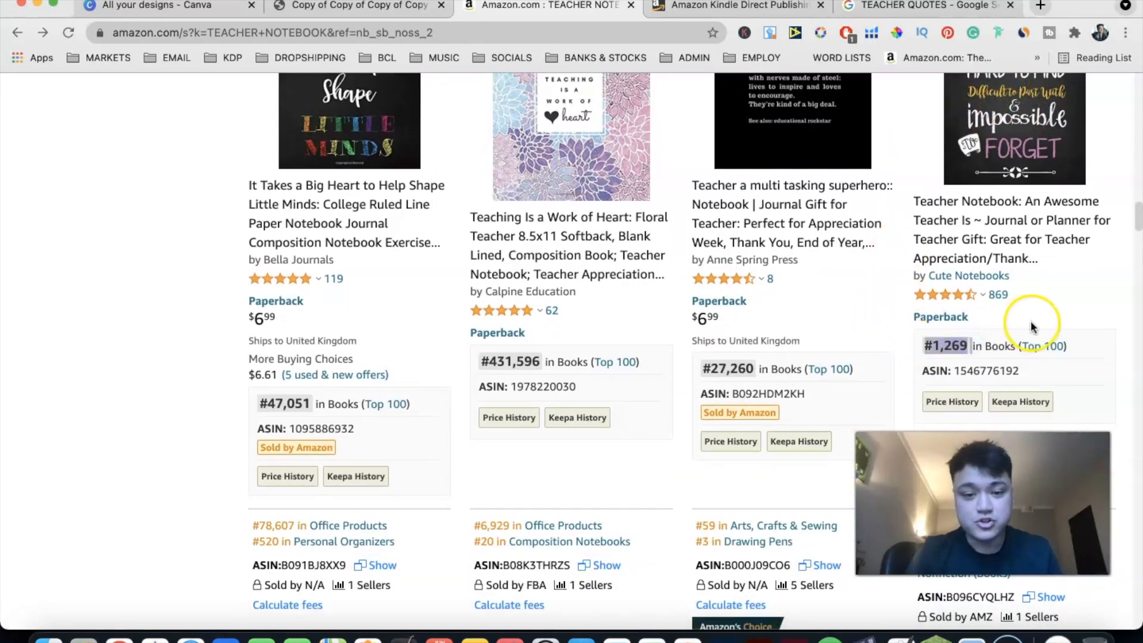
Compare the Best Seller teacher notebook with the listings around it, including the details of "Teacher a multi tasking superhero"
scroll(667, 375, "down", 10)
scroll(668, 378, "down", 11)
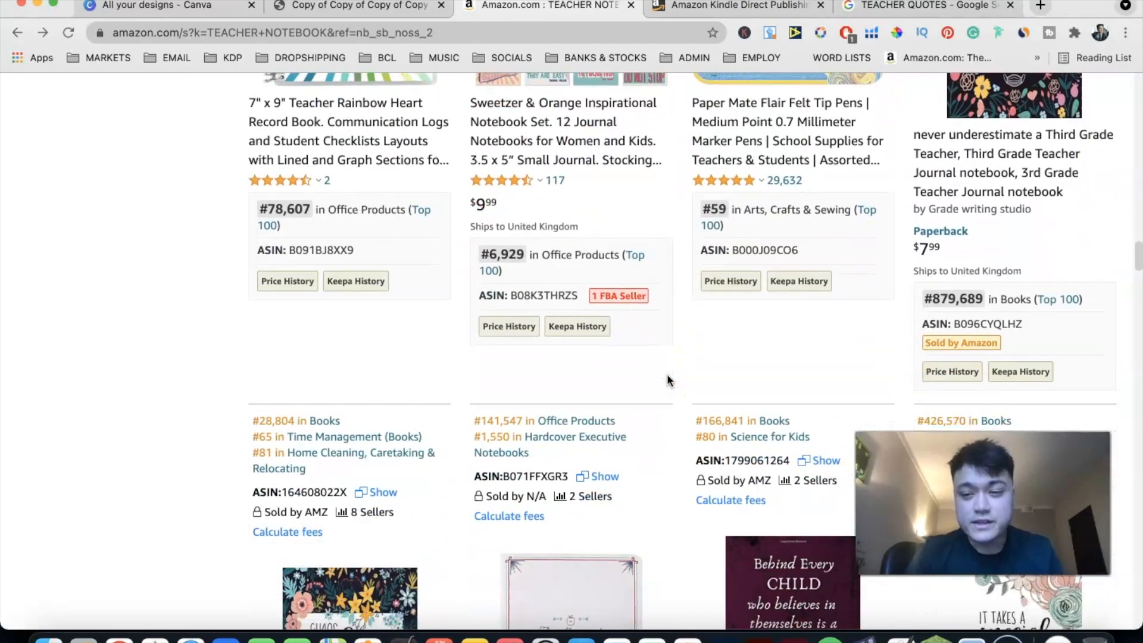
scroll(667, 378, "up", 11)
scroll(668, 379, "down", 12)
scroll(667, 374, "up", 3)
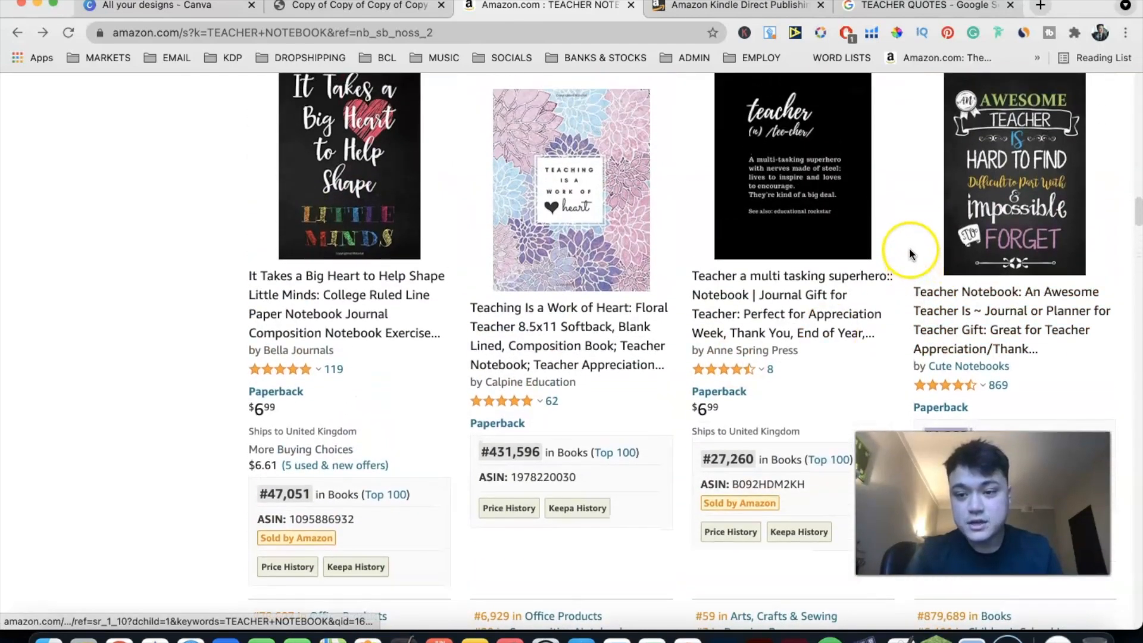
scroll(952, 178, "up", 1)
mouse_move(997, 203)
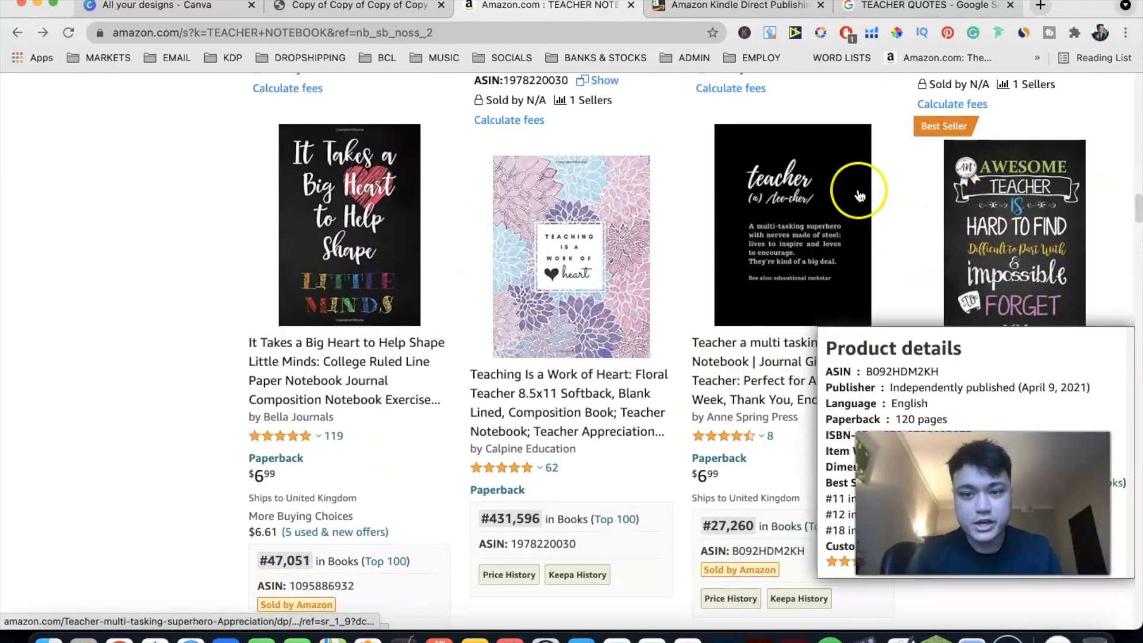
scroll(467, 249, "up", 3)
scroll(468, 251, "down", 4)
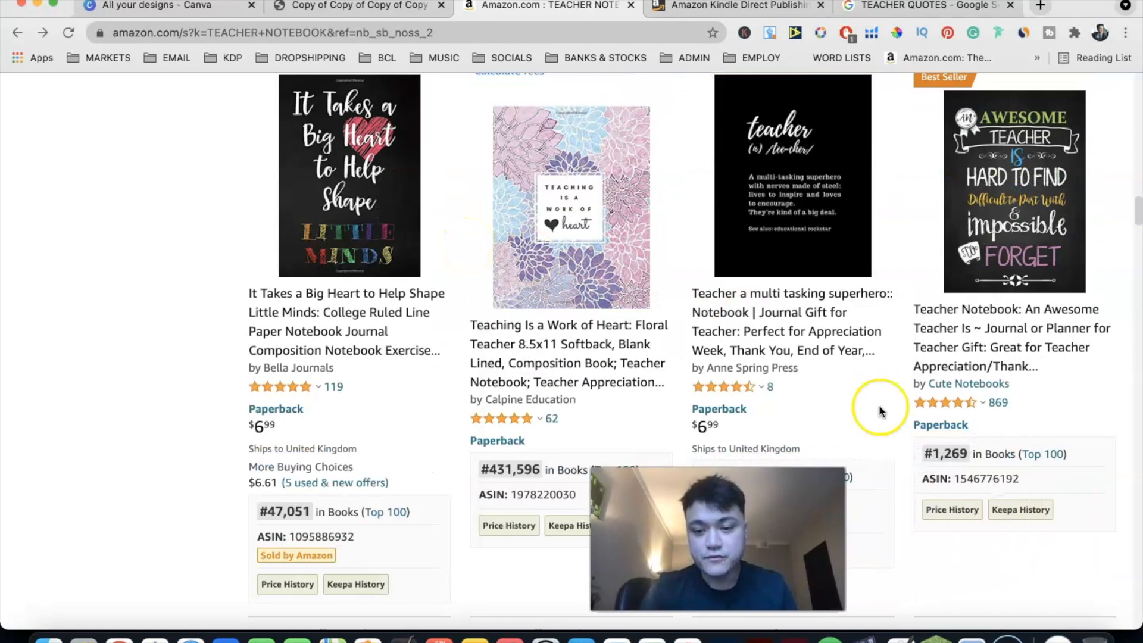
Examine the floral "Teaching Is a Work of Heart" notebook and compare its details and rank with the Best Seller's
scroll(862, 361, "up", 3)
mouse_move(641, 333)
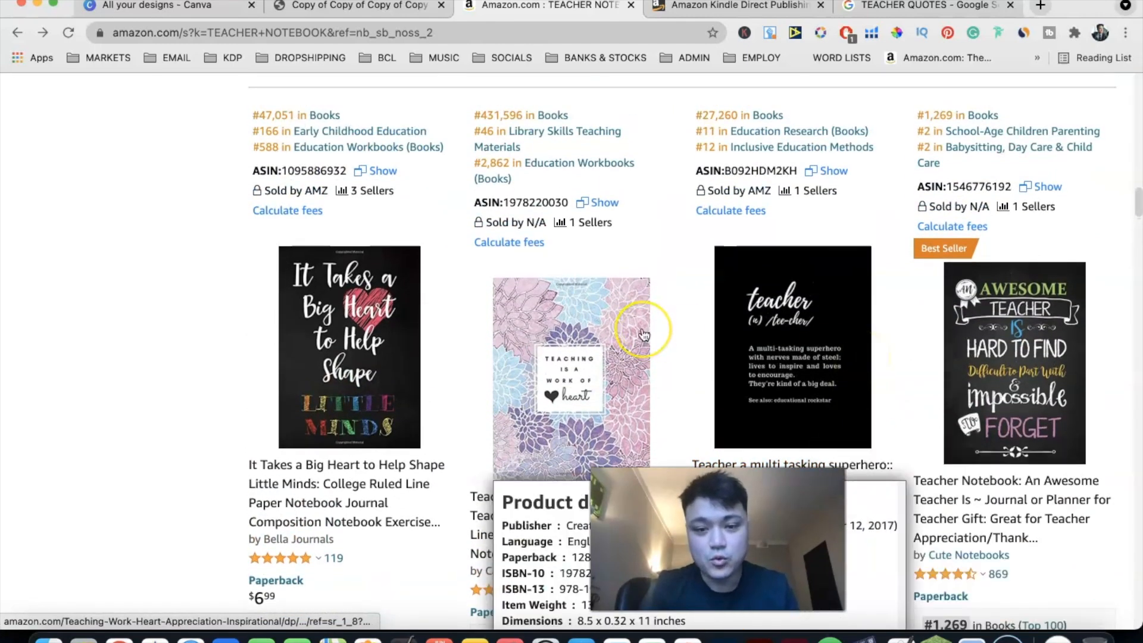
scroll(643, 335, "down", 2)
scroll(643, 334, "down", 3)
scroll(658, 392, "up", 1)
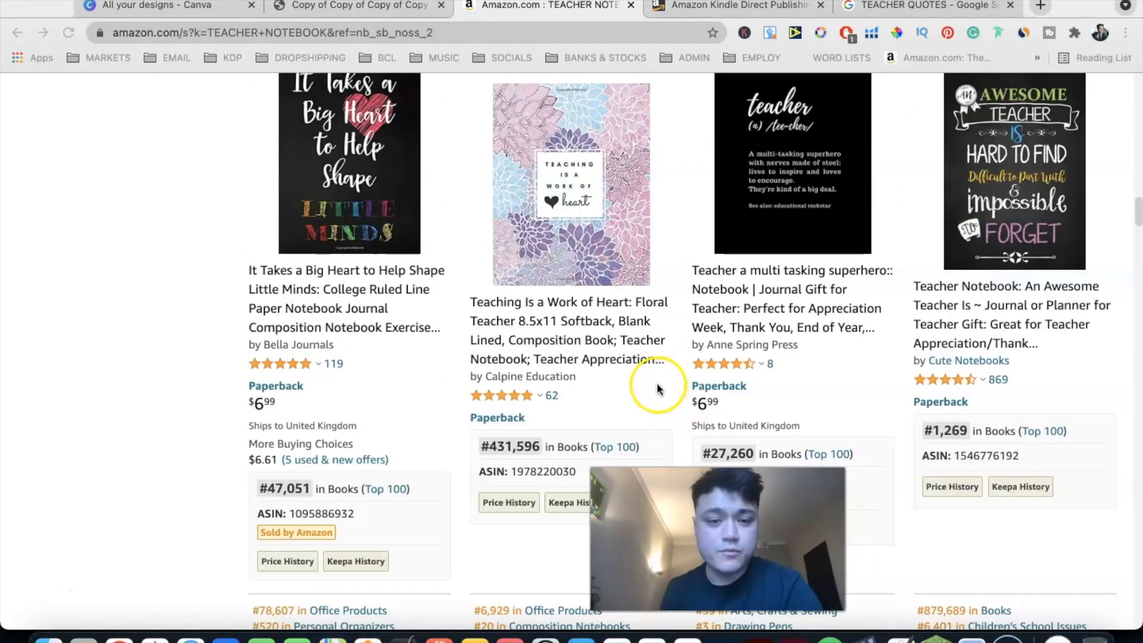
scroll(166, 363, "up", 1)
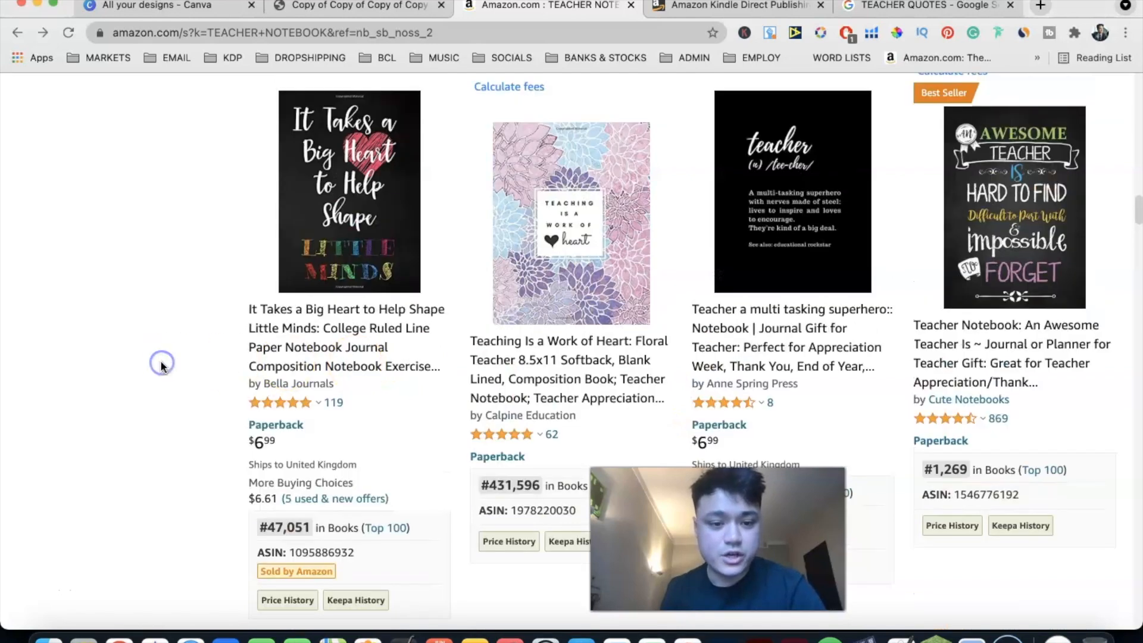
mouse_move(1057, 301)
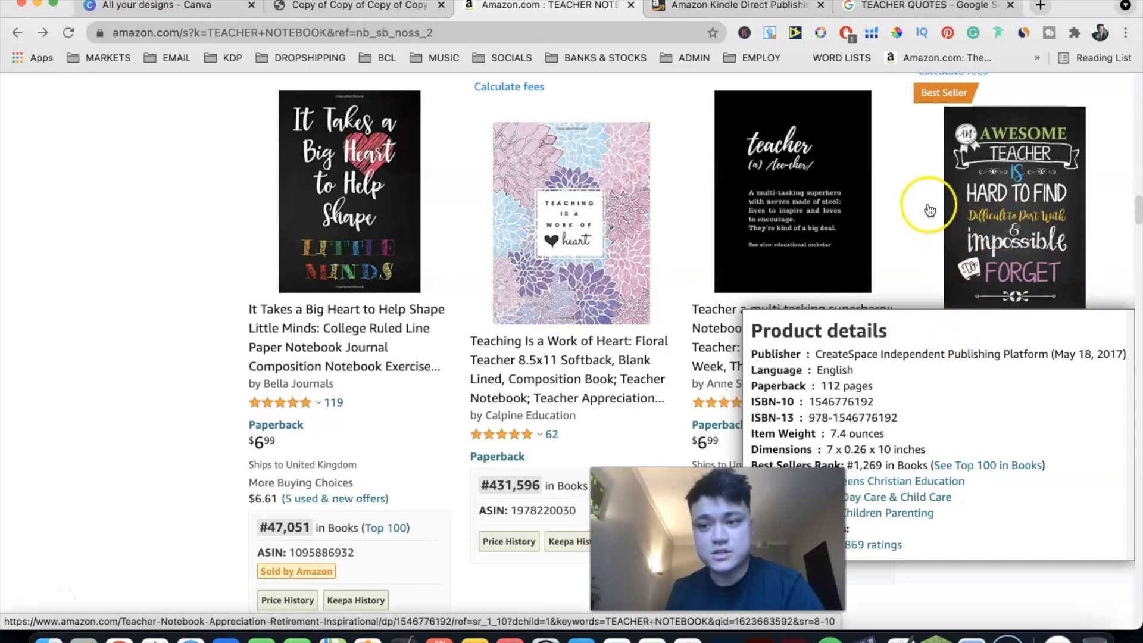
Scan the listings above and below the Best Seller for other teacher notebooks with quote covers, comparing their designs and sales ranks
scroll(916, 215, "up", 10)
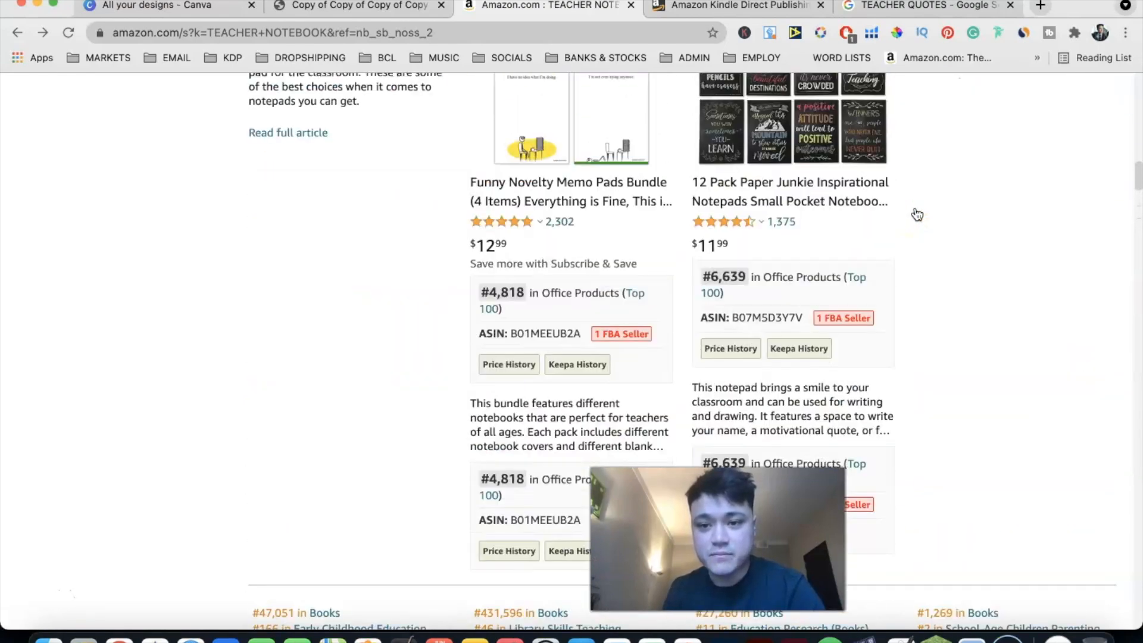
scroll(917, 214, "up", 8)
scroll(916, 214, "down", 15)
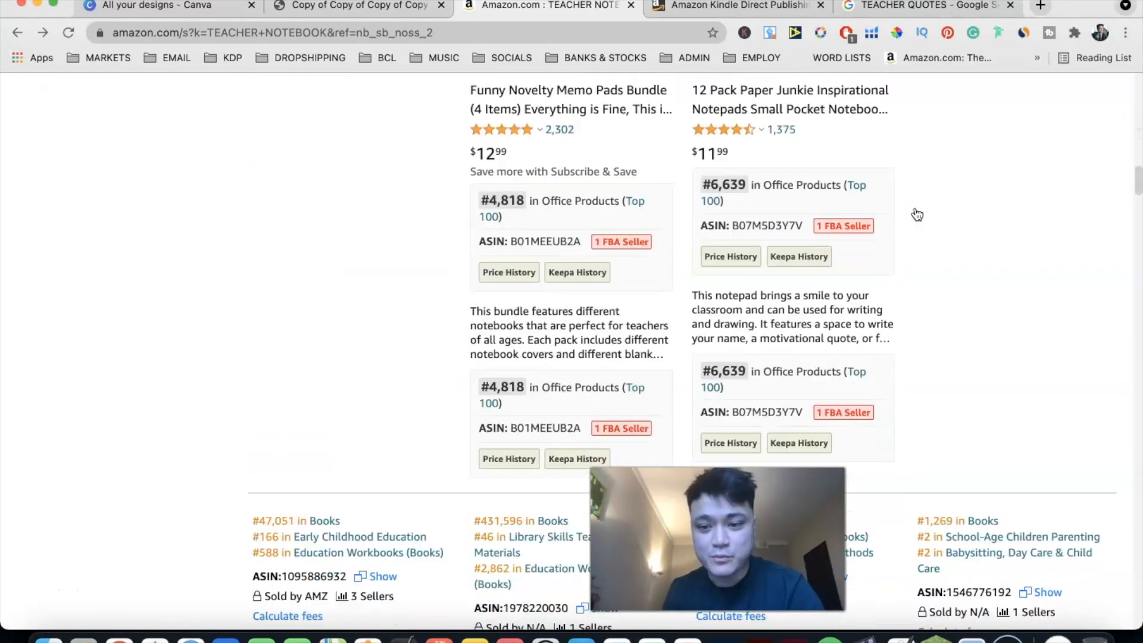
scroll(917, 214, "down", 15)
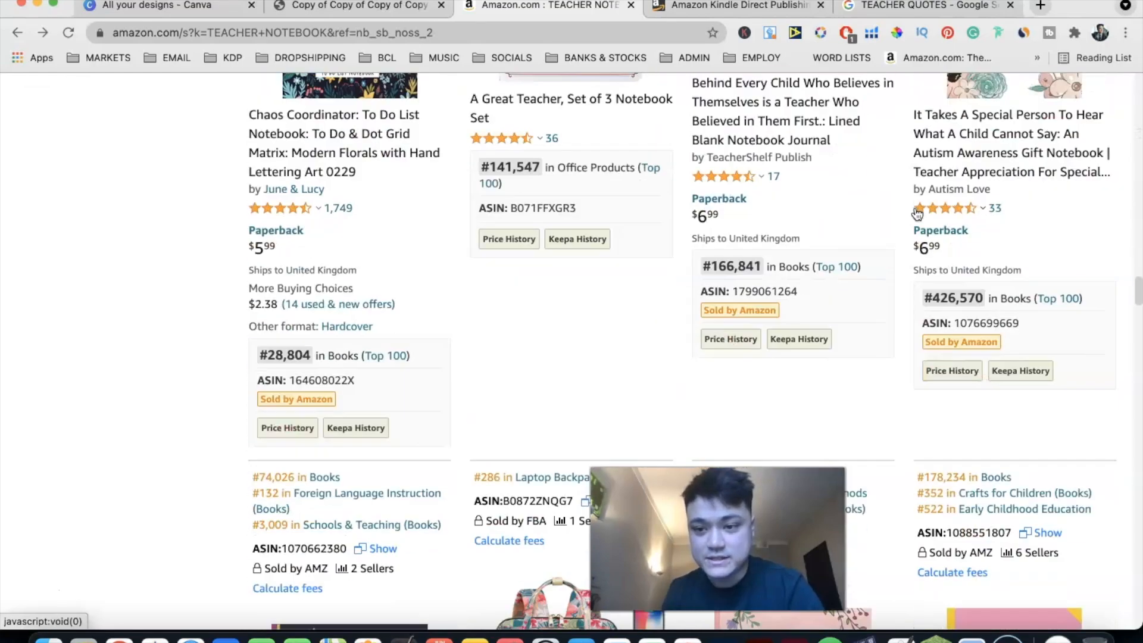
scroll(916, 215, "down", 6)
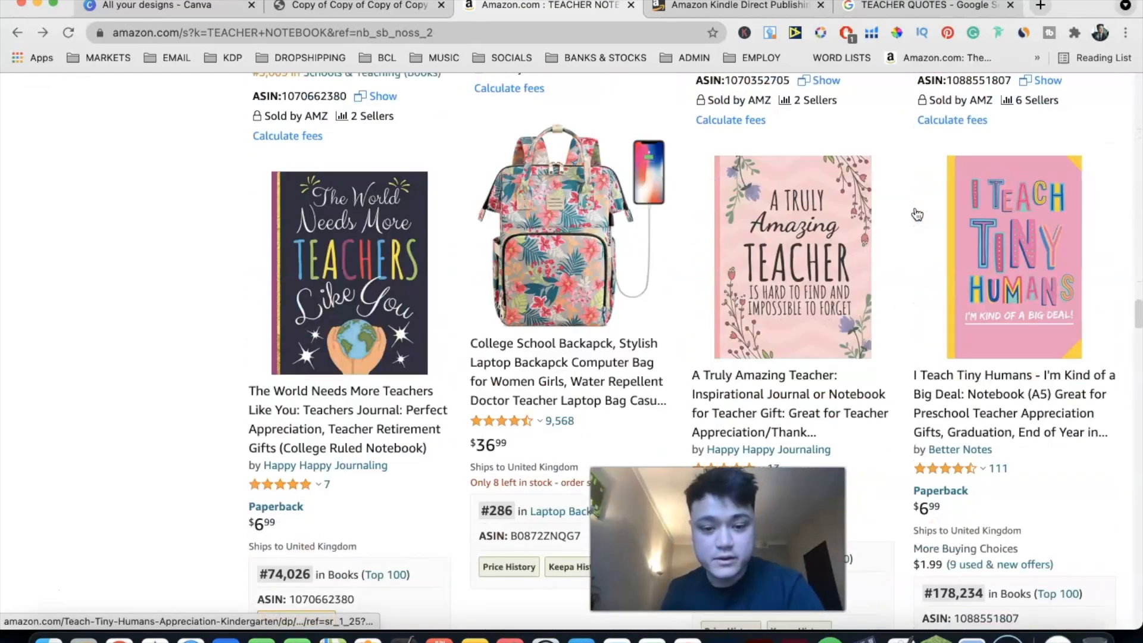
scroll(916, 214, "up", 10)
scroll(917, 215, "down", 10)
scroll(916, 214, "up", 6)
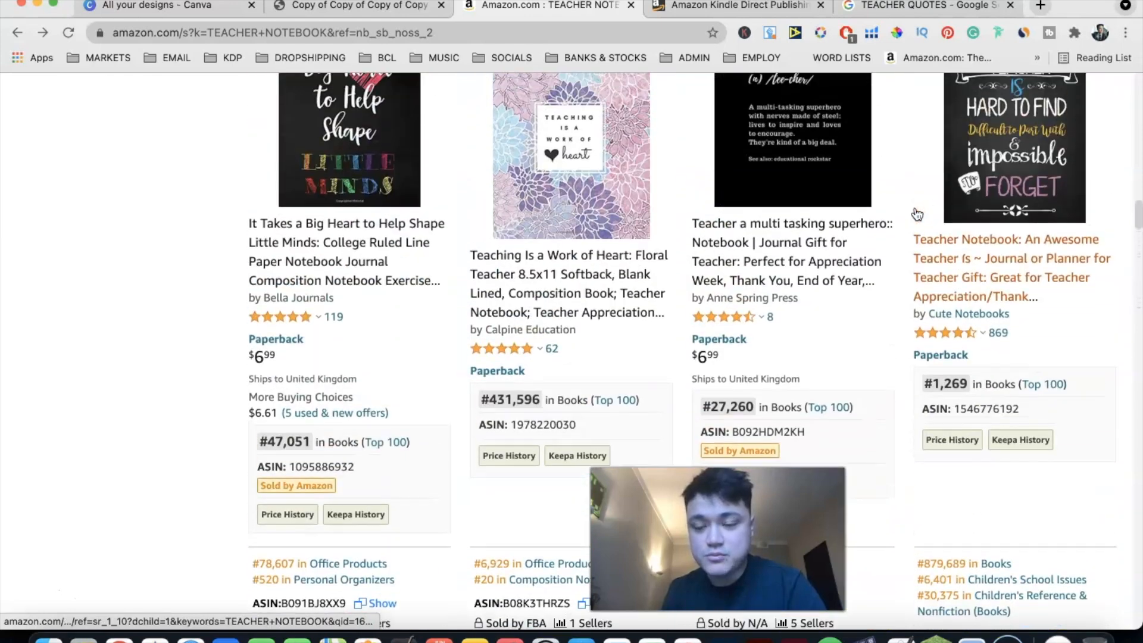
scroll(916, 215, "down", 3)
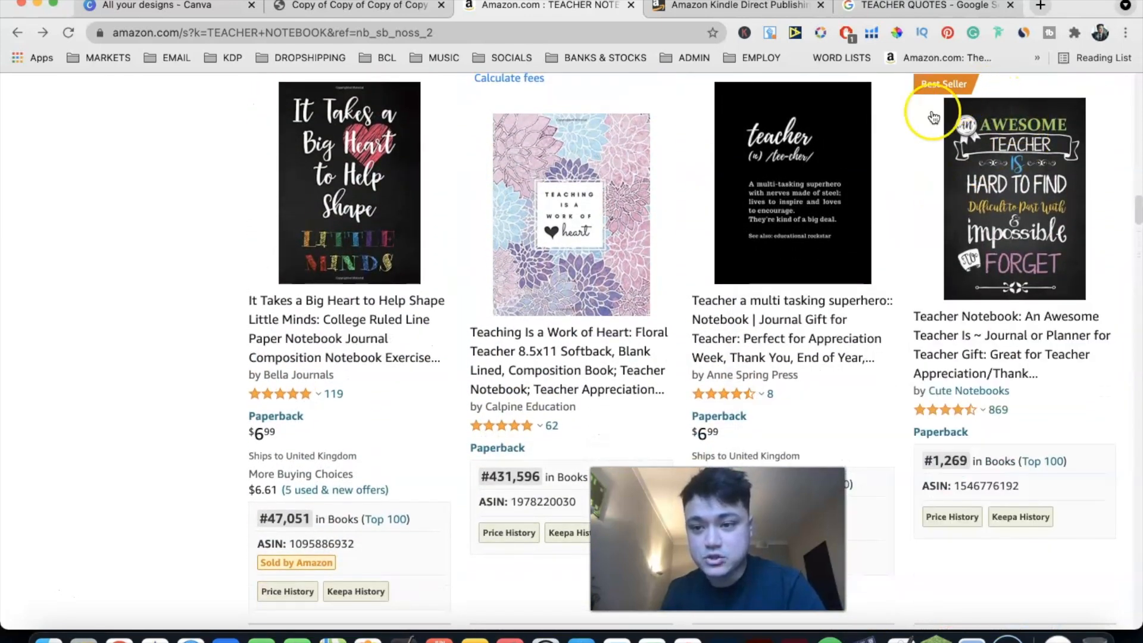
scroll(923, 285, "up", 3)
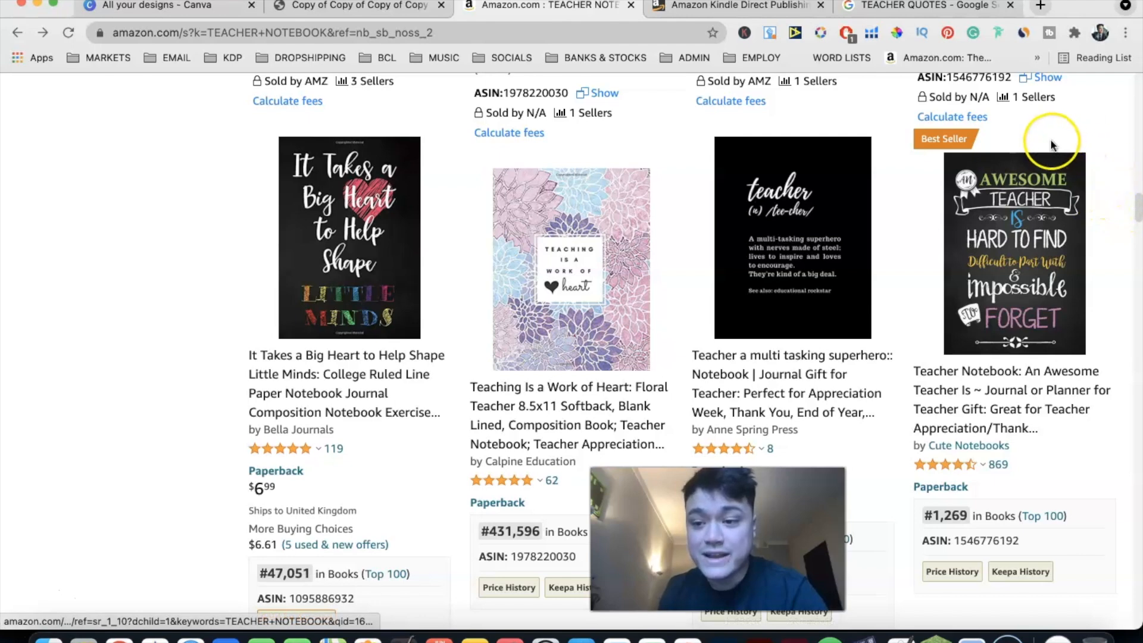
Study the Best Seller "An Awesome Teacher Is" notebook's chalkboard-style quote cover and its product details
mouse_move(1024, 361)
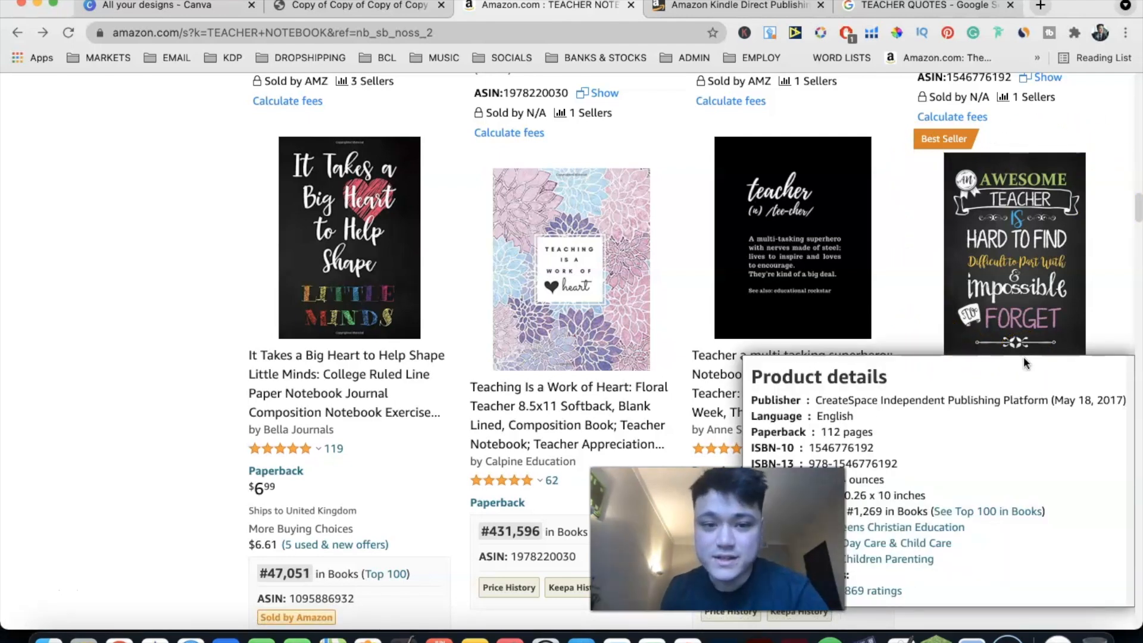
scroll(899, 287, "up", 6)
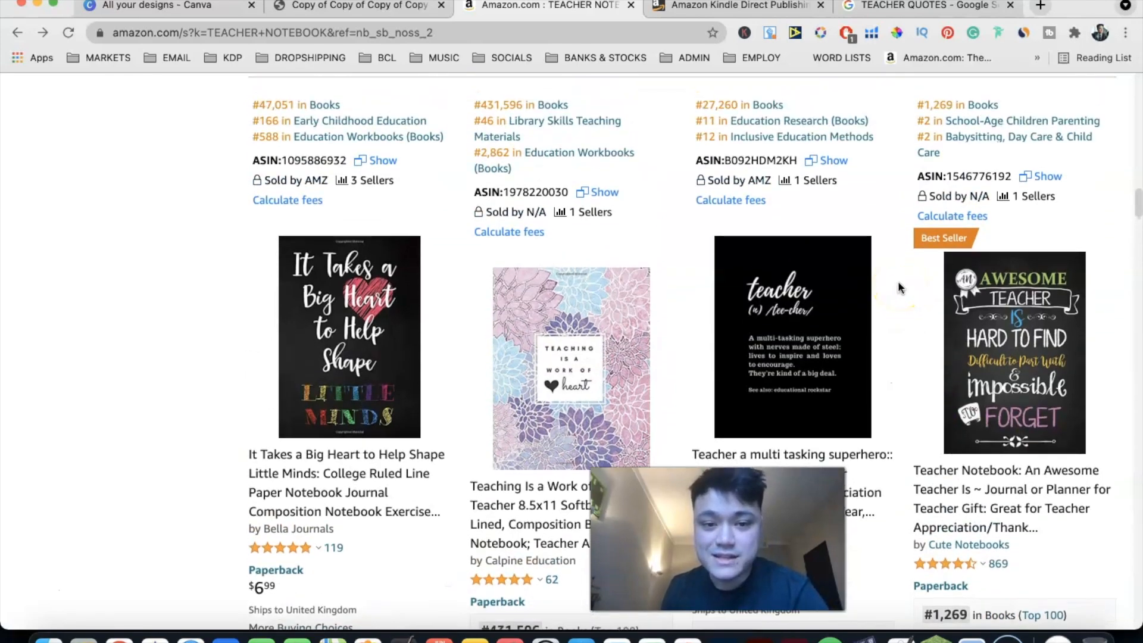
scroll(899, 287, "up", 4)
scroll(911, 309, "down", 8)
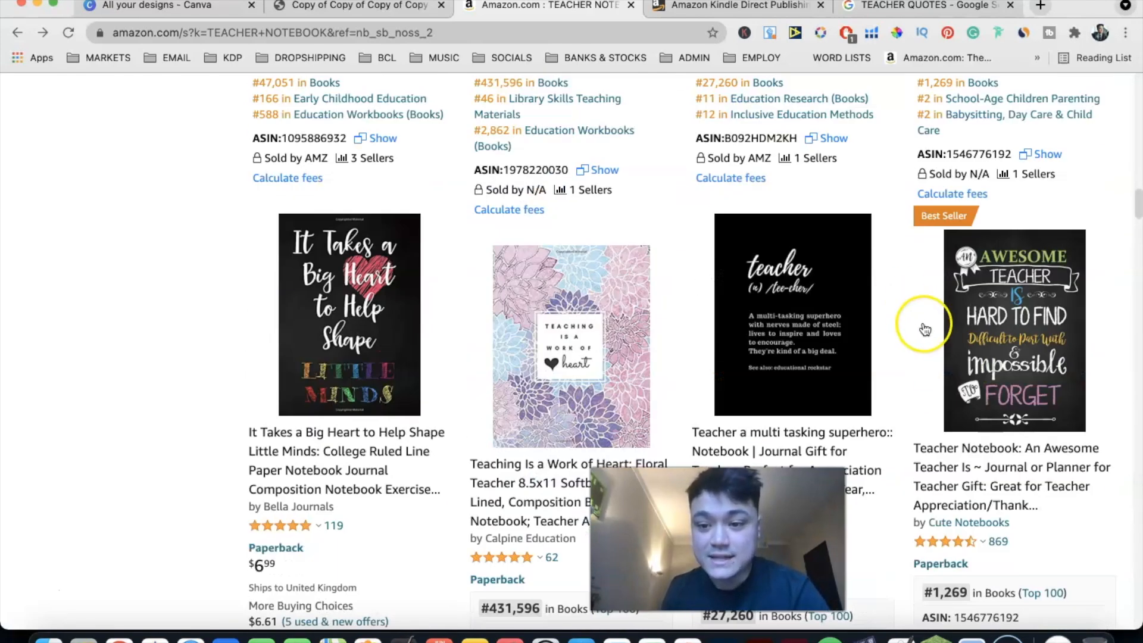
left_click(1098, 250)
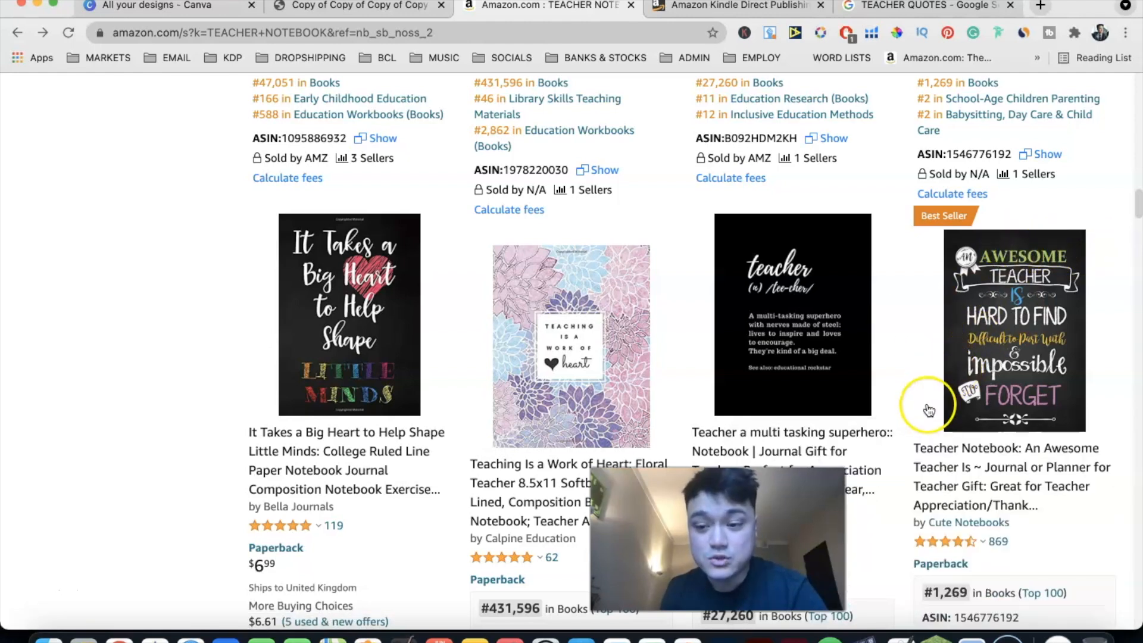
mouse_move(974, 384)
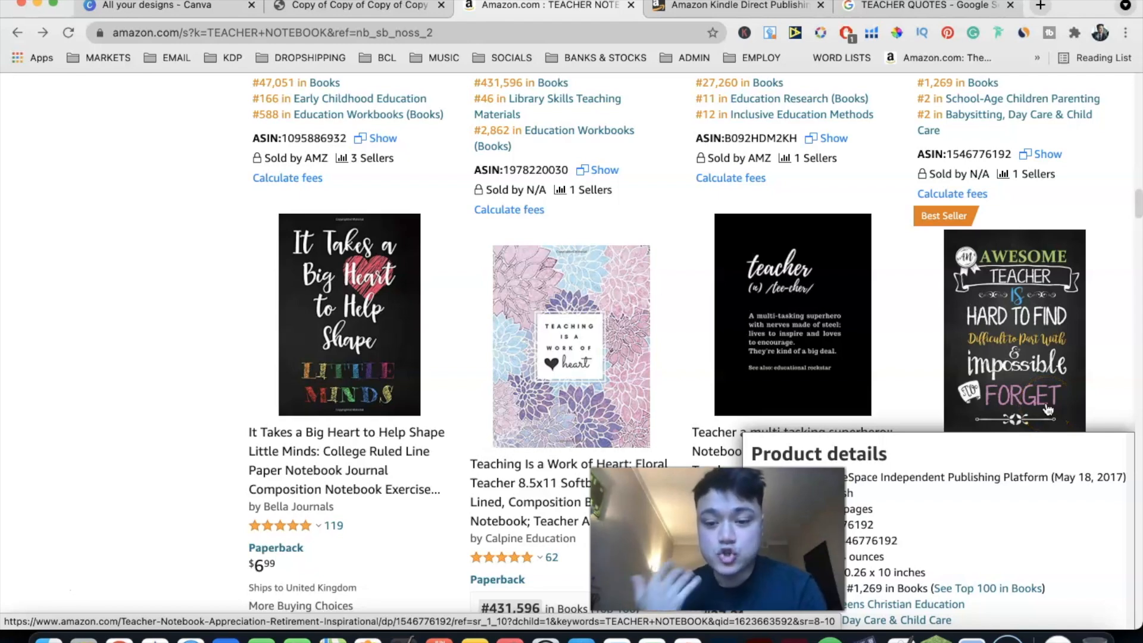
Examine the cover design and product details of the "It Takes a Big Heart to Help Shape Little Minds" notebook
mouse_move(334, 321)
scroll(335, 298, "down", 1)
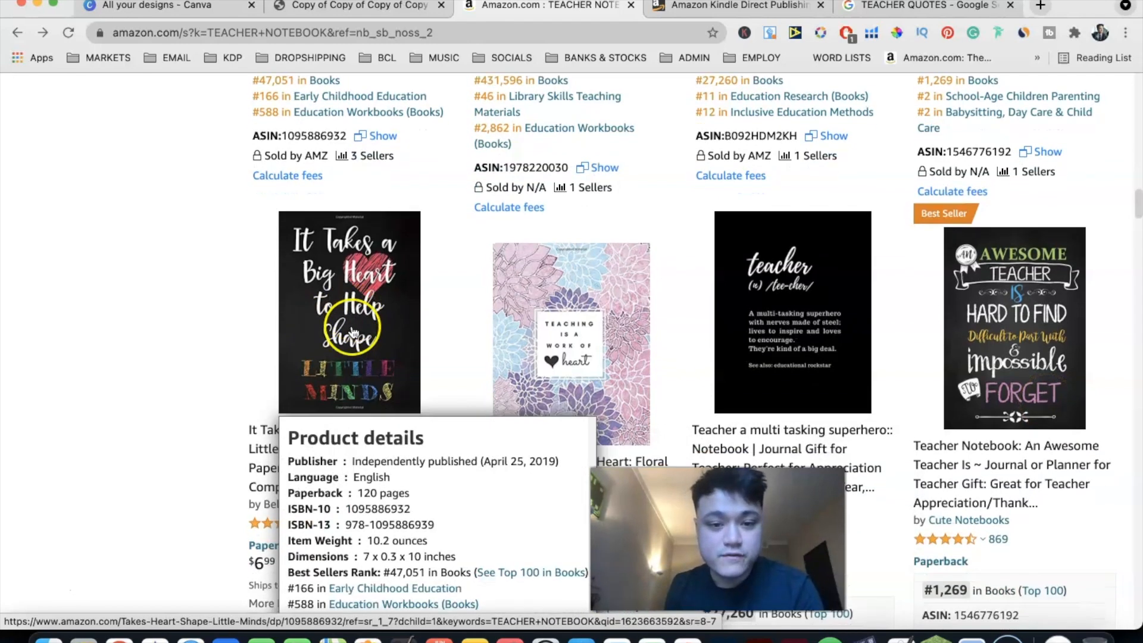
scroll(256, 235, "down", 1)
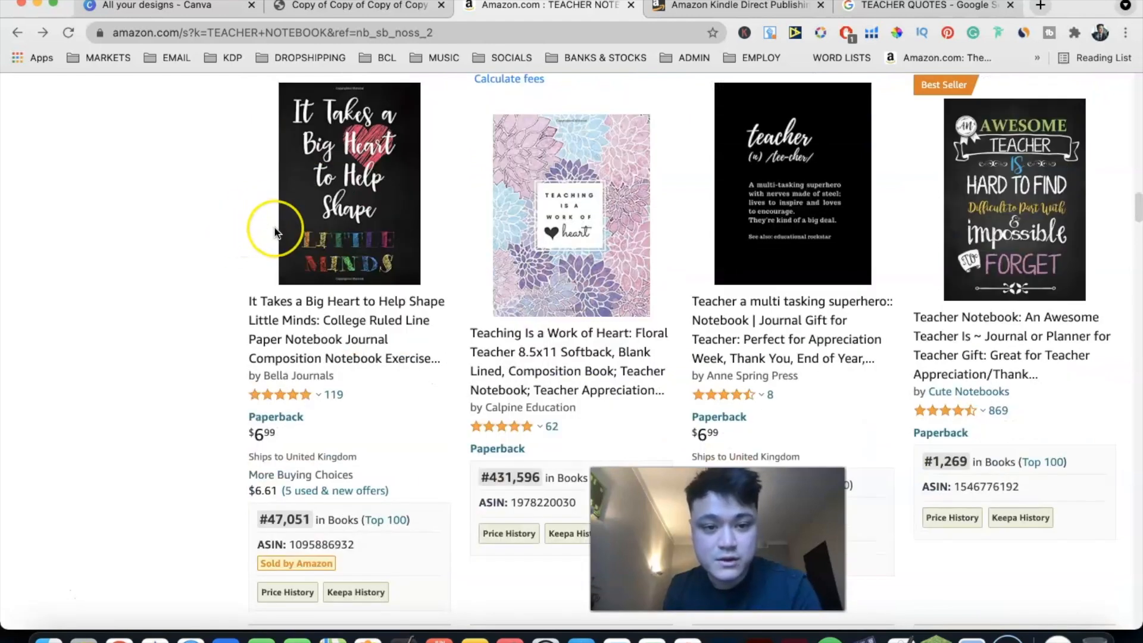
scroll(275, 231, "up", 1)
mouse_move(378, 292)
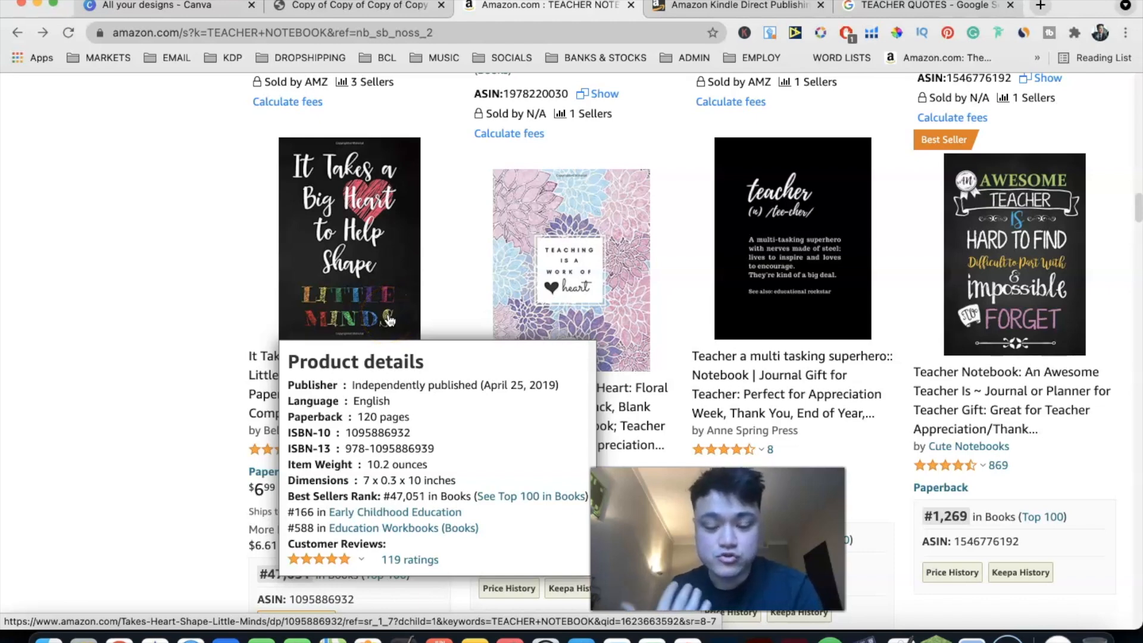
Examine the covers, prices and sales ranks of the "Things My Students Said" notebook and the teacher notebooks in its row
scroll(399, 262, "up", 1)
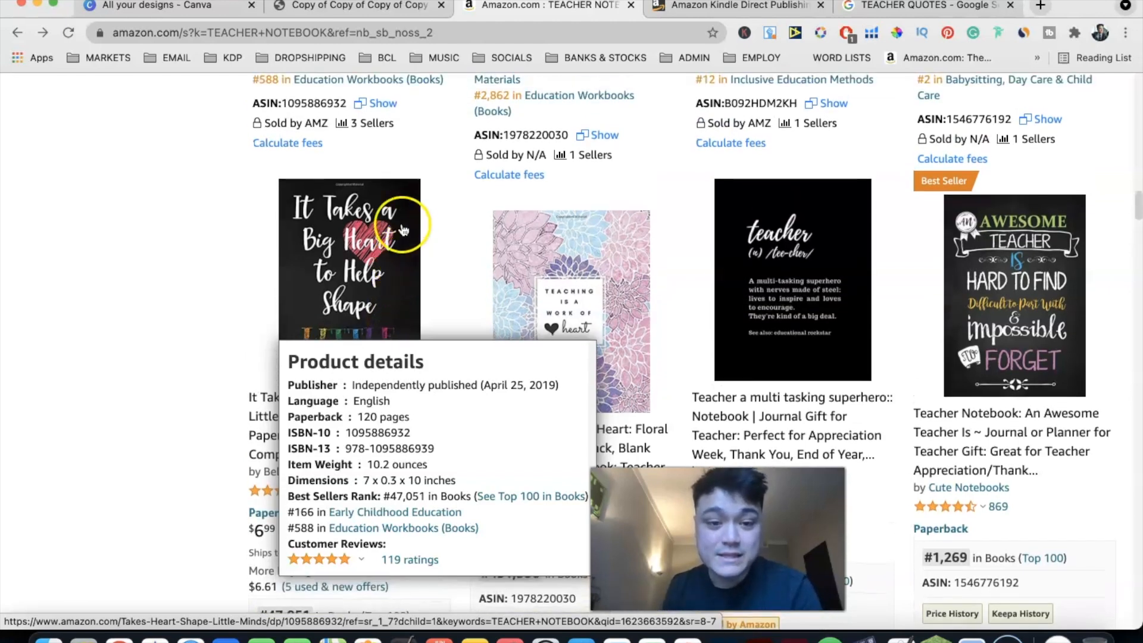
scroll(318, 262, "up", 15)
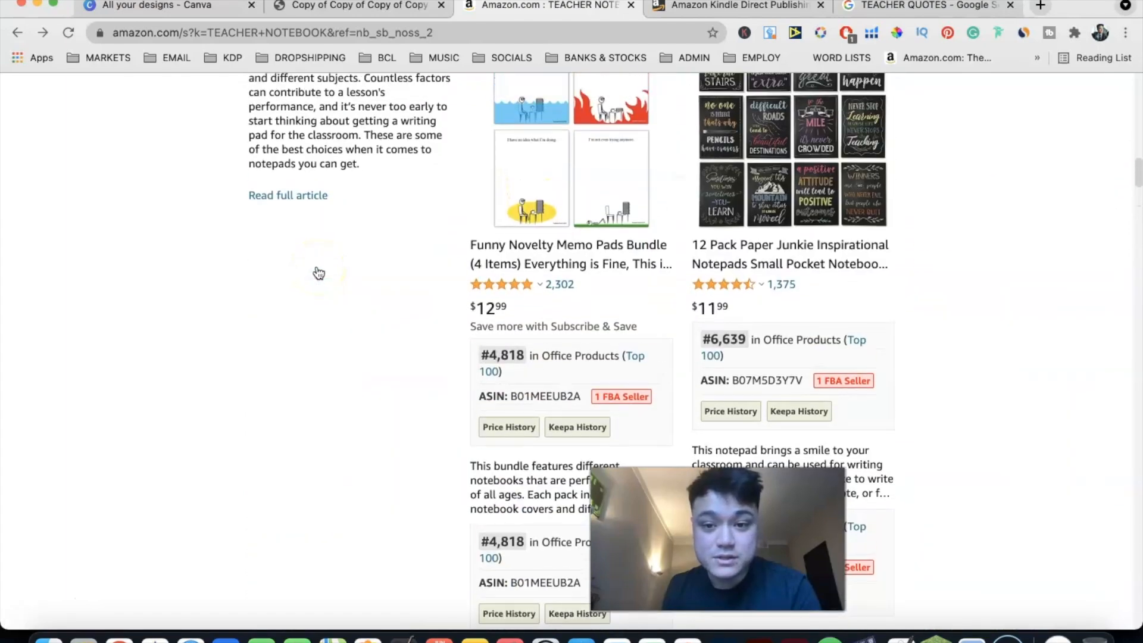
scroll(319, 272, "up", 15)
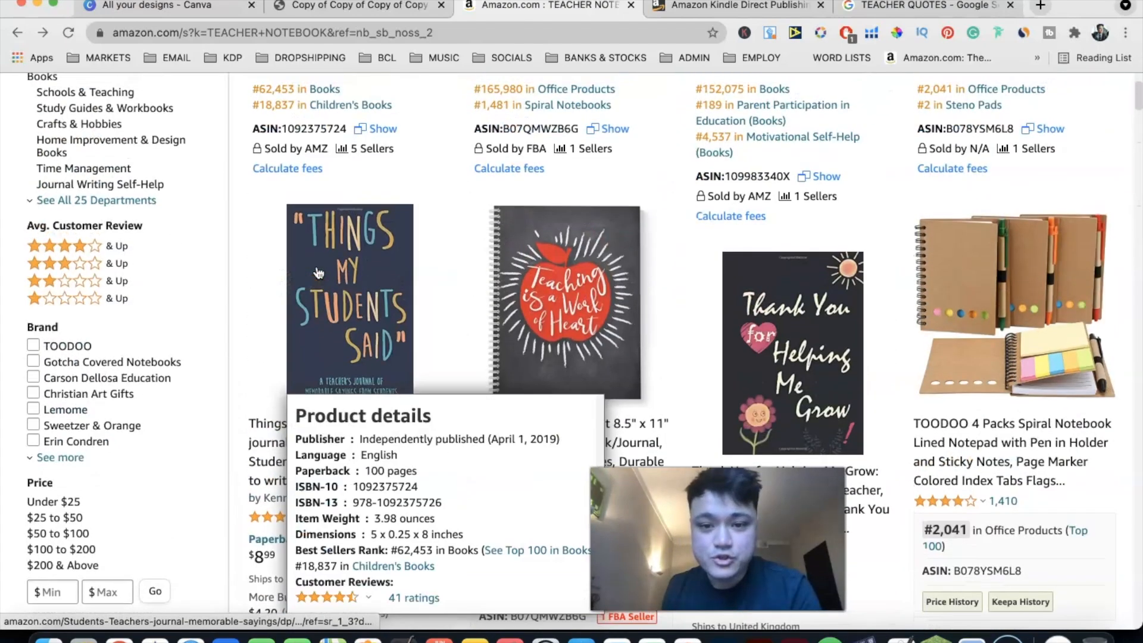
scroll(586, 261, "down", 1)
mouse_move(290, 182)
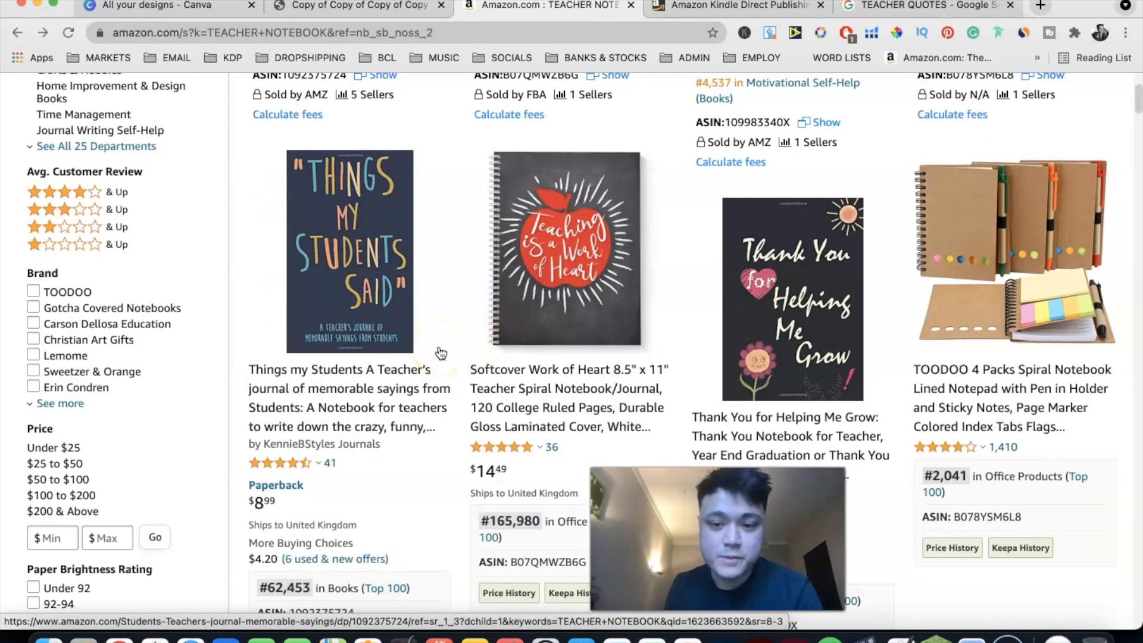
scroll(395, 308, "down", 3)
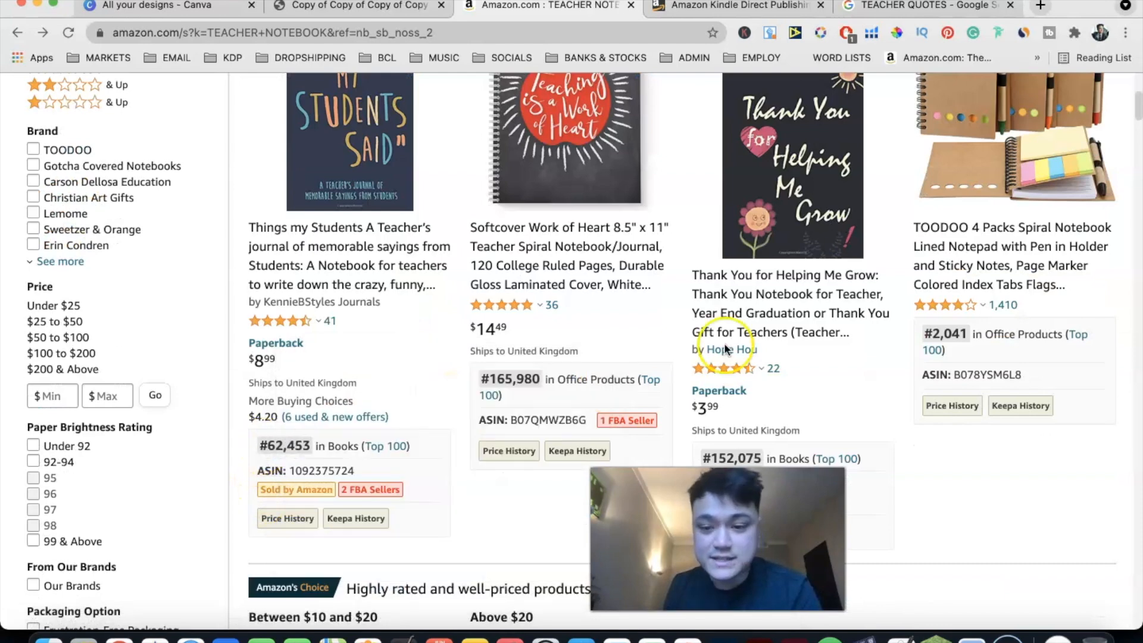
scroll(873, 344, "down", 1)
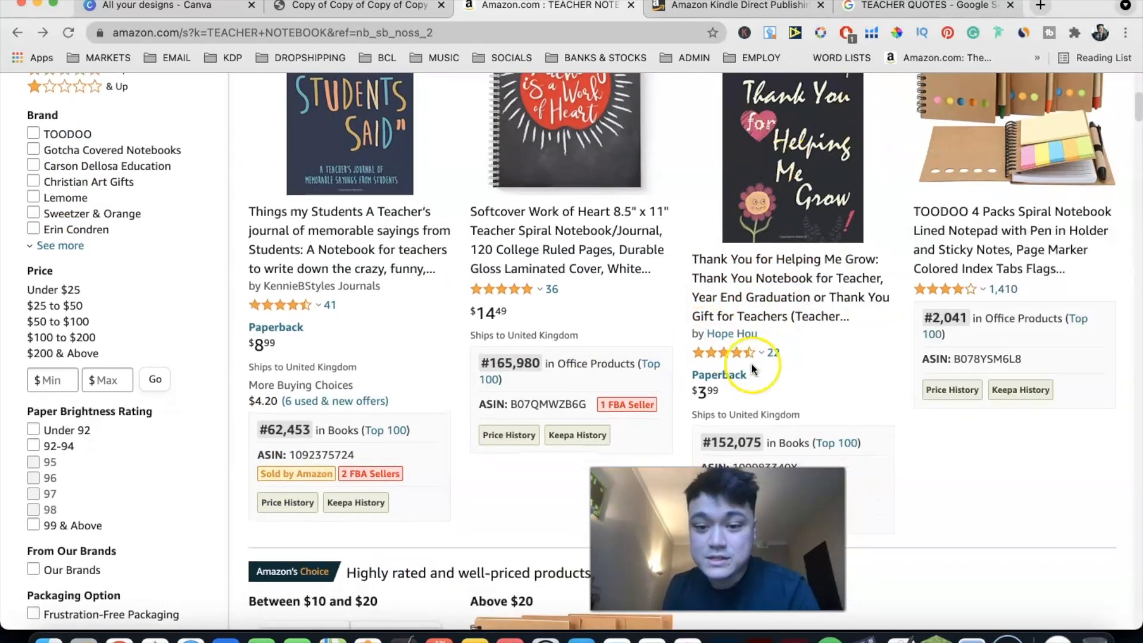
scroll(891, 369, "up", 1)
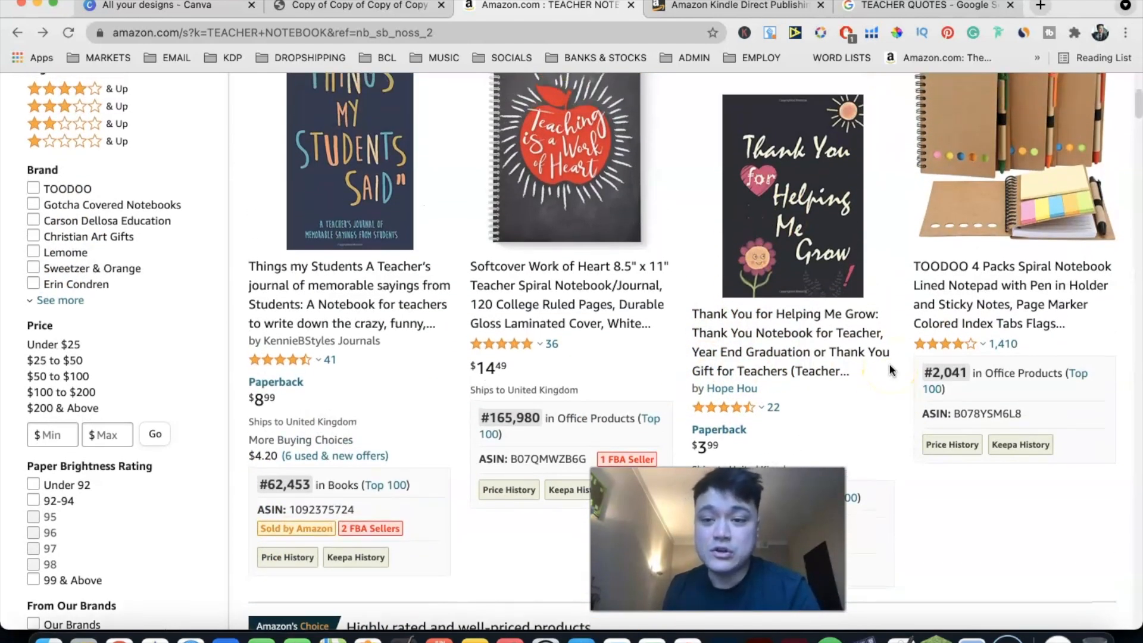
scroll(904, 235, "down", 6)
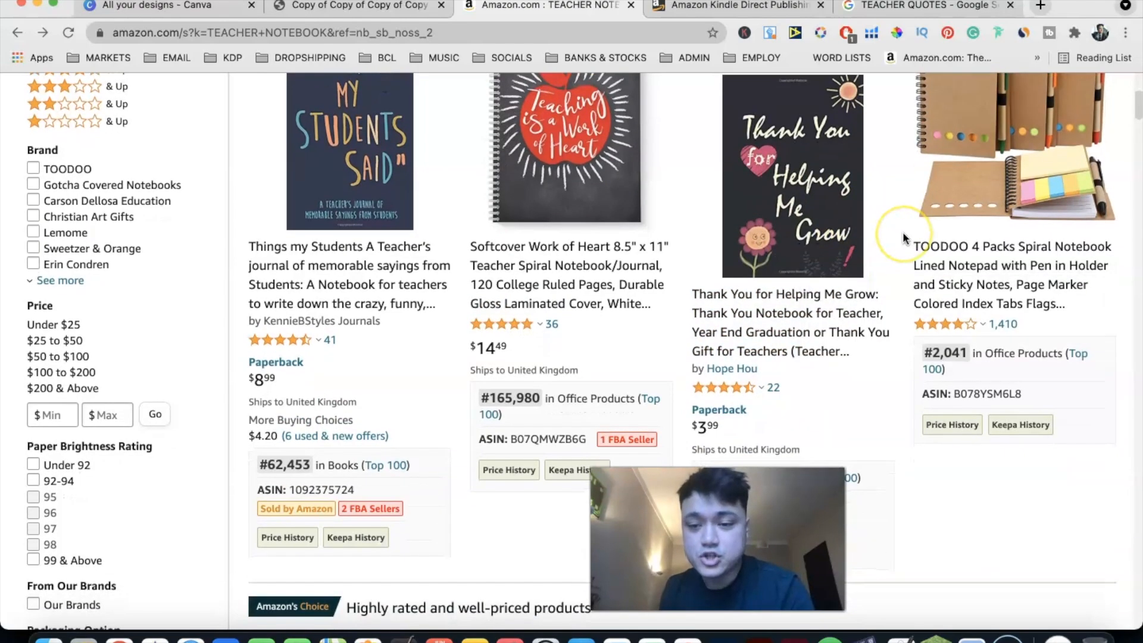
Return to the Best Seller "An Awesome Teacher Is" notebook and open its product page
scroll(904, 238, "down", 15)
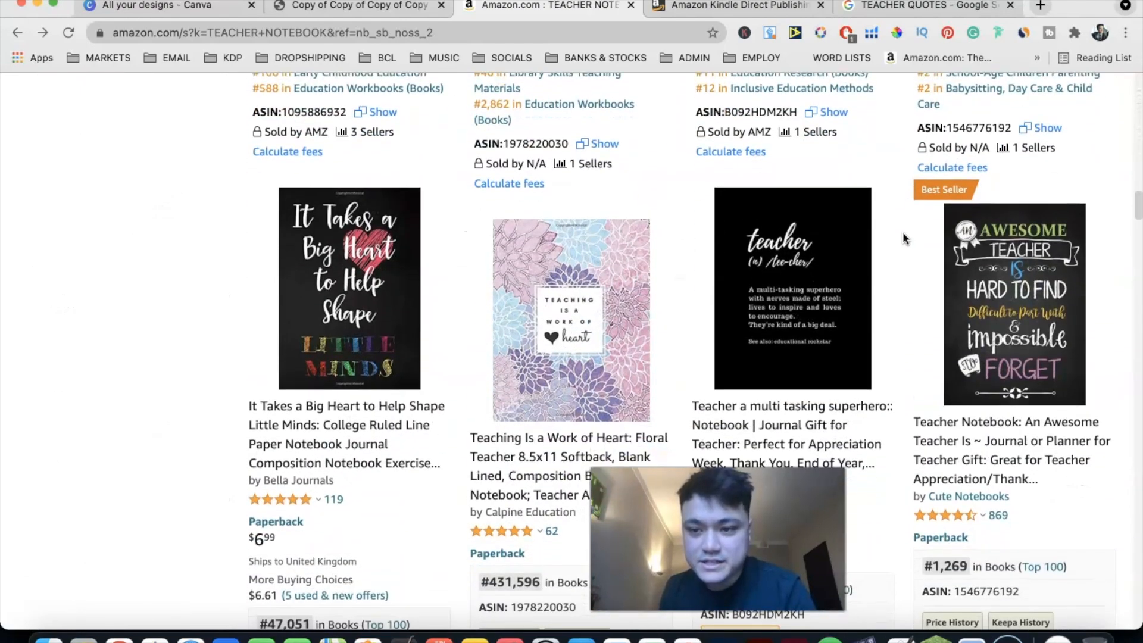
mouse_move(950, 293)
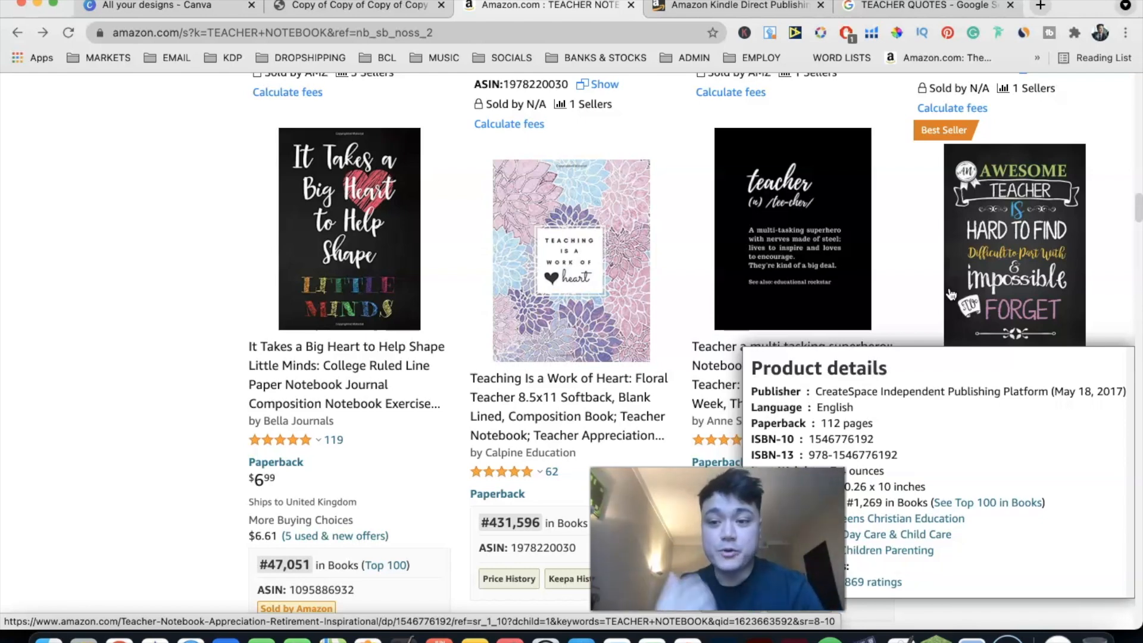
scroll(937, 220, "down", 2)
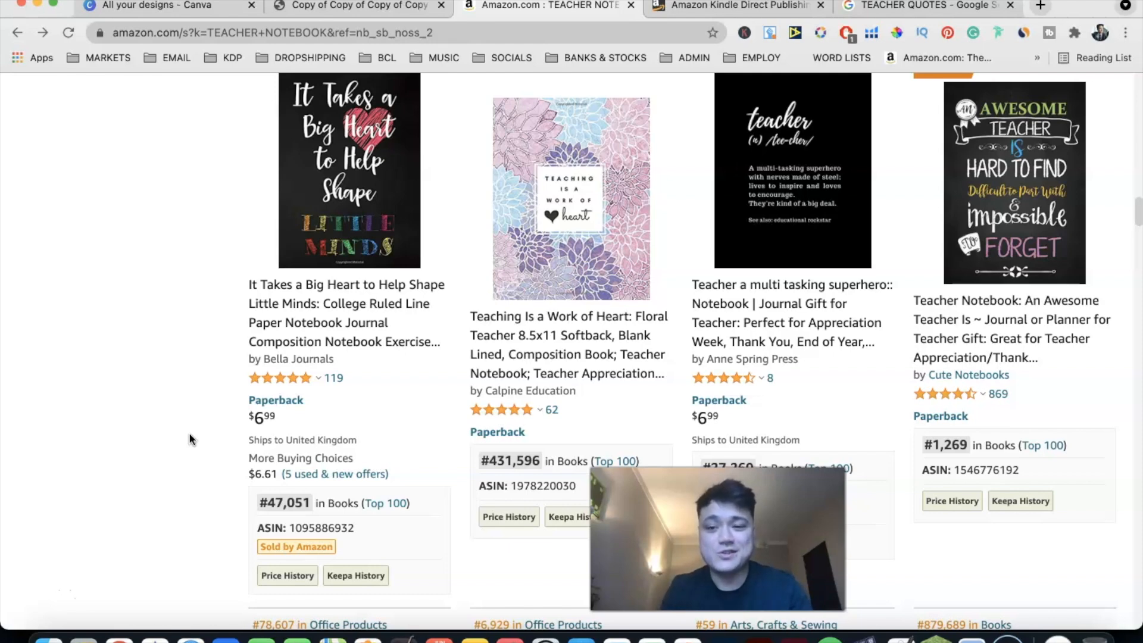
scroll(528, 328, "up", 1)
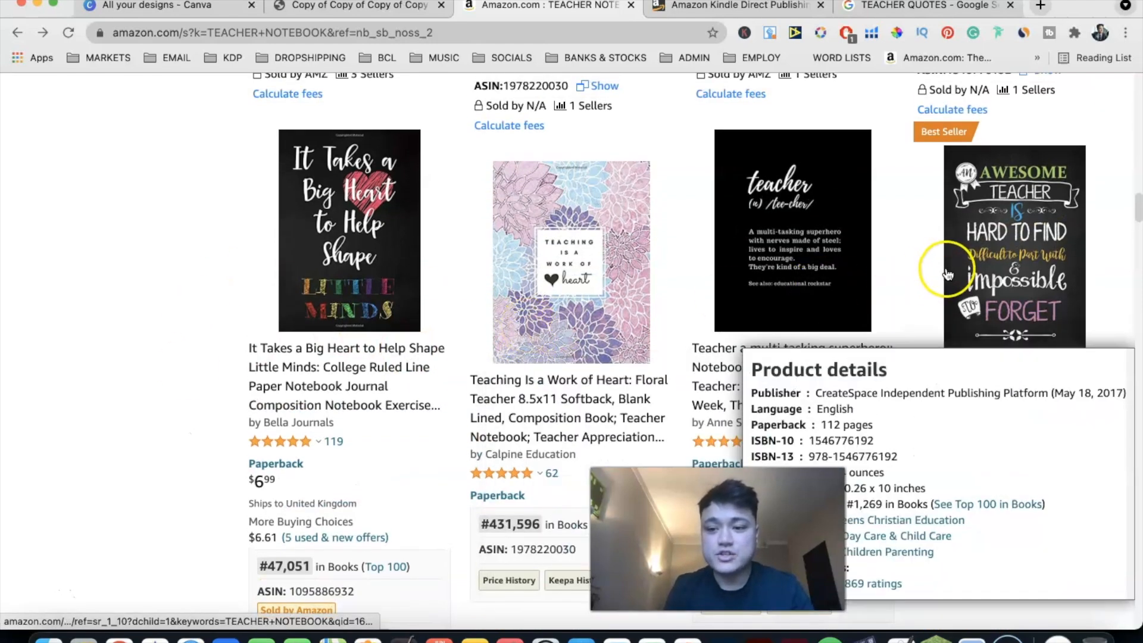
scroll(887, 276, "down", 2)
mouse_move(971, 222)
scroll(972, 224, "down", 1)
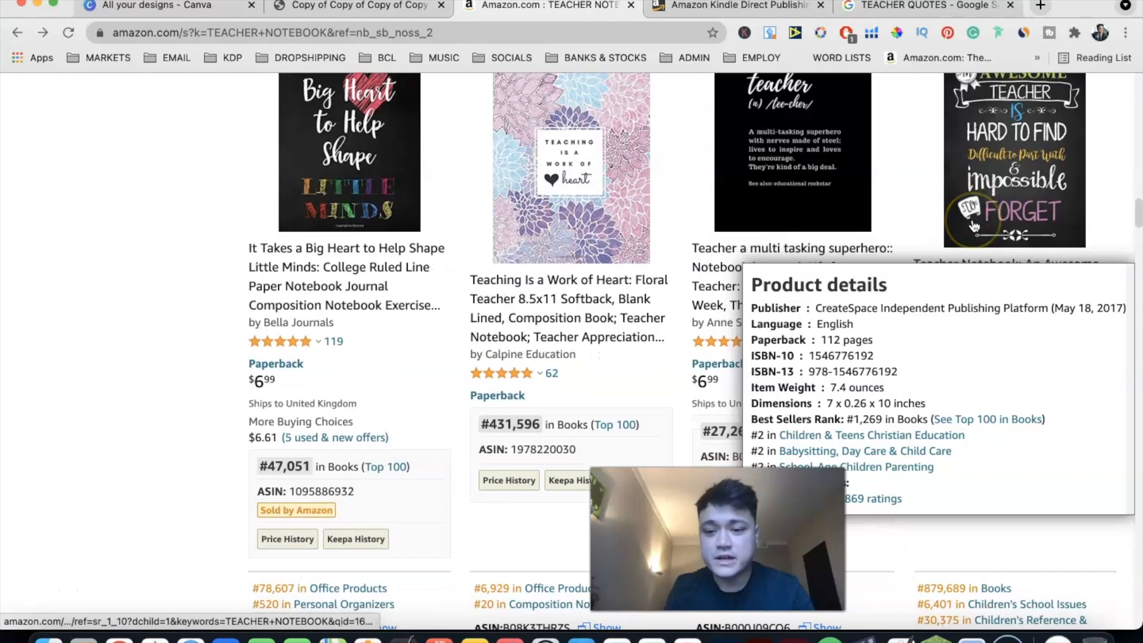
left_click(972, 206)
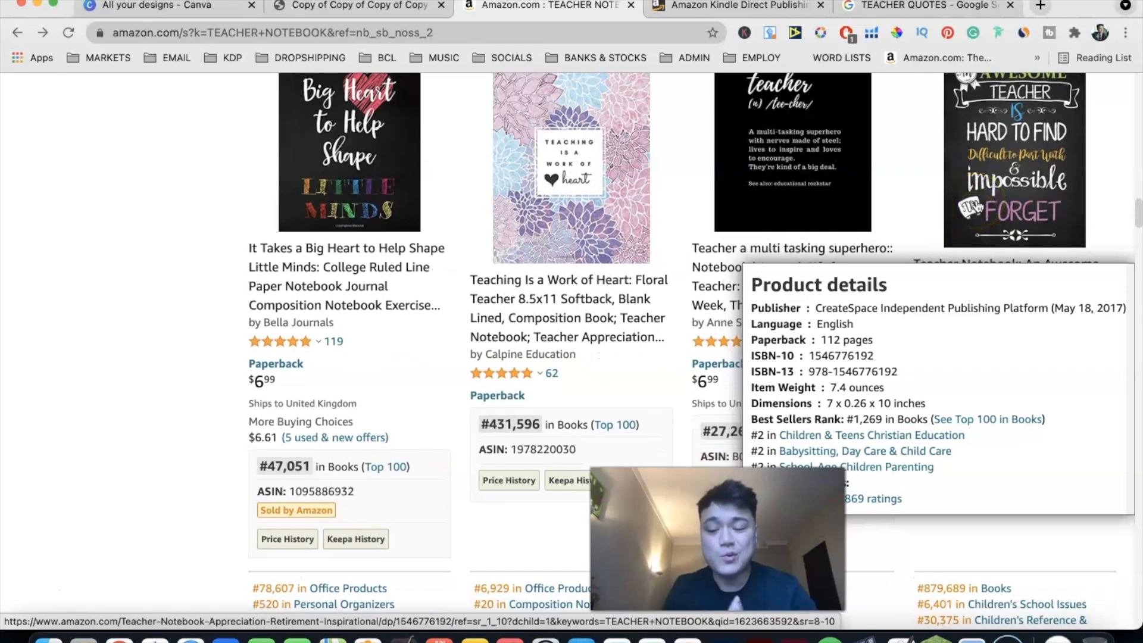
left_click(975, 206)
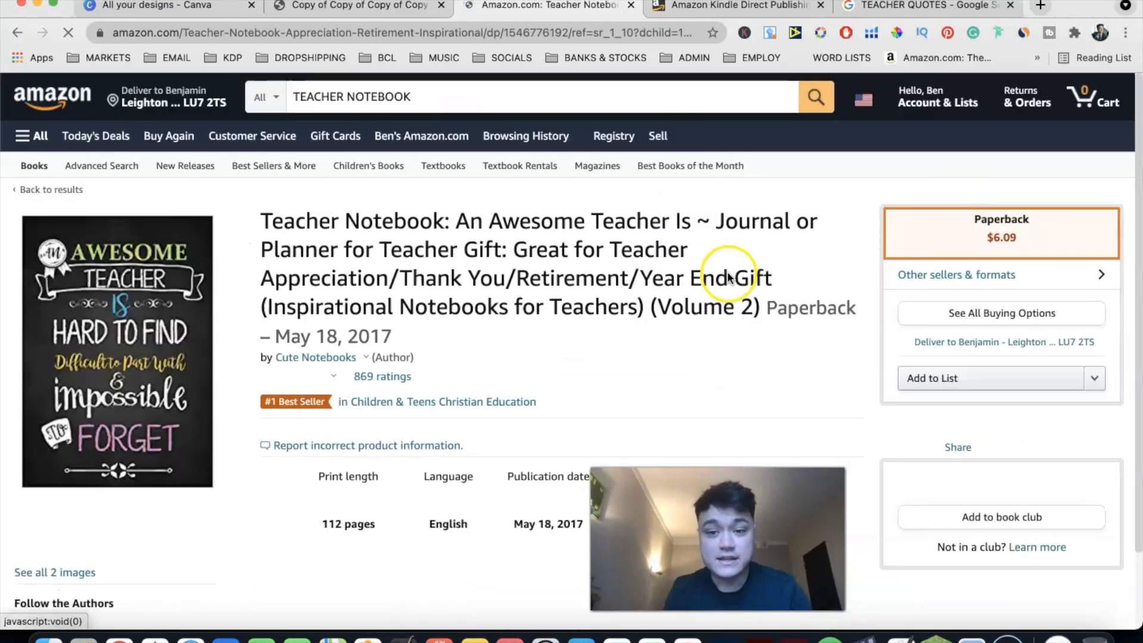
Check the dimensions and page count in the product details of the "An Awesome Teacher Is" notebook
scroll(729, 277, "down", 15)
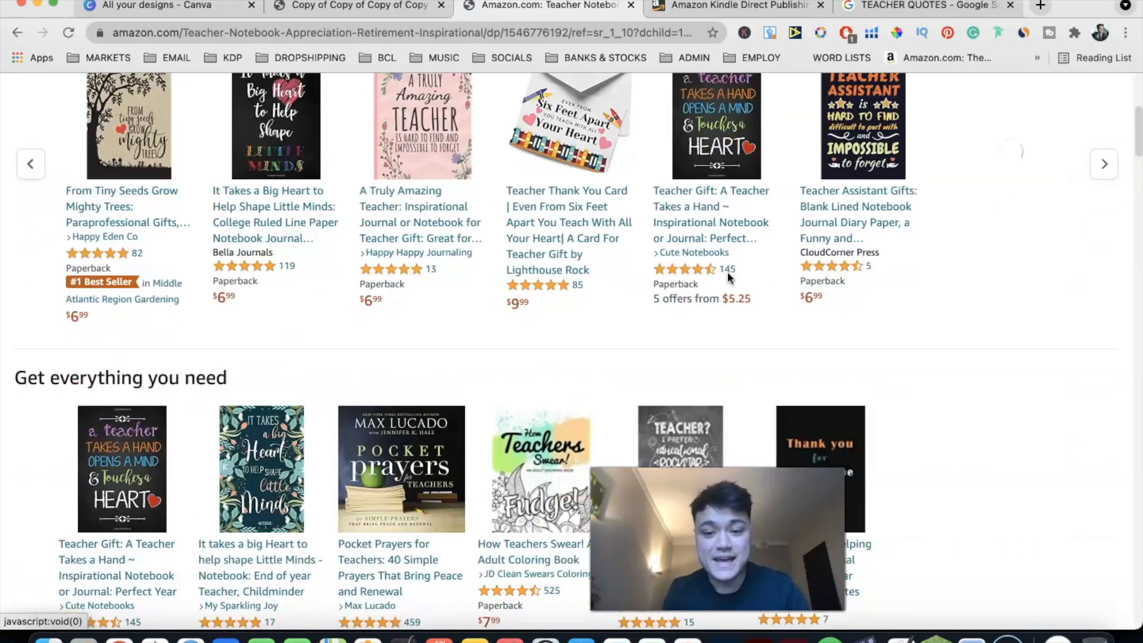
scroll(728, 278, "down", 8)
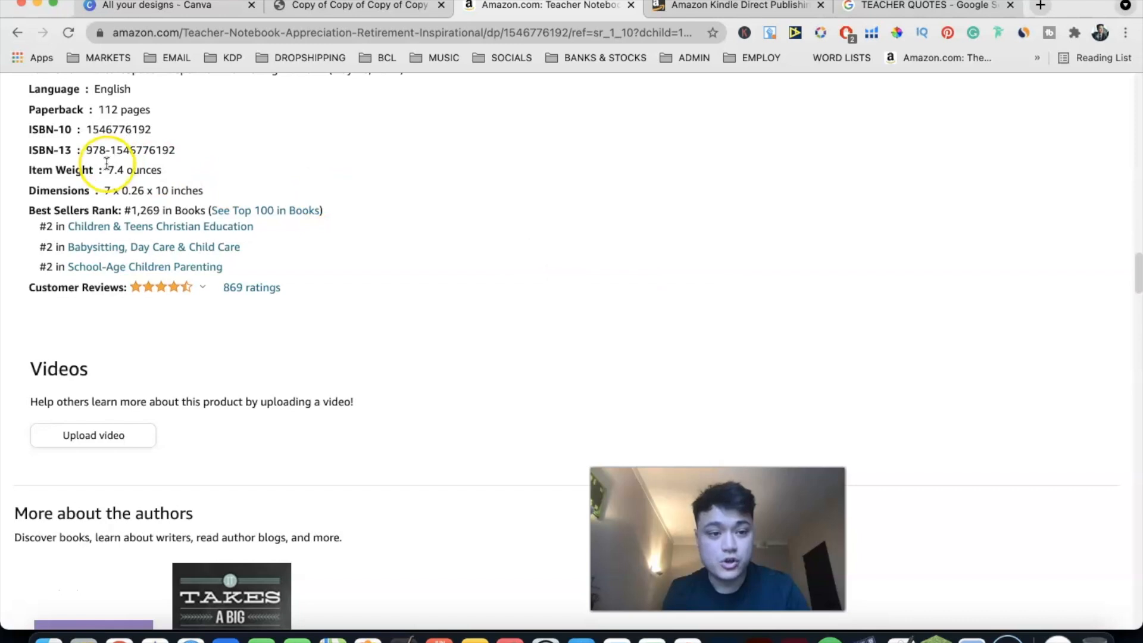
left_click(123, 189)
scroll(131, 189, "up", 3)
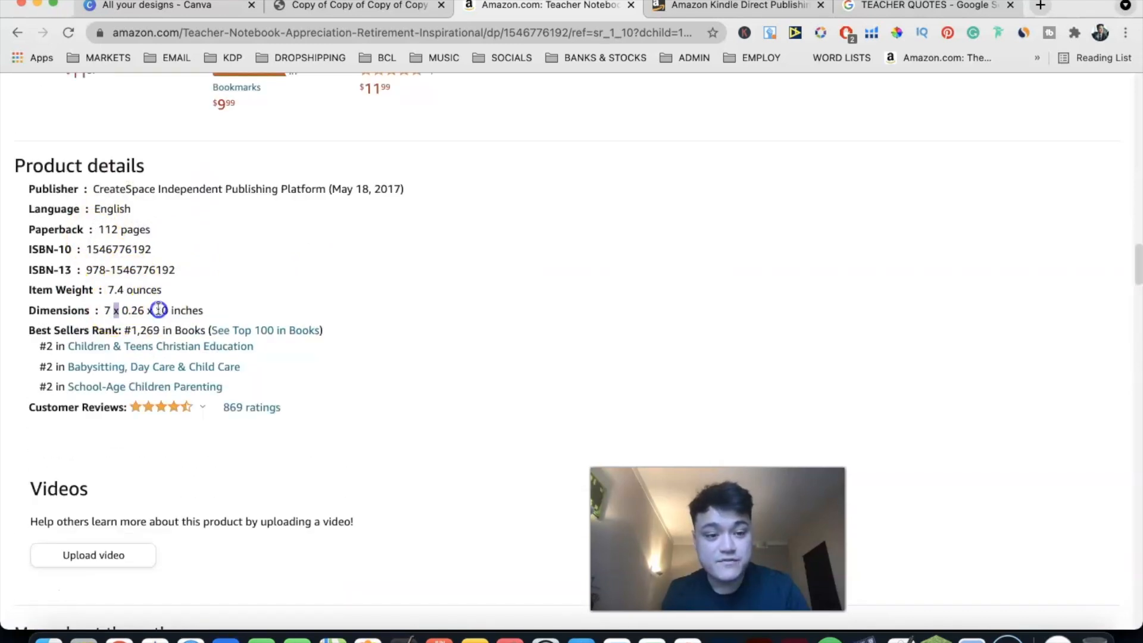
triple_click(158, 310)
left_click(111, 231)
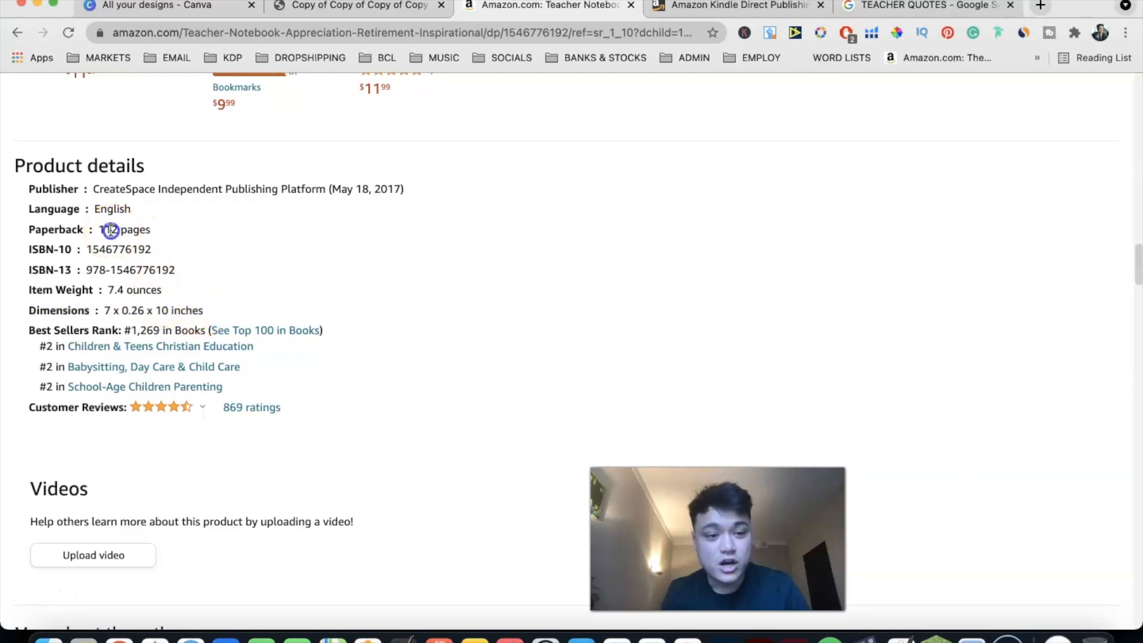
triple_click(111, 231)
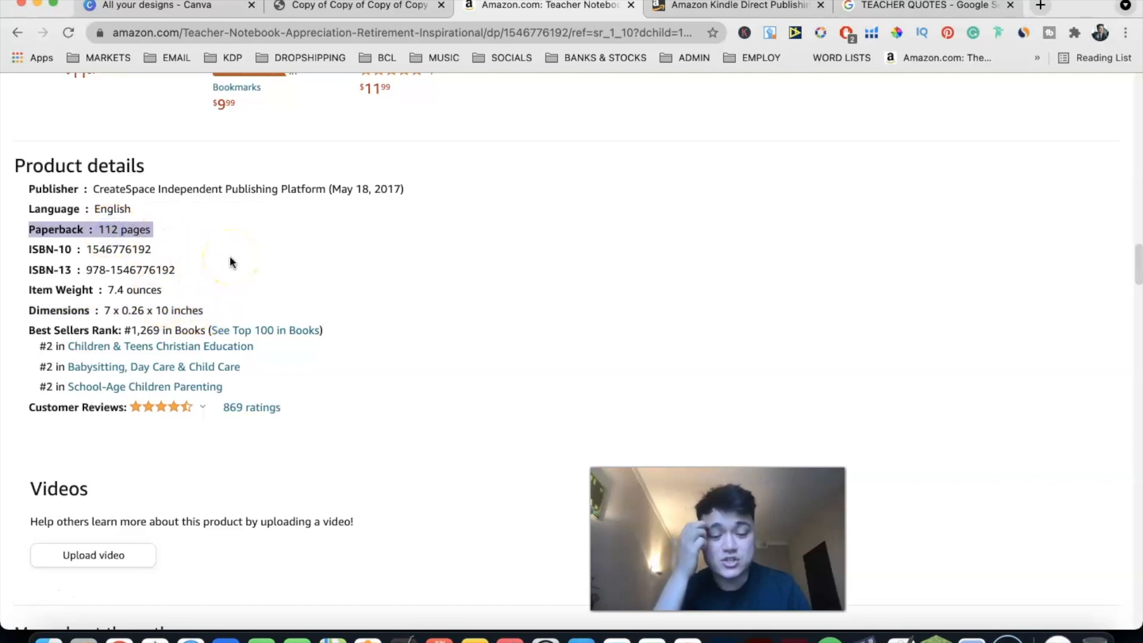
left_click(439, 238)
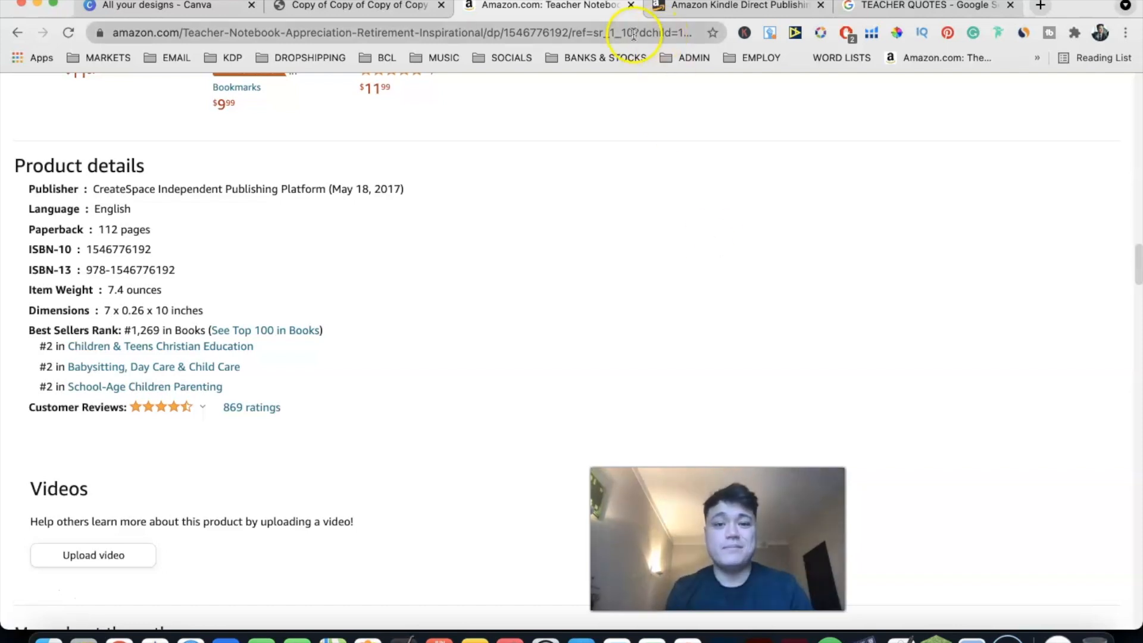
Search Google for "kdp cover template" and open KDP's Paperback Cover Templates page
left_click(709, 7)
left_click(465, 207)
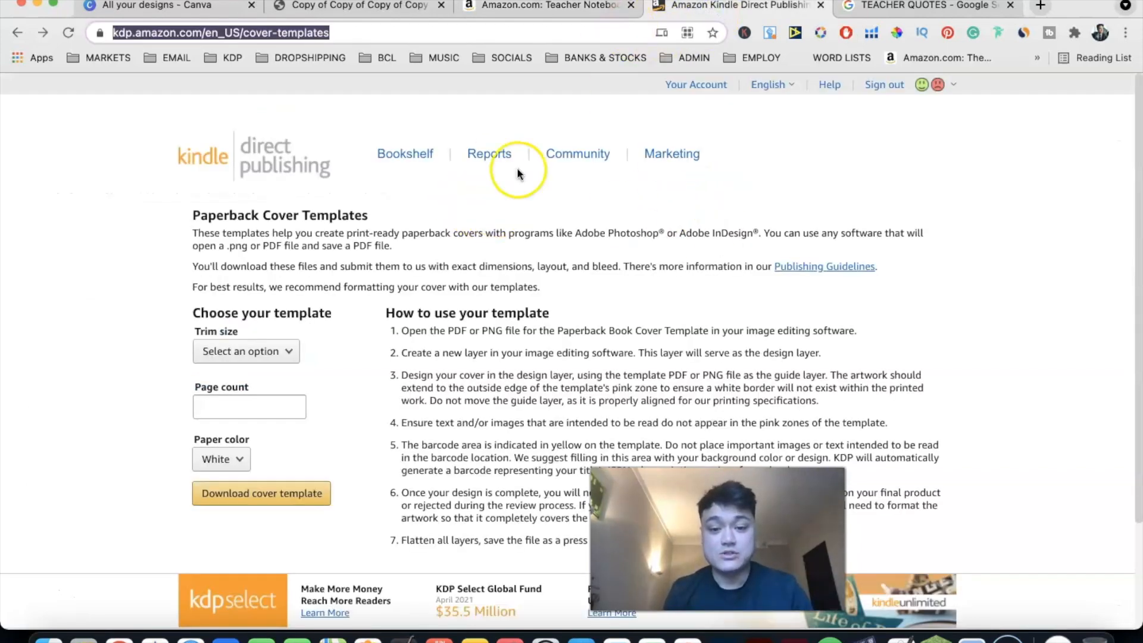
type("KDP")
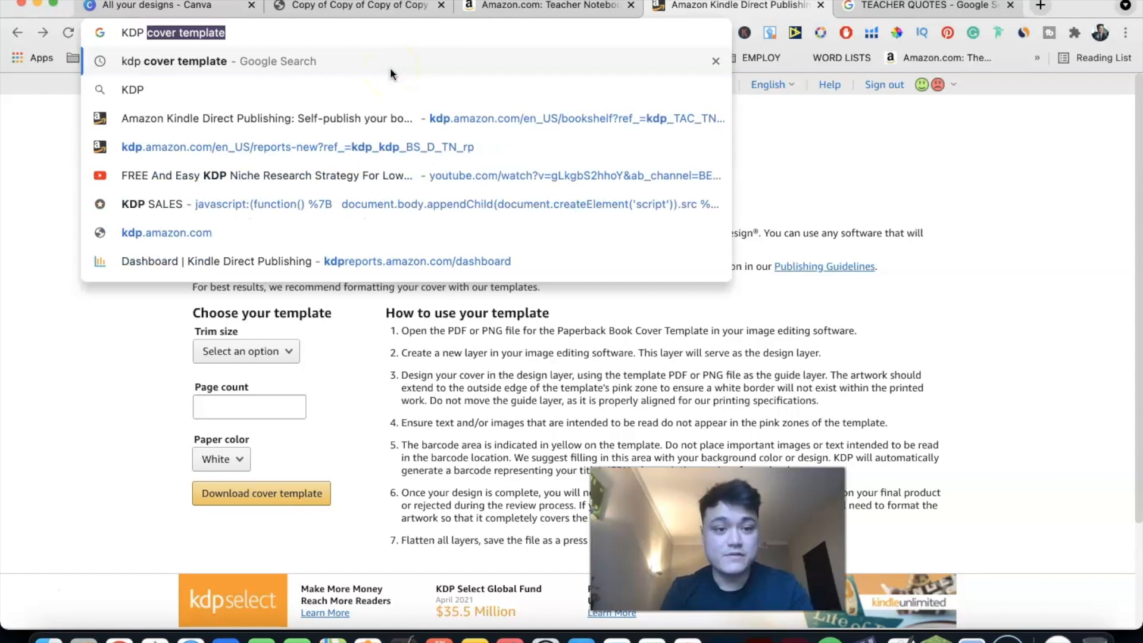
key("Return")
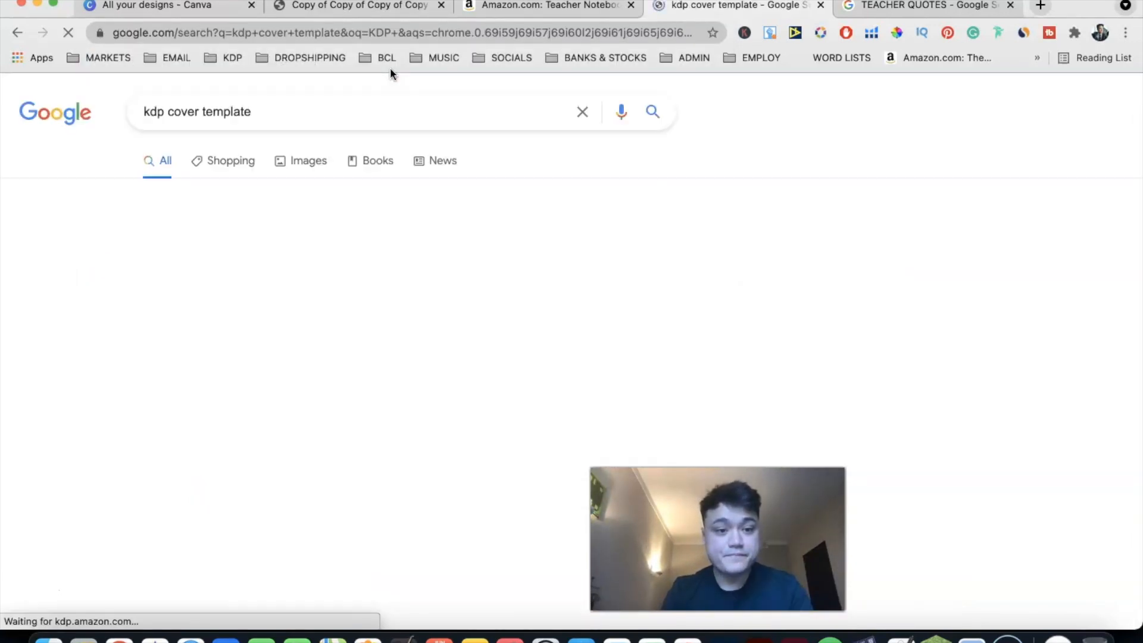
left_click(325, 249)
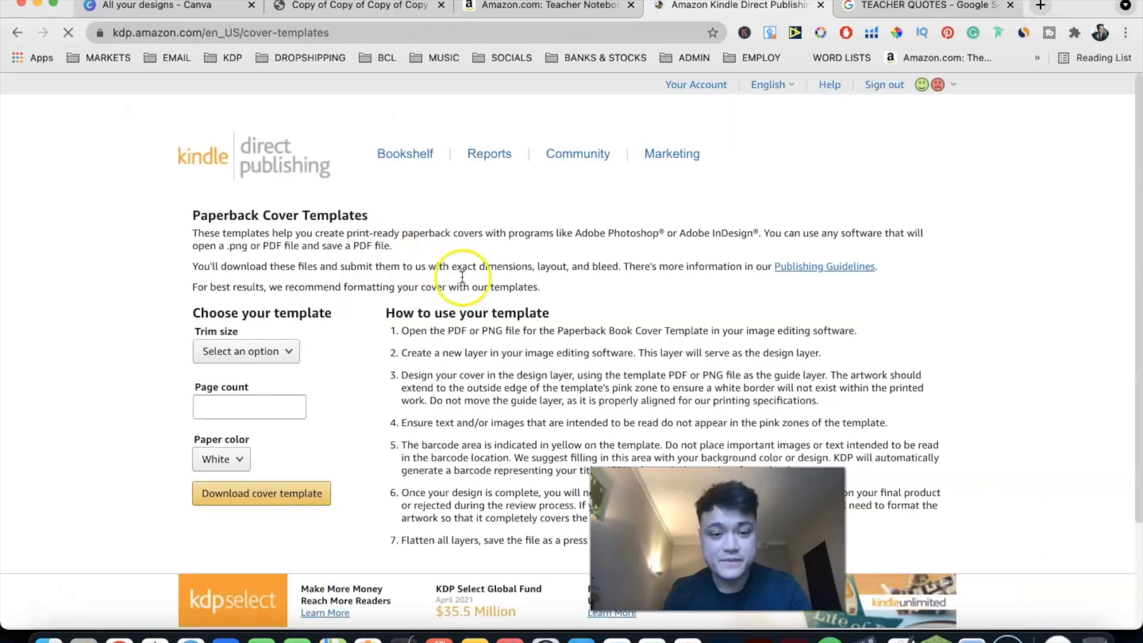
Download a paperback cover template with a 7 x 10 in trim size, 112 pages and white paper
scroll(552, 408, "down", 1)
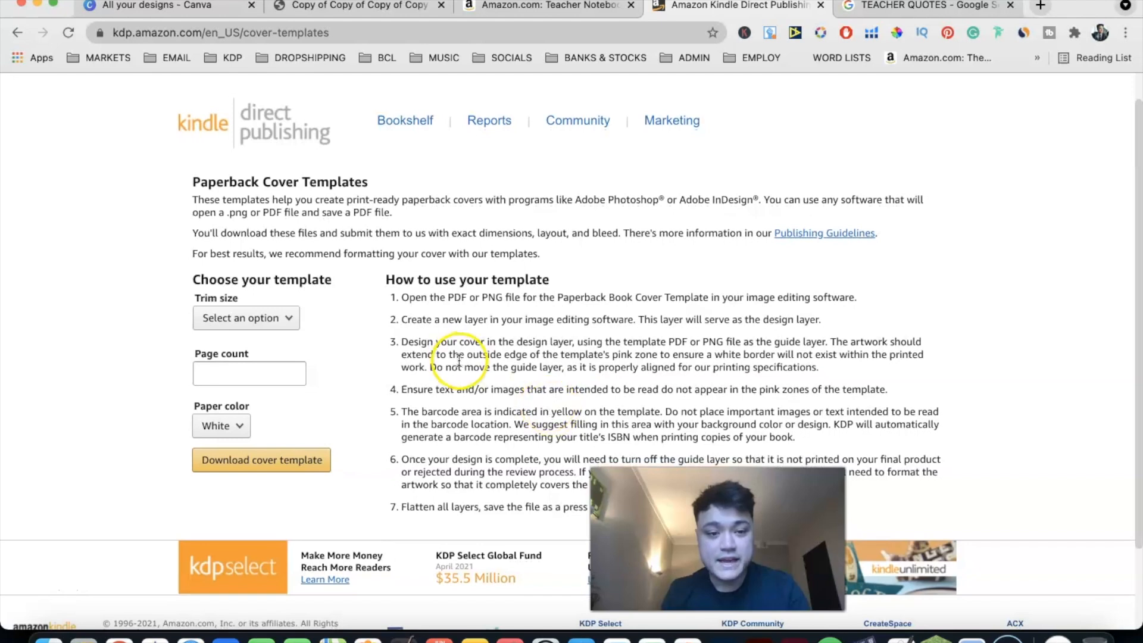
left_click(257, 318)
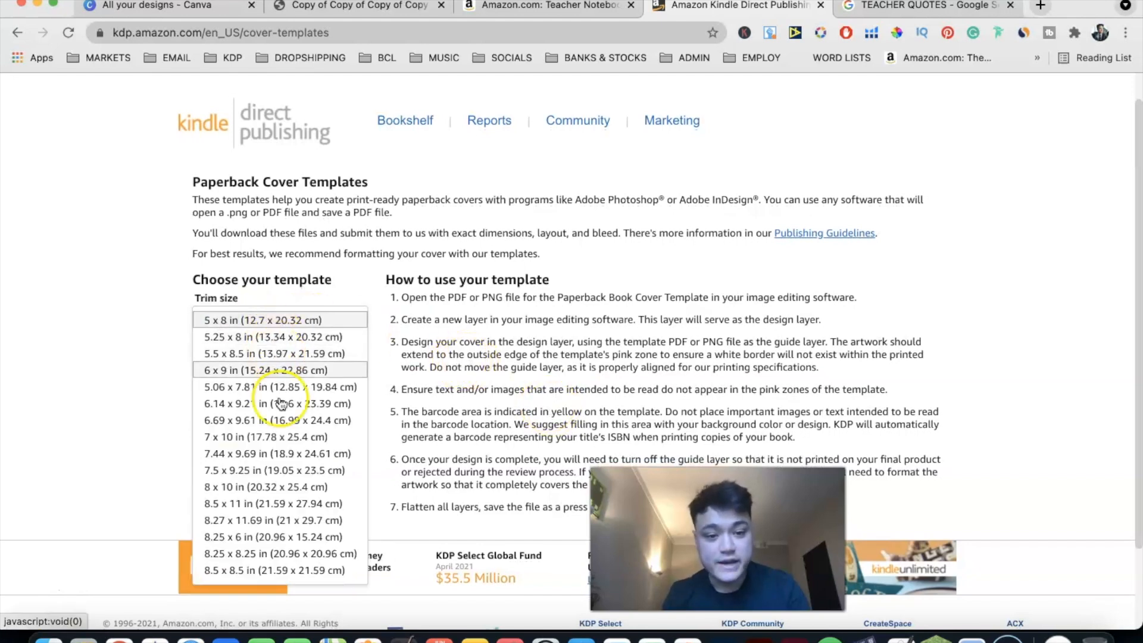
left_click(277, 438)
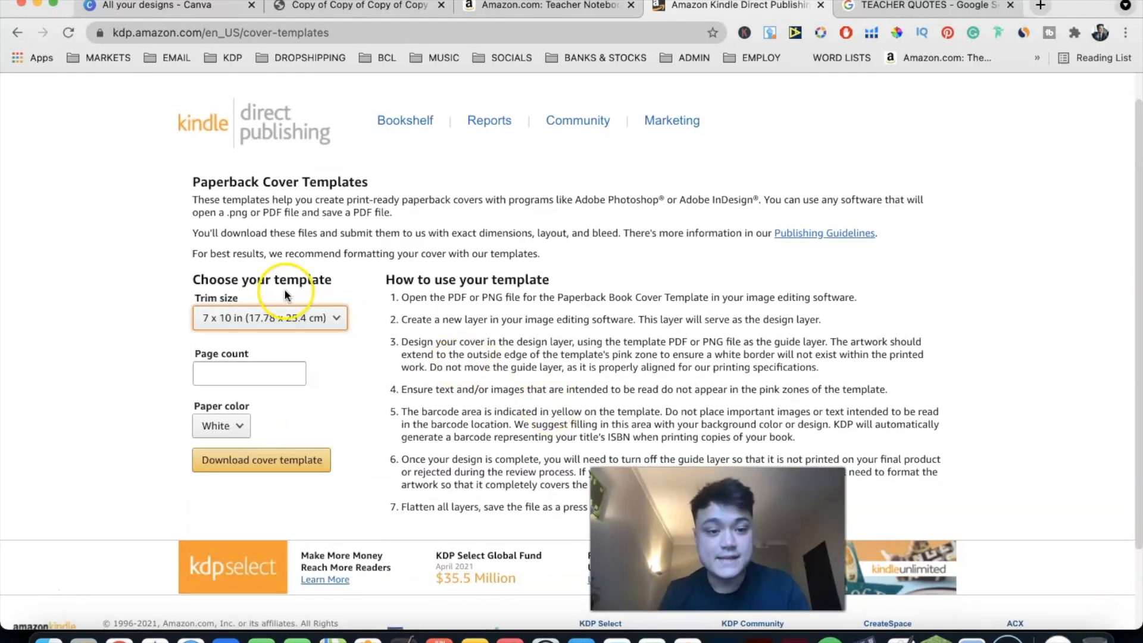
left_click(252, 383)
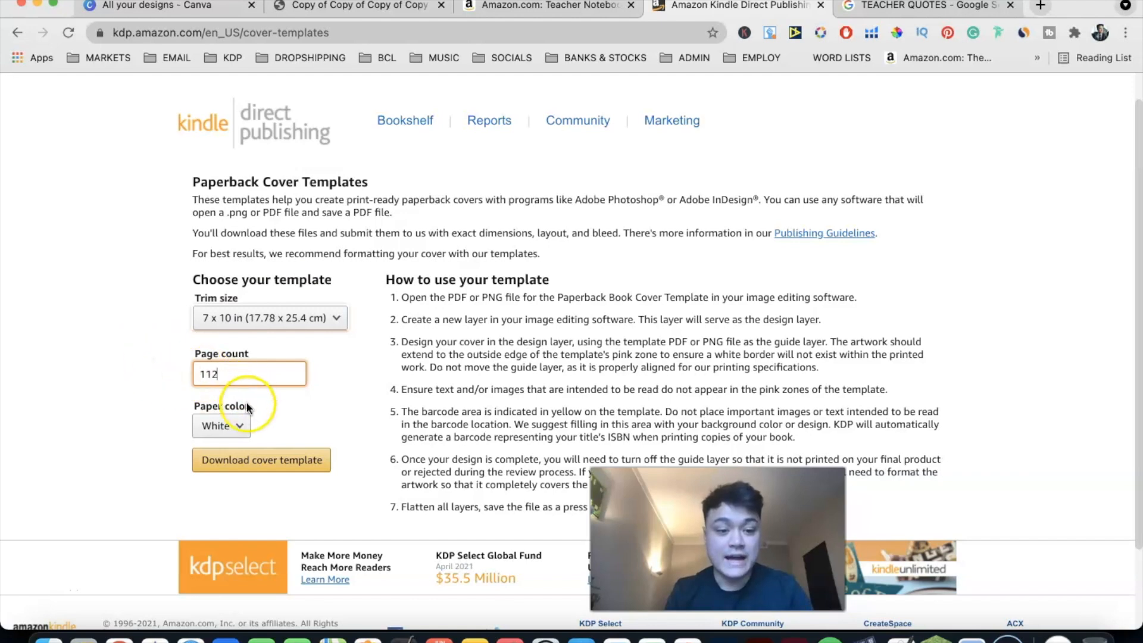
left_click(243, 425)
left_click(296, 428)
left_click(264, 456)
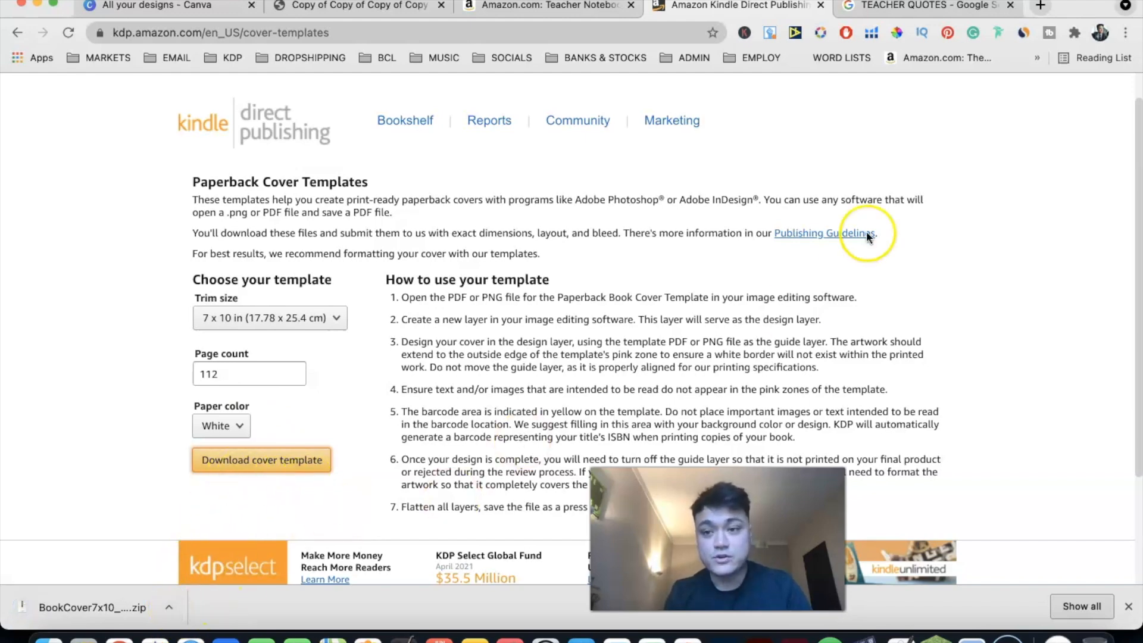
scroll(874, 216, "up", 1)
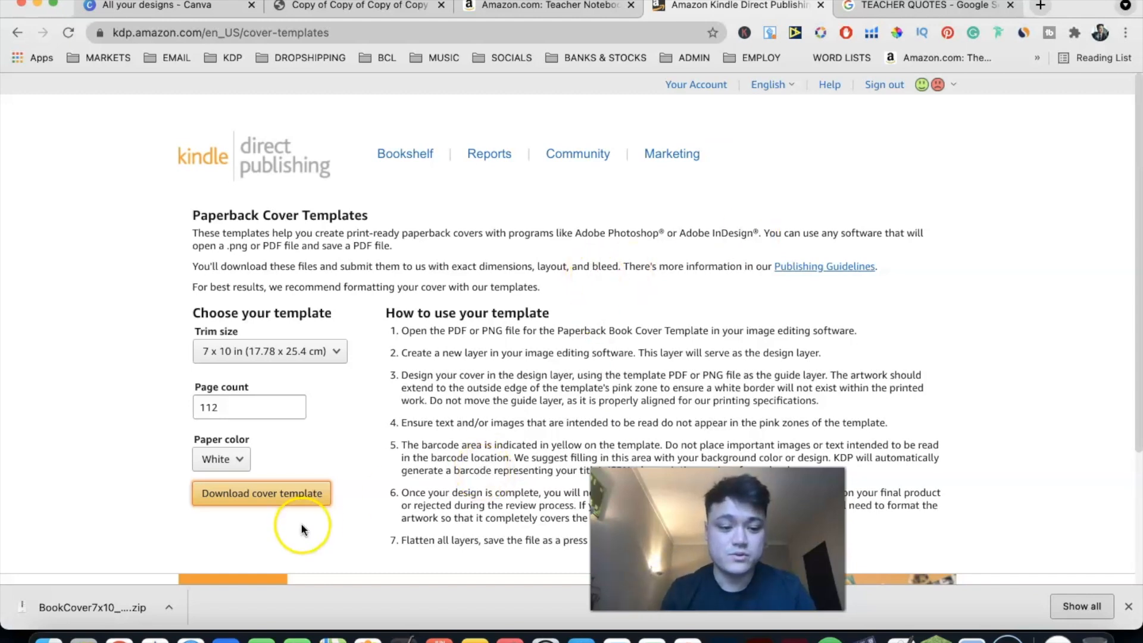
Extract the downloaded cover template archive, check the PNG and PDF files in the 7x10_BW_120 folder in Finder, and return to the browser
left_click(150, 606)
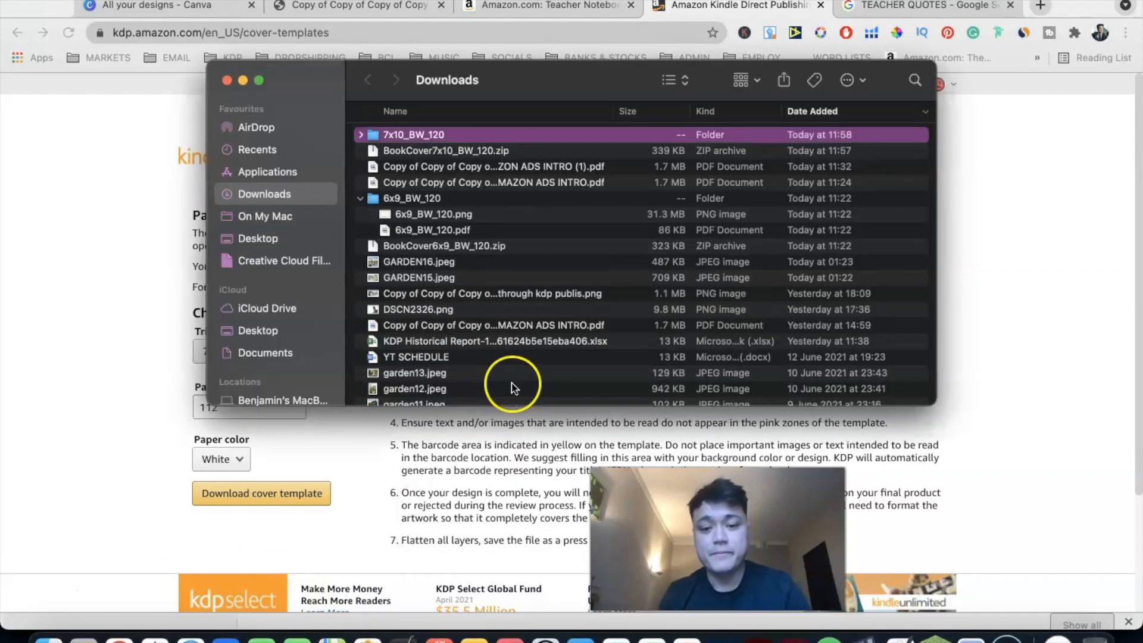
left_click(361, 135)
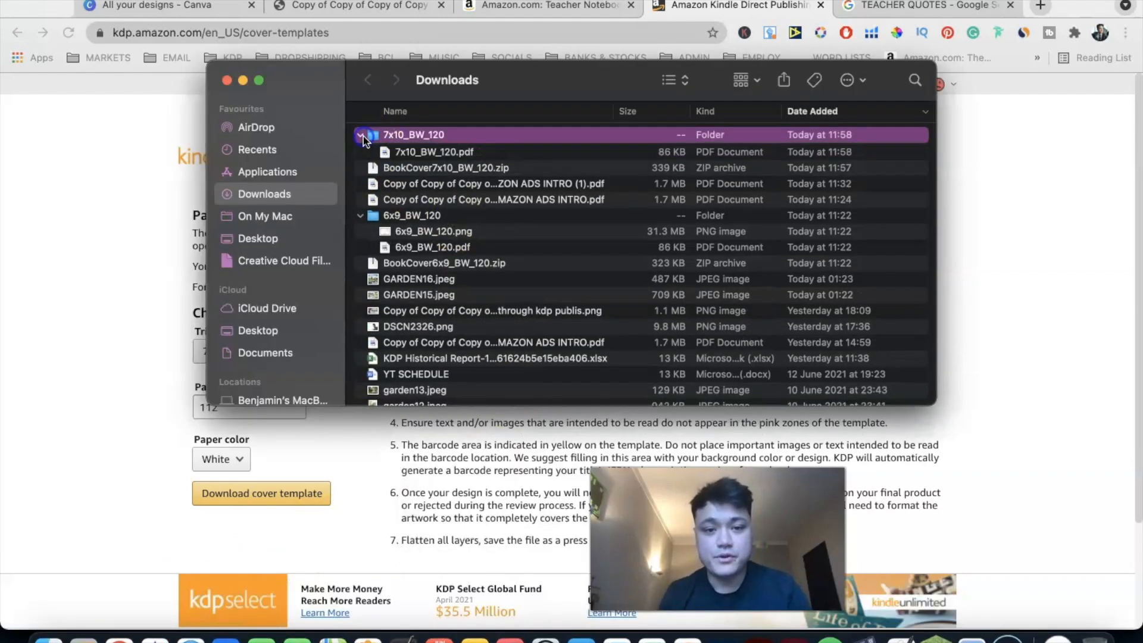
left_click(539, 150)
left_click(533, 167)
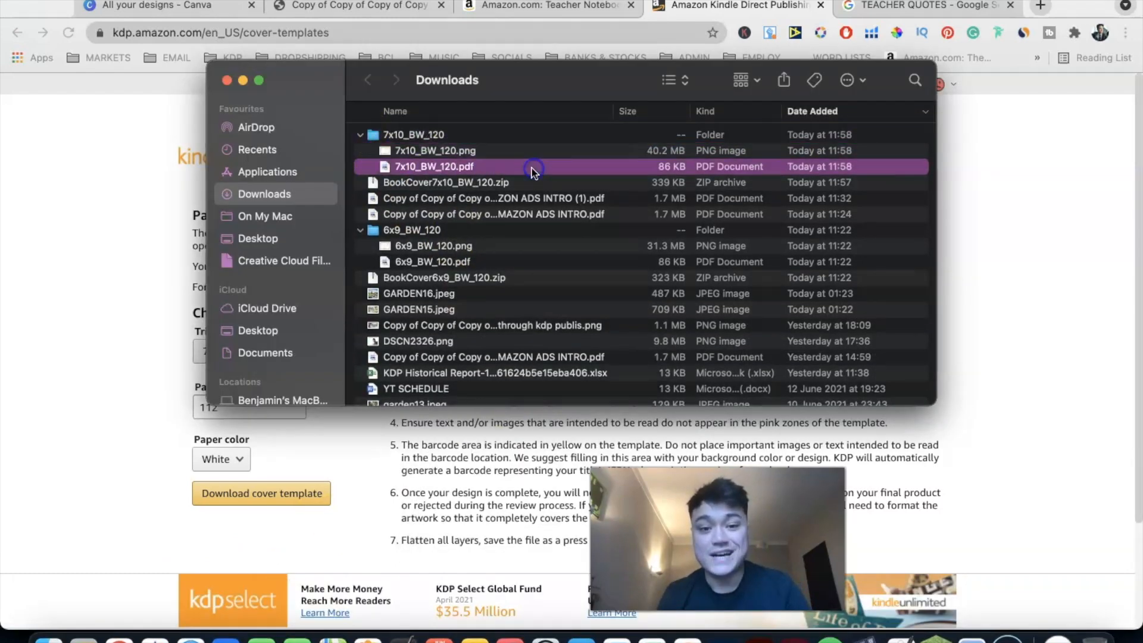
left_click(479, 152)
left_click(363, 142)
left_click(161, 248)
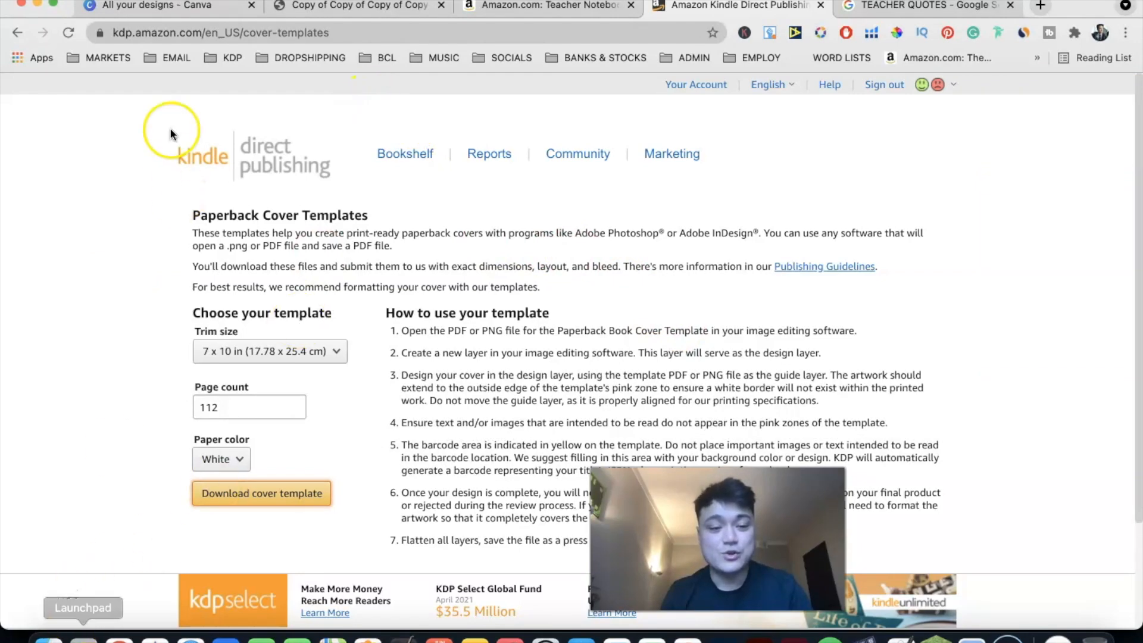
Switch to Canva and open the custom size entry for a new design
left_click(155, 6)
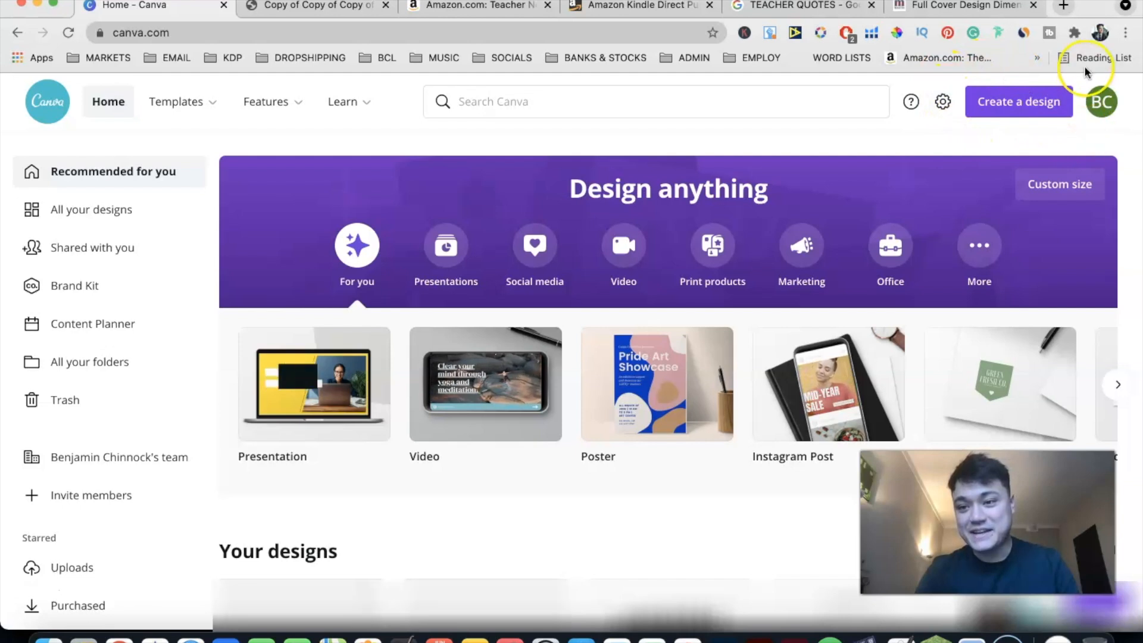
left_click(1003, 106)
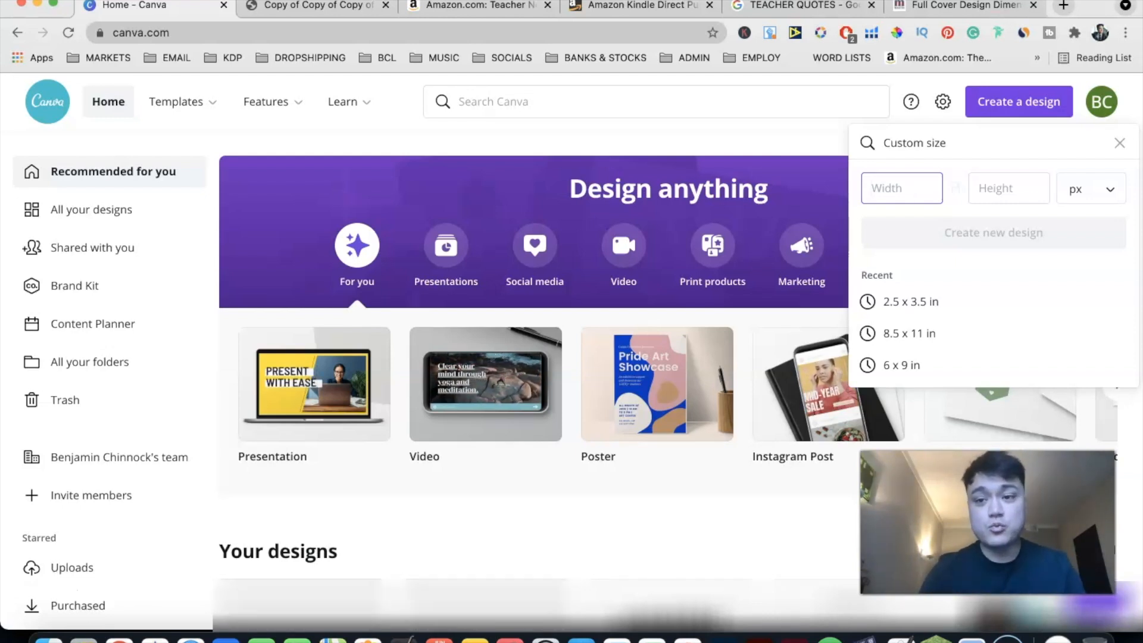
Examine the book height, width and page count parameters and the full cover dimensions in the Amazon KDP cover dimensions calculator
left_click(968, 6)
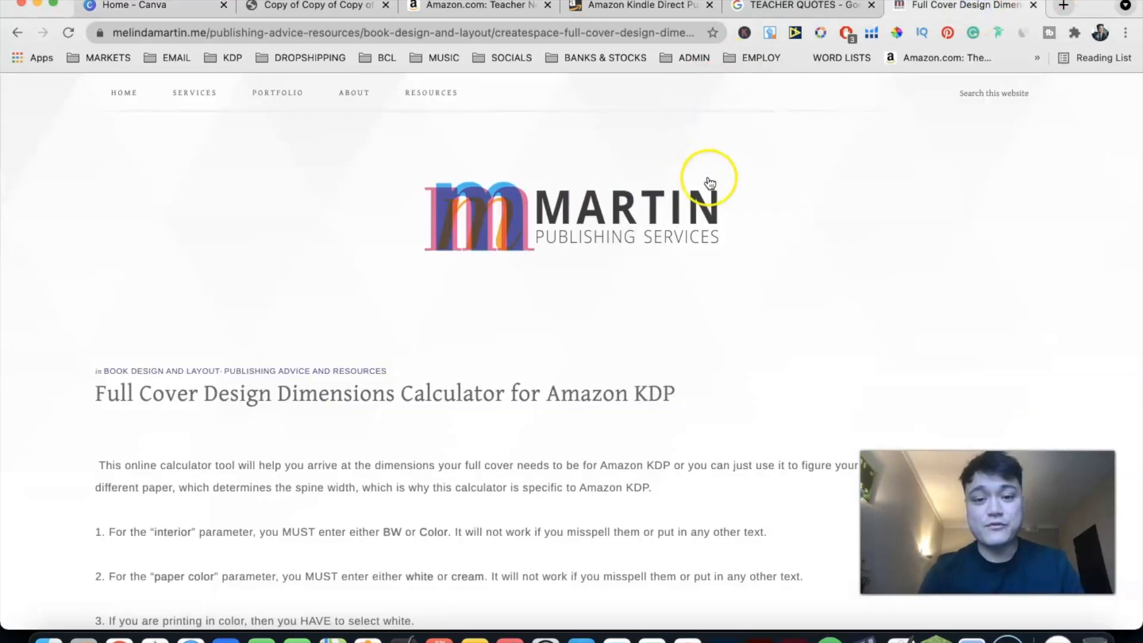
scroll(771, 222, "down", 3)
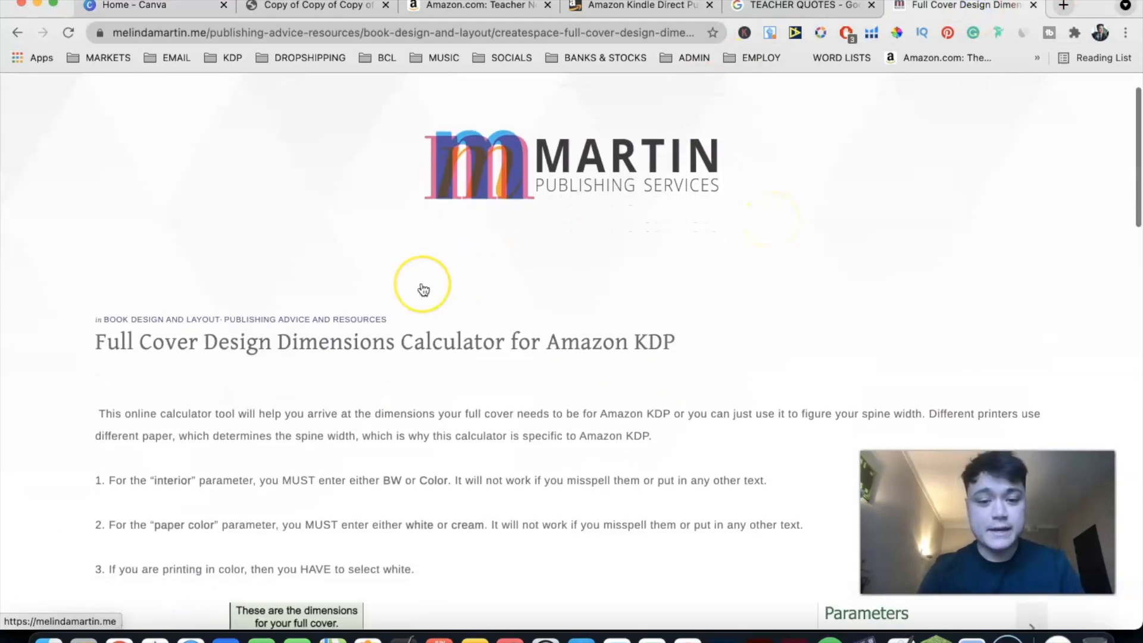
scroll(423, 290, "down", 10)
scroll(423, 290, "up", 2)
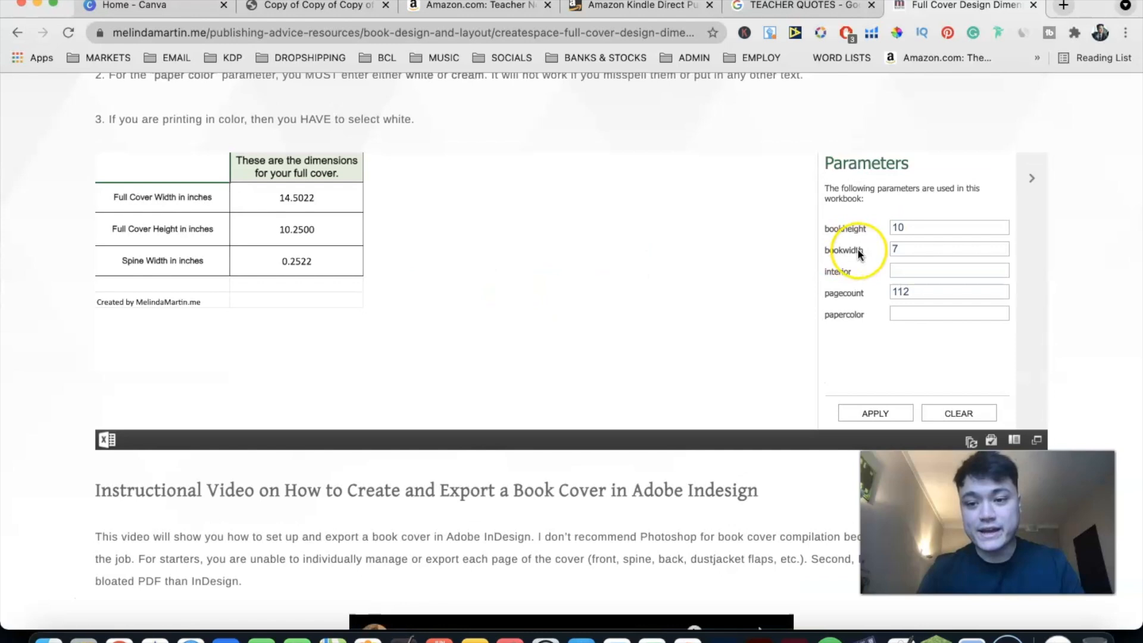
double_click(918, 233)
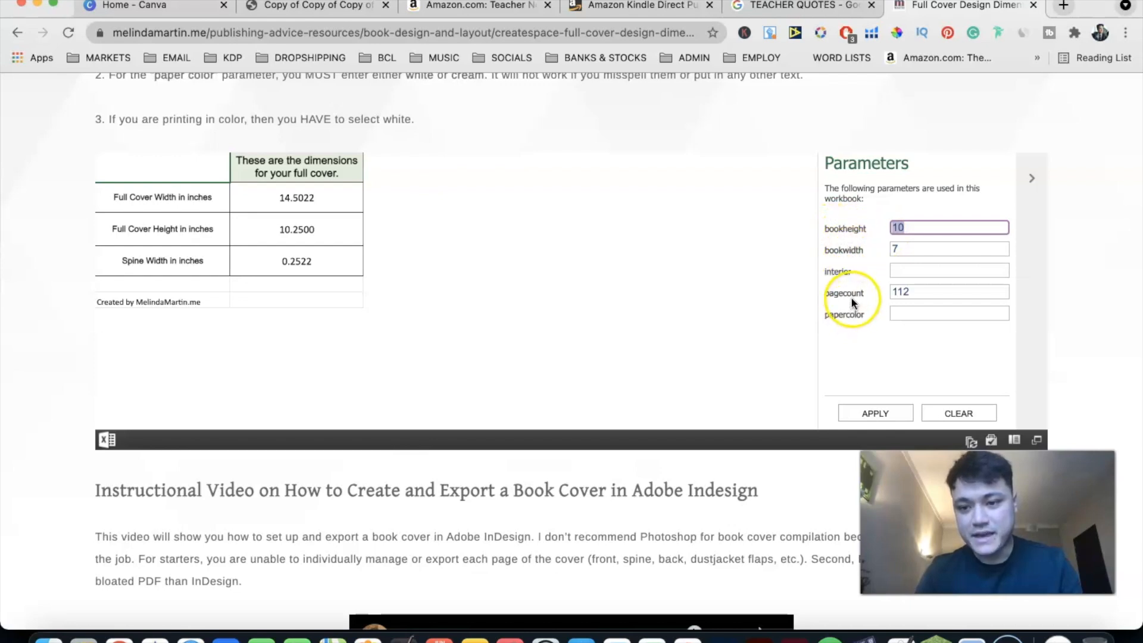
left_click(914, 229)
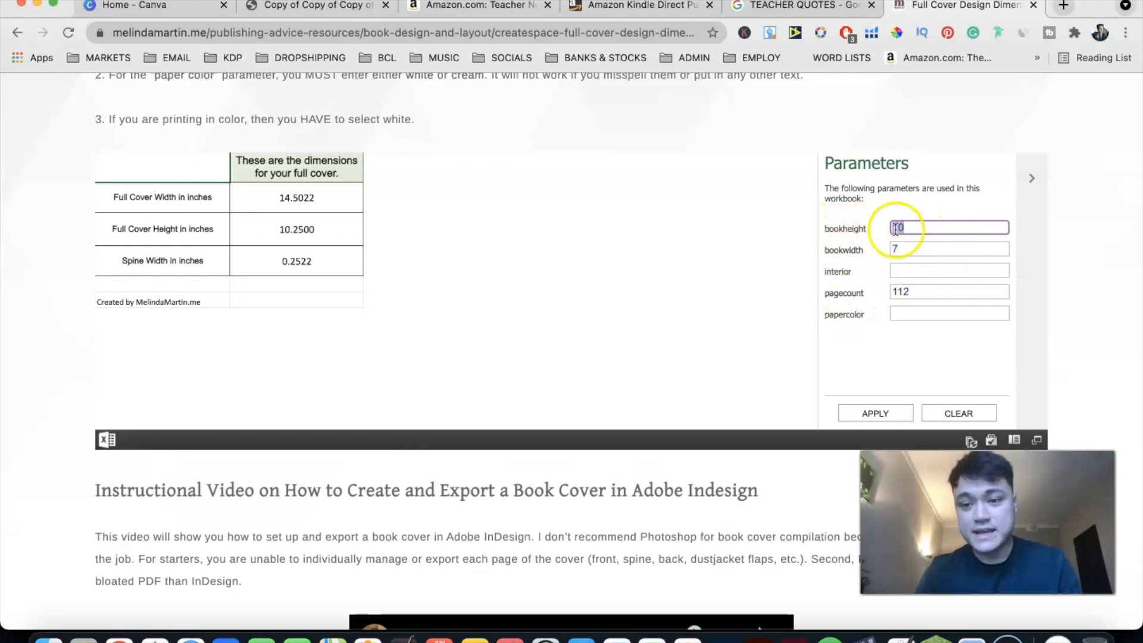
double_click(898, 250)
left_click(910, 293)
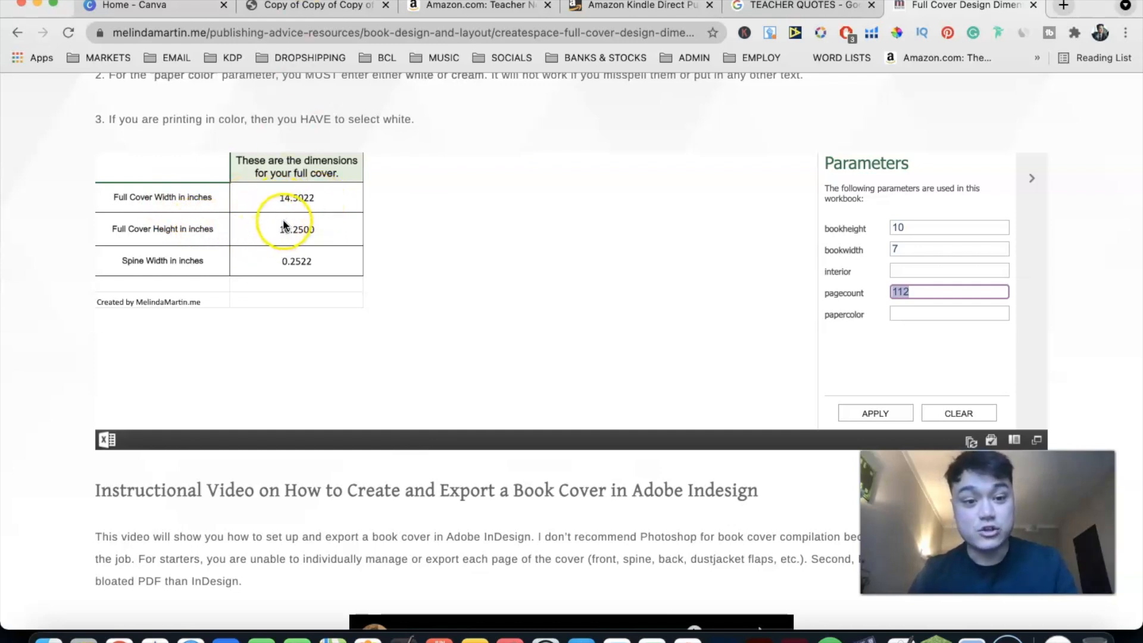
Create a new Canva design with a custom size of 14.50 x 10.25 in
left_click(156, 8)
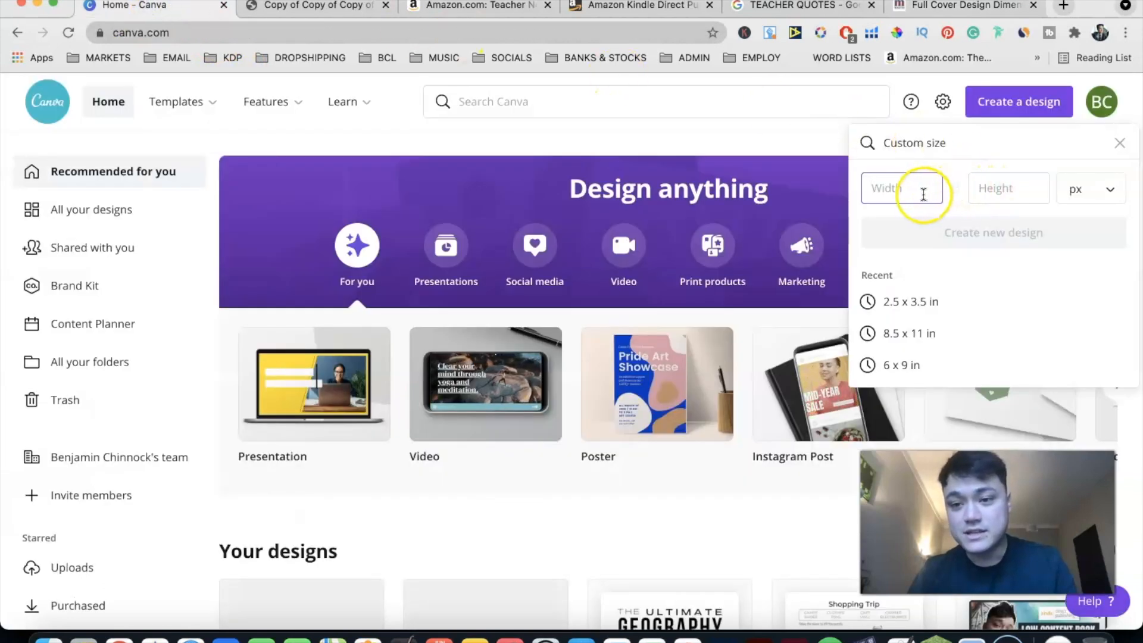
type("14.50")
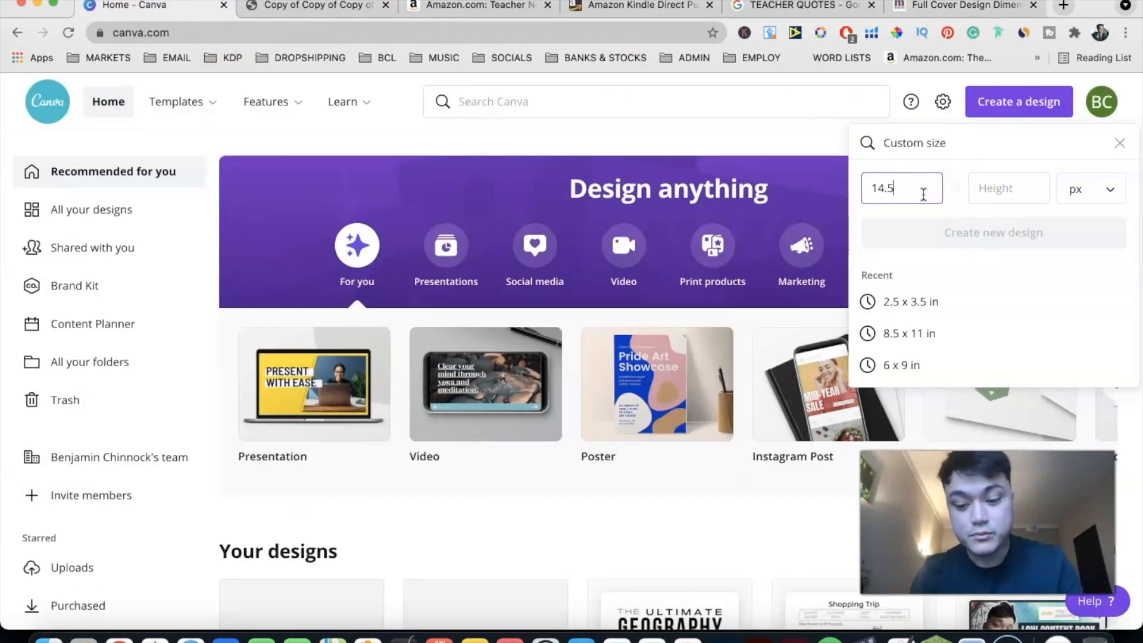
left_click(1020, 191)
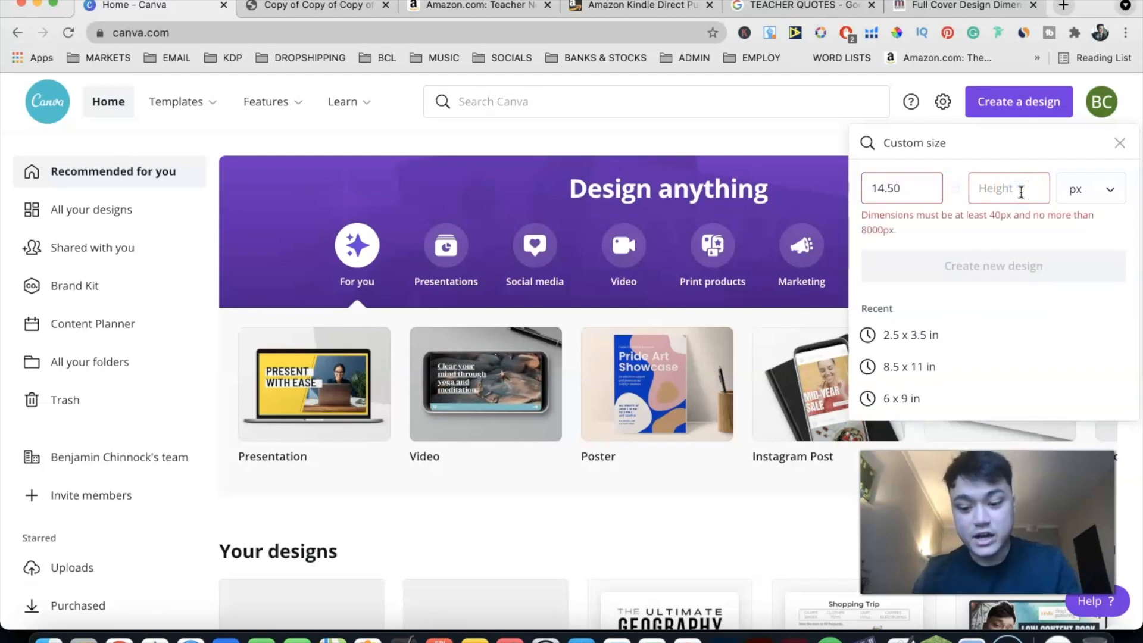
left_click(1081, 190)
left_click(1082, 229)
double_click(895, 190)
type("14.50")
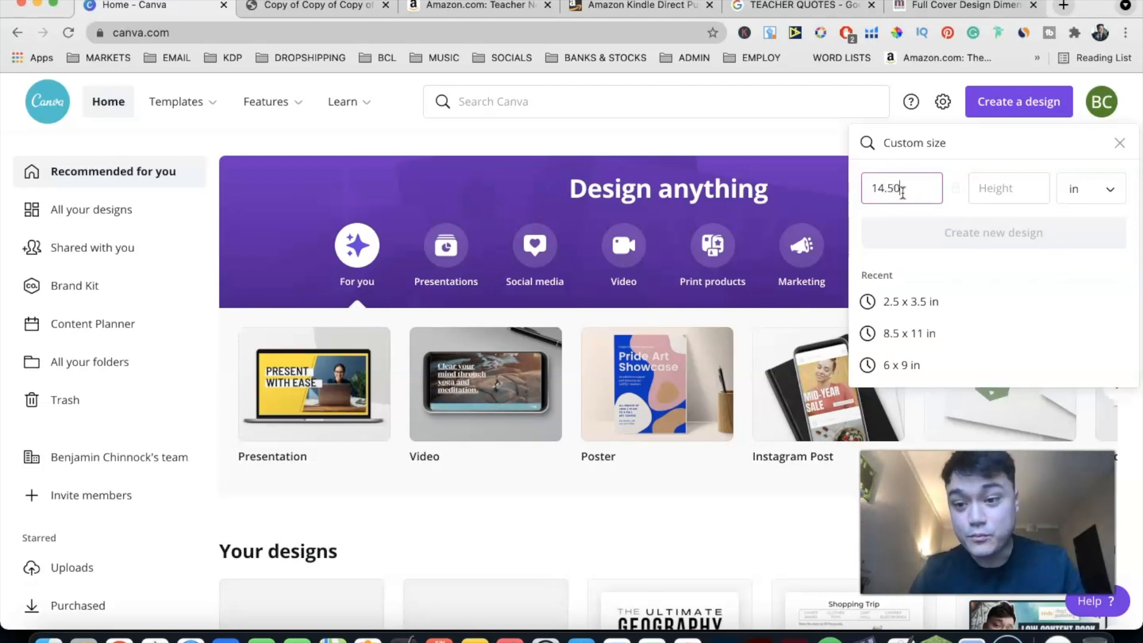
left_click(988, 187)
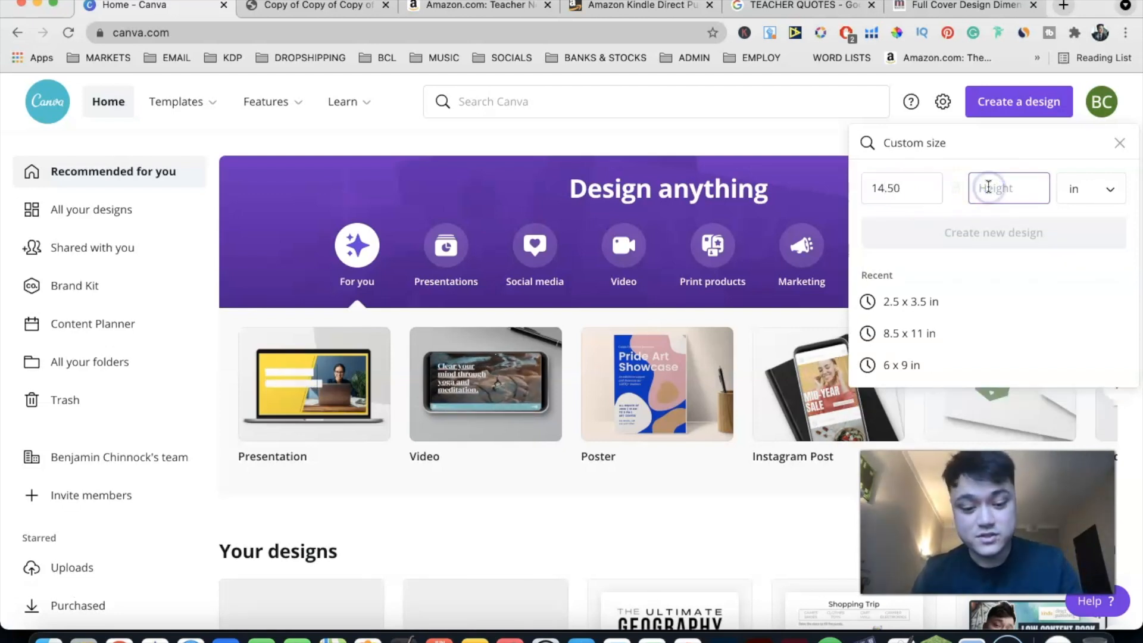
type("10.25")
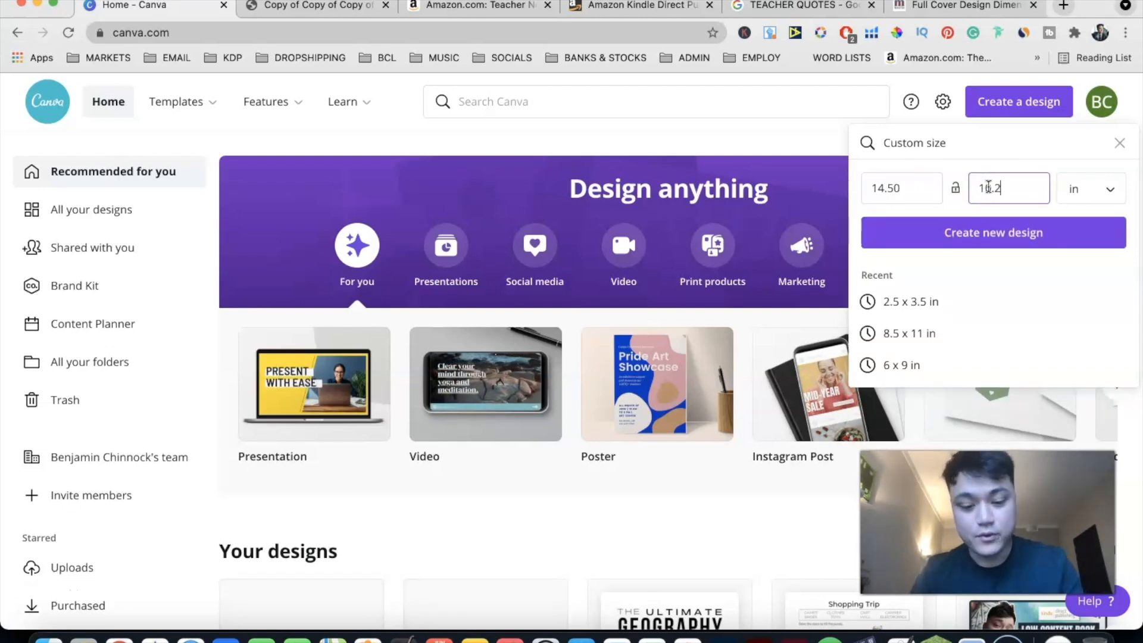
left_click(986, 237)
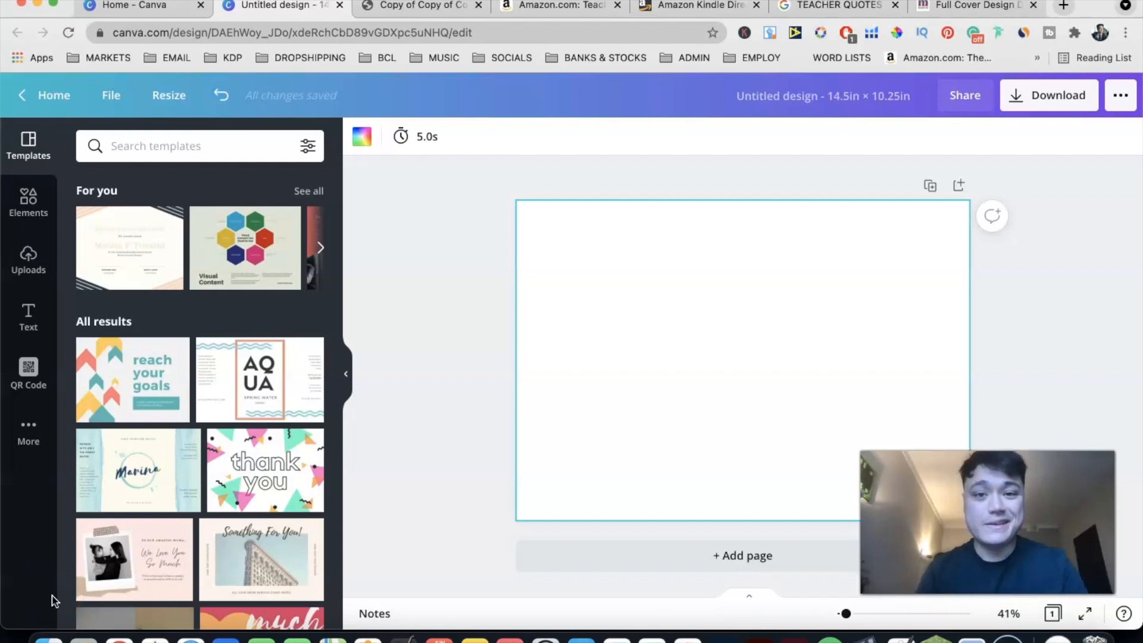
Try to add 7x10_BW_120.png from the Downloads folder to the blank Canva page
left_click(47, 634)
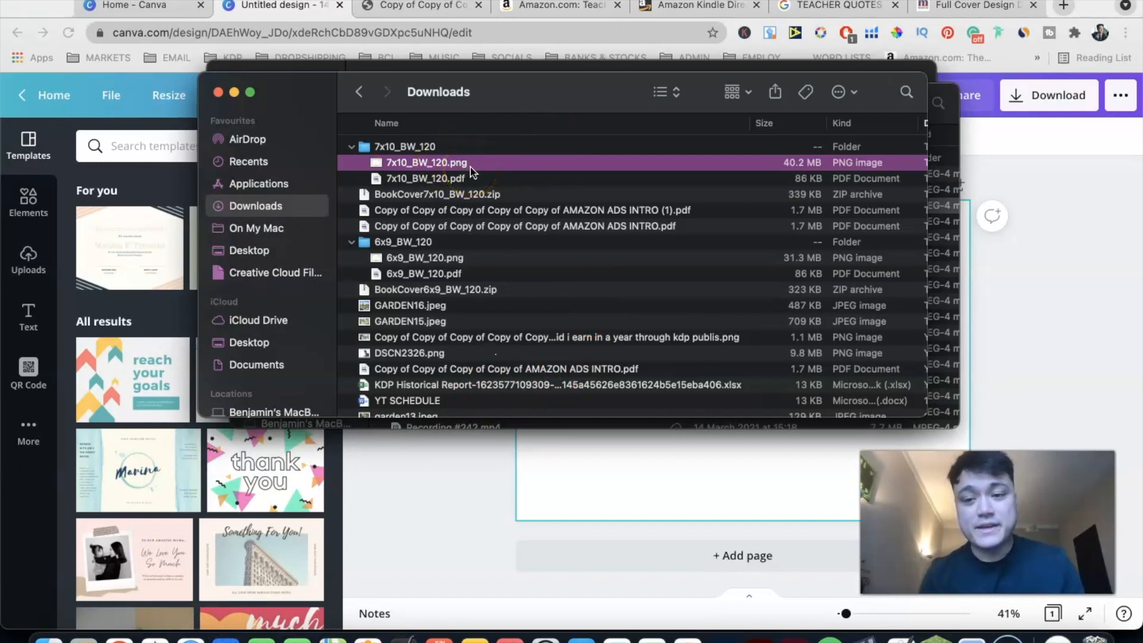
left_click_drag(478, 212, 566, 453)
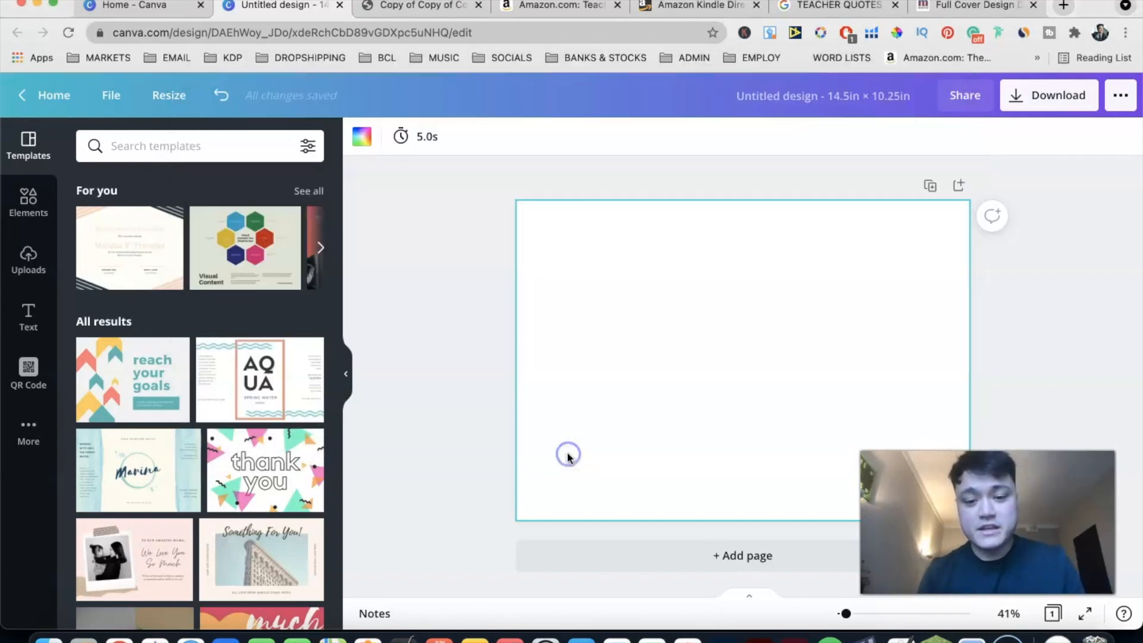
left_click(708, 420)
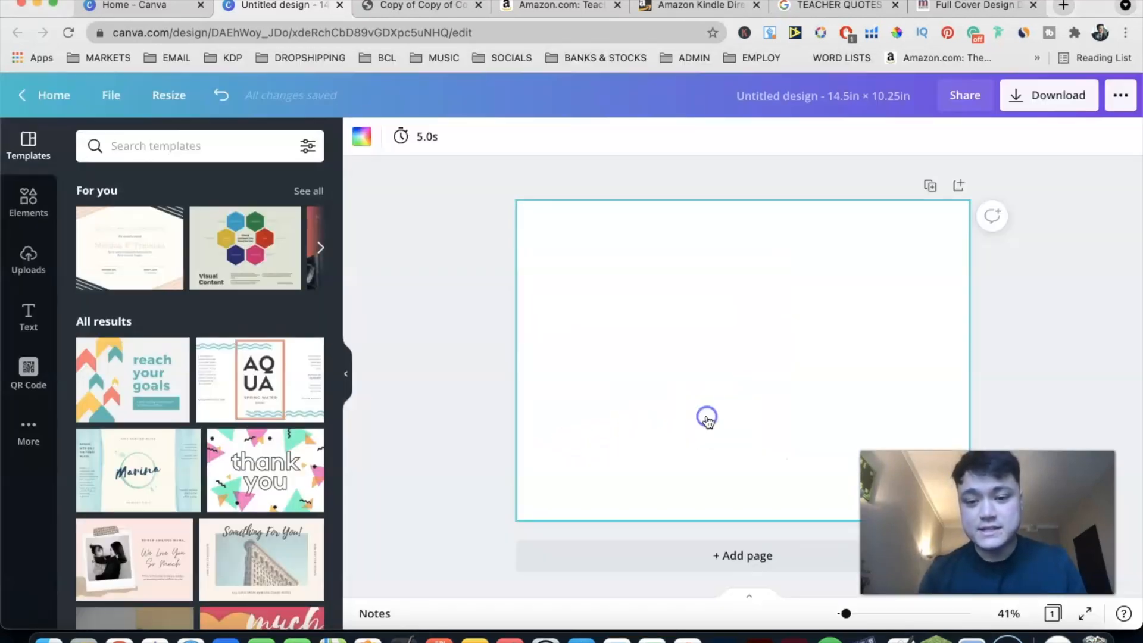
Open the 7x10_BW_120.png cover template from the Downloads folder in Preview
left_click(49, 637)
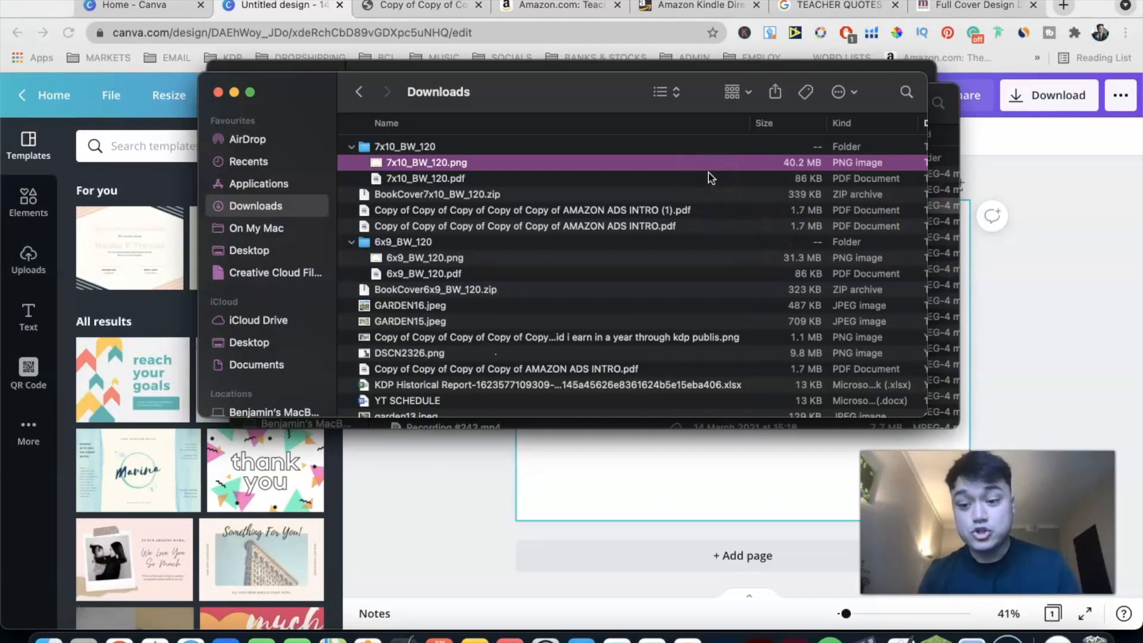
right_click(626, 166)
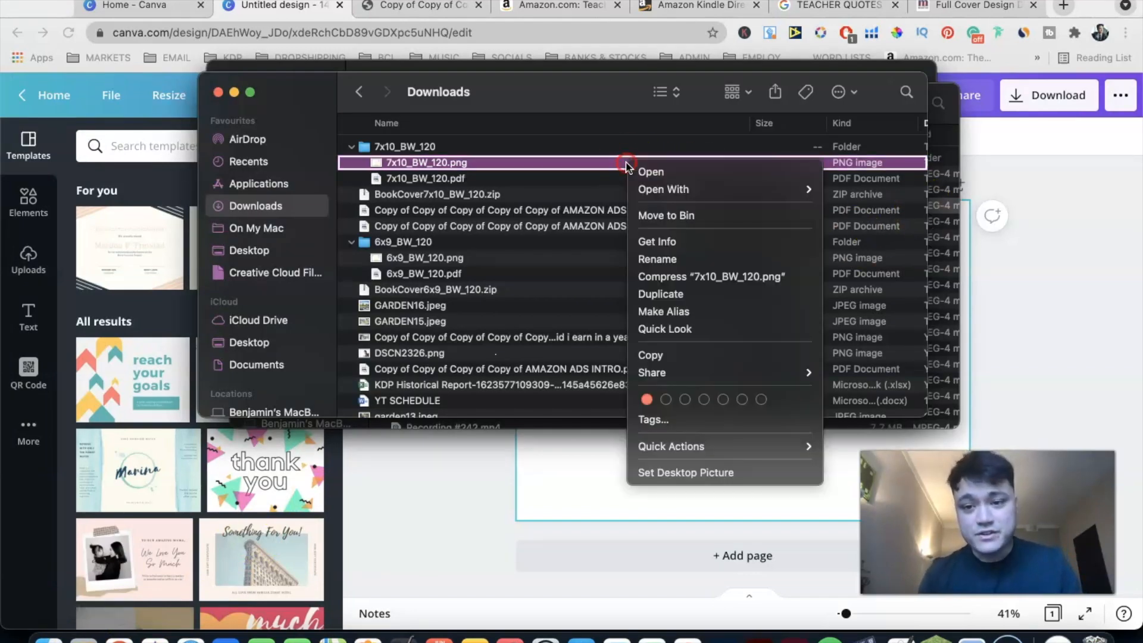
mouse_move(738, 190)
left_click(852, 190)
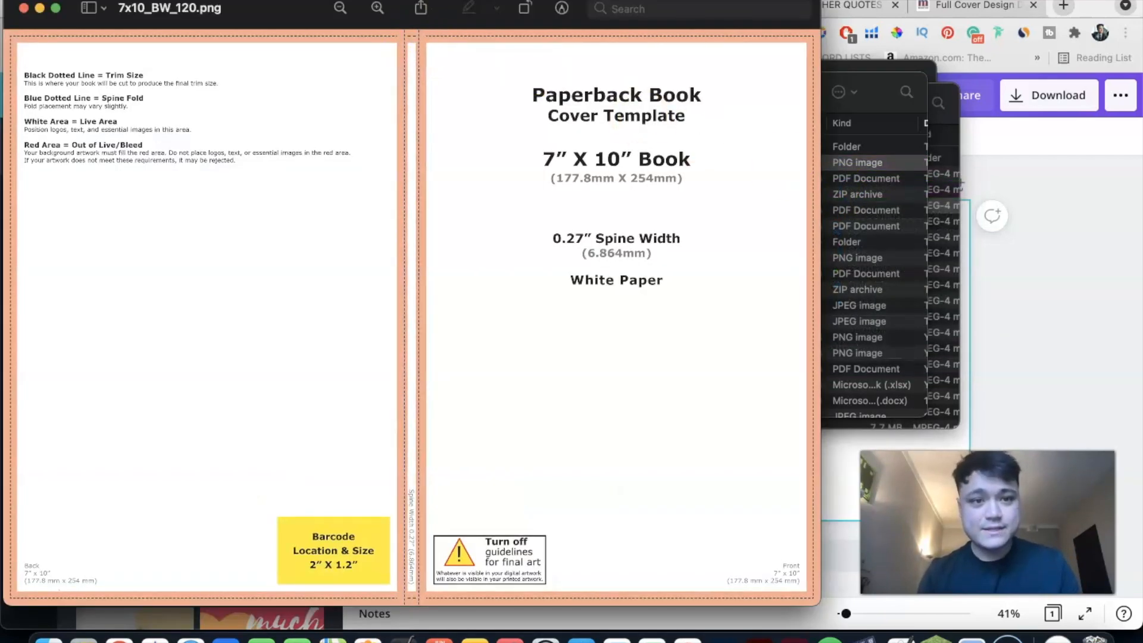
Reduce the template image's resolution to 200 pixels/inch through its size adjustment
left_click(247, 1)
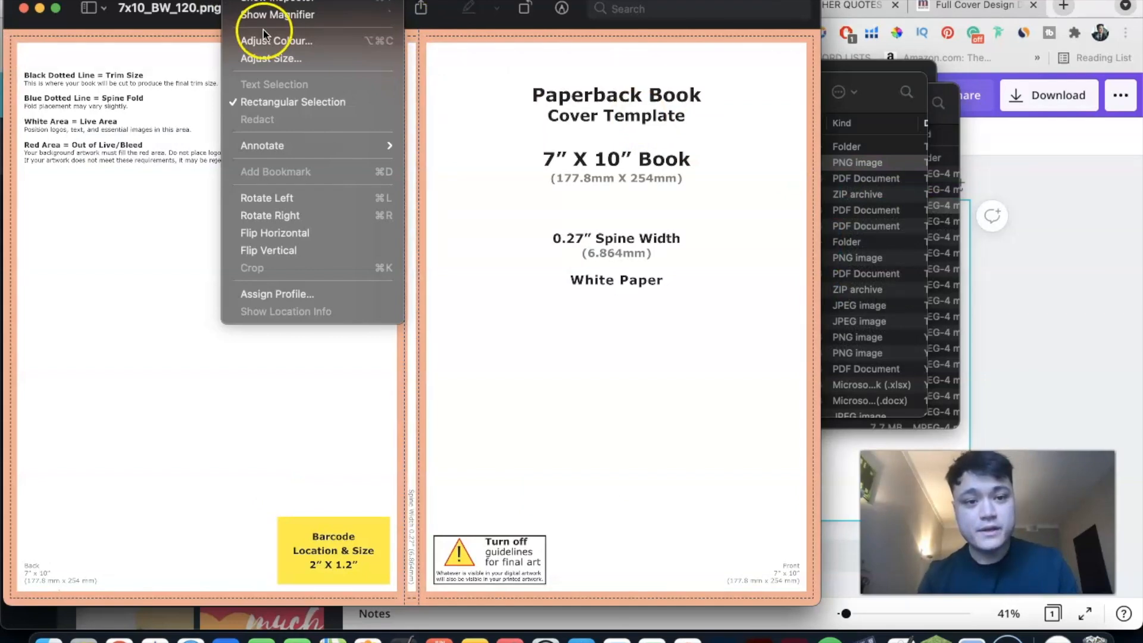
left_click(277, 58)
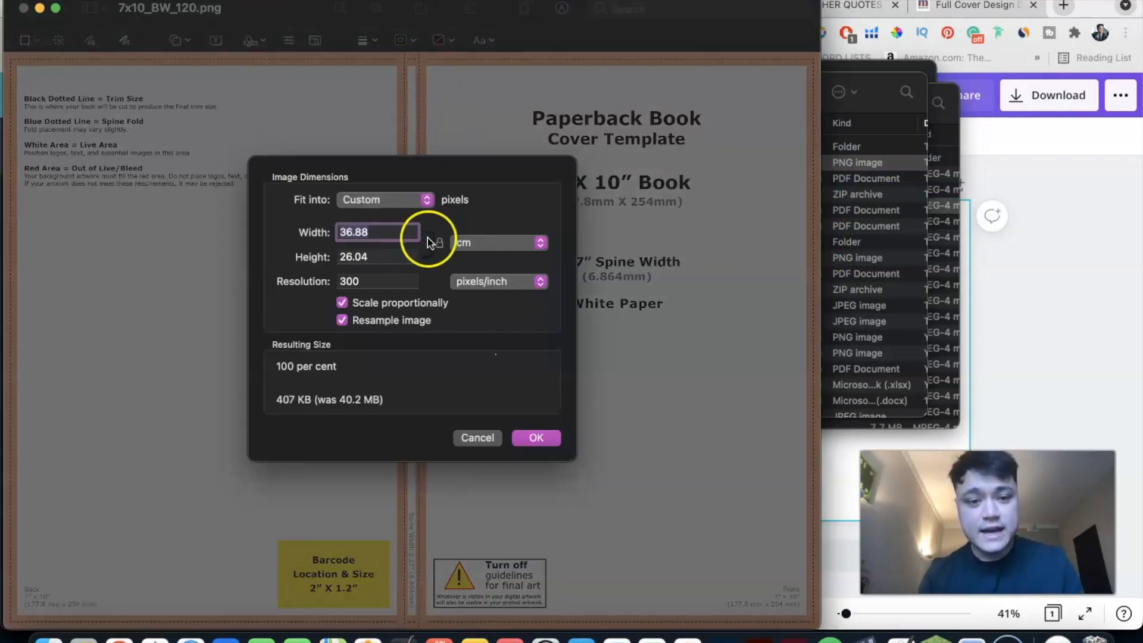
left_click(381, 281)
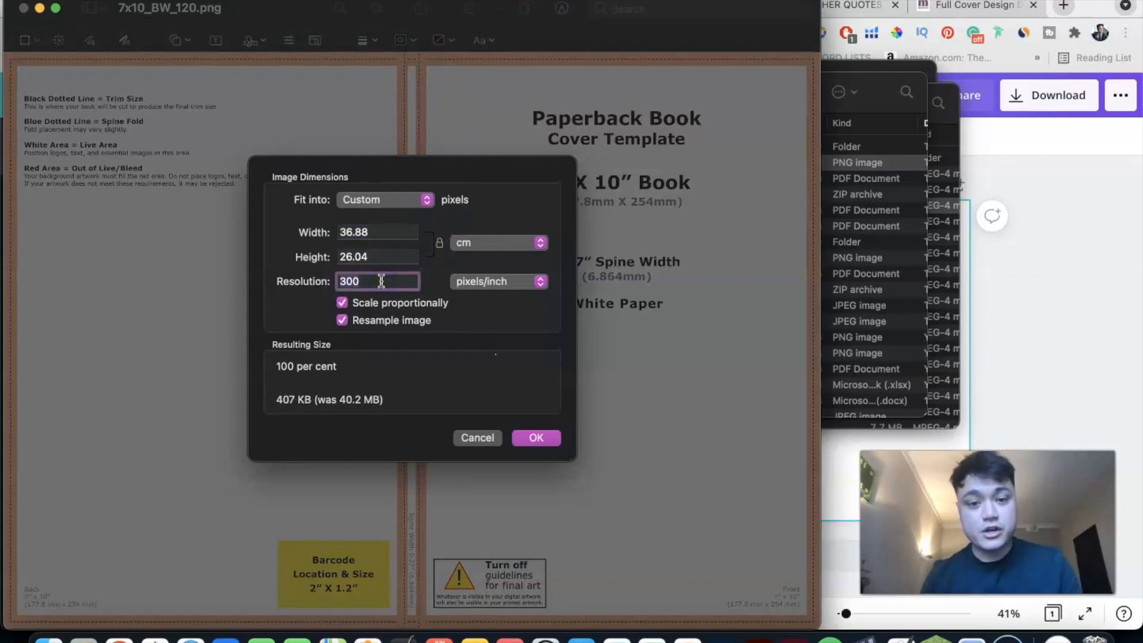
type("2")
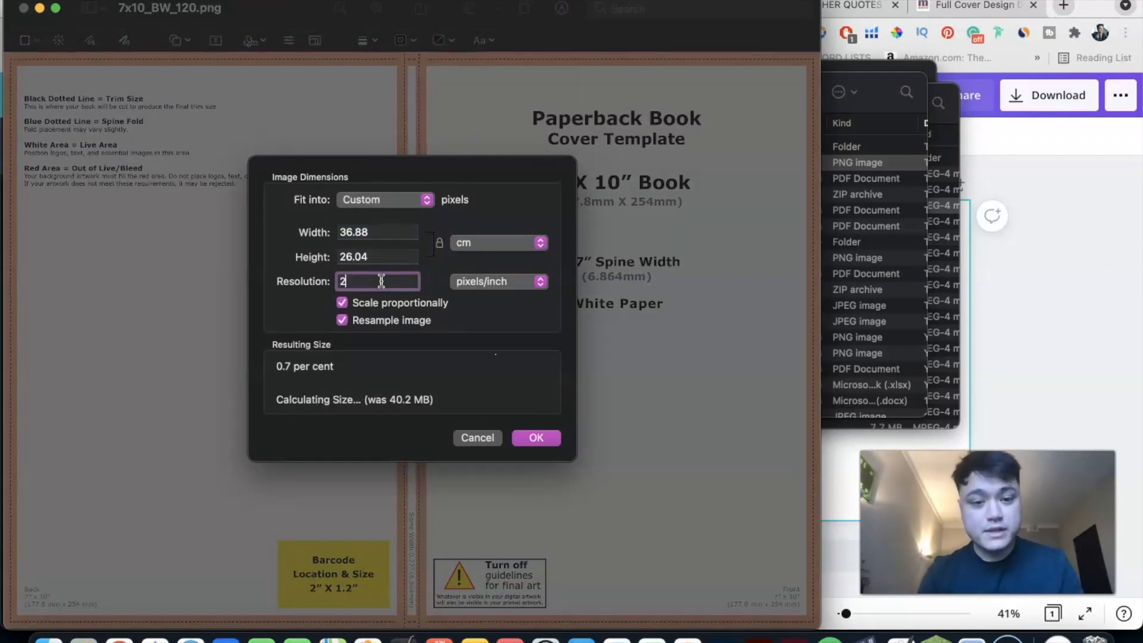
left_click(467, 384)
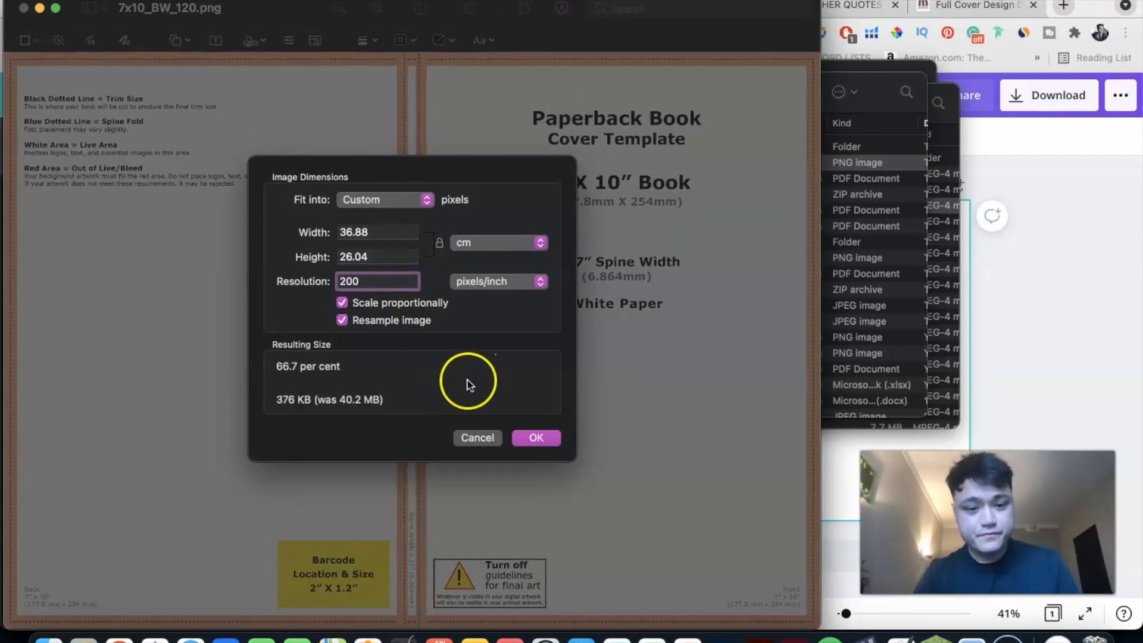
left_click(533, 438)
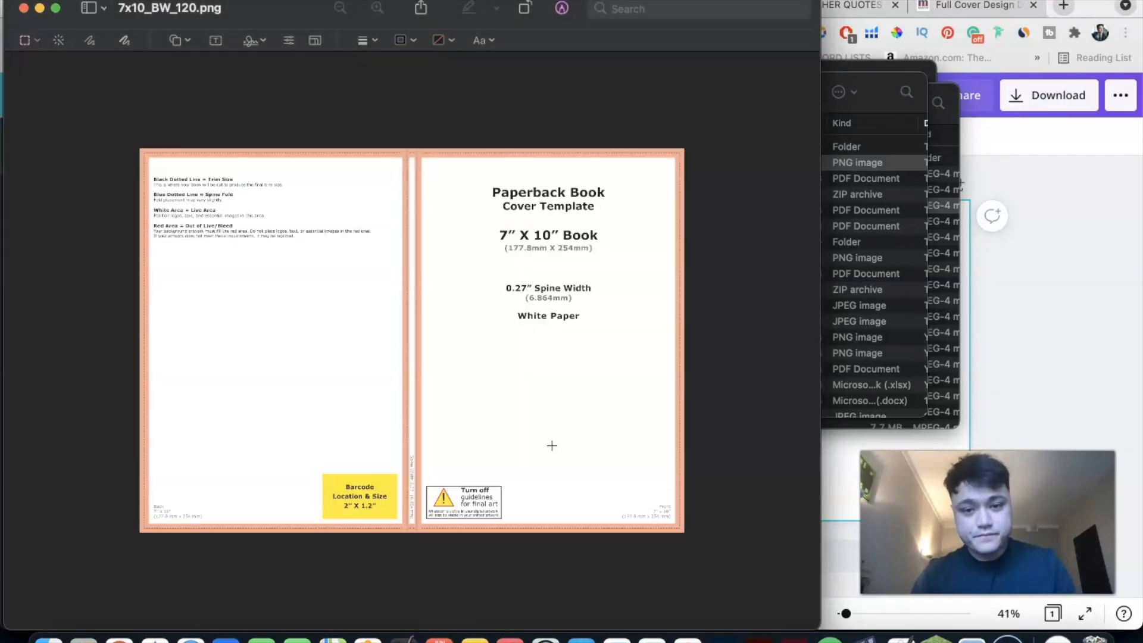
Save the resized template image and close its window
left_click(743, 638)
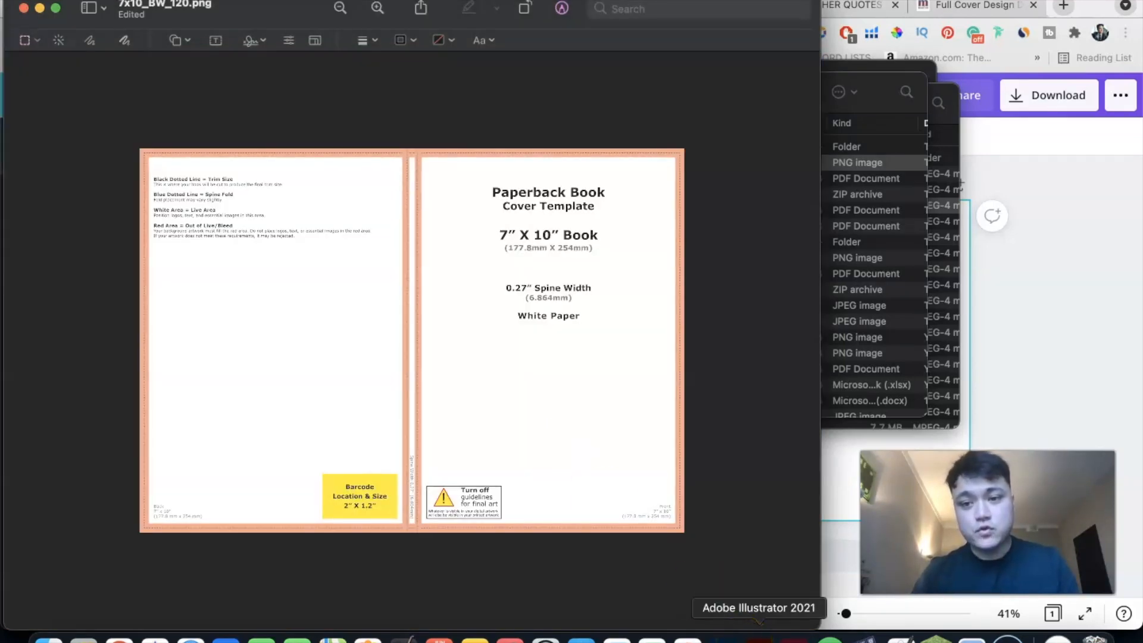
left_click(126, 2)
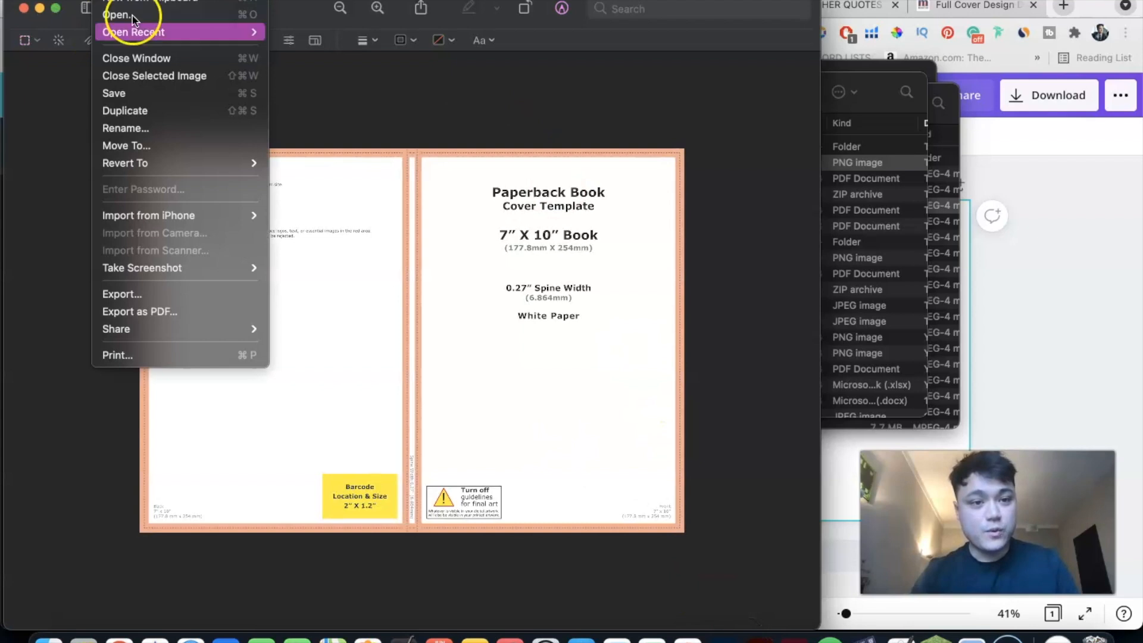
left_click(145, 93)
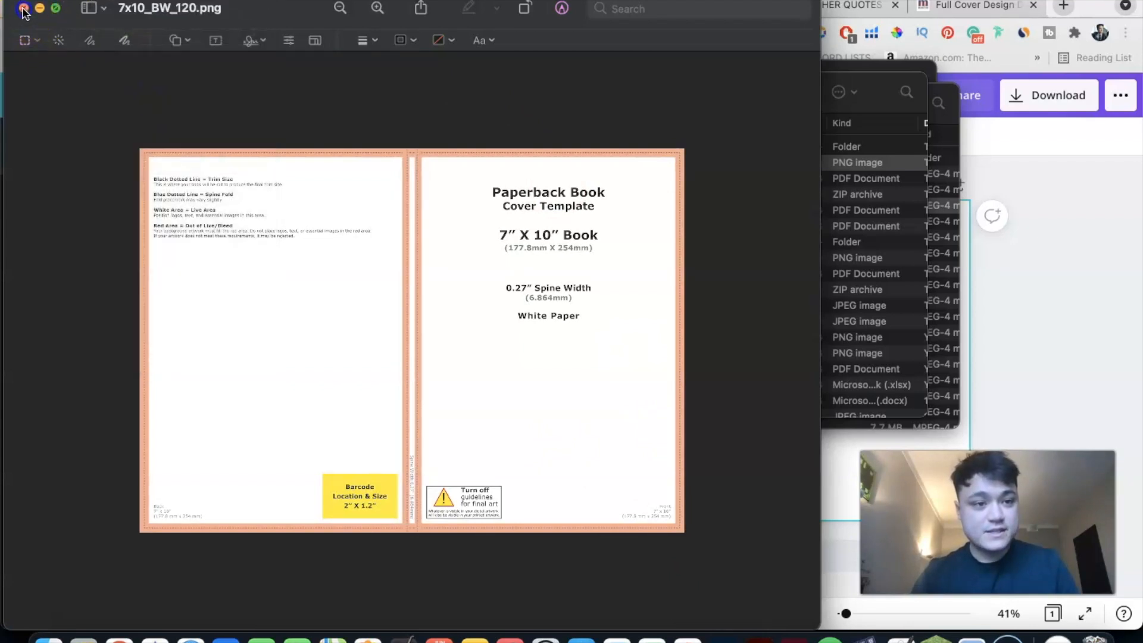
left_click(24, 8)
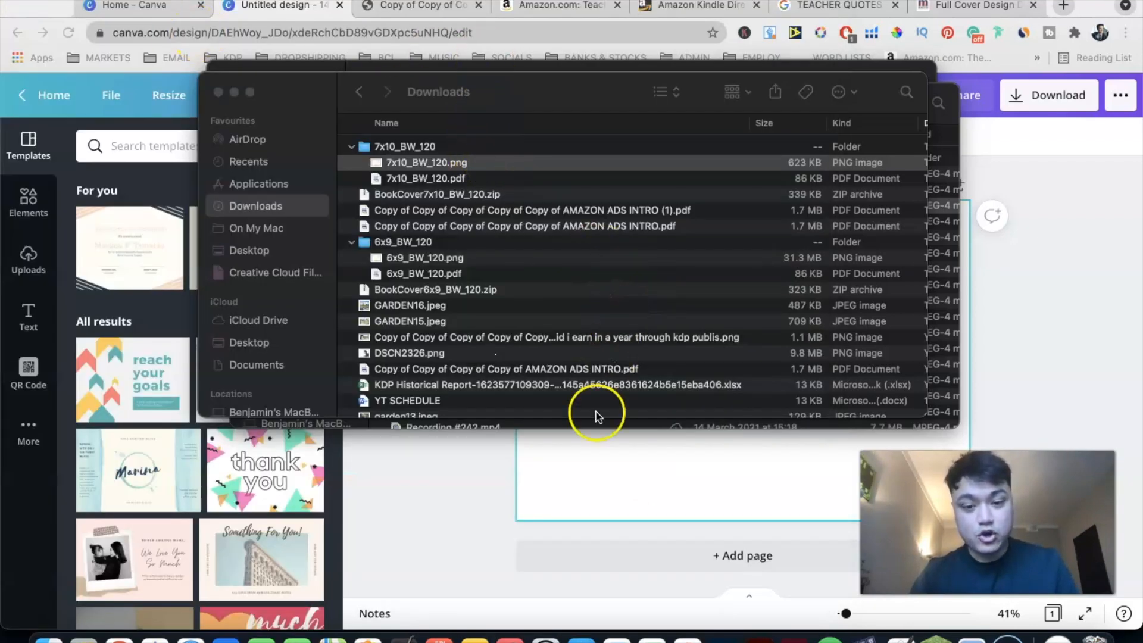
Add the resized 7x10_BW_120.png to the Canva page and enlarge it to cover the whole 14.5 x 10.25 in canvas
left_click(588, 479)
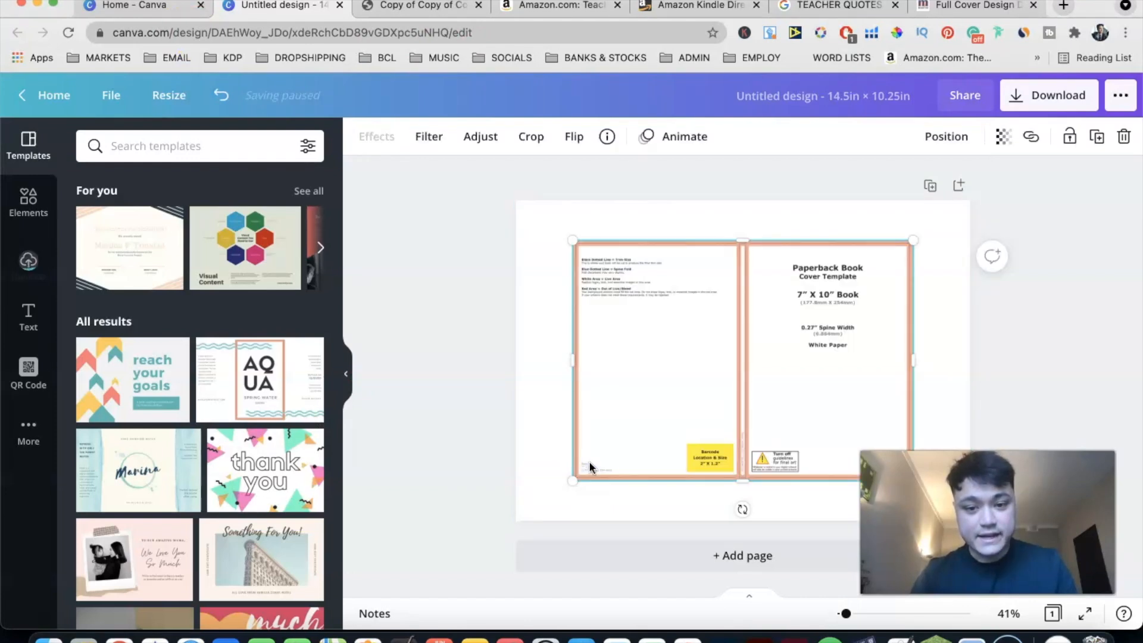
left_click_drag(572, 241, 516, 200)
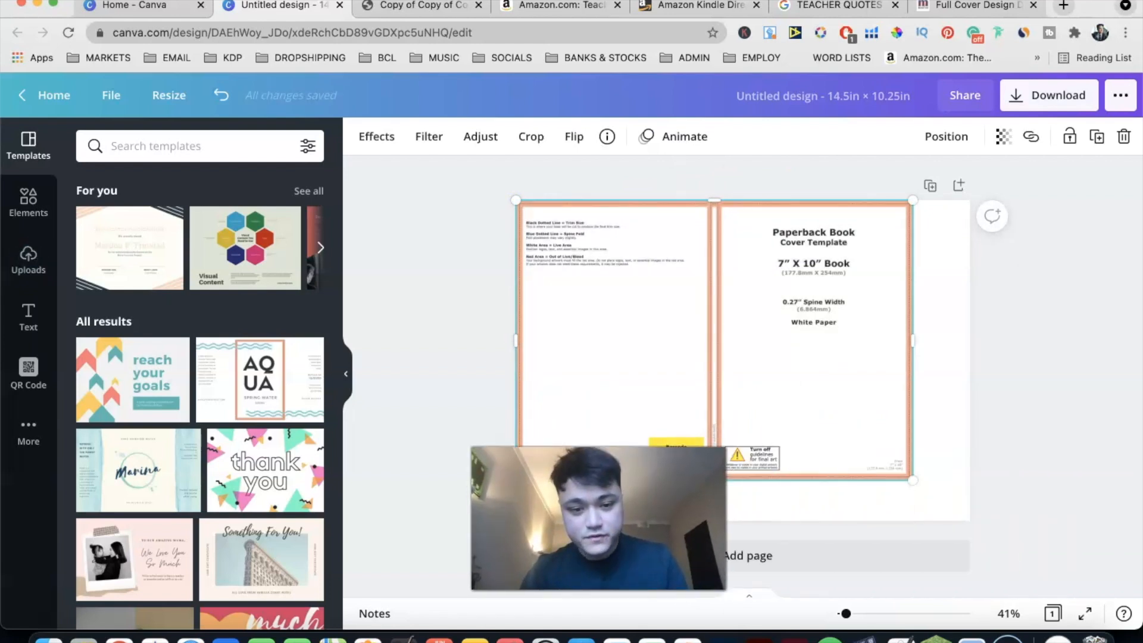
left_click_drag(915, 482, 973, 521)
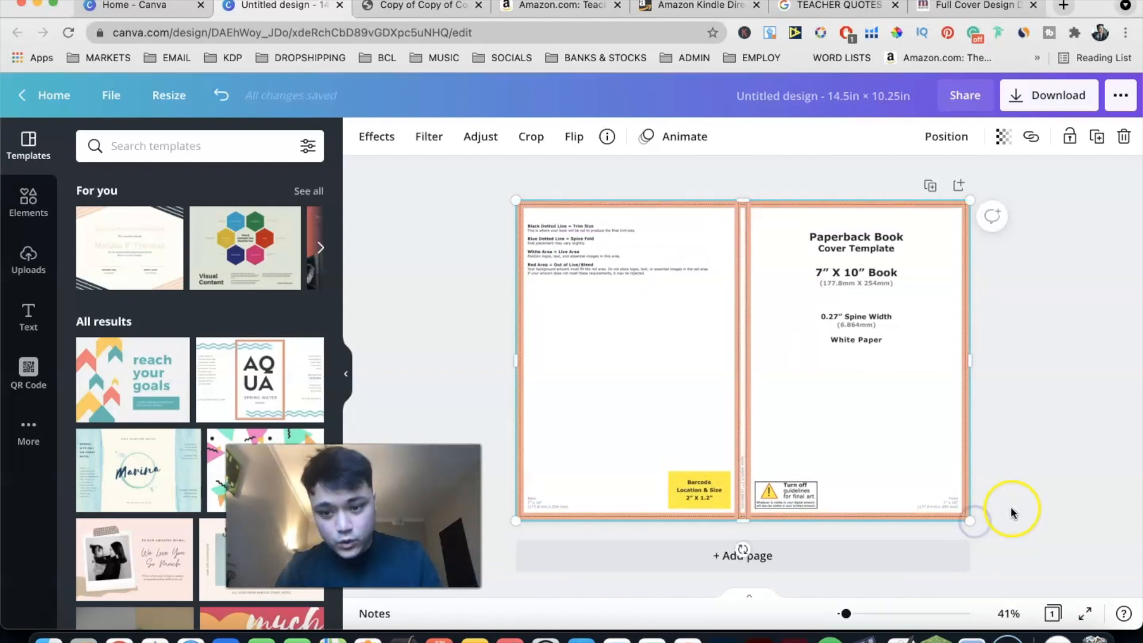
left_click(1010, 510)
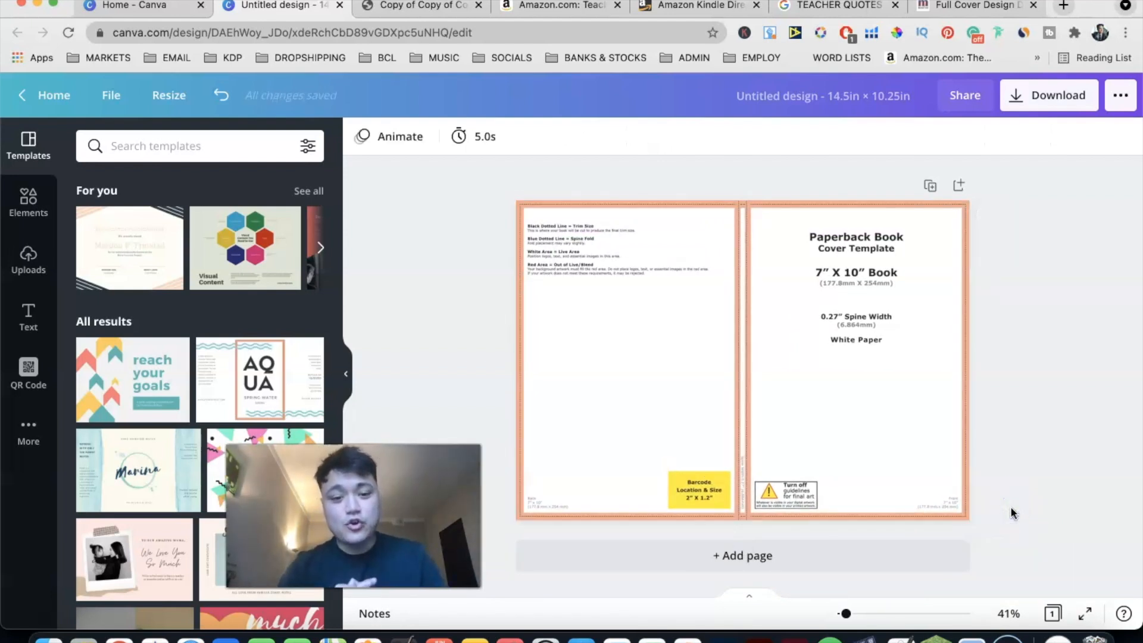
Try cropping the template image down from its upper edge
left_click(755, 442)
double_click(755, 442)
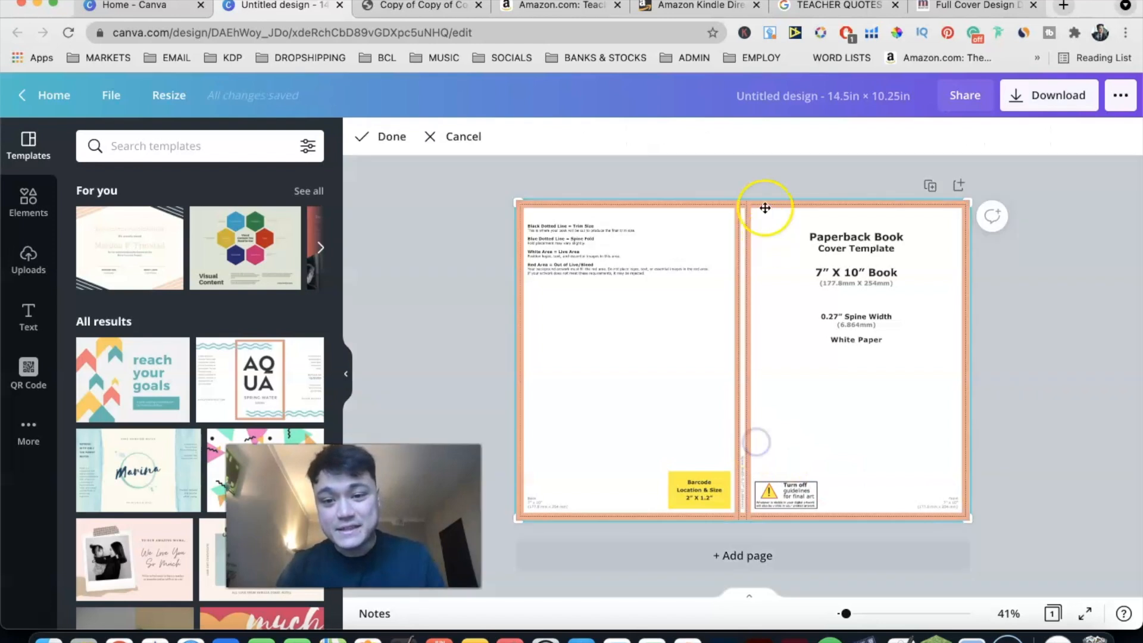
left_click(479, 141)
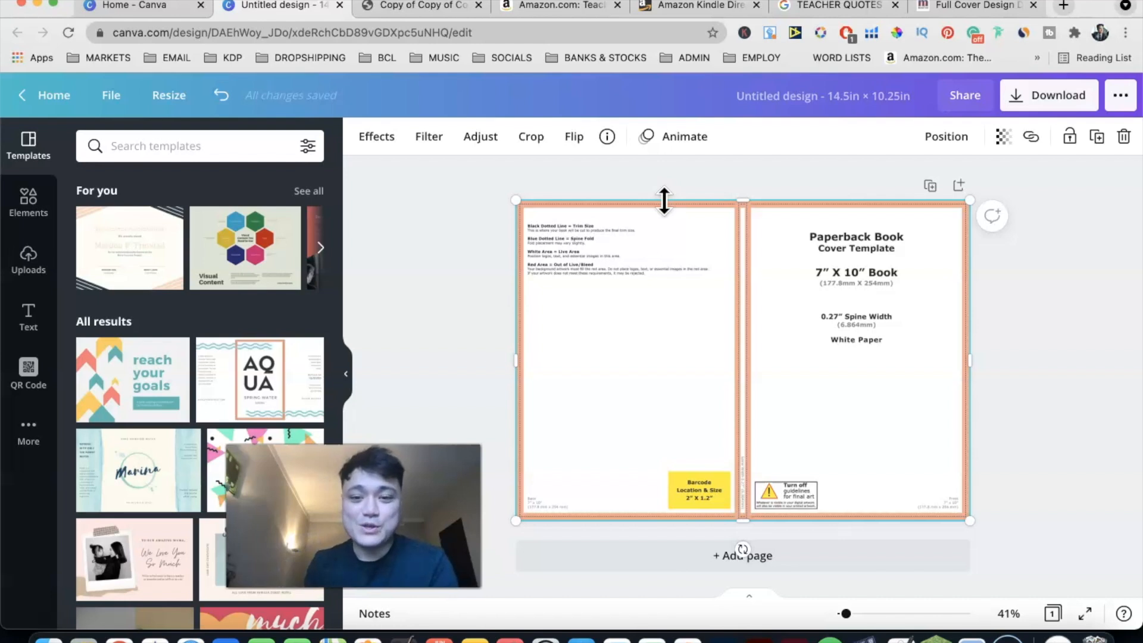
left_click_drag(664, 201, 671, 253)
left_click(649, 226)
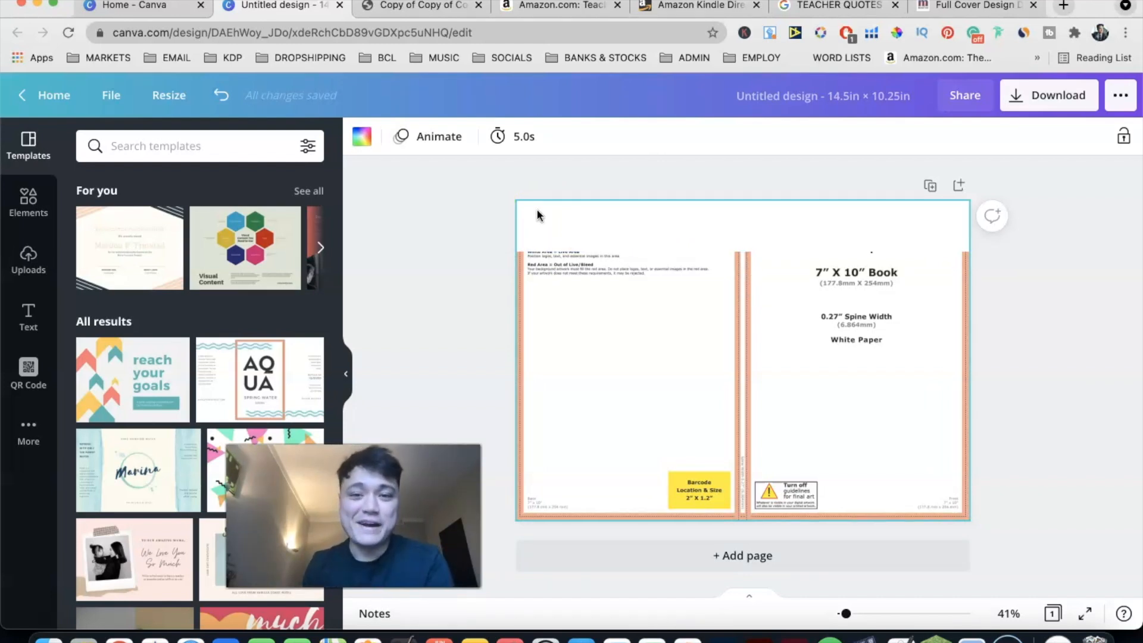
Search the elements library for "CHALKBOARD" and limit the results to photos
left_click(30, 196)
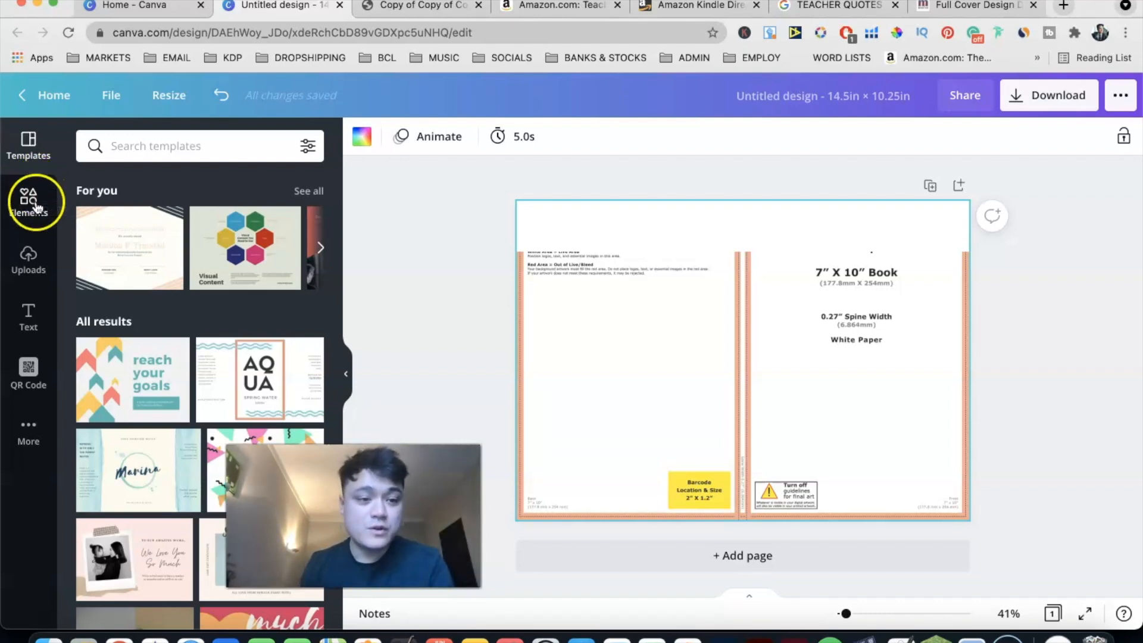
left_click(161, 144)
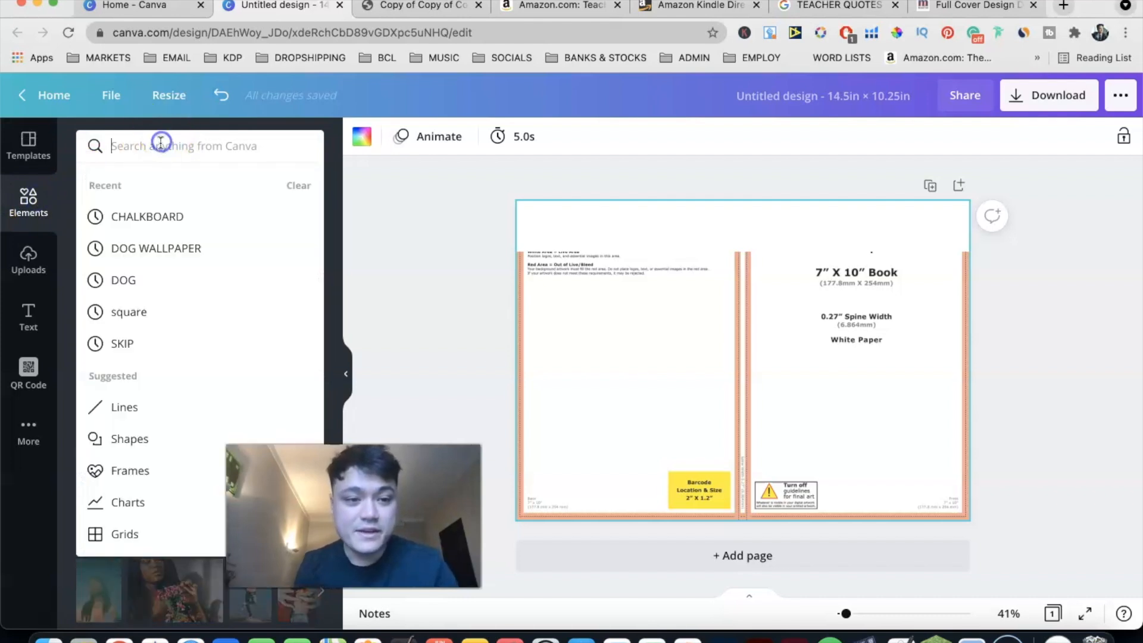
type("CHALKBOARD")
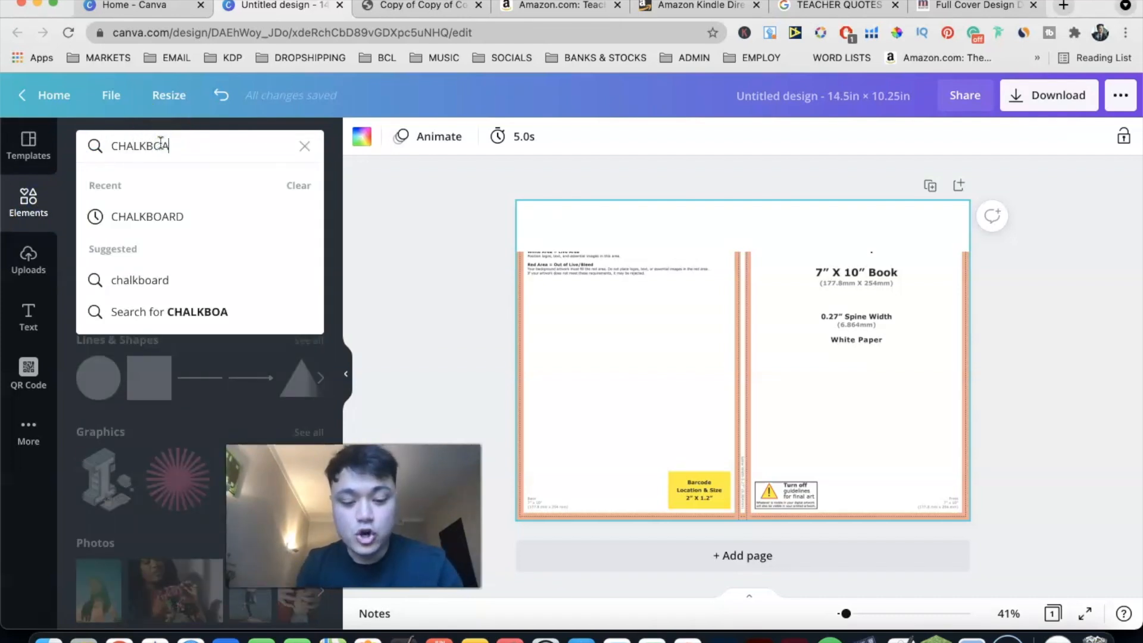
key("Return")
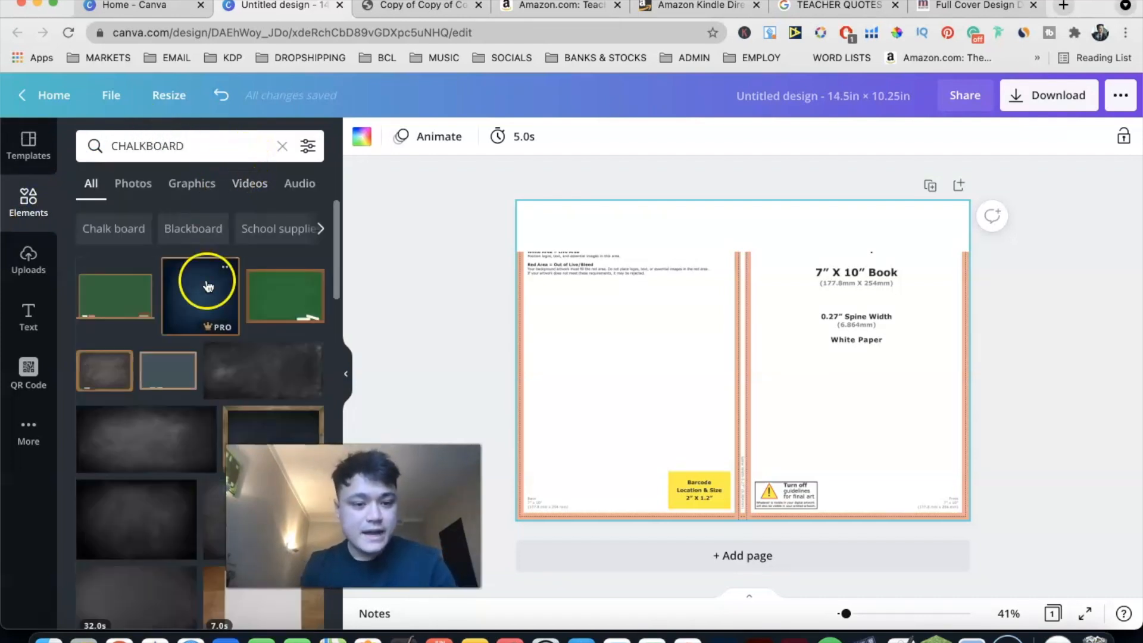
left_click(134, 184)
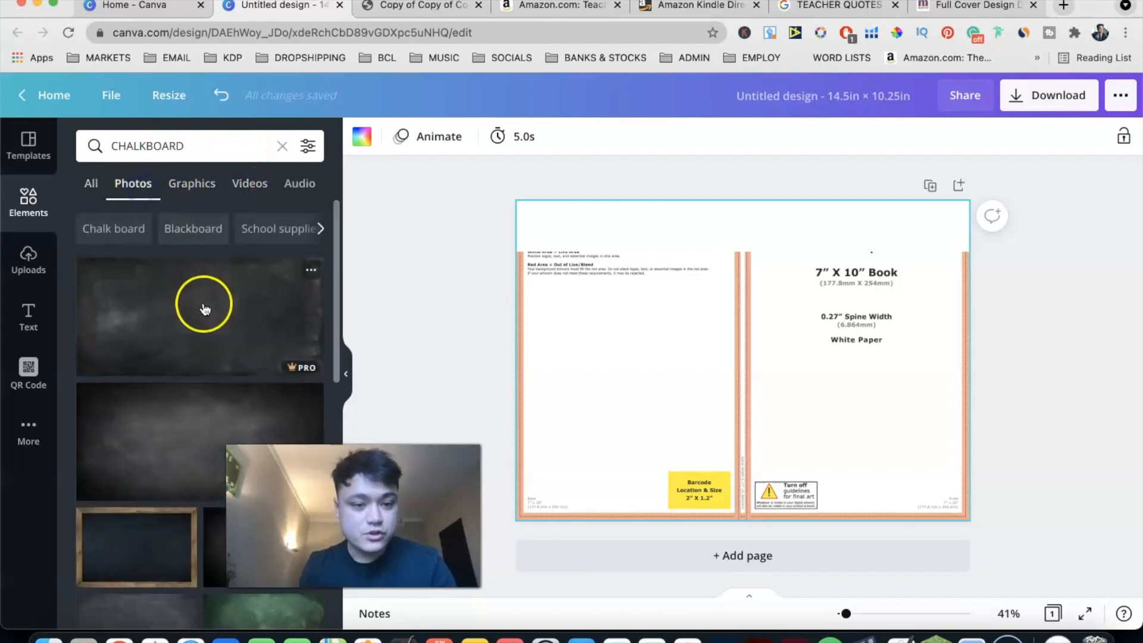
Browse the chalkboard photos and filter them to free ones only
scroll(202, 305, "down", 2)
scroll(205, 308, "down", 8)
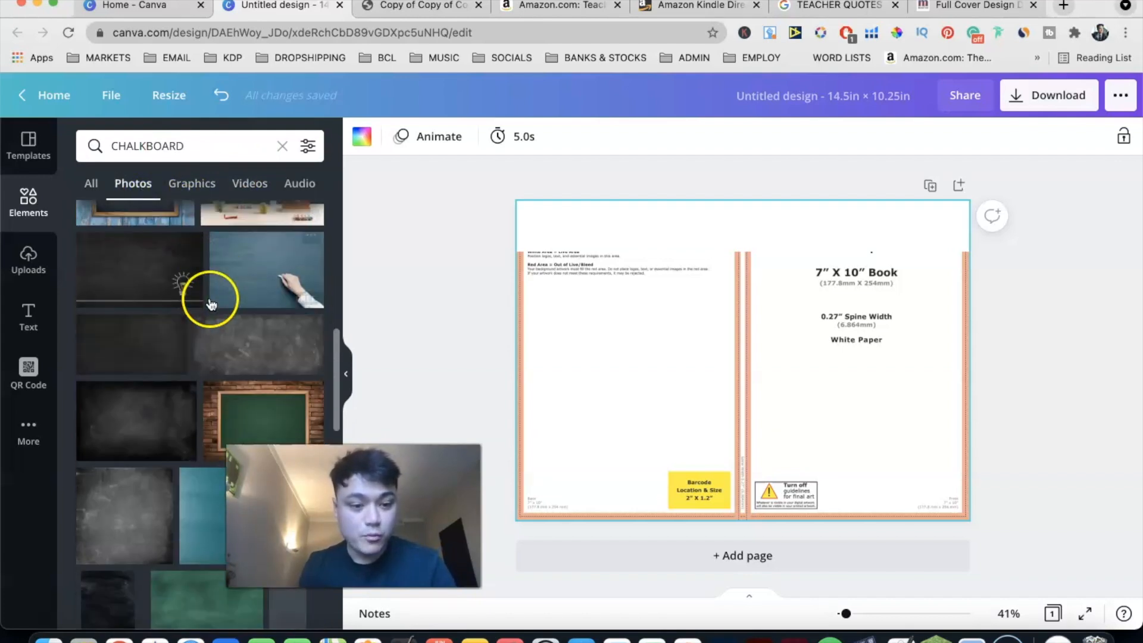
scroll(149, 395, "down", 6)
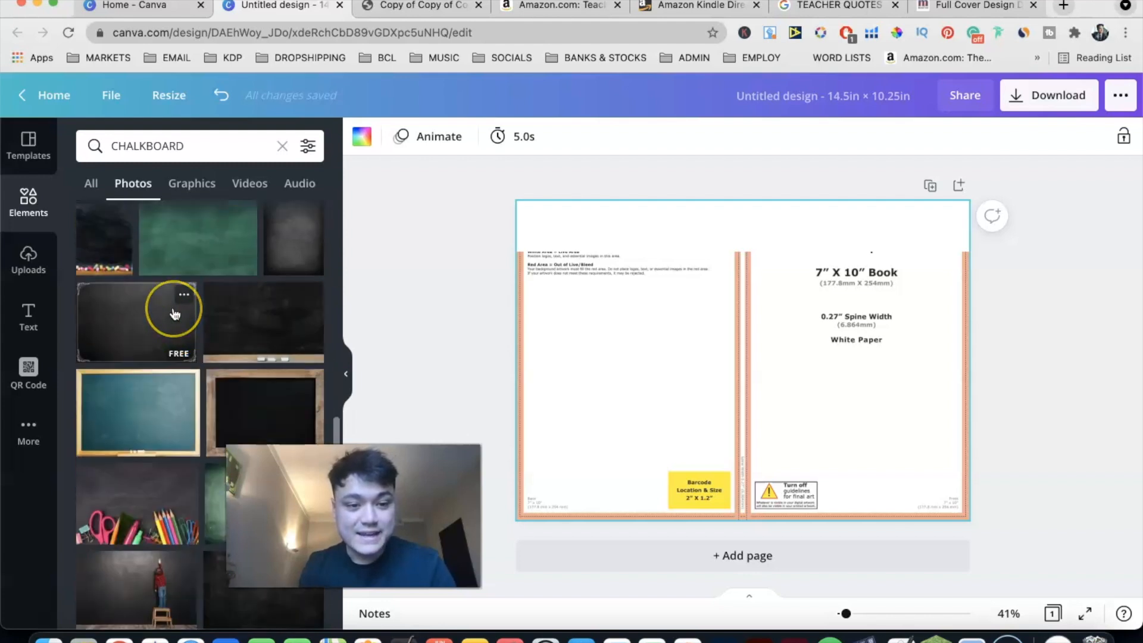
scroll(132, 324, "down", 1)
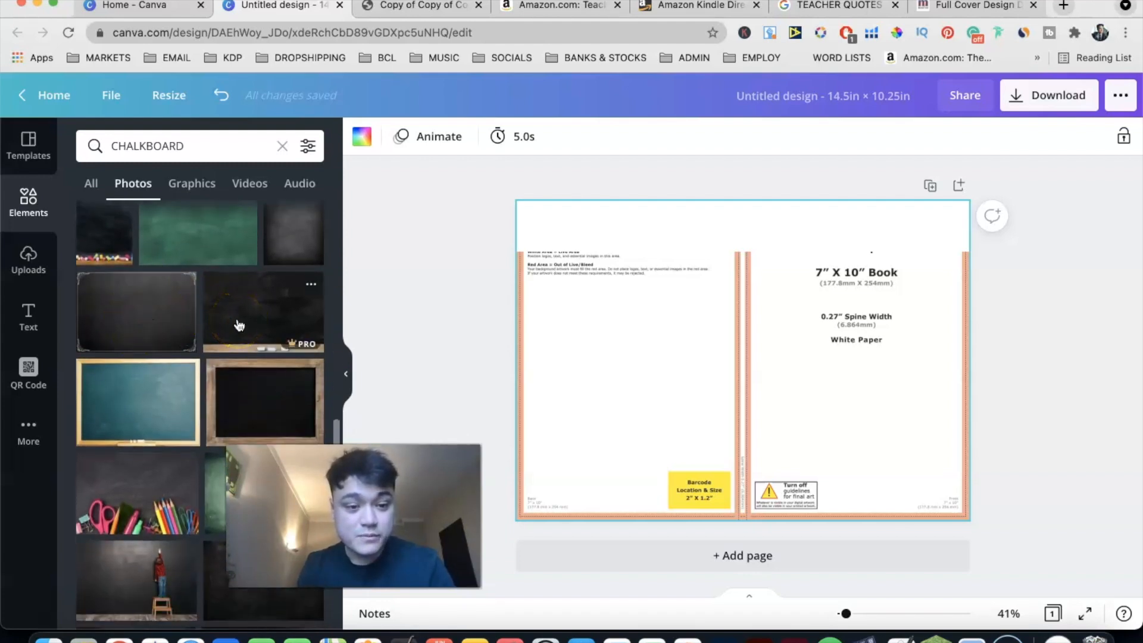
scroll(302, 344, "down", 1)
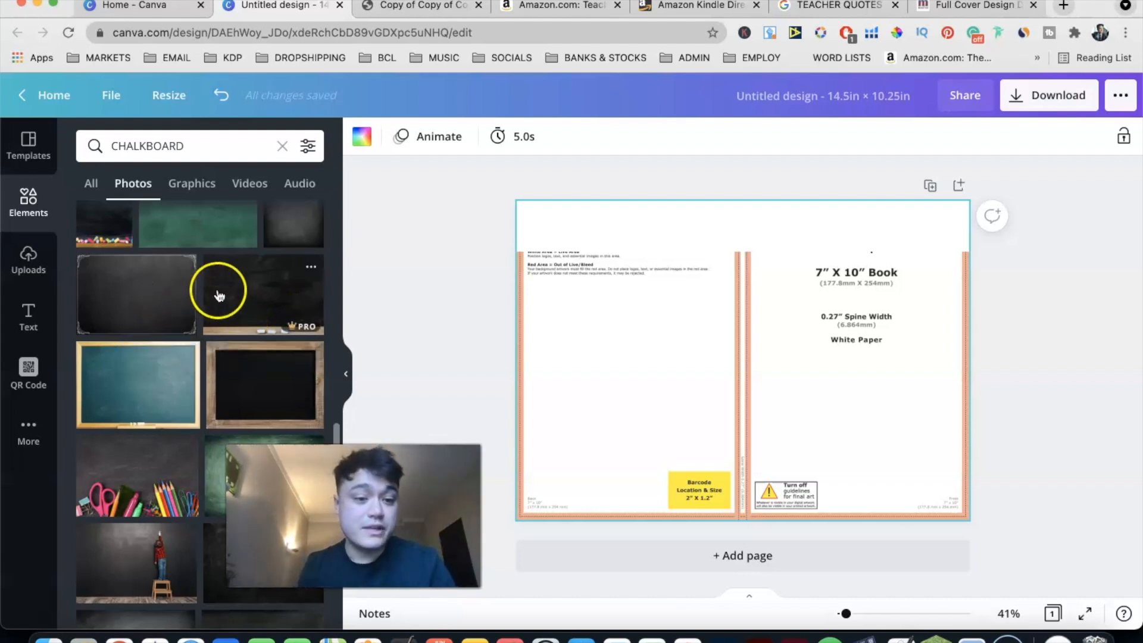
scroll(217, 294, "up", 10)
left_click(305, 156)
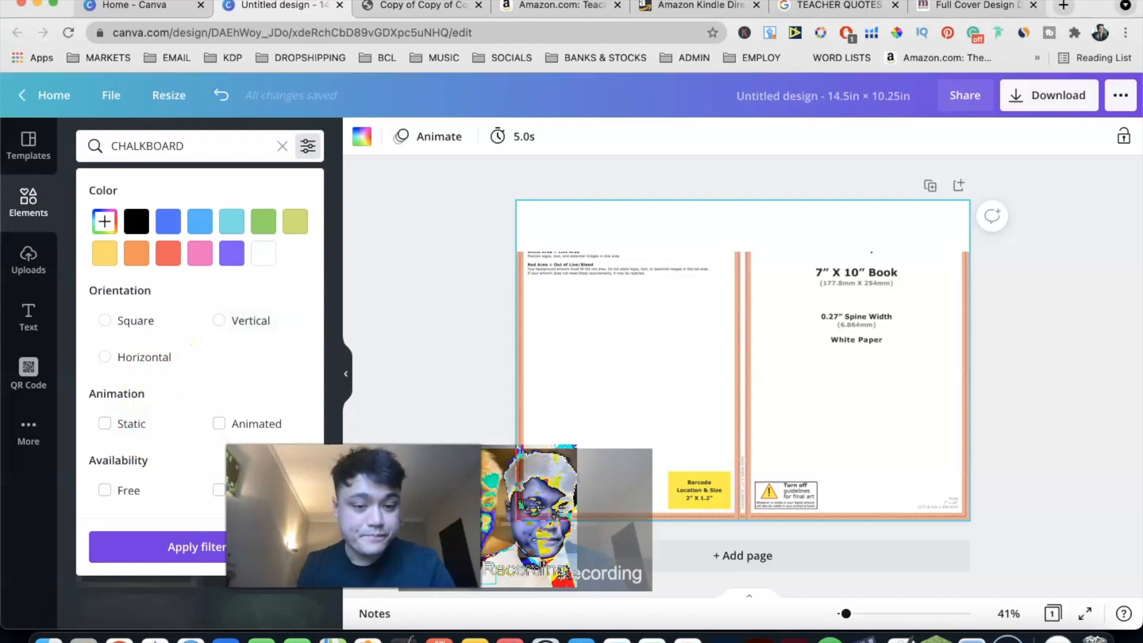
left_click(105, 489)
left_click(192, 548)
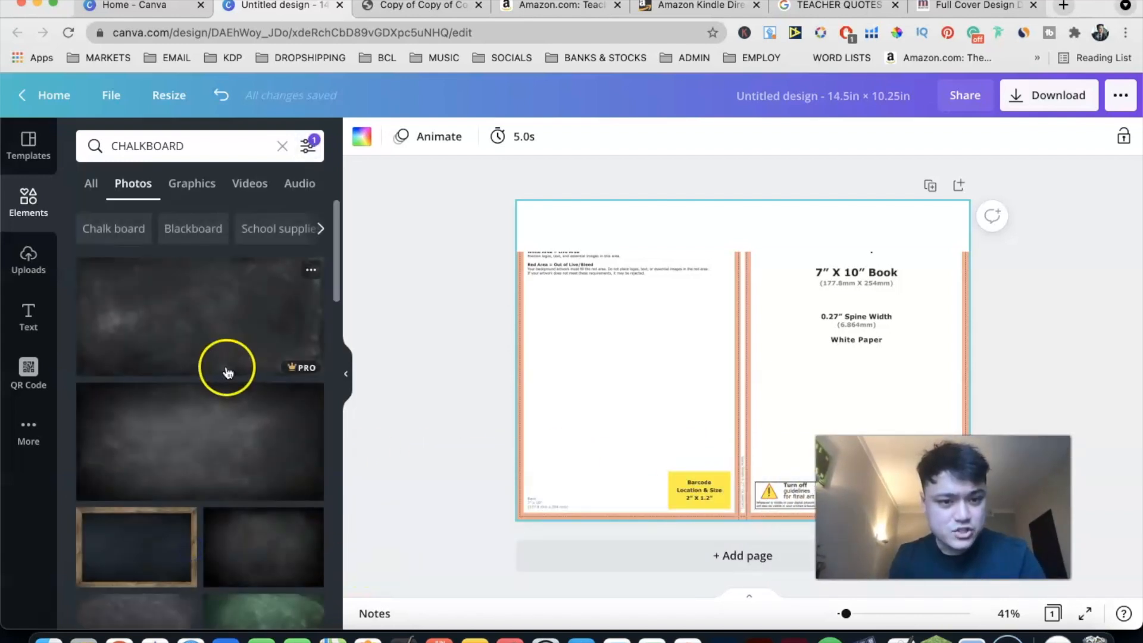
Look through the free chalkboard photos and reapply the Free availability filter
left_click(245, 148)
left_click(245, 148)
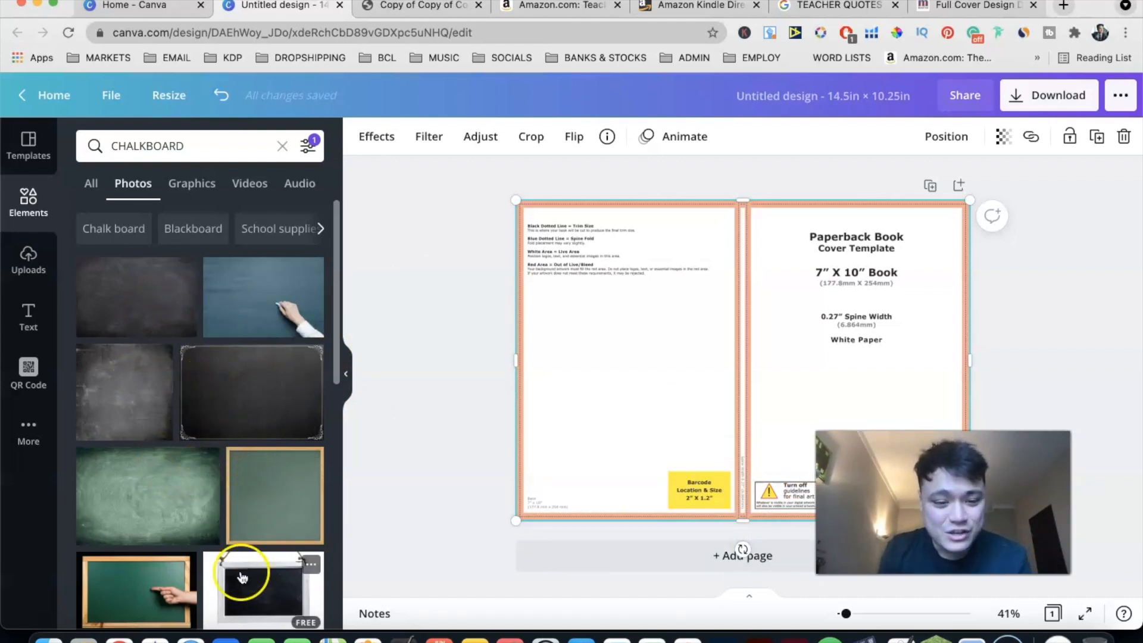
scroll(231, 579, "down", 3)
scroll(174, 497, "up", 4)
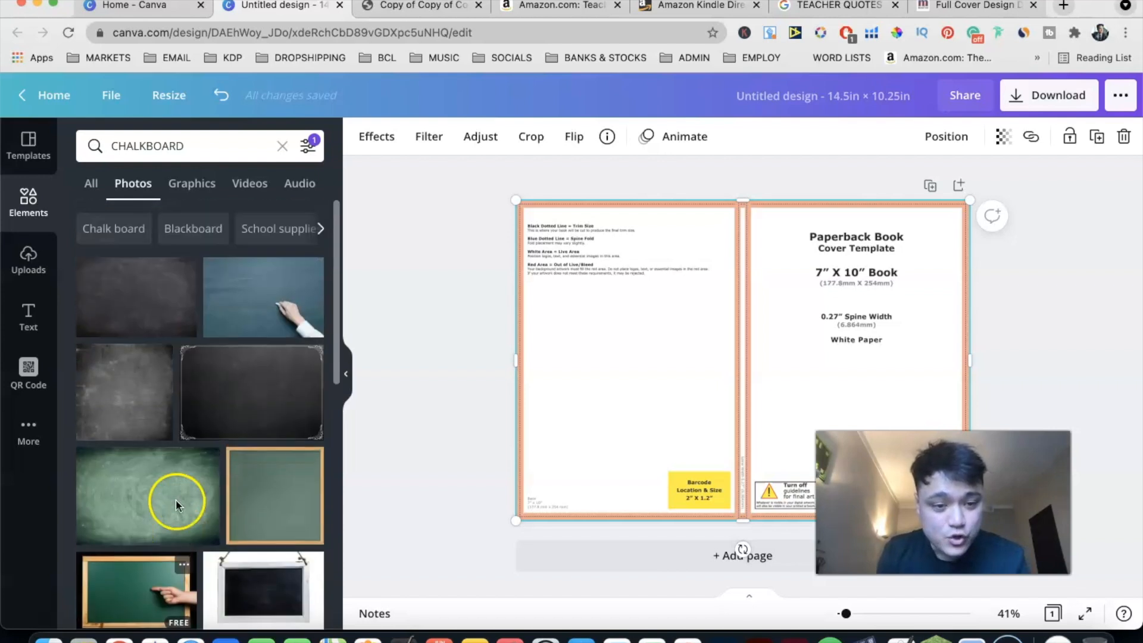
left_click(308, 146)
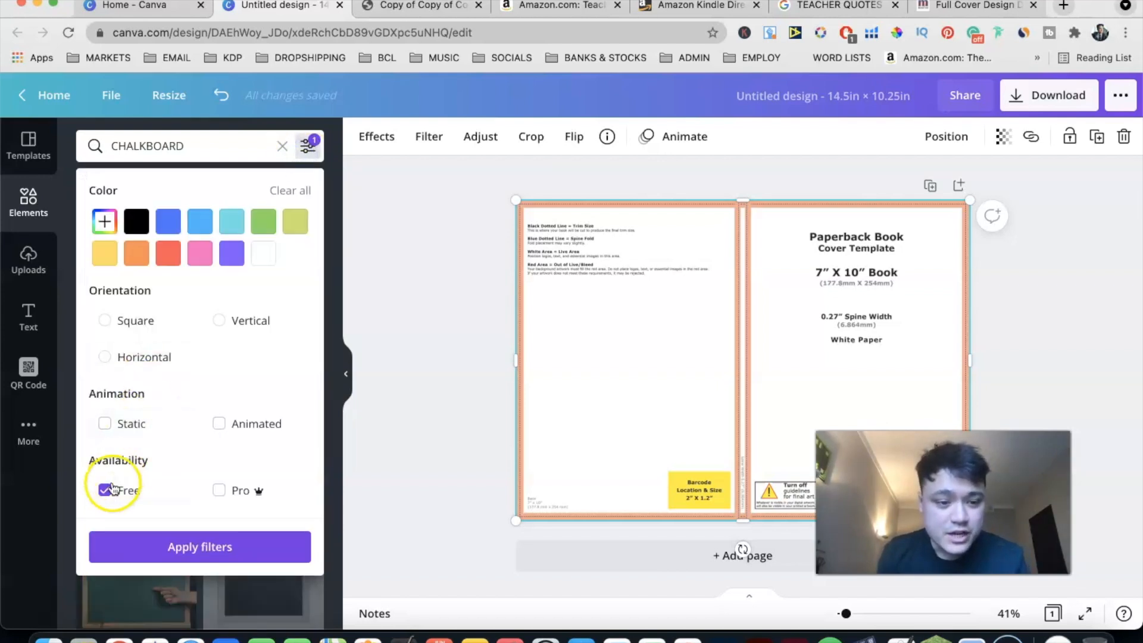
left_click(178, 545)
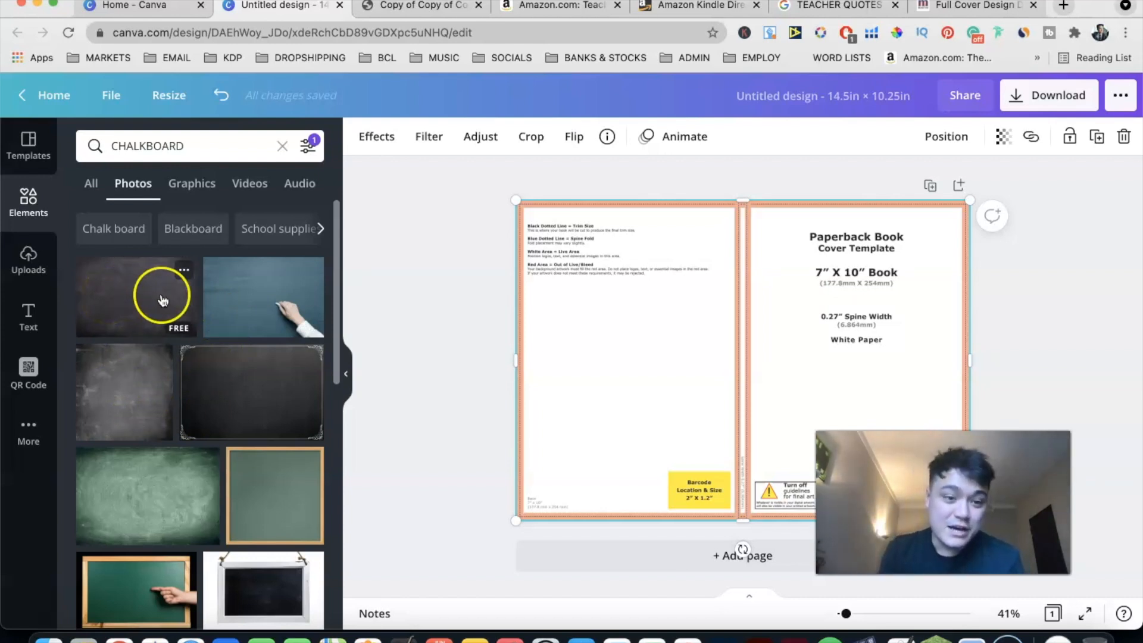
Add the plain dark grey chalkboard photo and enlarge it to cover the whole page
left_click(171, 315)
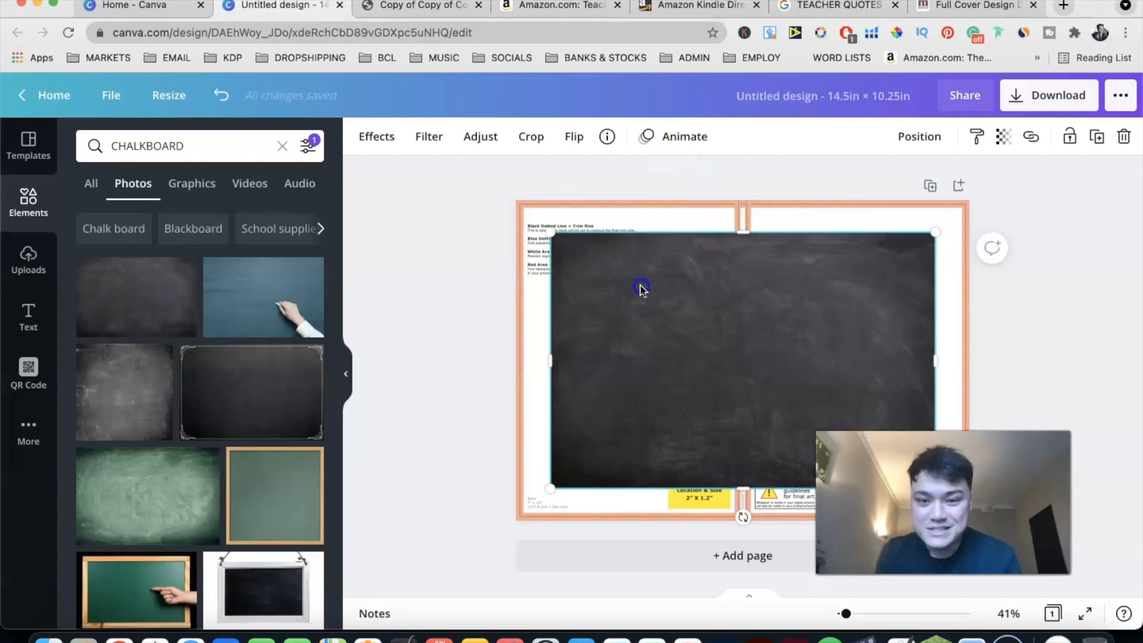
left_click_drag(639, 288, 610, 251)
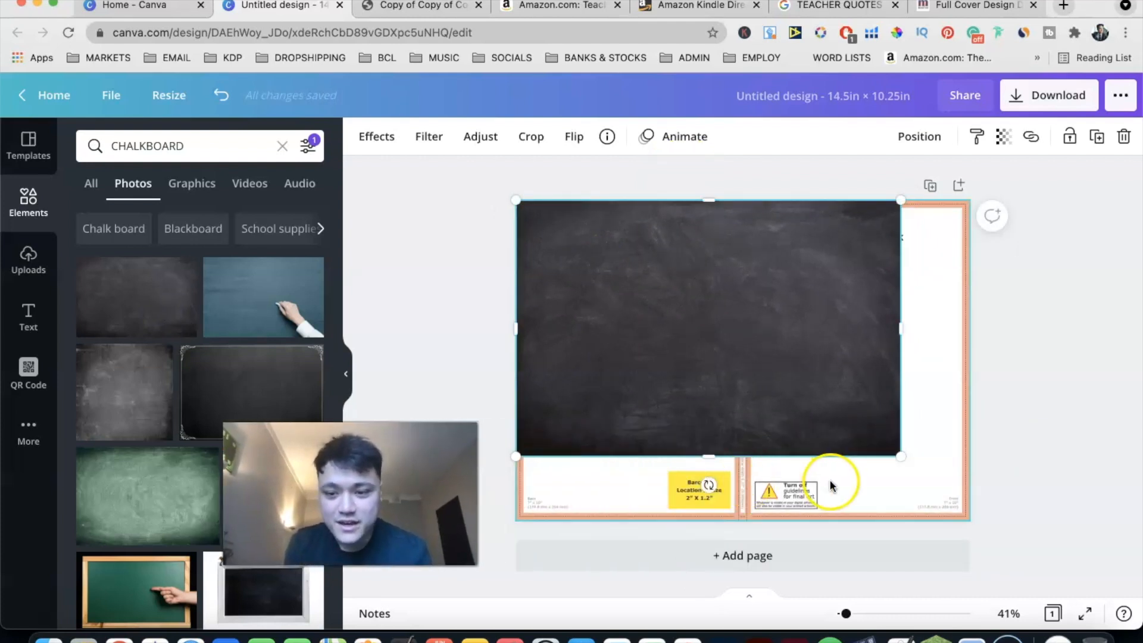
left_click_drag(908, 467, 1004, 526)
left_click_drag(828, 443, 826, 442)
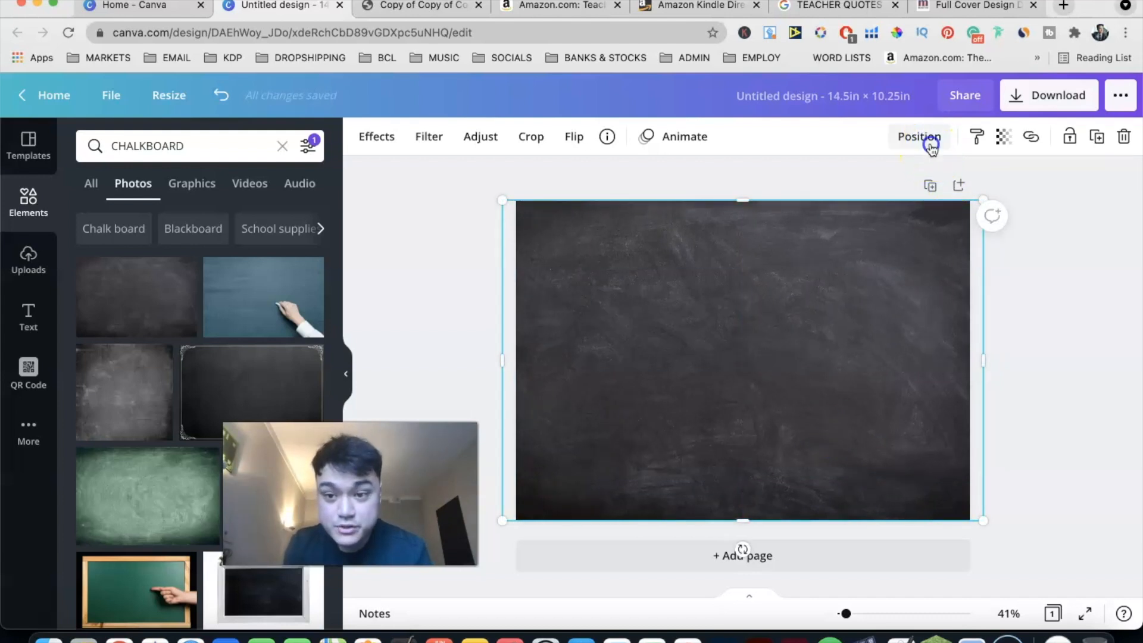
Send the chalkboard photo behind the template image and crop the template from its upper edge to about 14.5 x 5.6 in
left_click(930, 143)
left_click(892, 177)
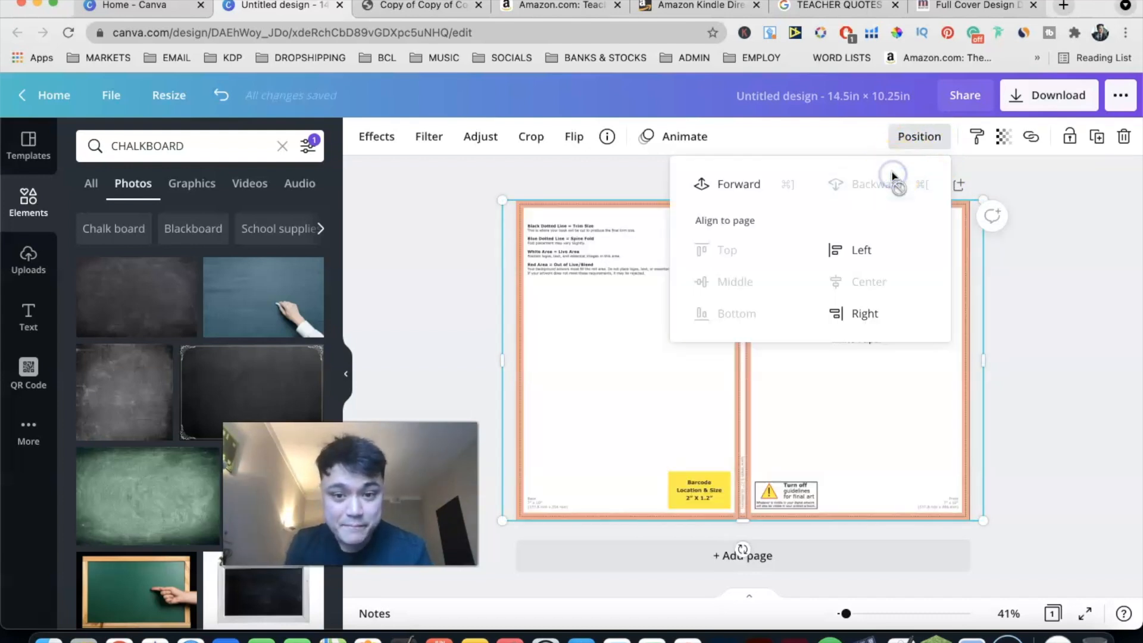
left_click(630, 298)
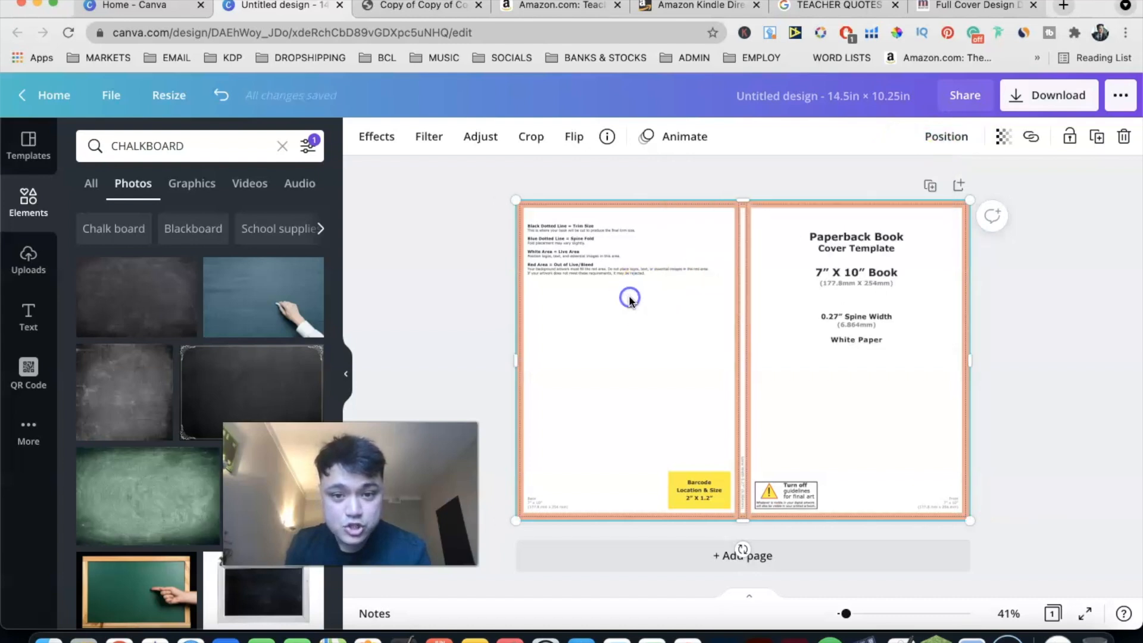
left_click(748, 203)
left_click_drag(746, 216, 746, 346)
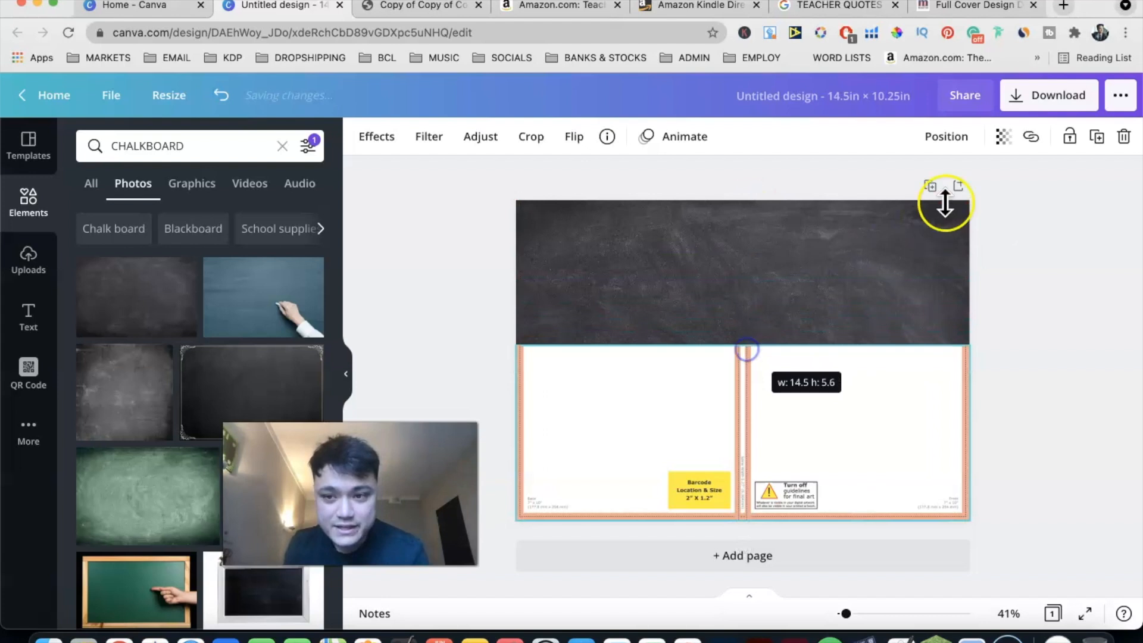
Set the cropped template image's transparency to 50
left_click(1004, 136)
left_click(980, 185)
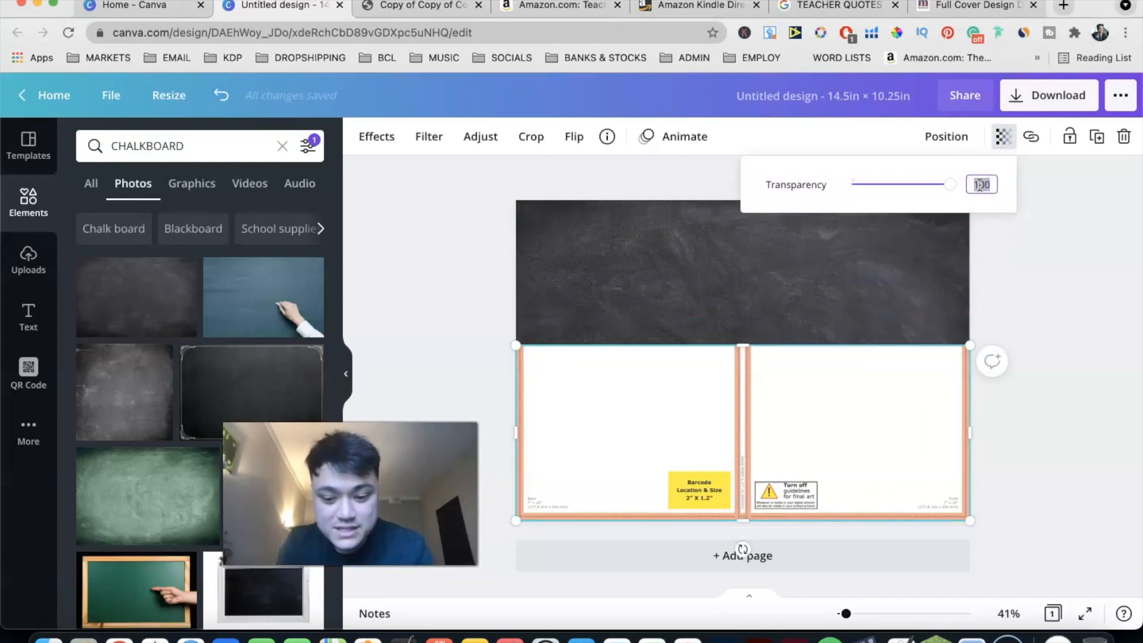
type("50")
key("Return")
left_click(1077, 350)
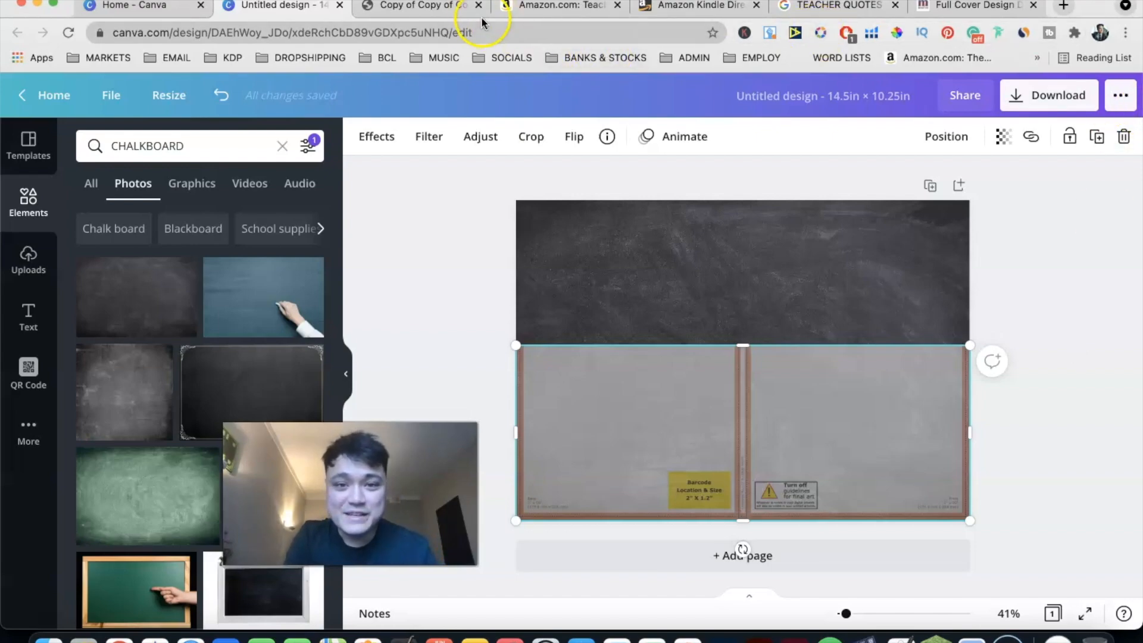
Switch to the Amazon teacher notebook listing and examine its cover design and title wording
left_click(535, 6)
scroll(667, 242, "up", 10)
scroll(666, 242, "up", 15)
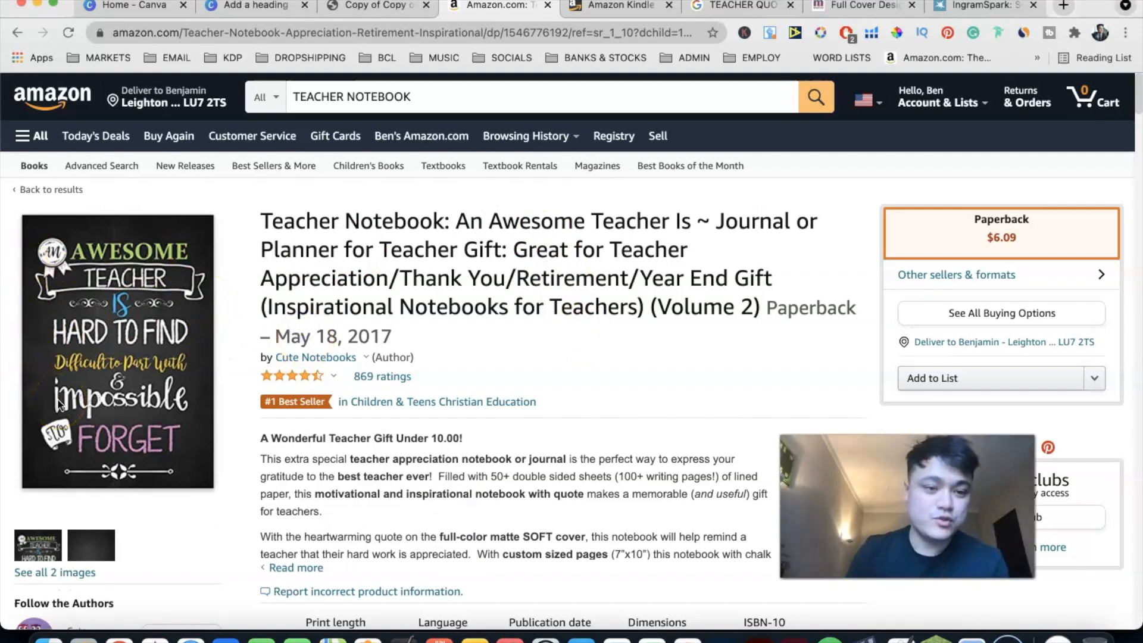
triple_click(295, 308)
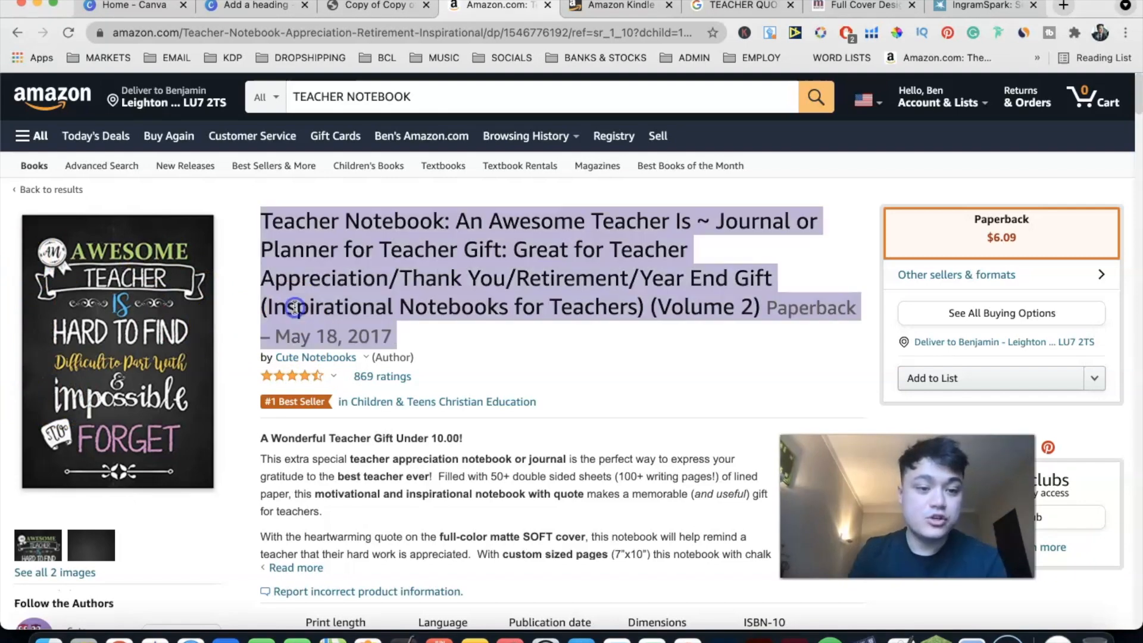
triple_click(369, 302)
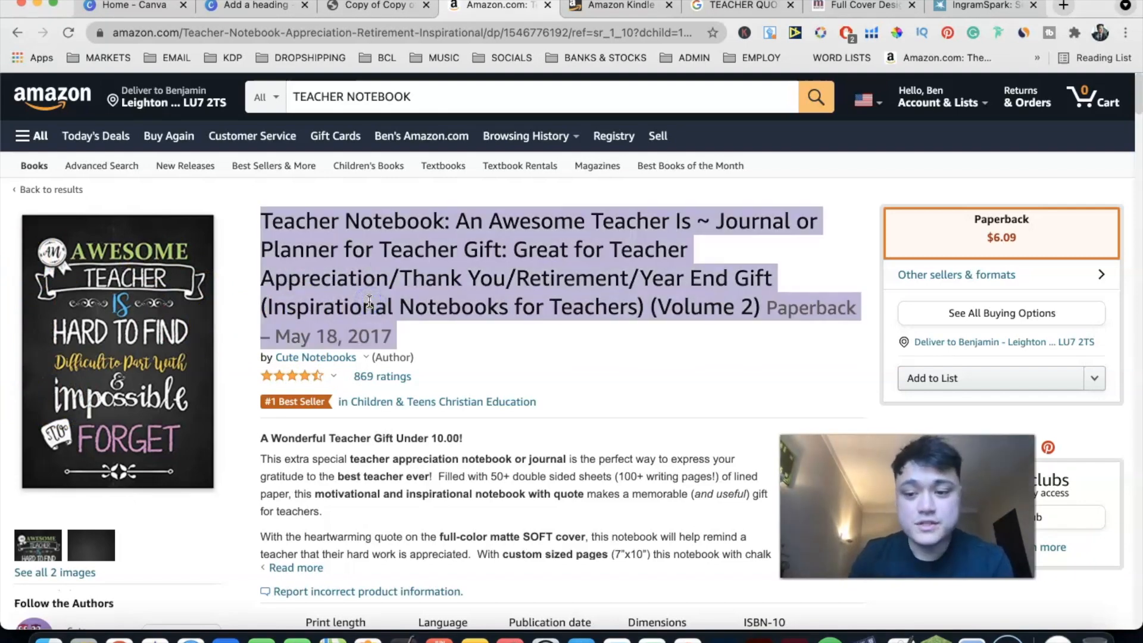
left_click(398, 261)
Return to the Canva design, add a heading text box and move it onto the chalkboard area of the front cover
left_click(269, 8)
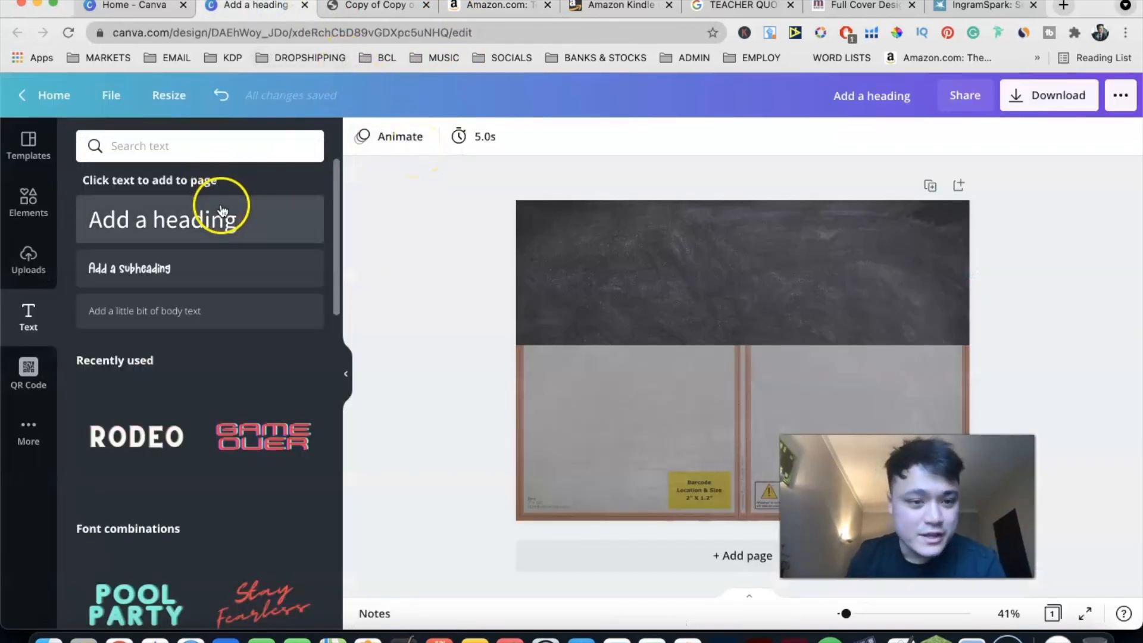
left_click(251, 227)
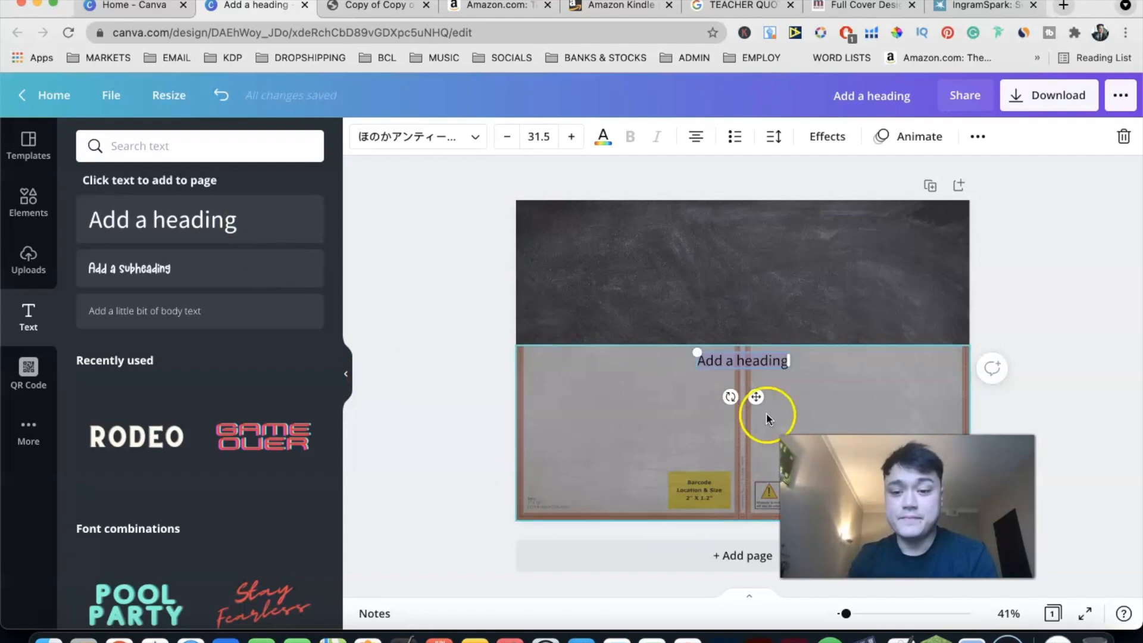
left_click_drag(756, 397, 864, 346)
scroll(865, 350, "up", 4)
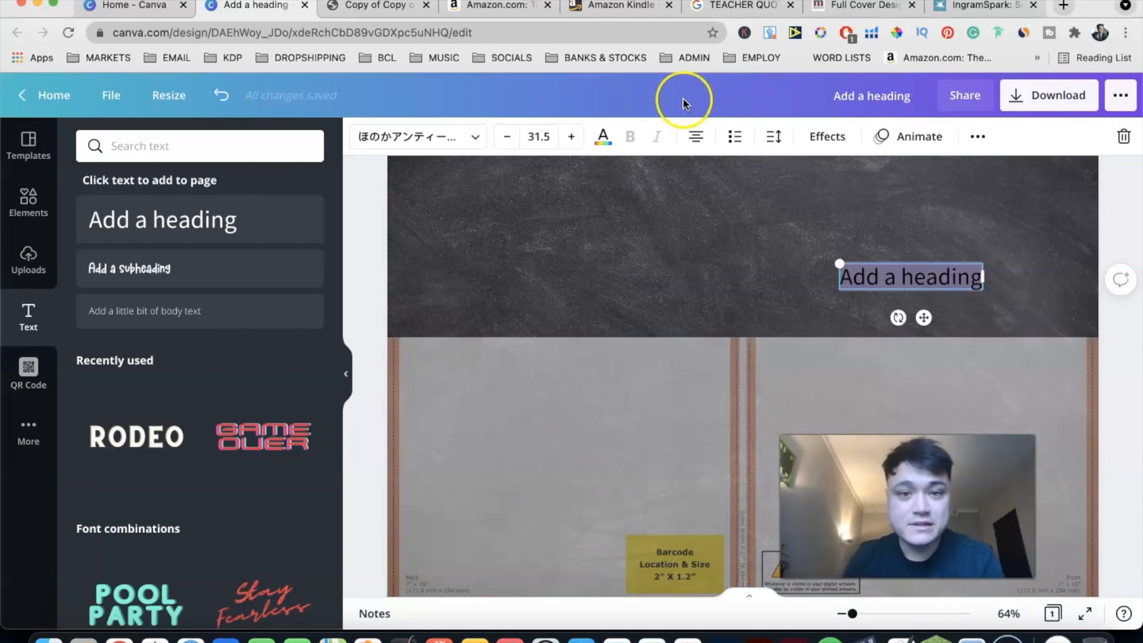
Check the cover wording on the Amazon listing again, and return to the new heading in Canva for a closer view
left_click(473, 6)
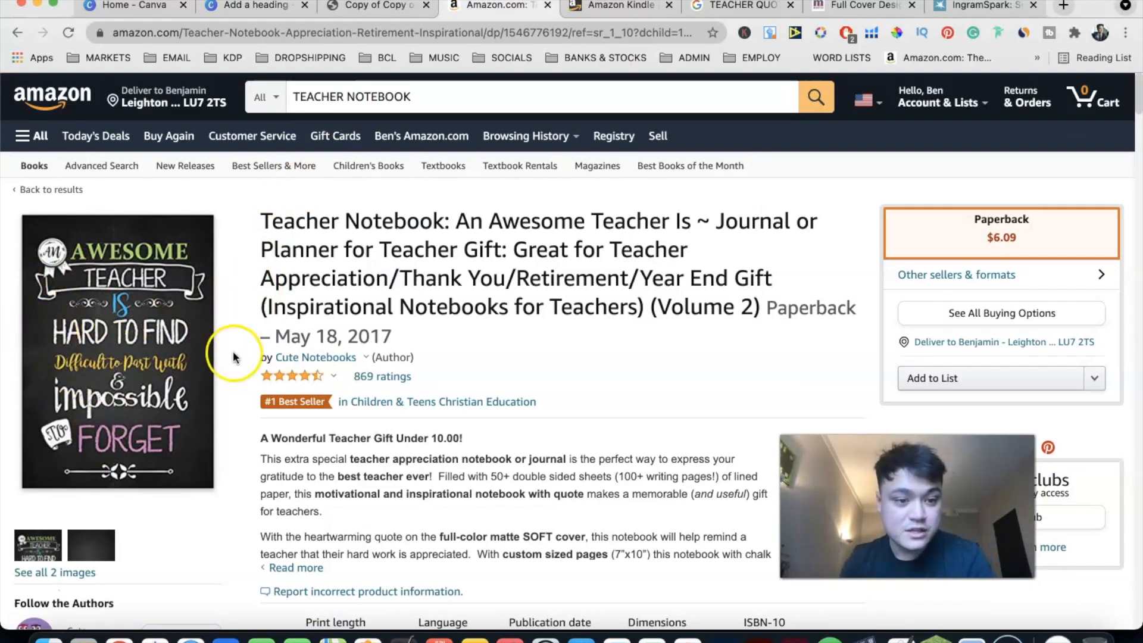
left_click(280, 7)
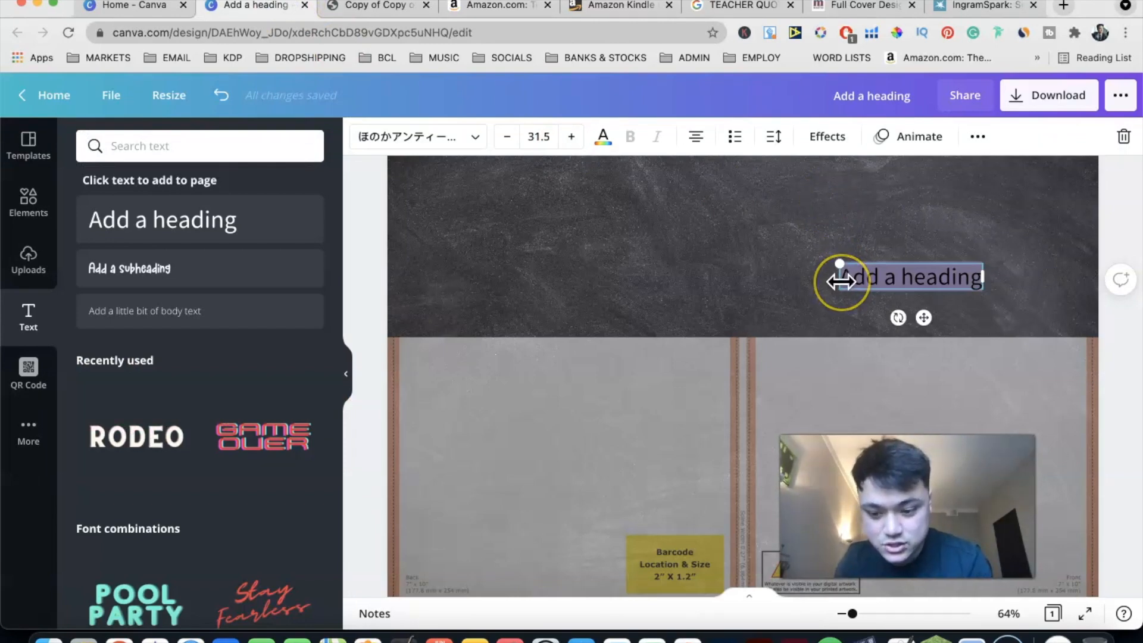
scroll(841, 281, "up", 5)
scroll(842, 280, "right", 3)
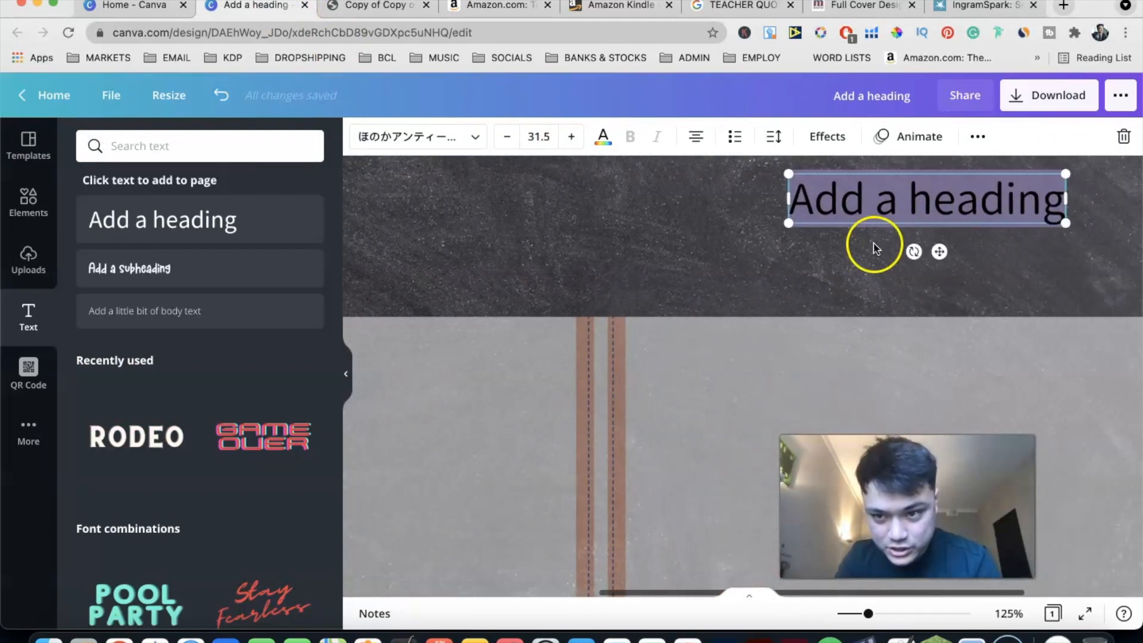
Move the heading down onto the template's front cover and widen its text box to span between the dashed side guides
scroll(872, 250, "right", 3)
left_click_drag(860, 257, 867, 408)
scroll(637, 319, "down", 1)
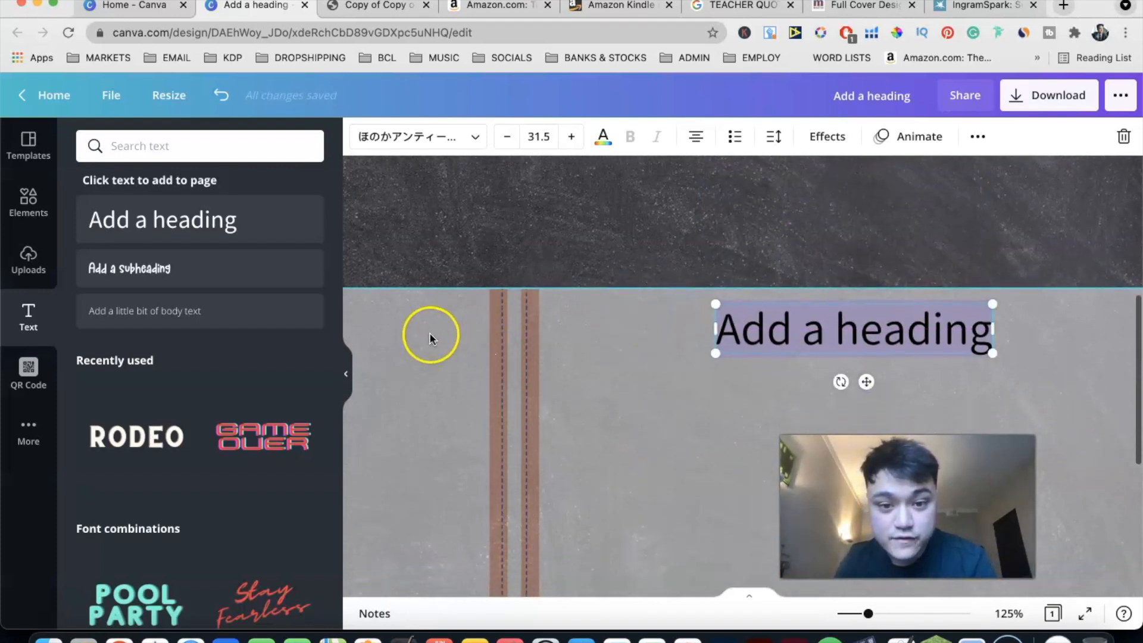
left_click_drag(715, 329, 527, 337)
scroll(1033, 359, "right", 3)
left_click_drag(997, 325, 1095, 318)
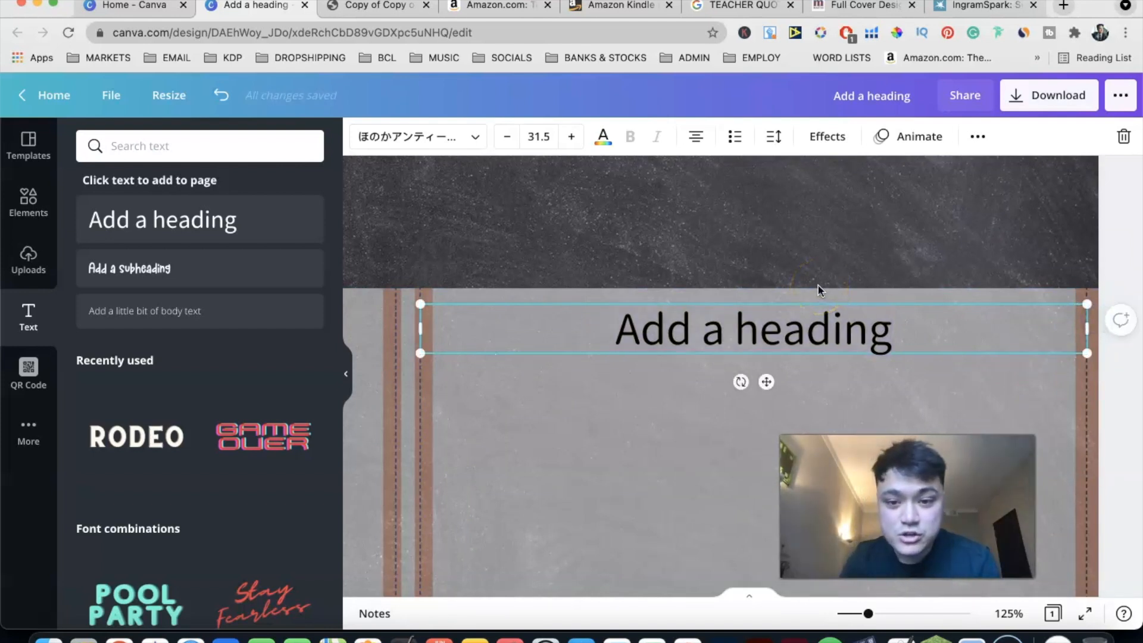
Nudge the widened heading straight up from the template onto the chalkboard area above the front cover
left_click(709, 250)
left_click(733, 325)
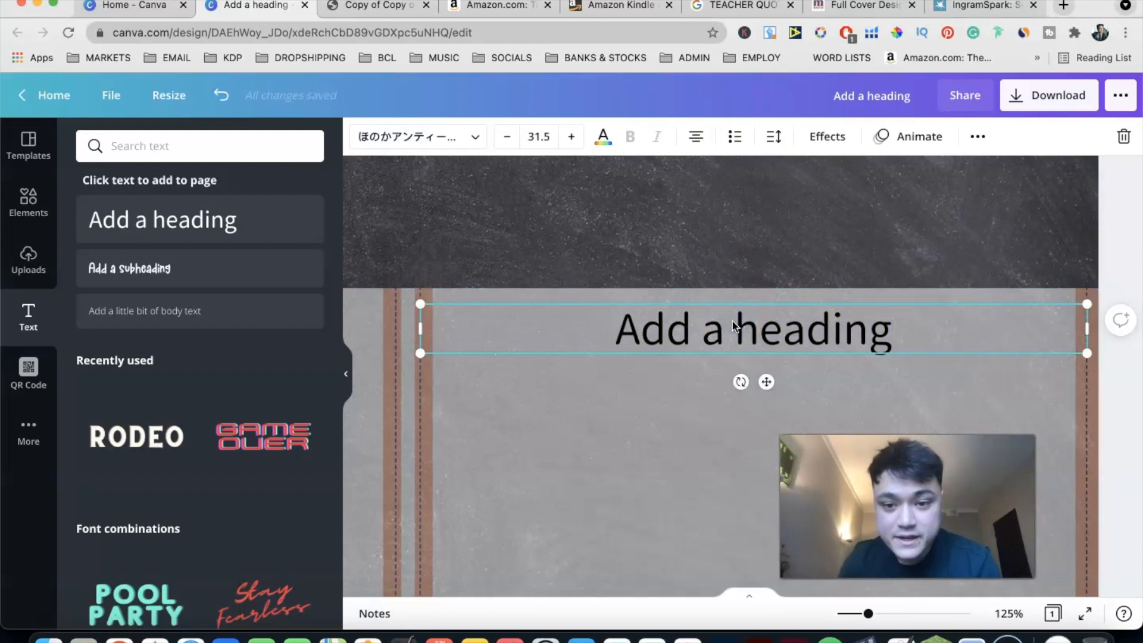
key("shift+Up")
key("shift+Up")
key("shift+Up")
key("shift+Up")
key("shift+Up")
key("shift+Up")
key("shift+Up")
key("shift+Up")
key("shift+Up")
key("shift+Up")
key("shift+Up")
key("shift+Up")
key("shift+Up")
key("shift+Up")
key("shift+Up")
key("shift+Up")
key("shift+Up")
key("shift+Up")
key("shift+Up")
key("shift+Up")
key("shift+Up")
key("shift+Up")
key("shift+Up")
key("shift+Up")
key("shift+Up")
key("shift+Up")
key("shift+Up")
key("shift+Up")
key("shift+Up")
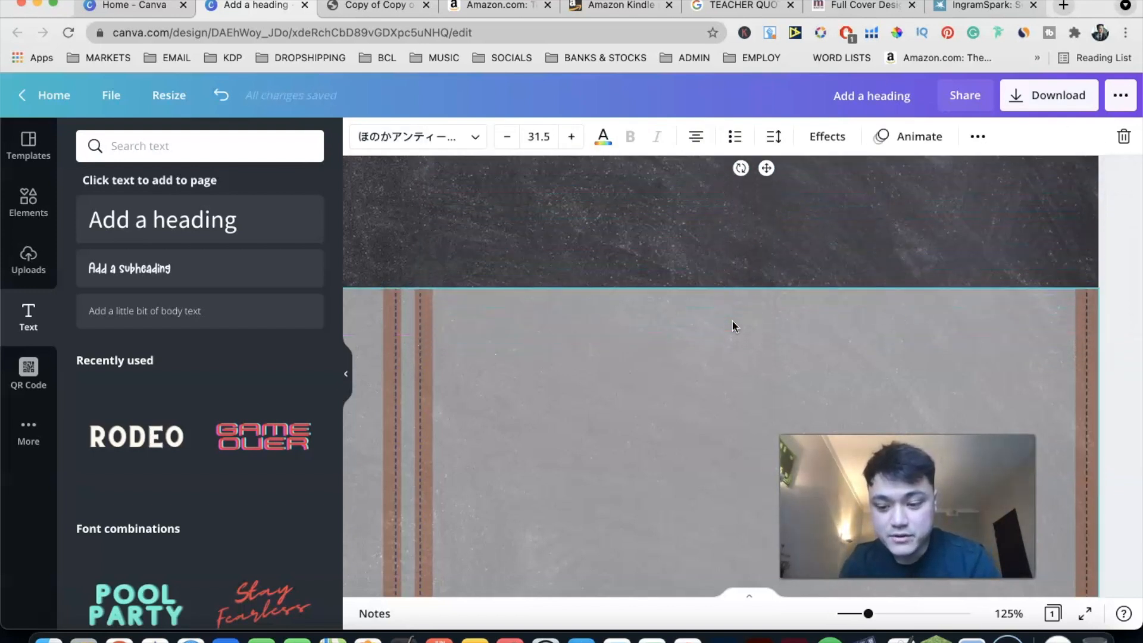
key("super+minus")
key("super+minus")
scroll(732, 321, "up", 1)
key("shift+Up")
key("shift+Up")
key("shift+Up")
key("shift+Up")
key("shift+Up")
Recolour the heading text white using the document colours
double_click(824, 249)
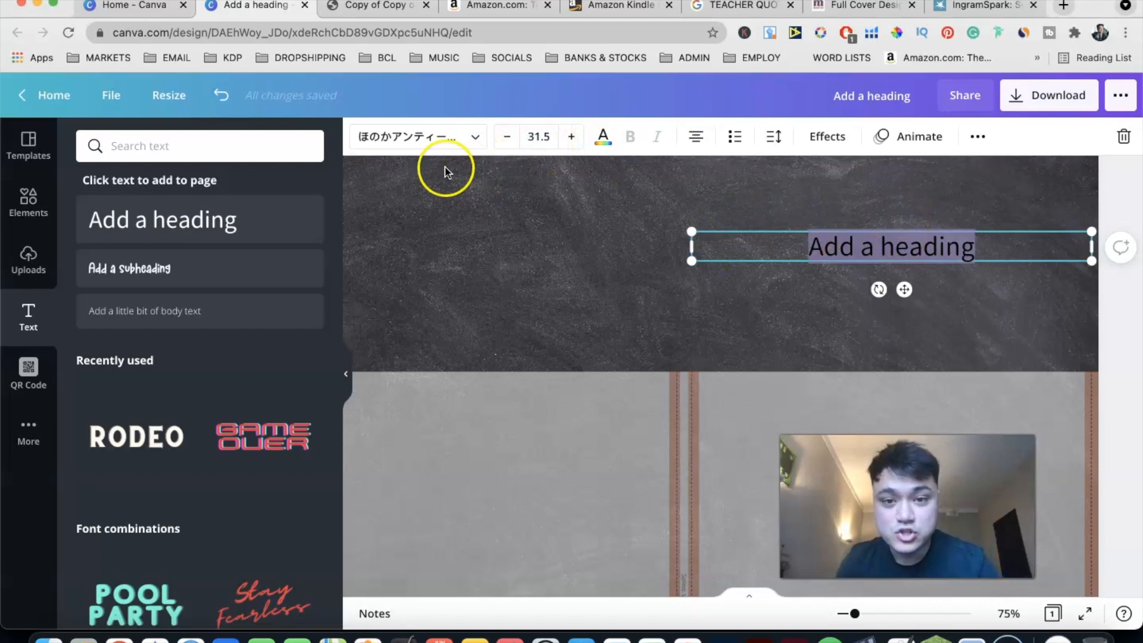
left_click(597, 134)
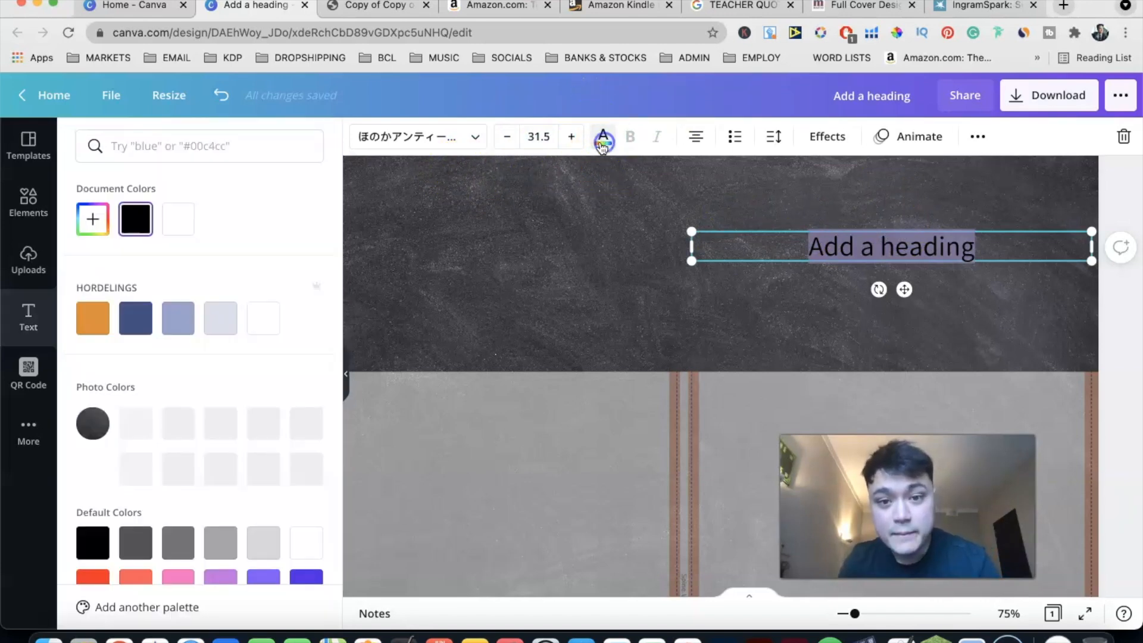
left_click(184, 225)
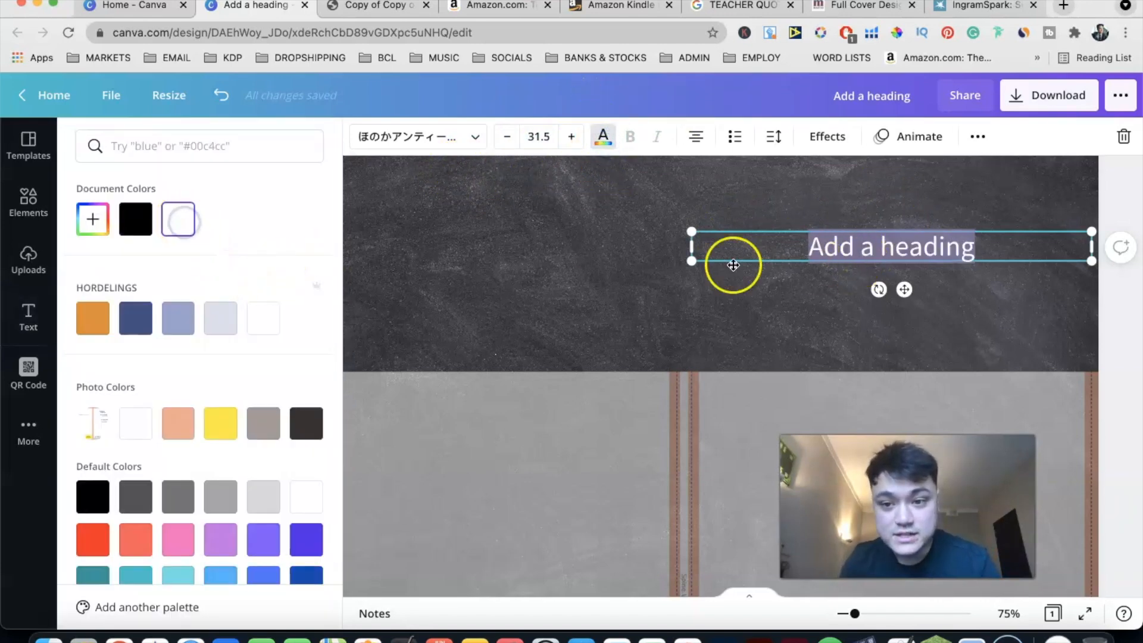
Clear the earlier font search and filter the heading's font choices by the School category
left_click(474, 140)
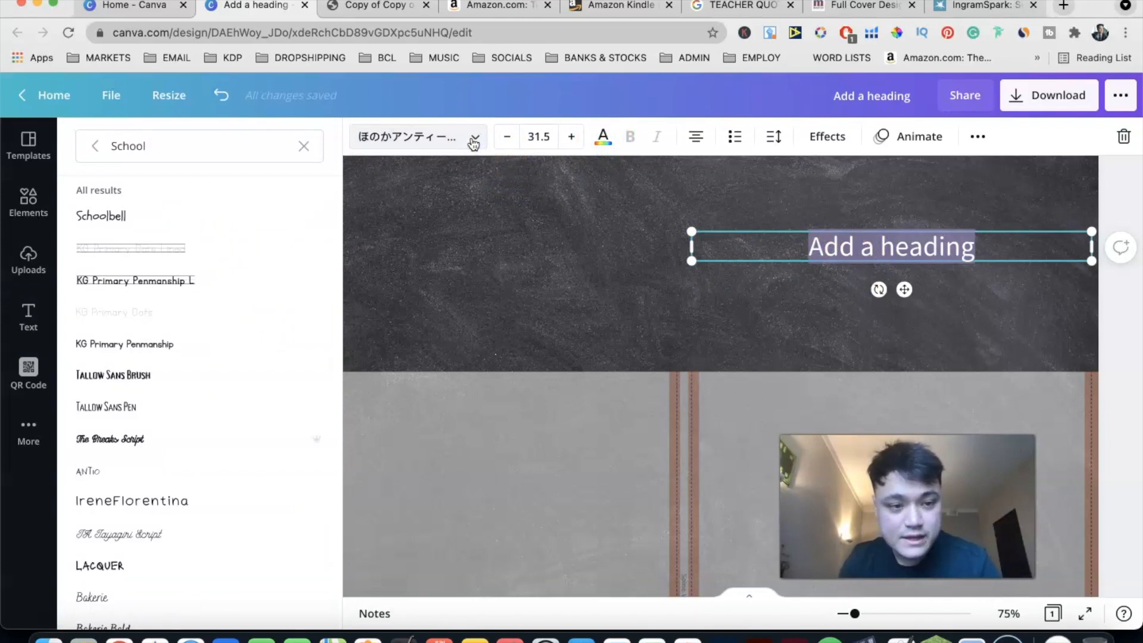
left_click(94, 147)
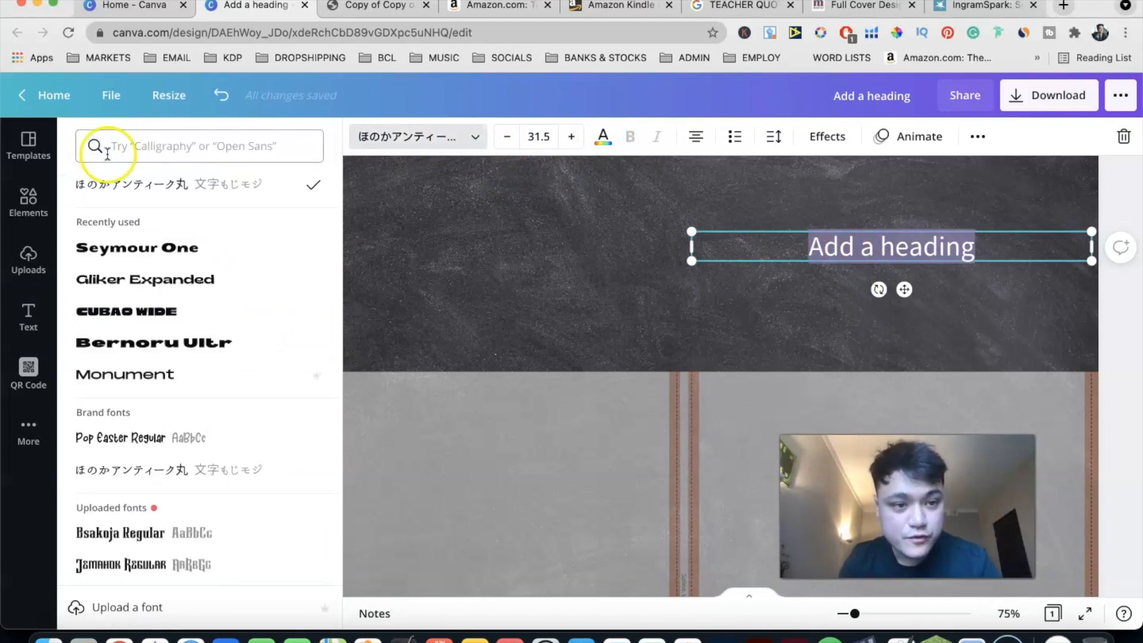
left_click(177, 158)
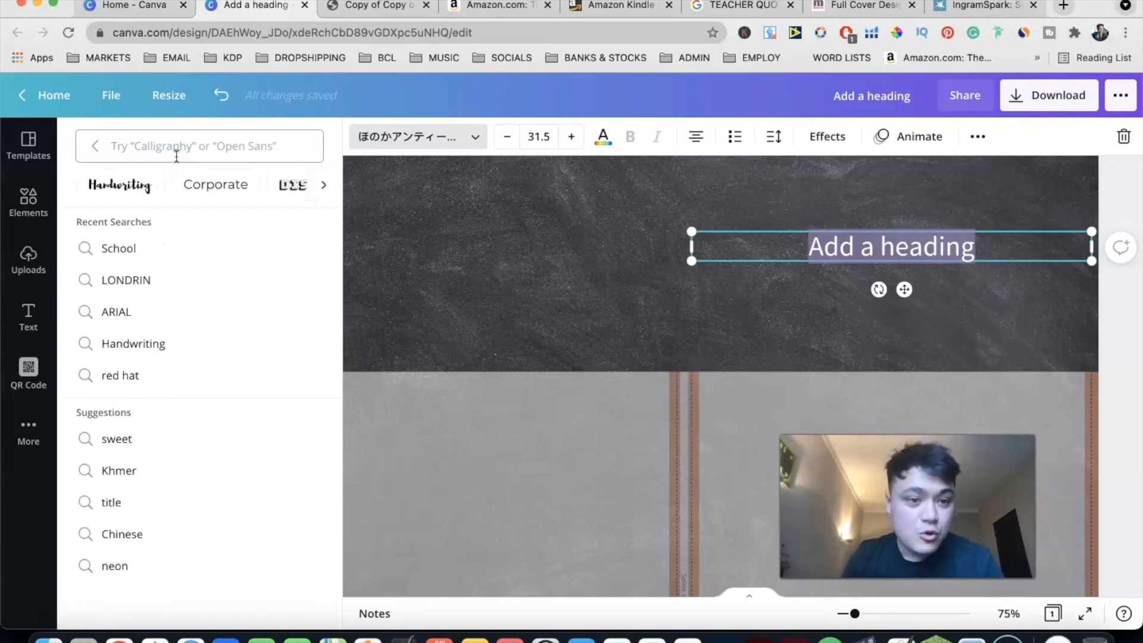
left_click(118, 140)
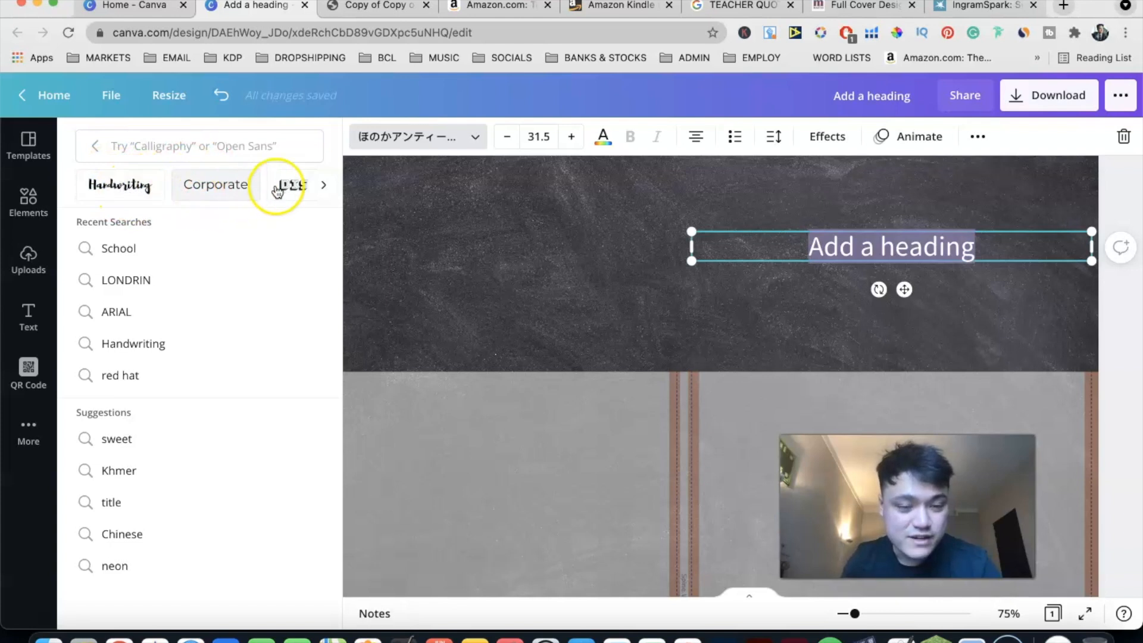
left_click(321, 186)
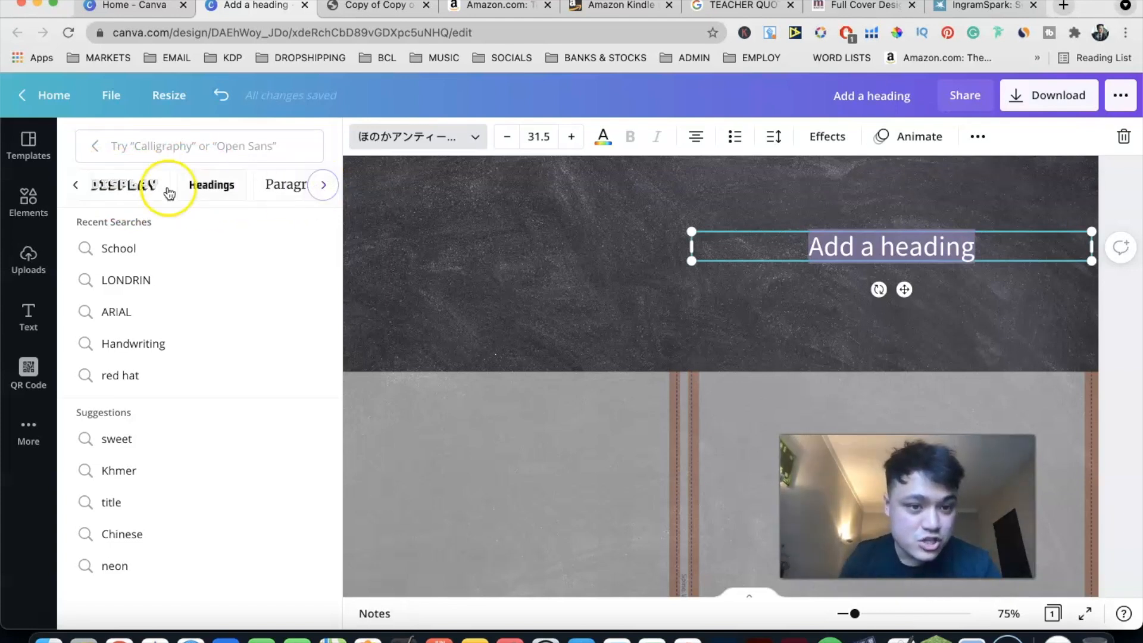
left_click(320, 188)
left_click(321, 187)
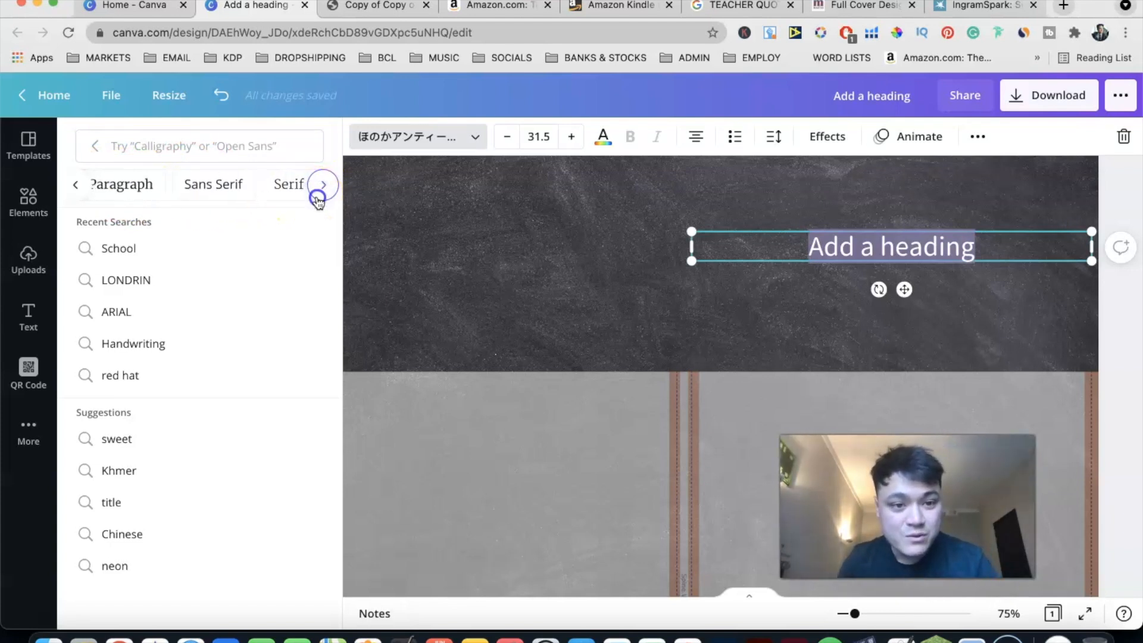
left_click(321, 187)
left_click(322, 187)
left_click(320, 187)
left_click(314, 188)
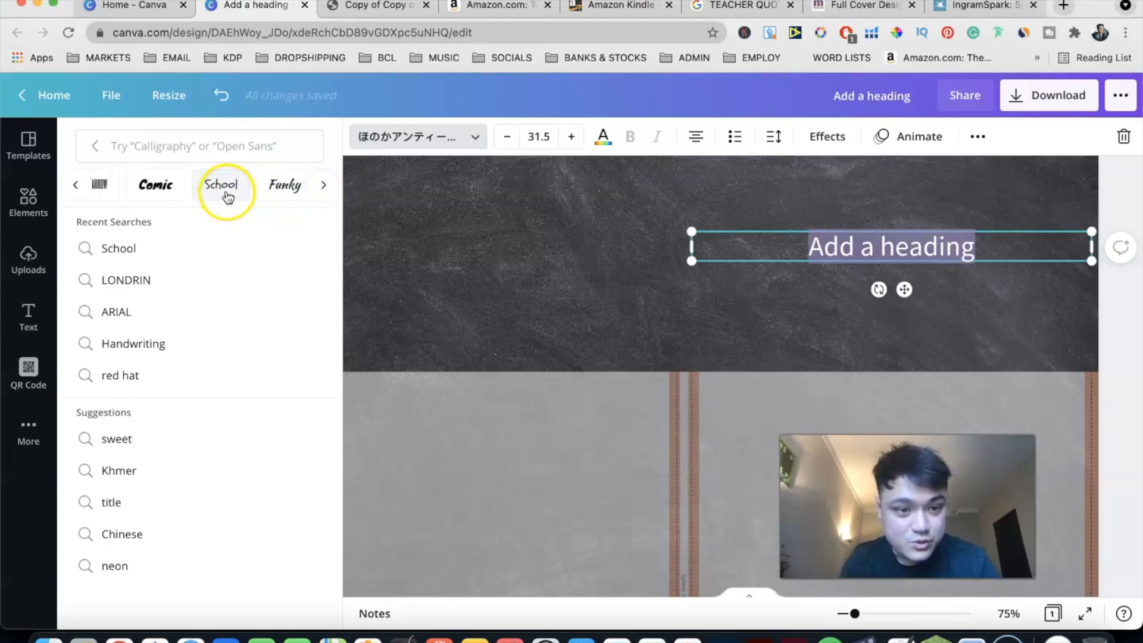
left_click(228, 197)
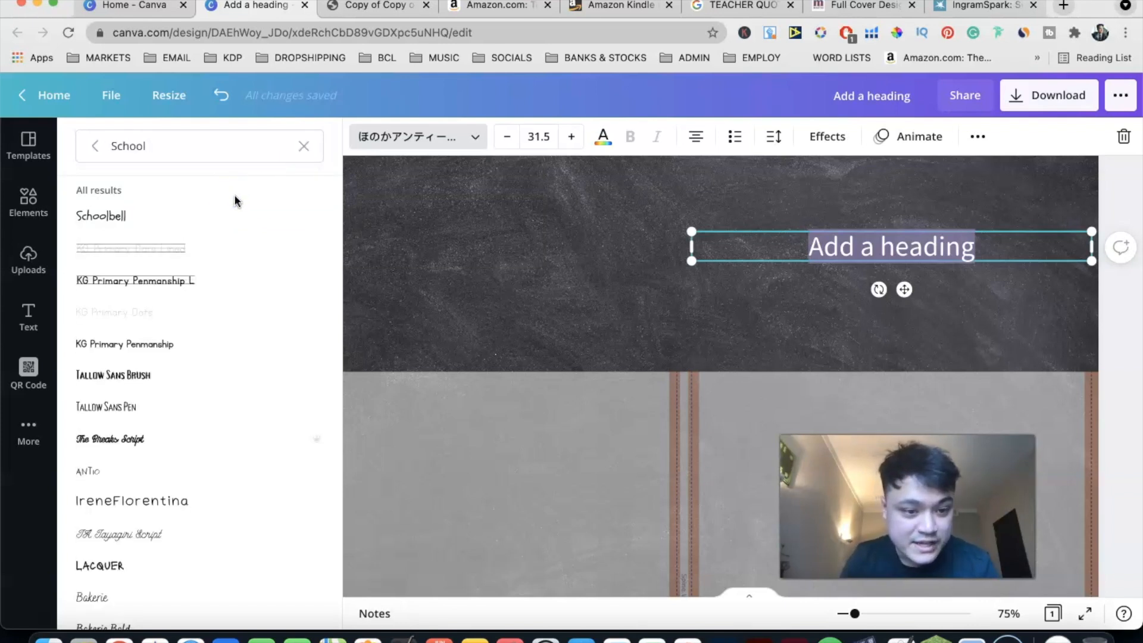
Browse the School fonts and set the heading to bold Amatic SC at size 54.5
scroll(221, 334, "down", 5)
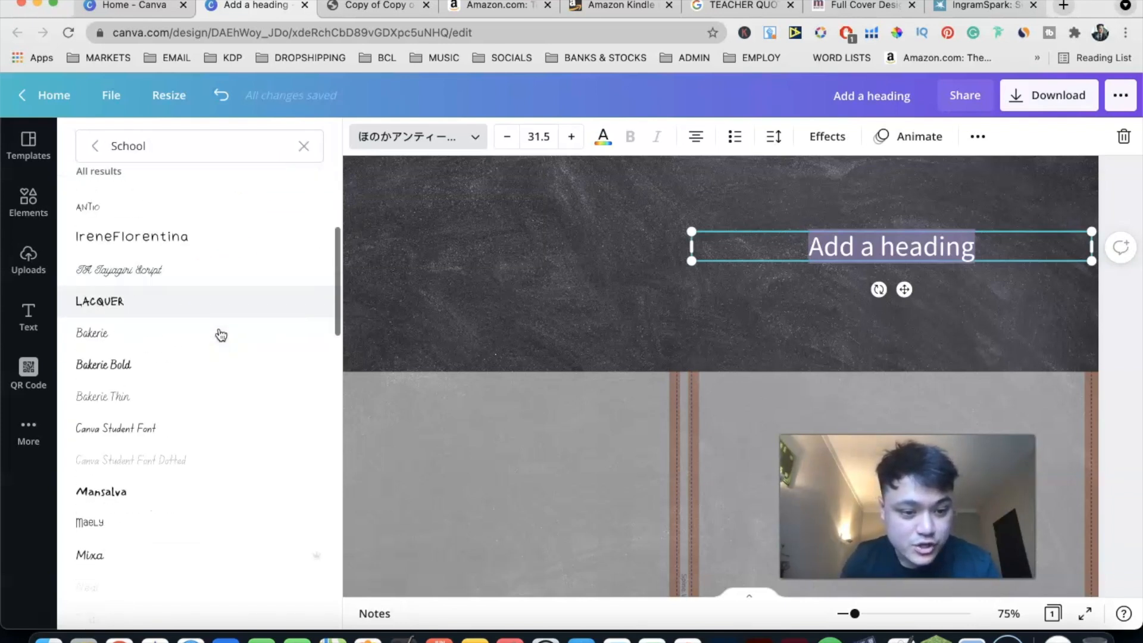
scroll(221, 335, "down", 4)
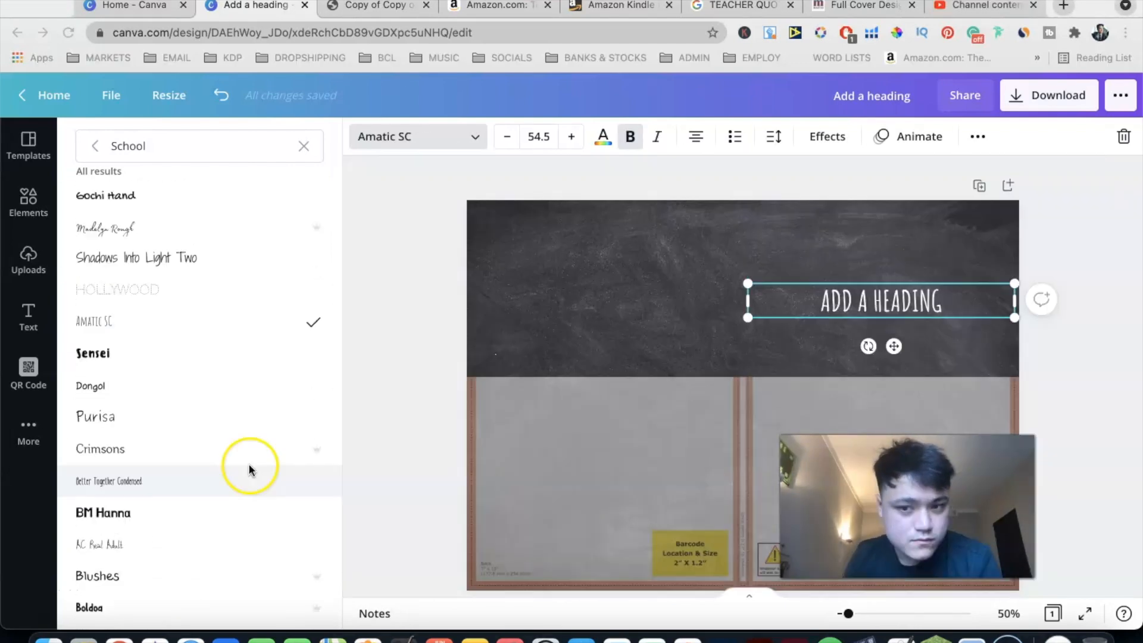
scroll(248, 467, "up", 10)
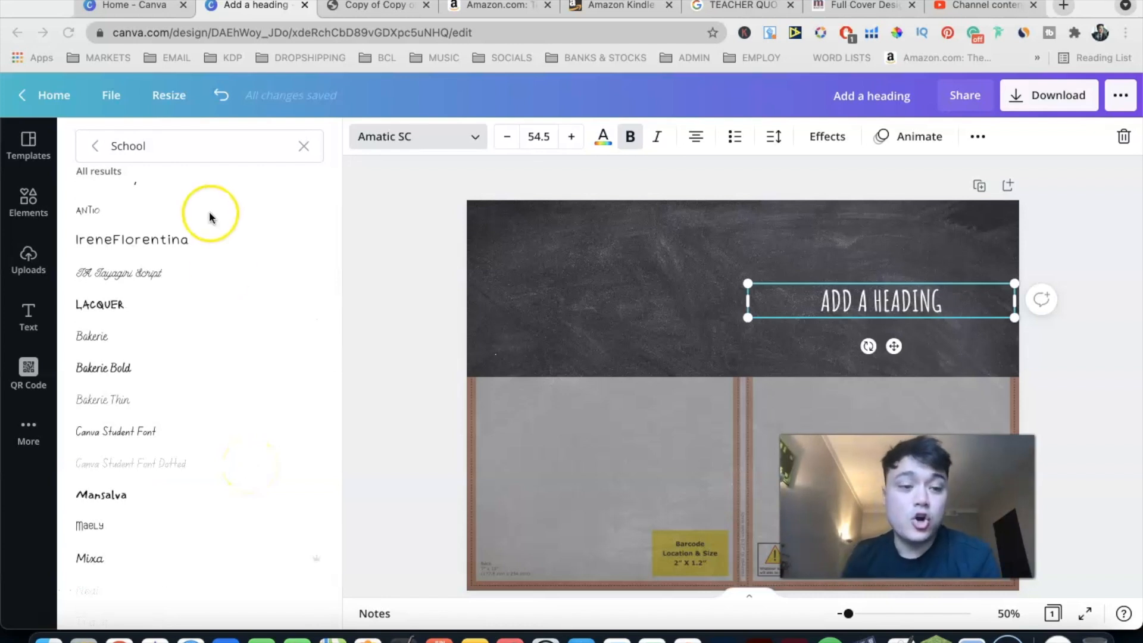
scroll(210, 216, "up", 5)
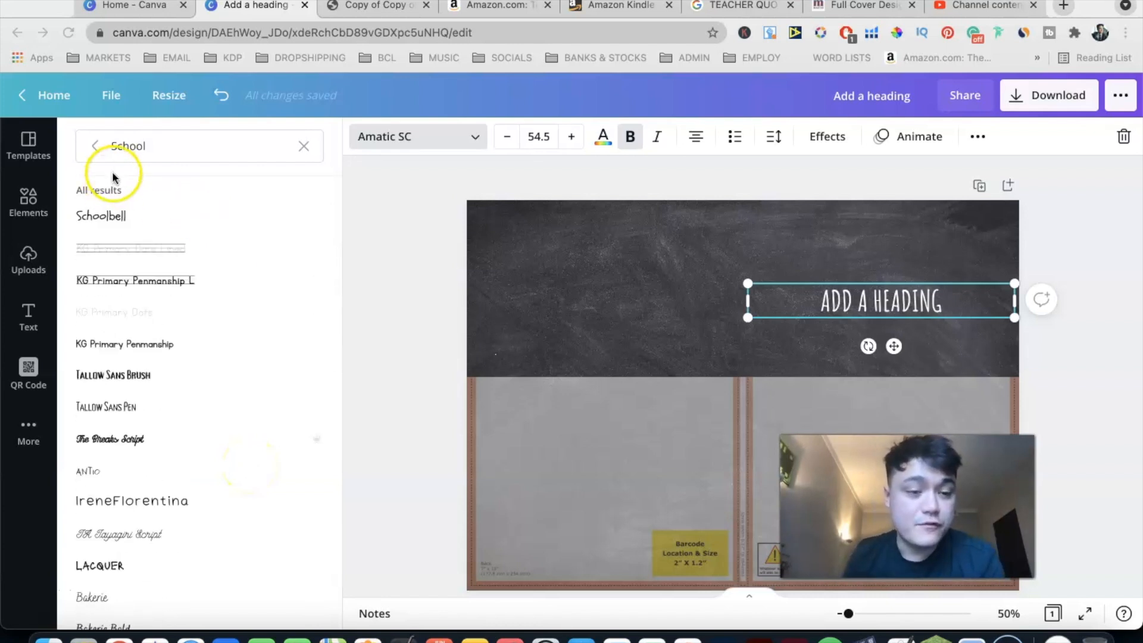
scroll(219, 302, "down", 15)
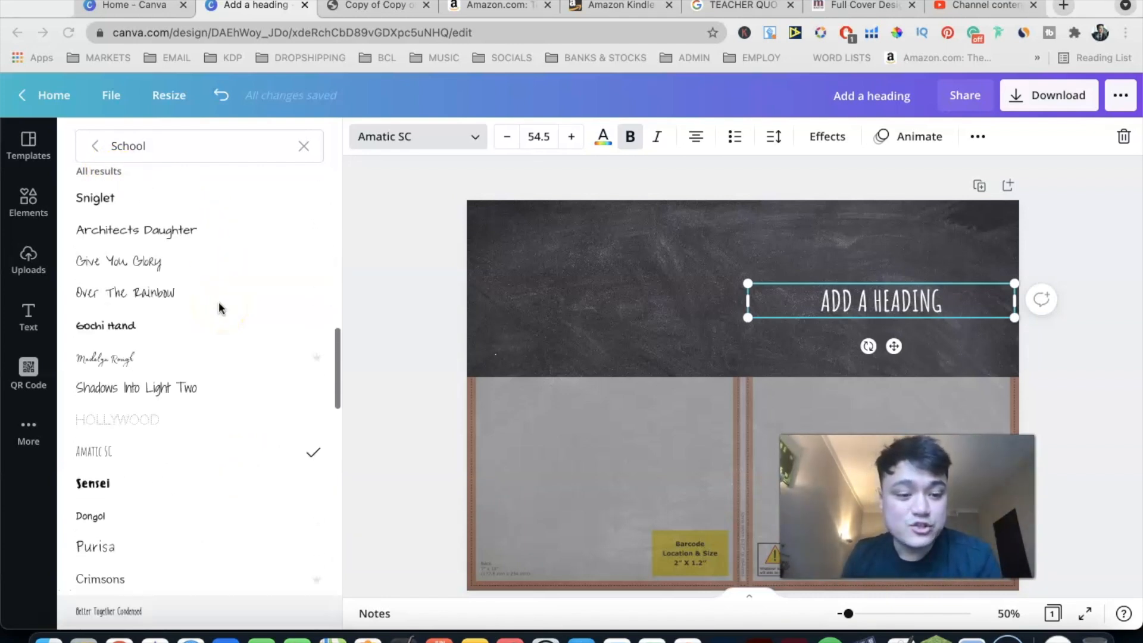
scroll(219, 302, "down", 3)
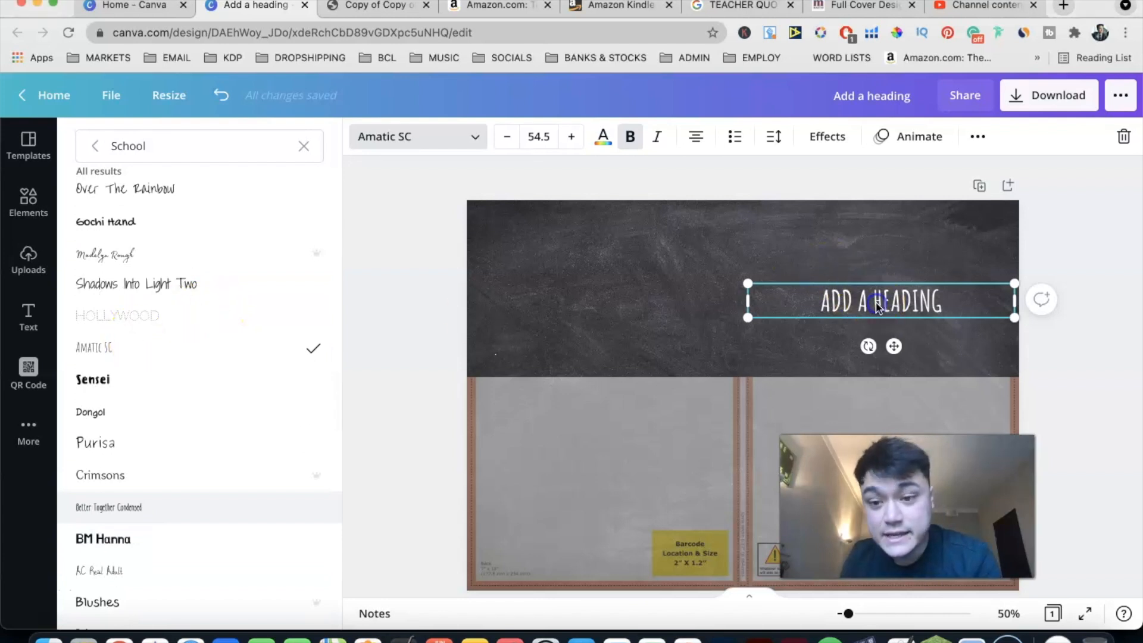
Widen the heading's letter spacing
left_click(773, 138)
left_click(999, 193)
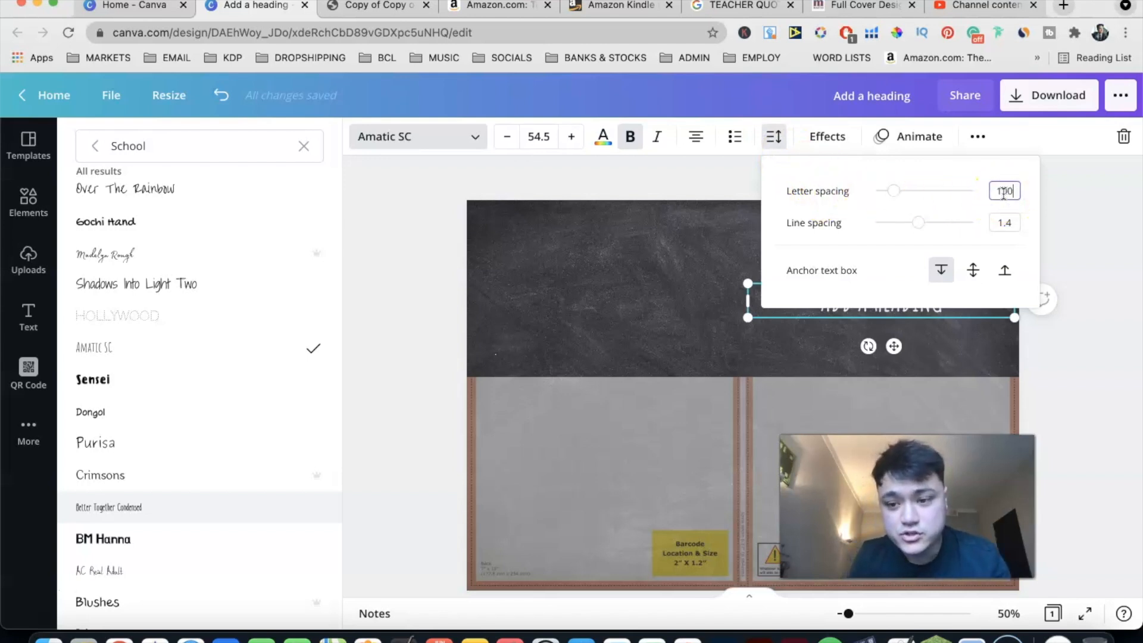
left_click(725, 307)
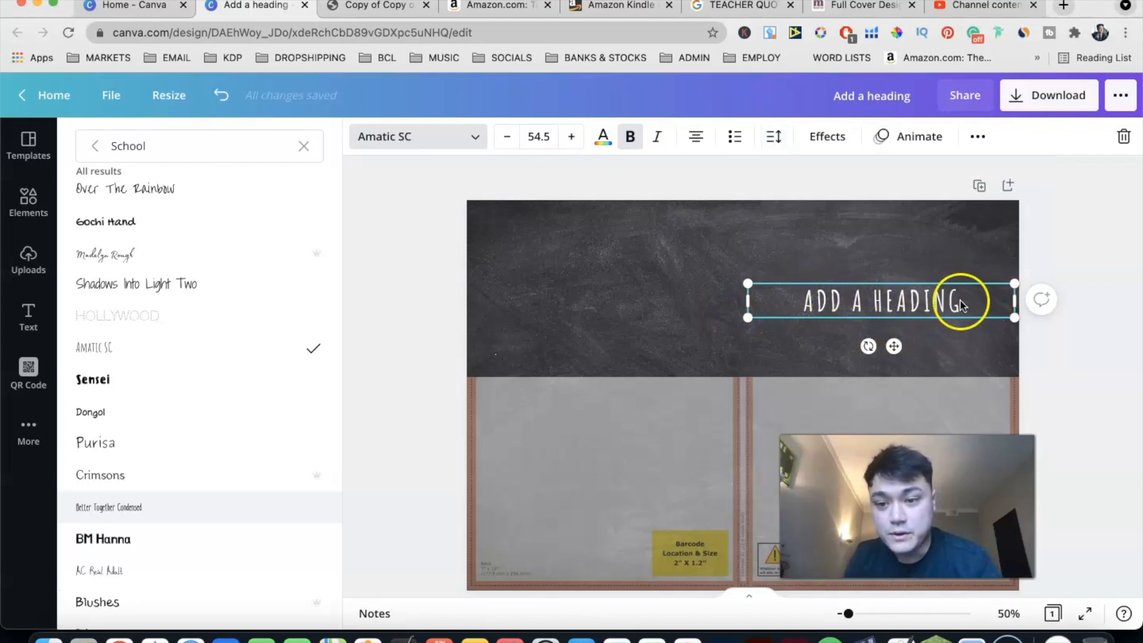
double_click(822, 301)
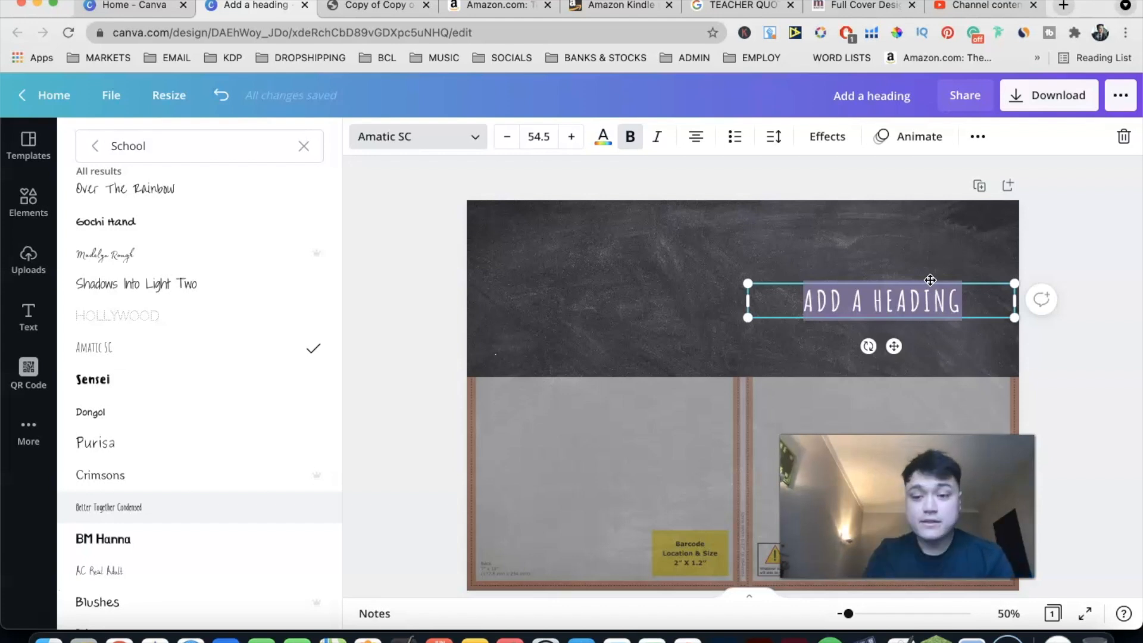
left_click(879, 247)
left_click(684, 293)
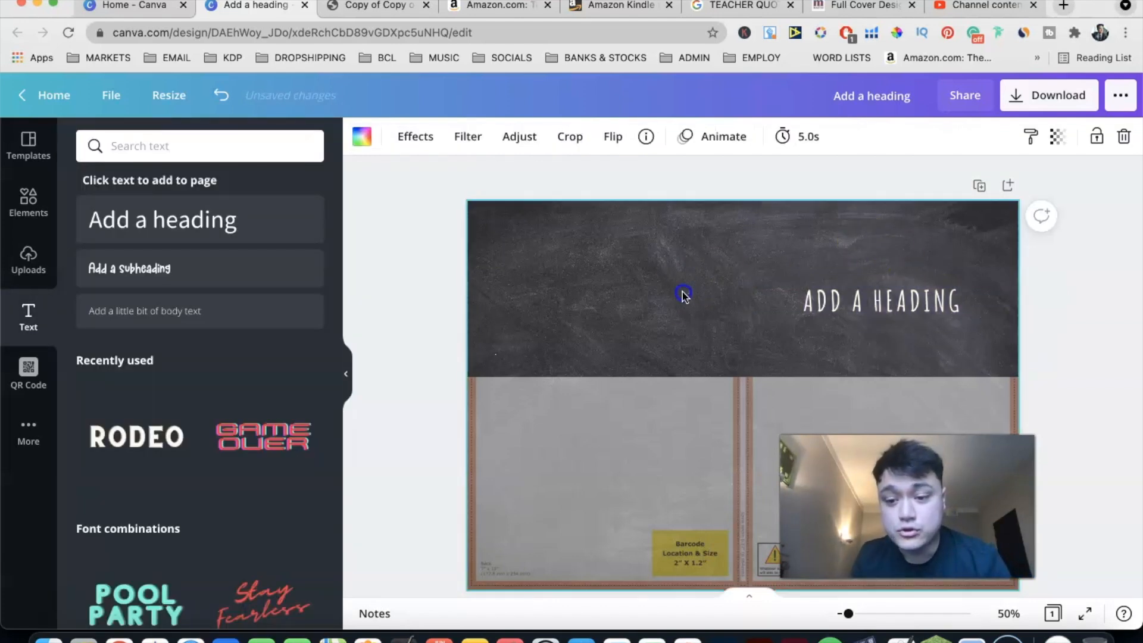
left_click(767, 366)
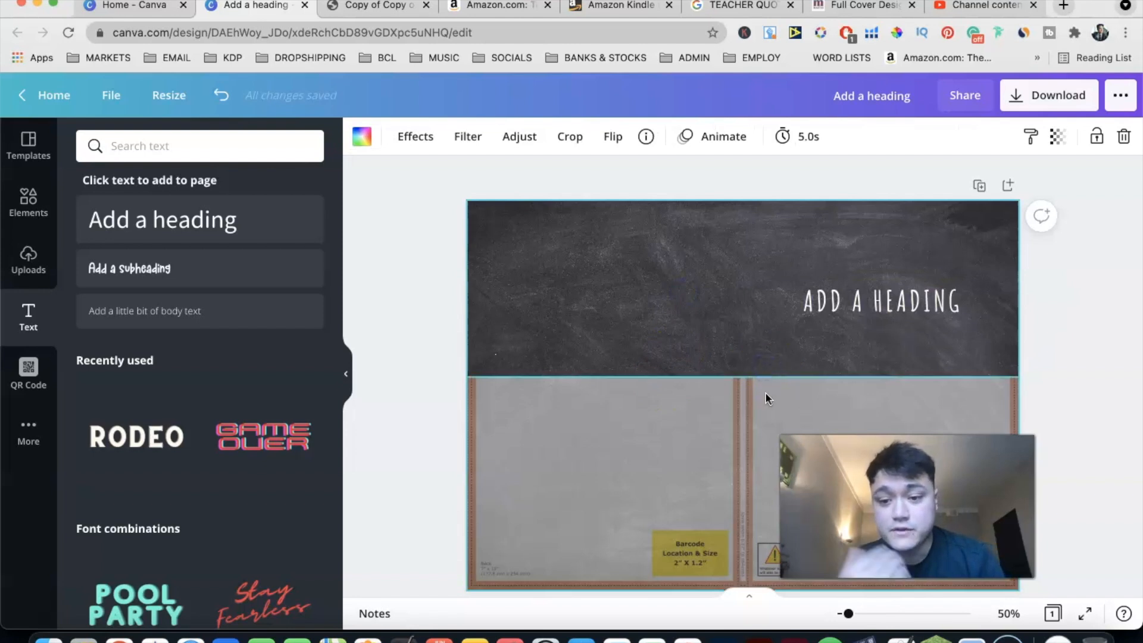
left_click(757, 394)
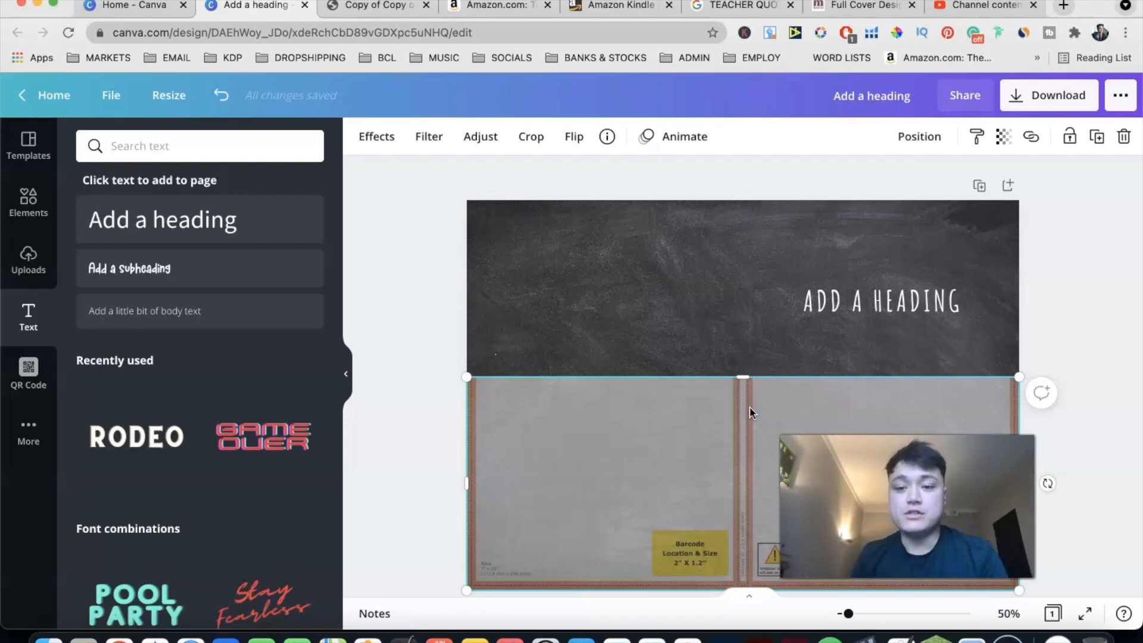
Switch to the Amazon teacher notebook listing and review its cover wording, title and description
left_click(494, 6)
scroll(441, 253, "down", 2)
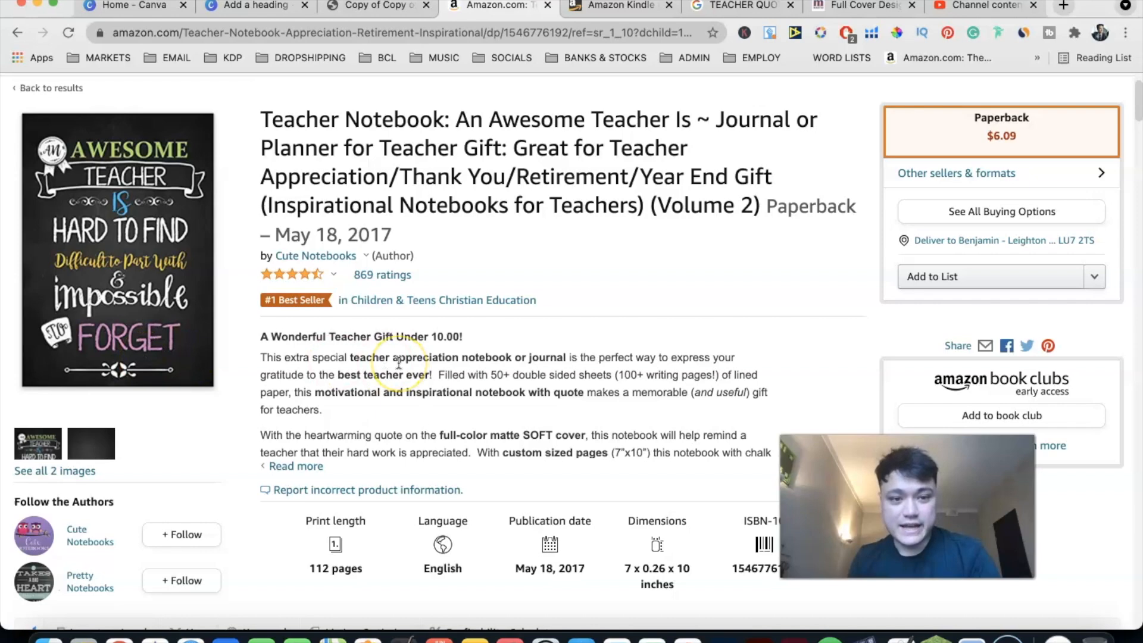
scroll(398, 363, "up", 2)
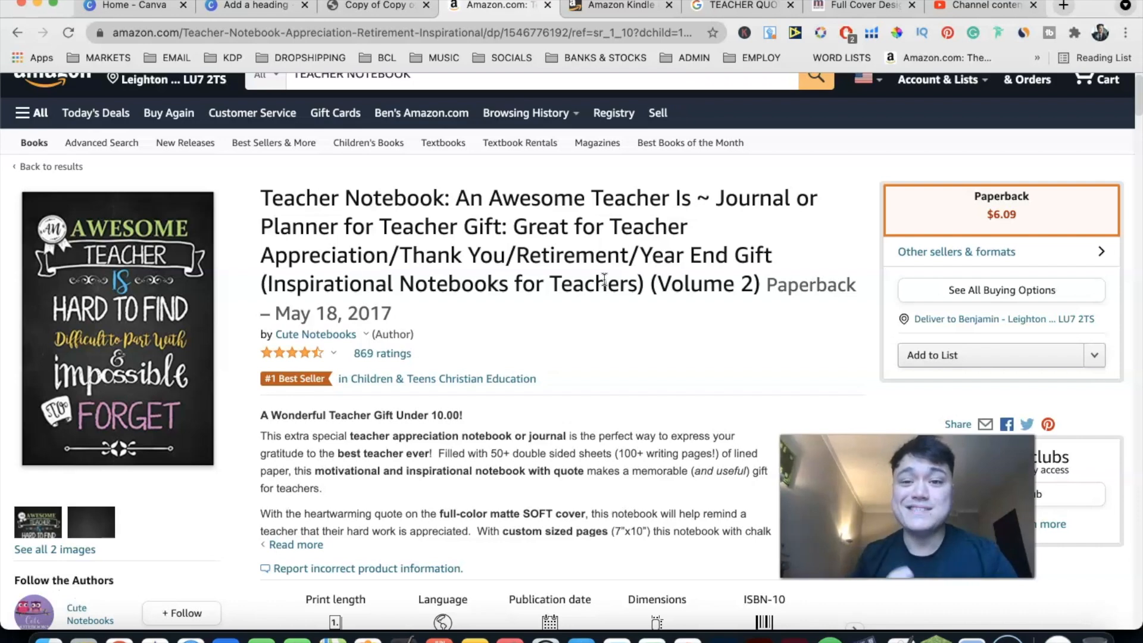
Switch to the Google Images results for TEACHER QUOTES and examine the quote designs for cover wording
left_click(744, 6)
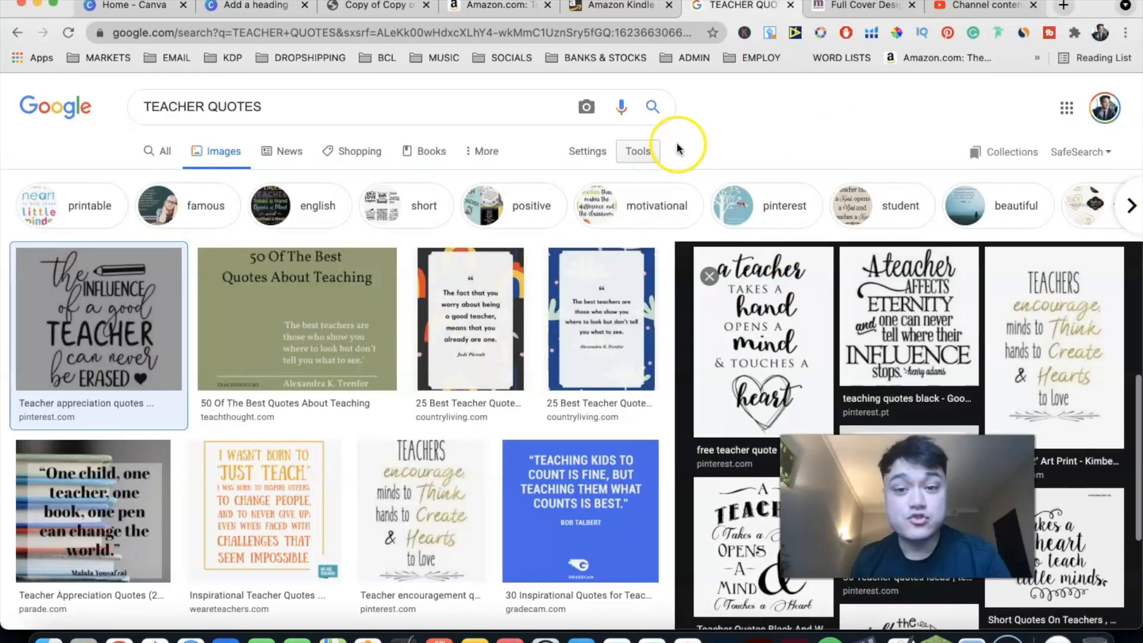
scroll(726, 136, "down", 2)
double_click(256, 95)
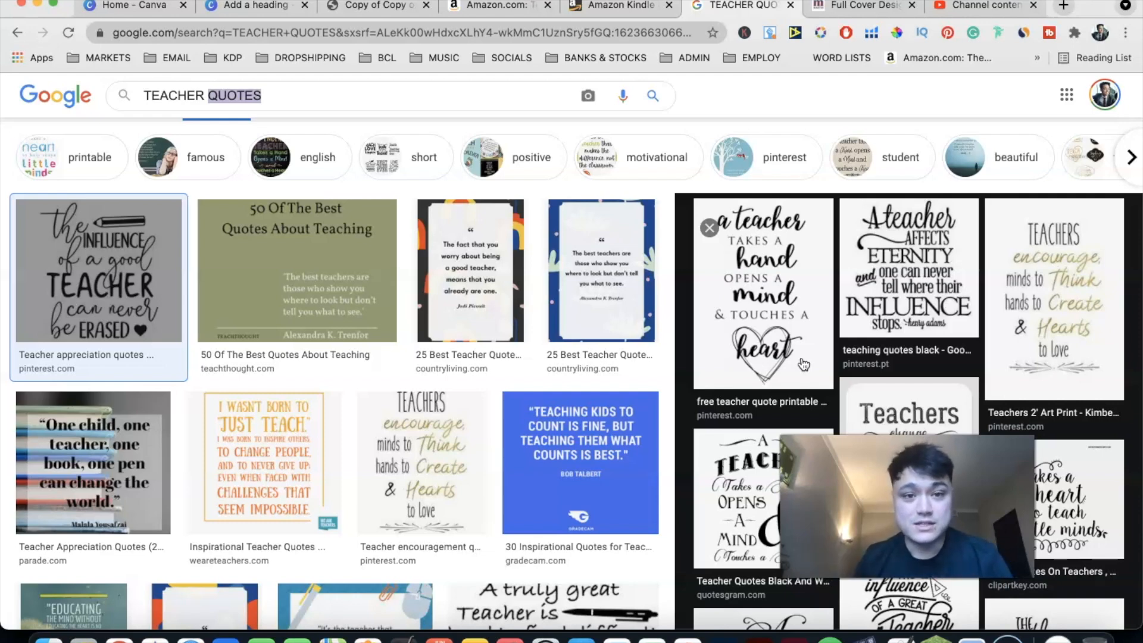
Compare the Canva cover with the teacher quote images and the Amazon listing, ending on the open tutorial PDF
left_click(254, 7)
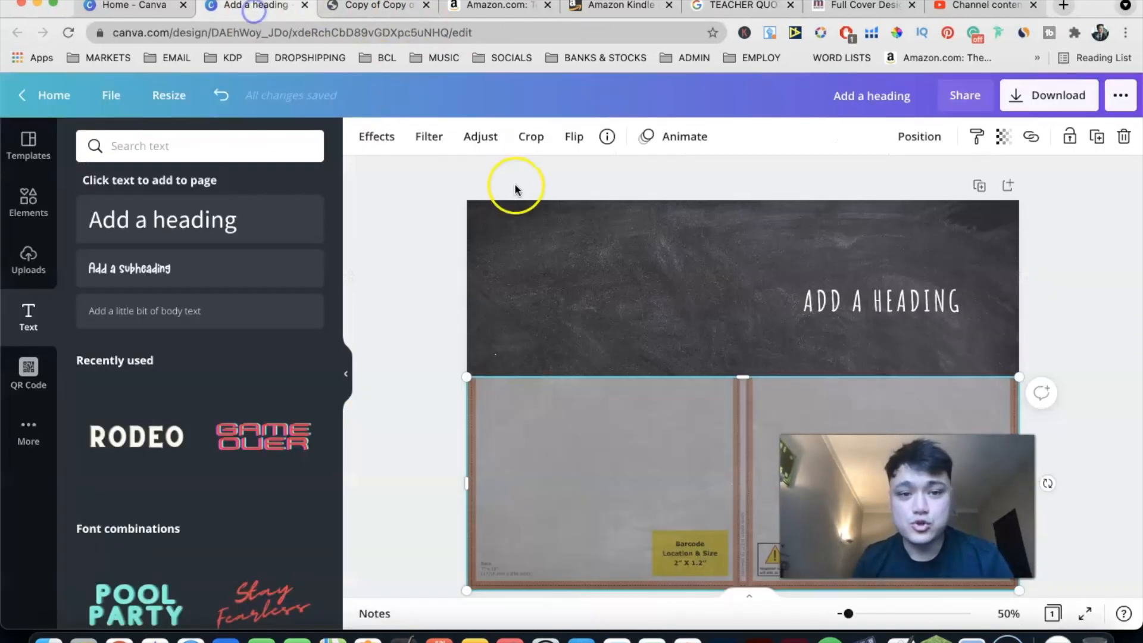
left_click(887, 332)
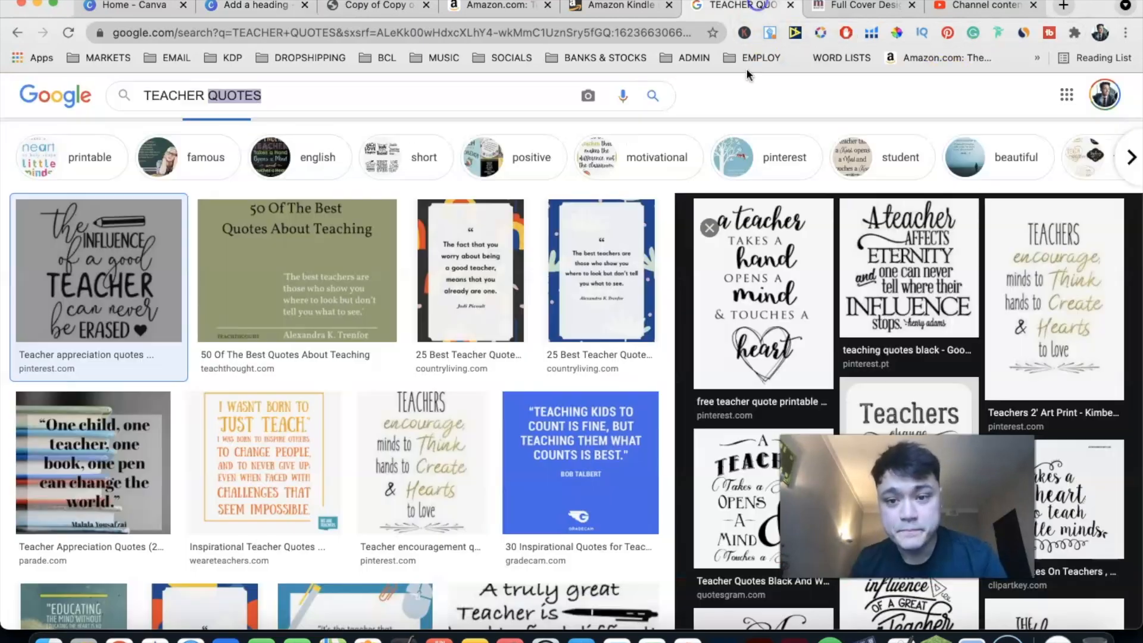
left_click(741, 6)
left_click(466, 9)
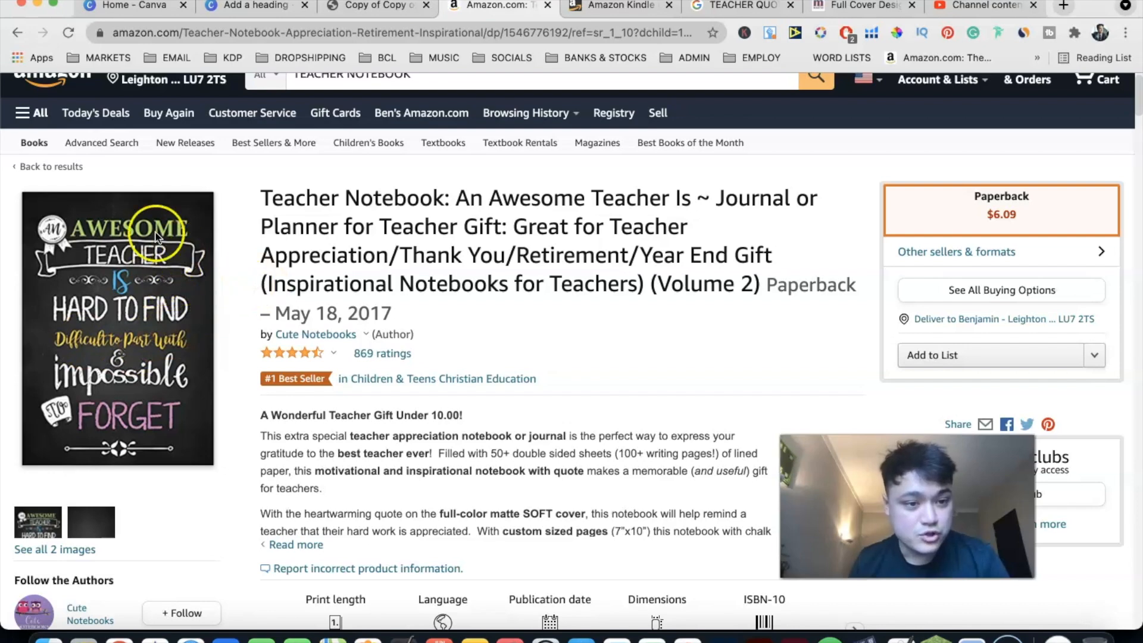
left_click(375, 6)
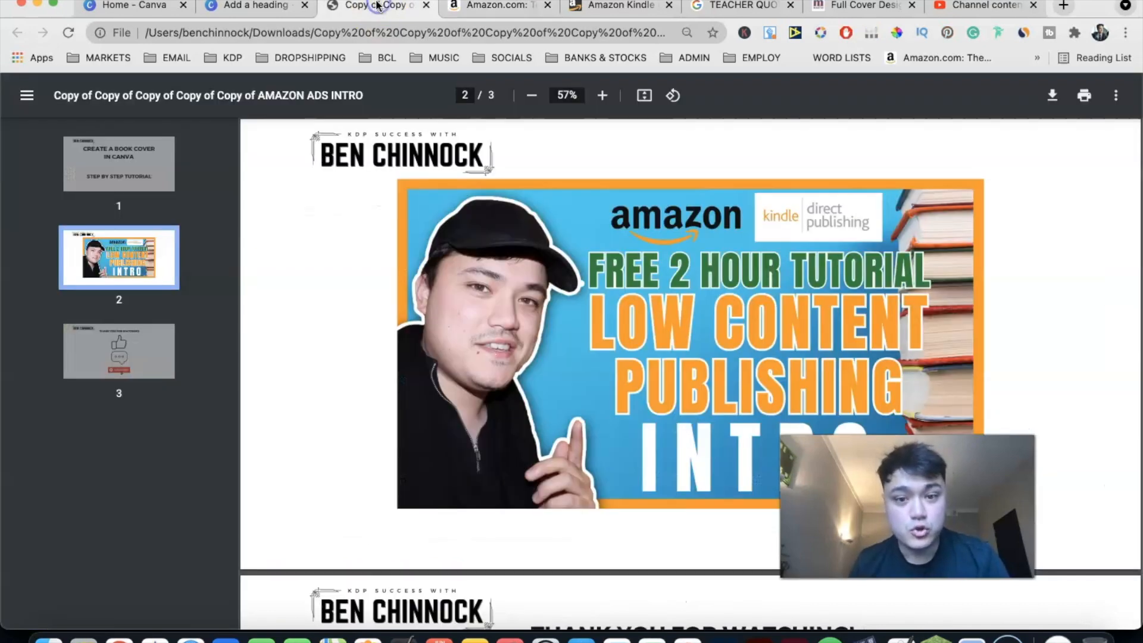
Switch back to the Canva cover and place a duplicate of the heading directly beneath the original
left_click(262, 9)
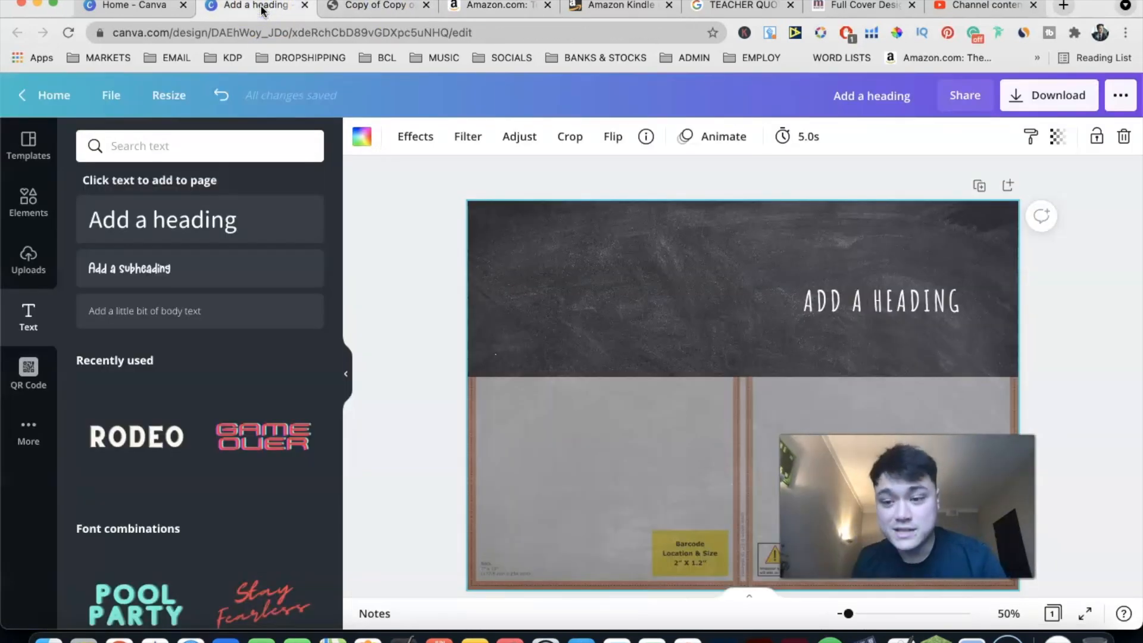
left_click(869, 301)
left_click(869, 305)
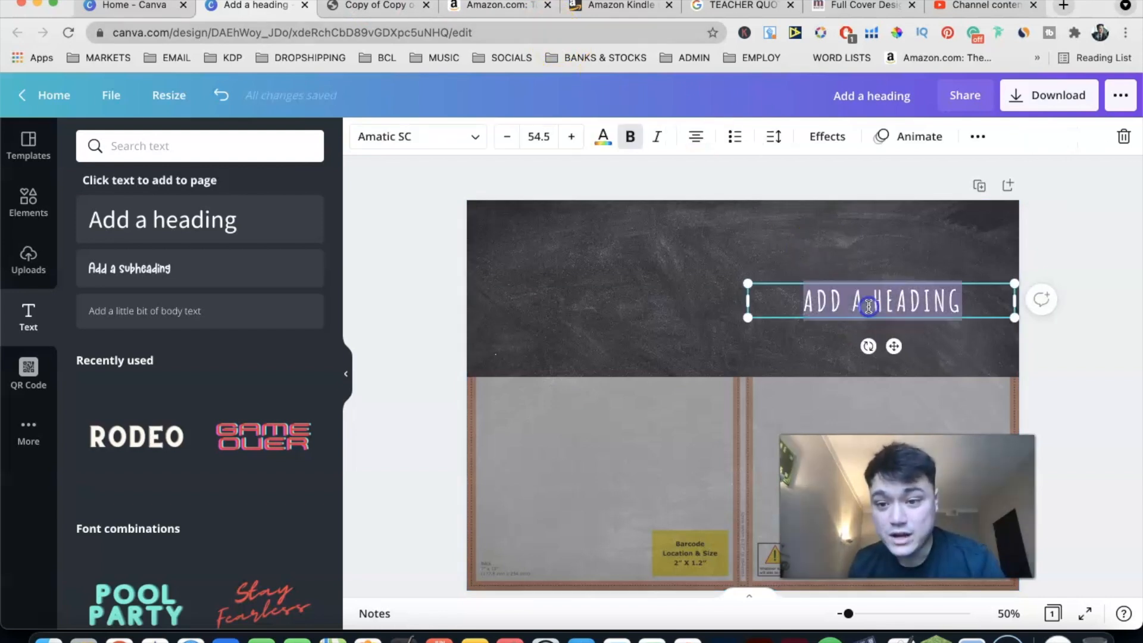
left_click(664, 275)
left_click_drag(790, 284, 831, 337)
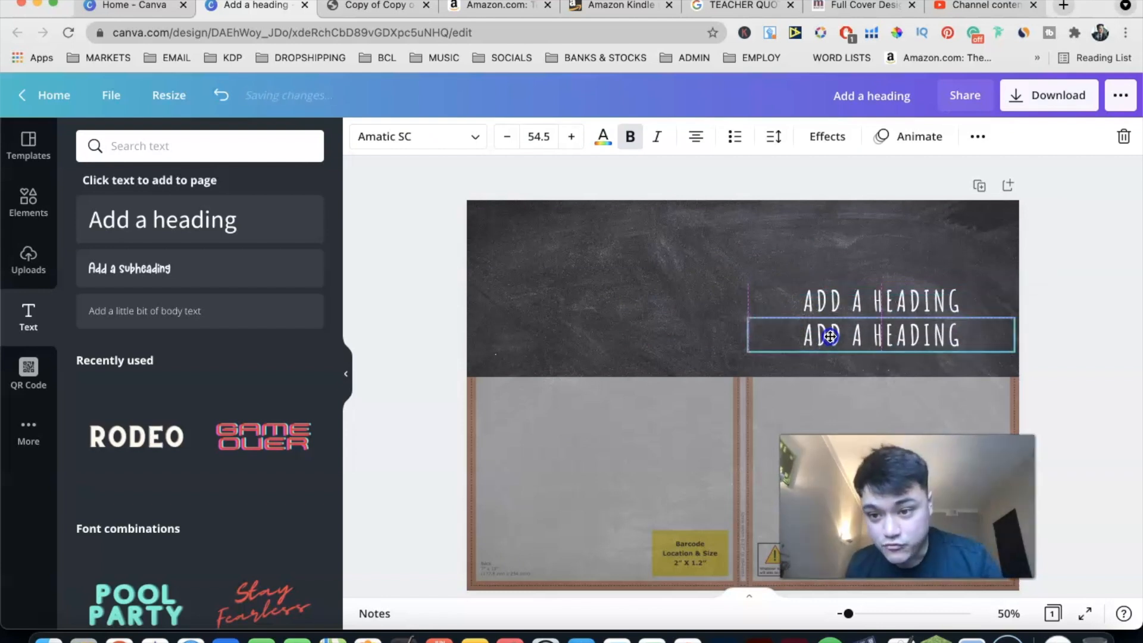
left_click(830, 336)
key("super+z")
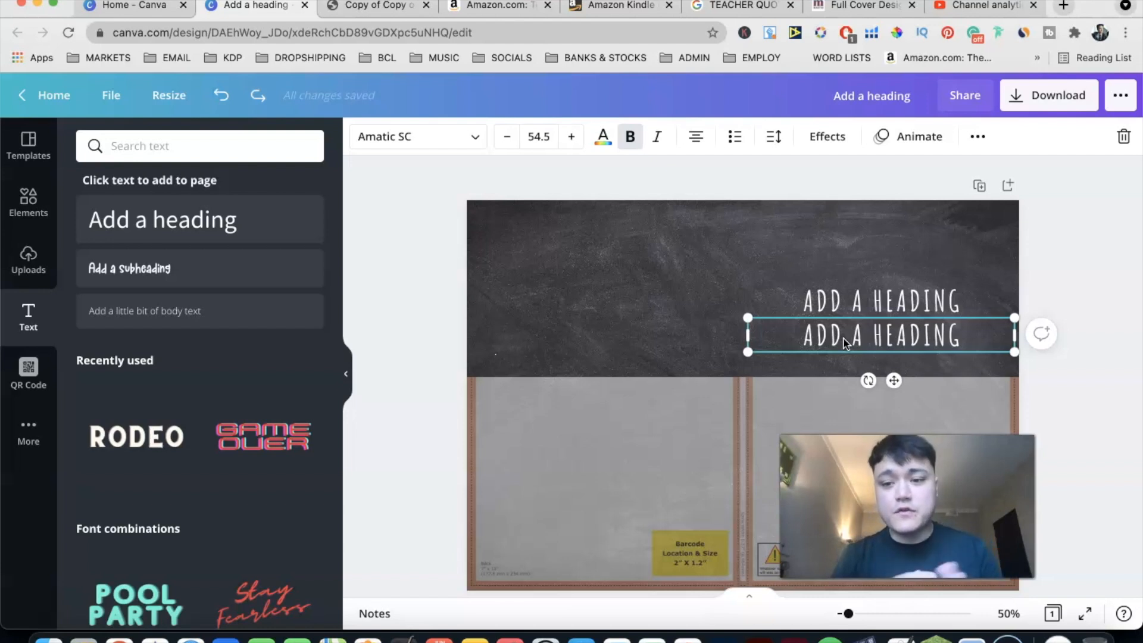
left_click(949, 327)
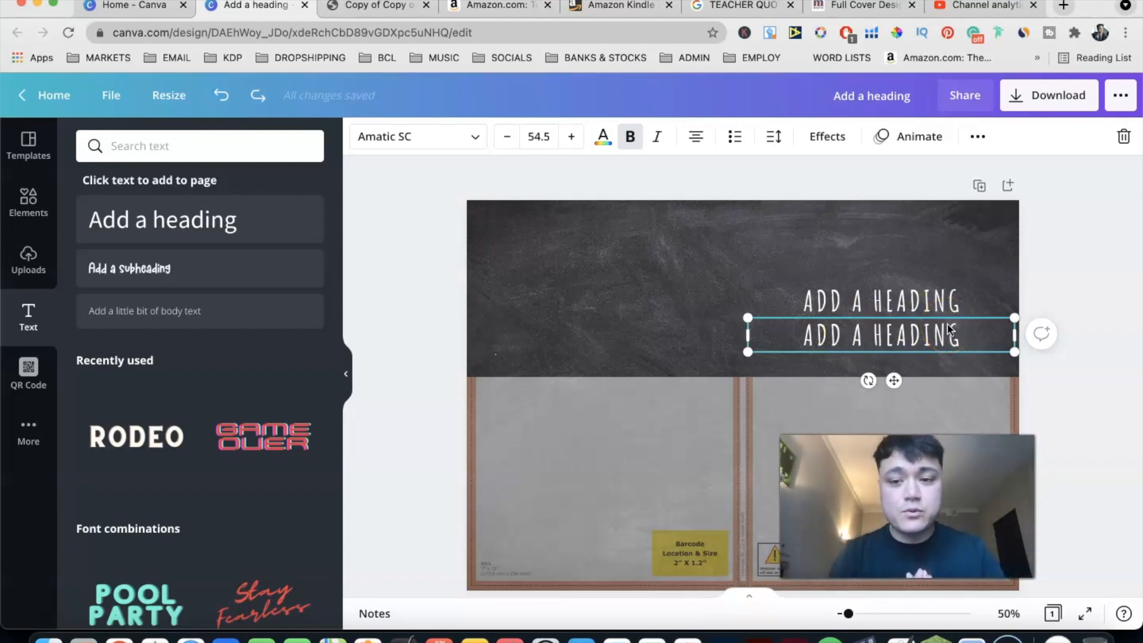
Check the lettering styles in the teacher quote images and search Canva's fonts for Handwriting for the lower heading
left_click(740, 6)
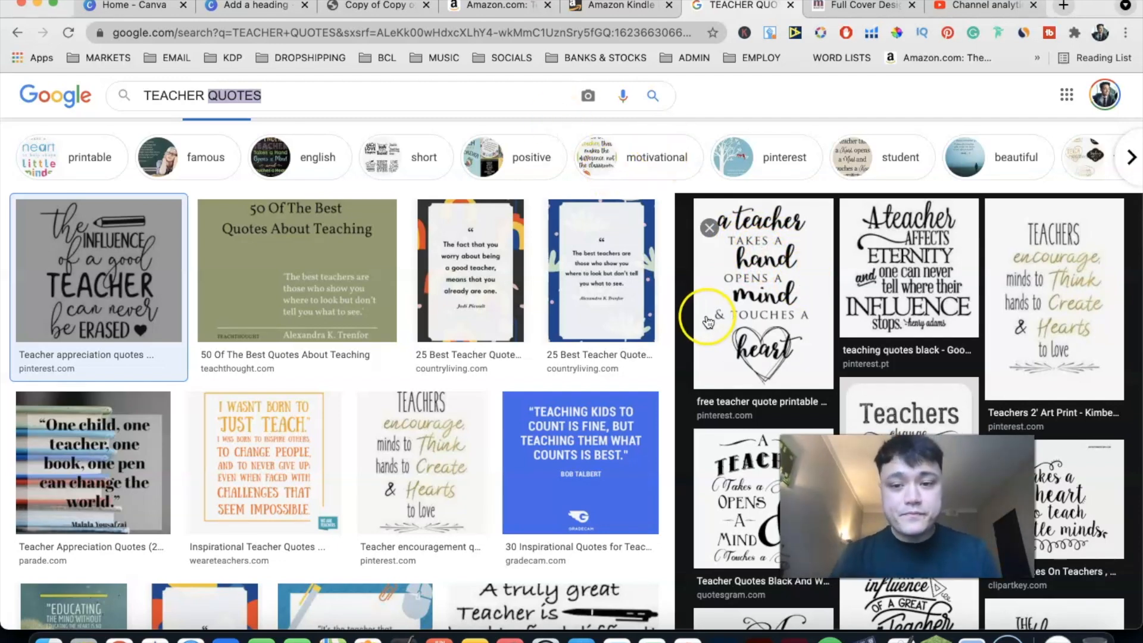
left_click(262, 6)
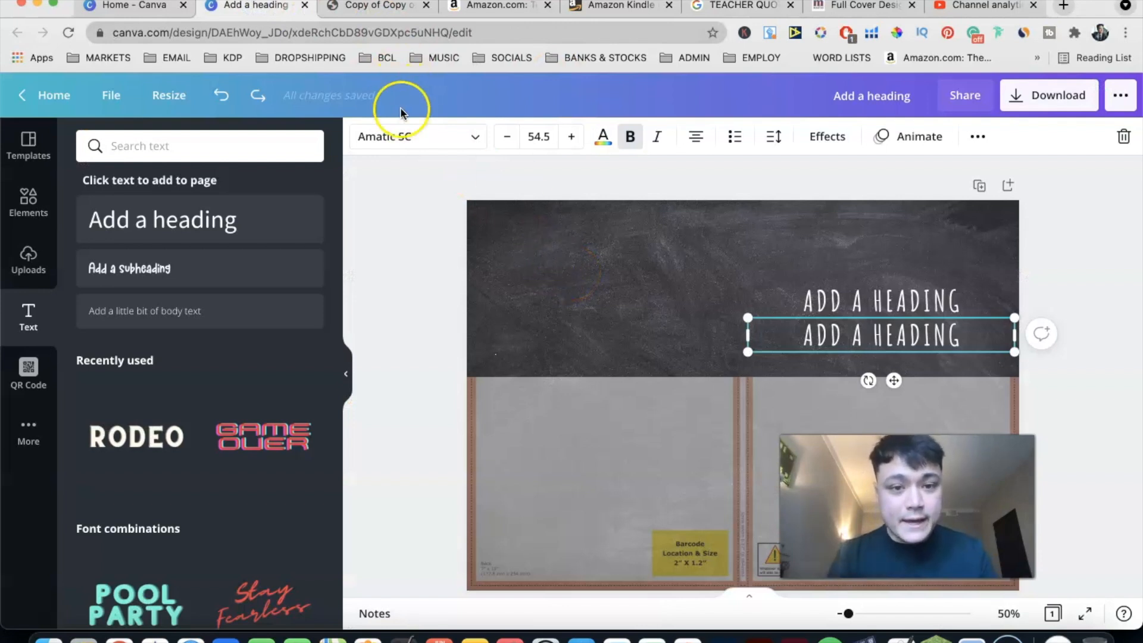
left_click(401, 136)
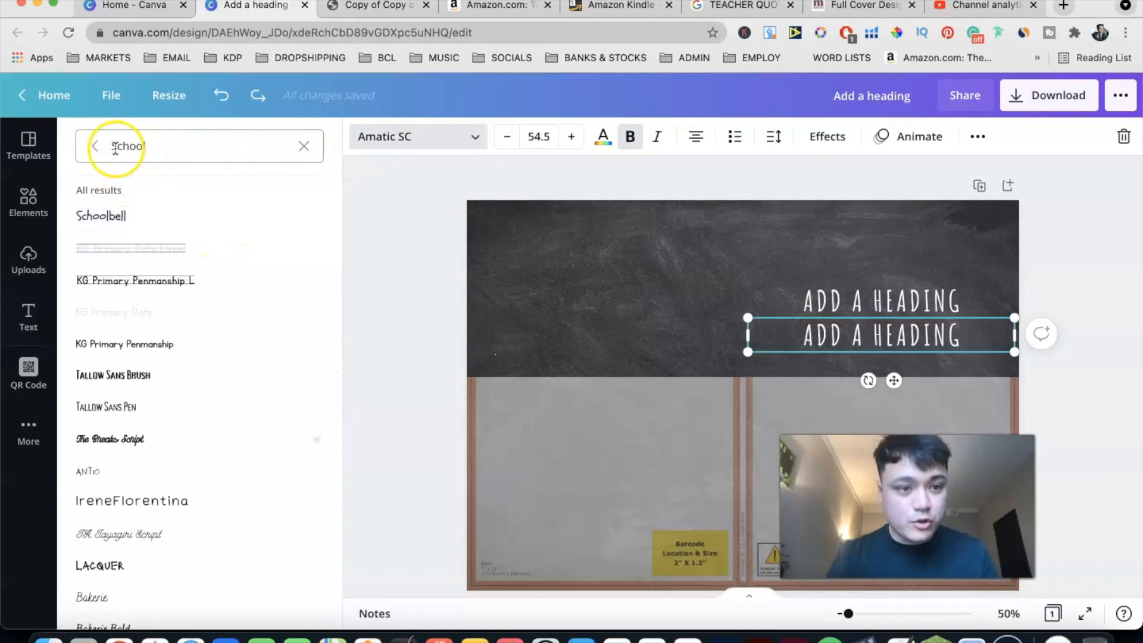
left_click(94, 146)
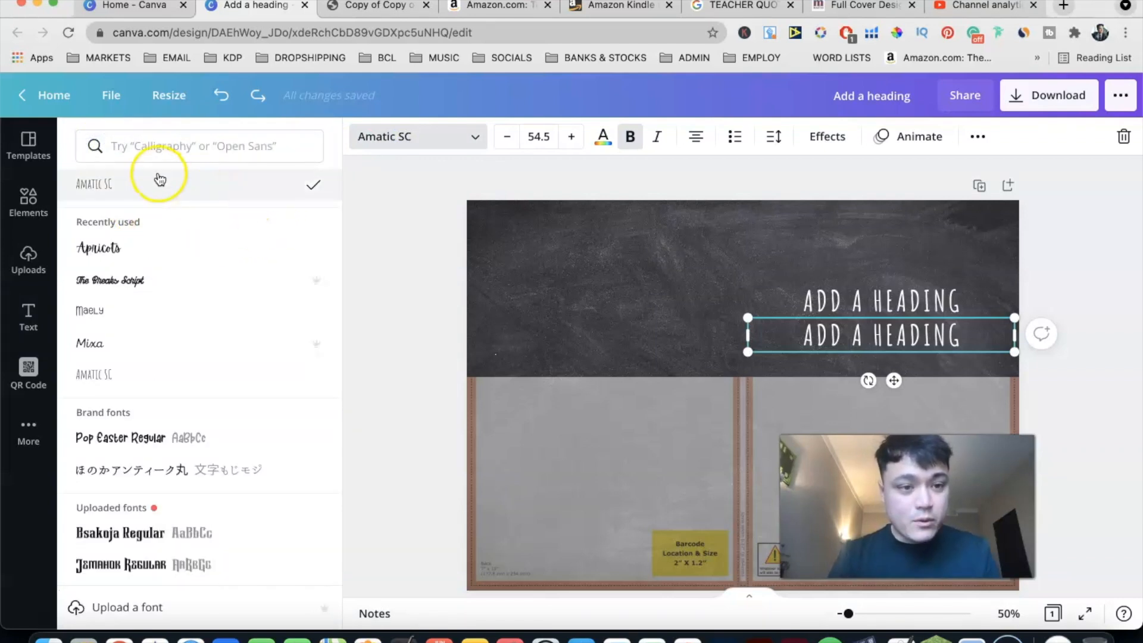
left_click(157, 149)
left_click(122, 185)
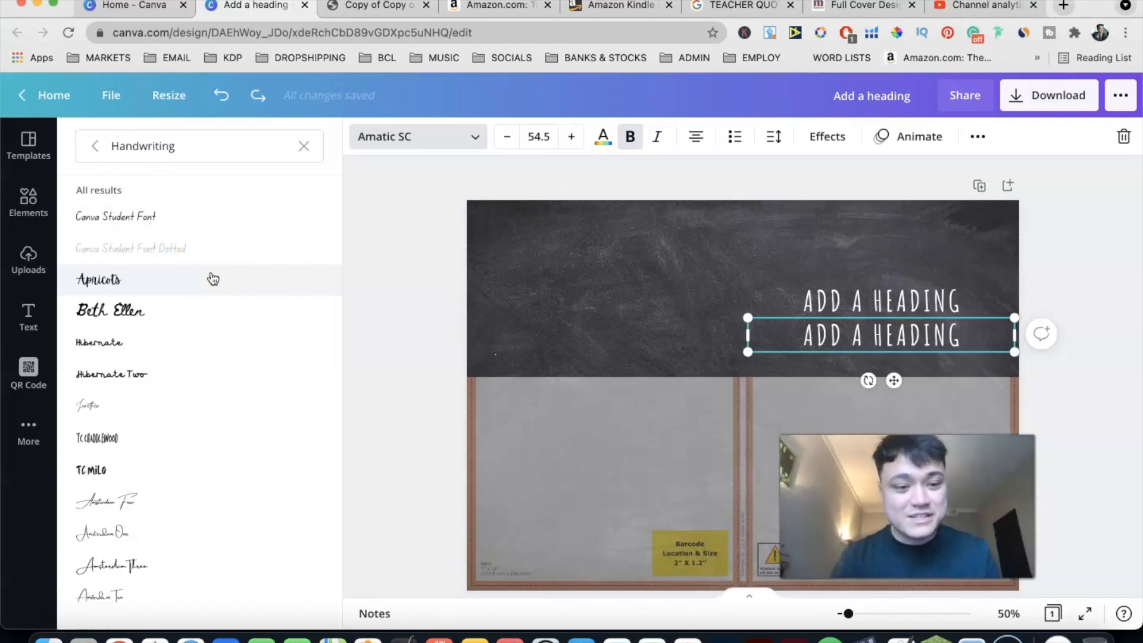
Try Amsterdam Four on the lower heading and replace it with the Amazone script font
left_click(161, 497)
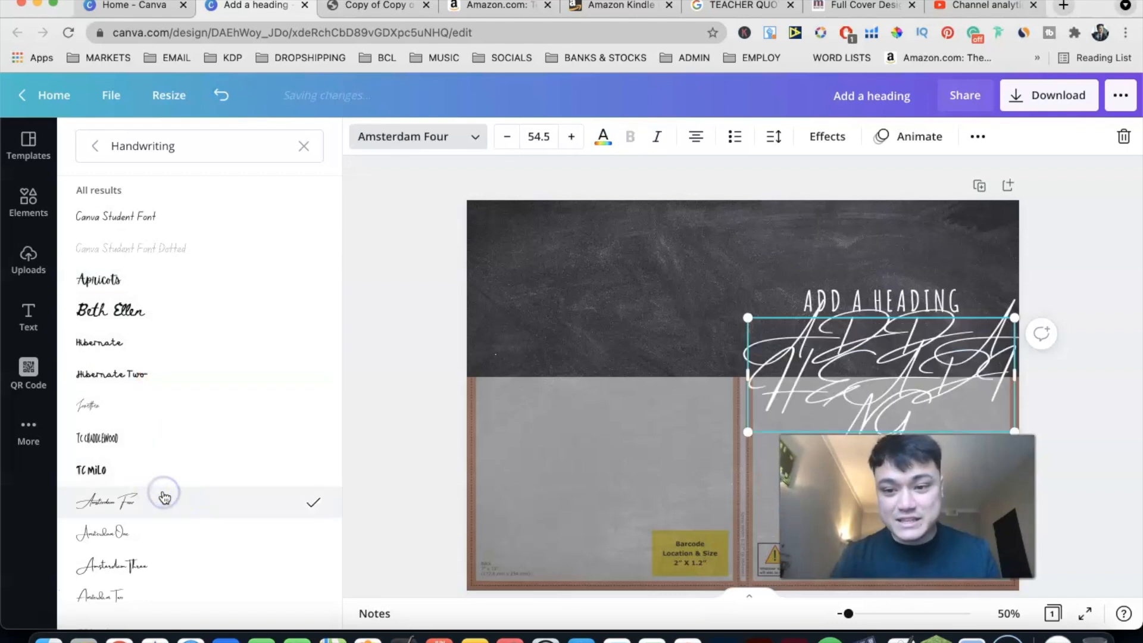
left_click(188, 371)
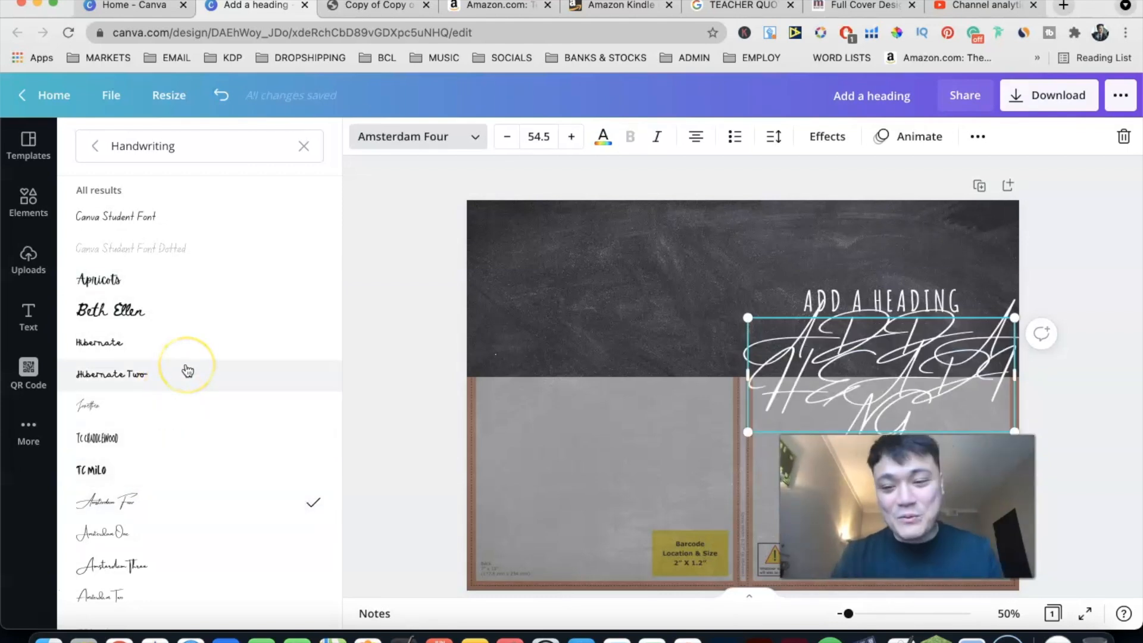
scroll(193, 366, "down", 5)
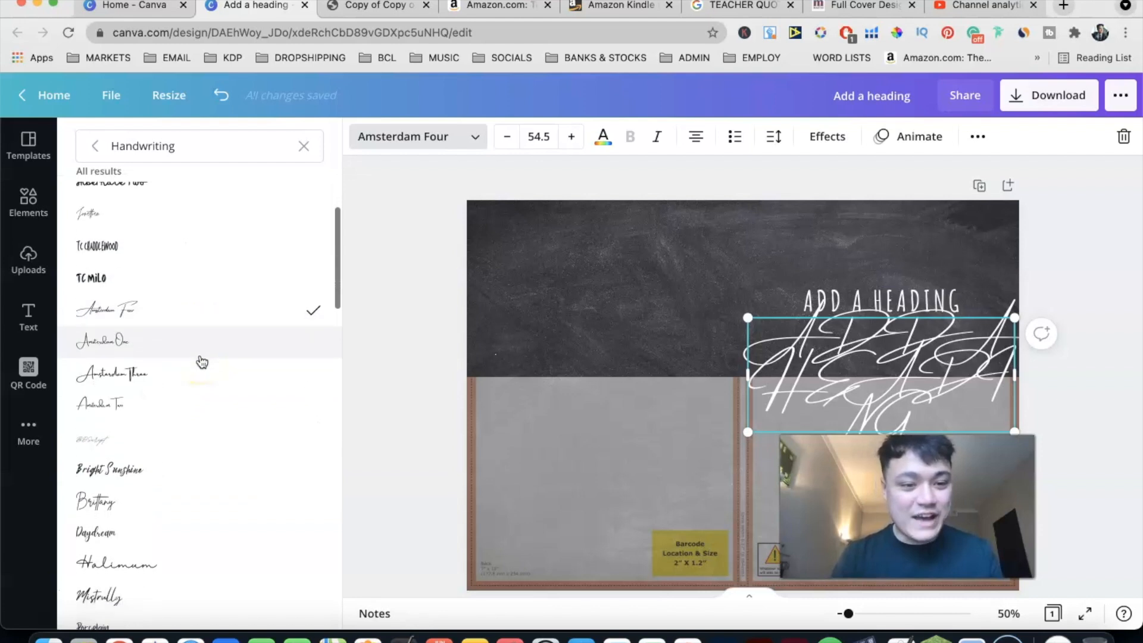
scroll(201, 361, "down", 9)
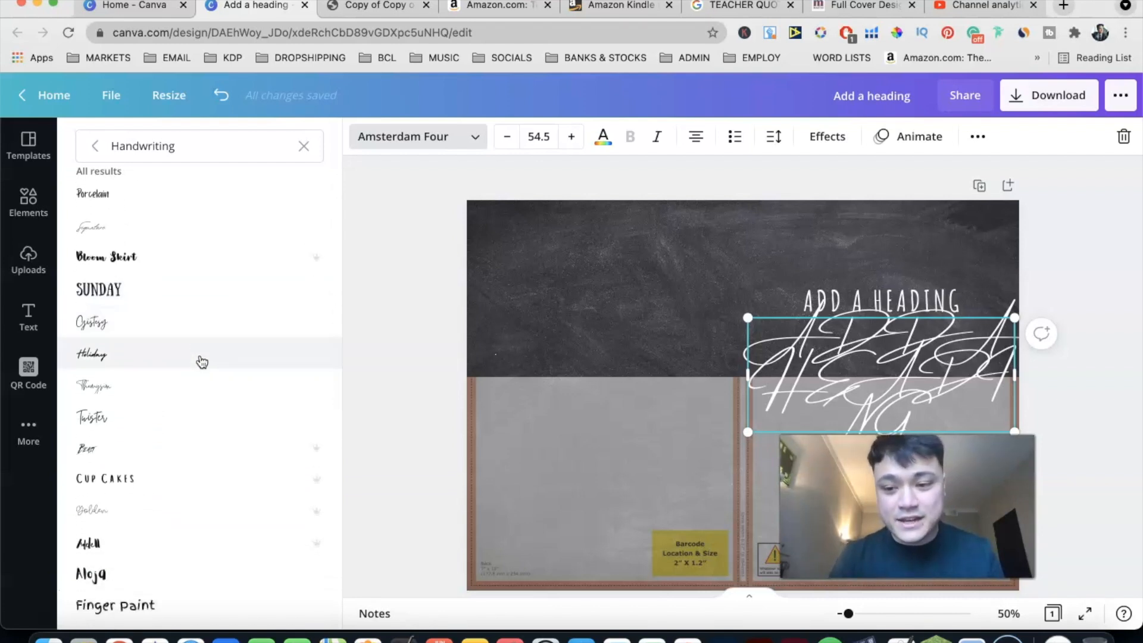
scroll(202, 362, "down", 2)
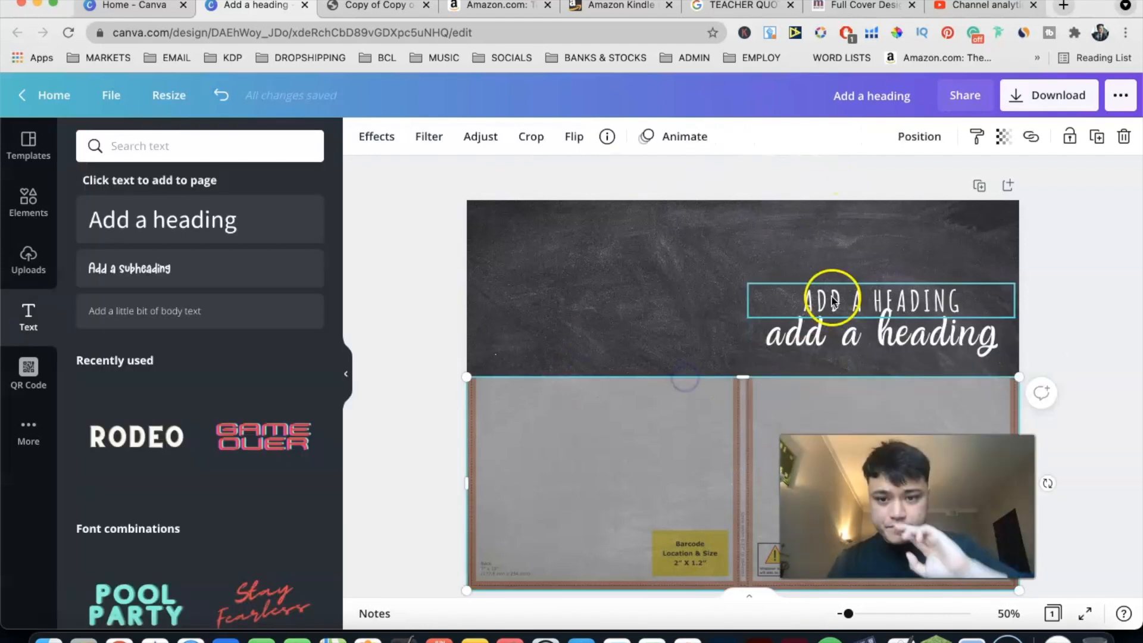
left_click(814, 328)
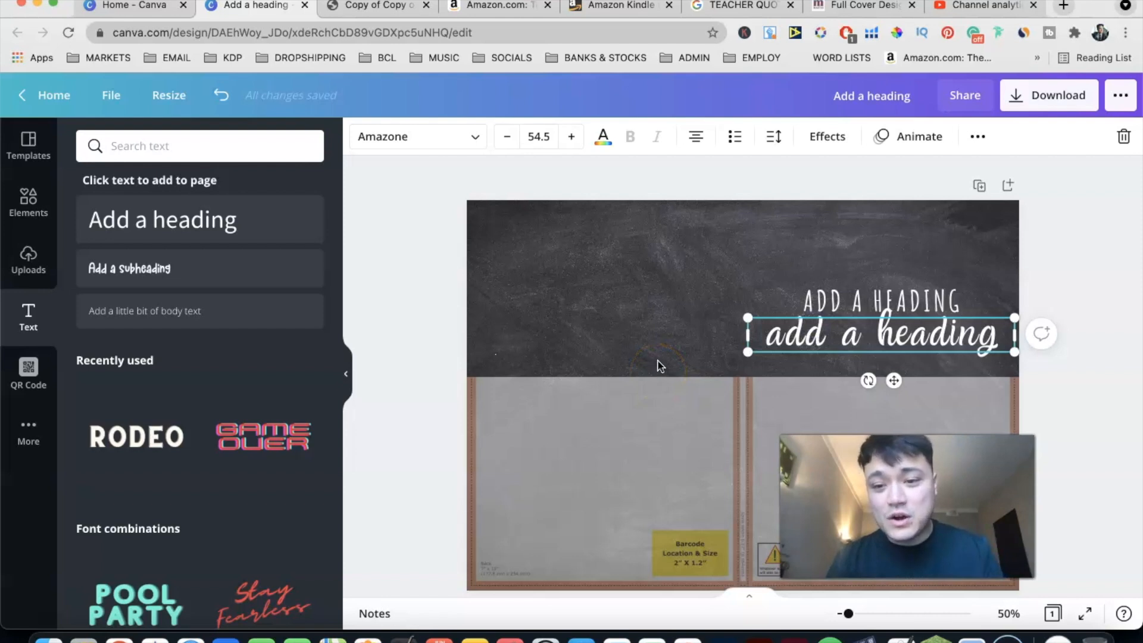
left_click(654, 316)
left_click(874, 340)
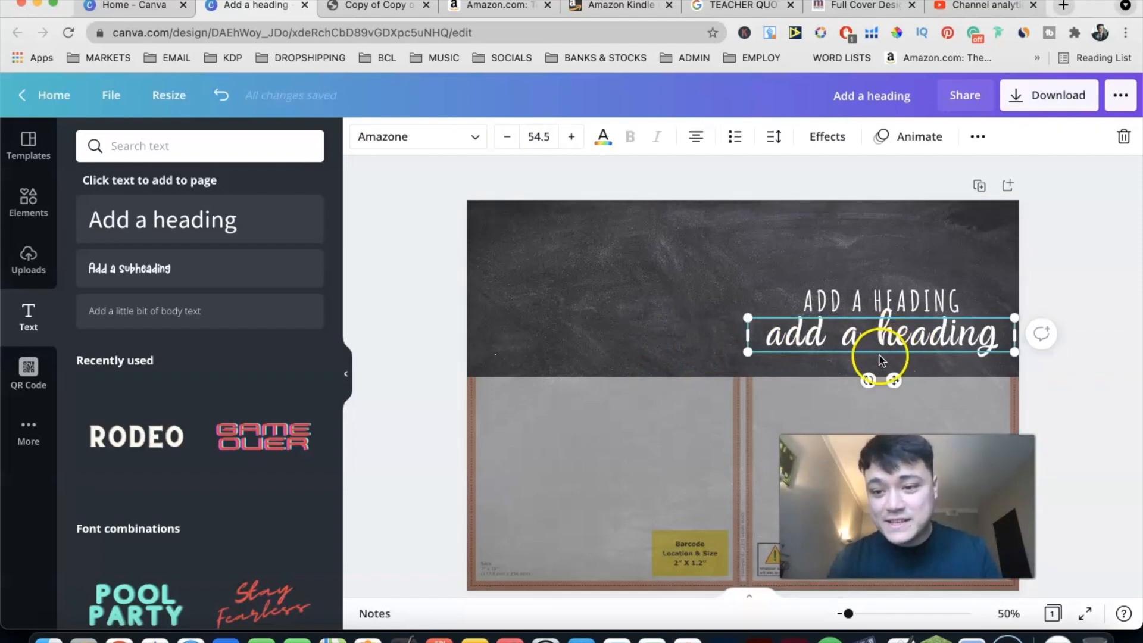
Change the upper heading to A TEACHER at size 85.5, checking the wording against the teacher quote images
left_click(885, 301)
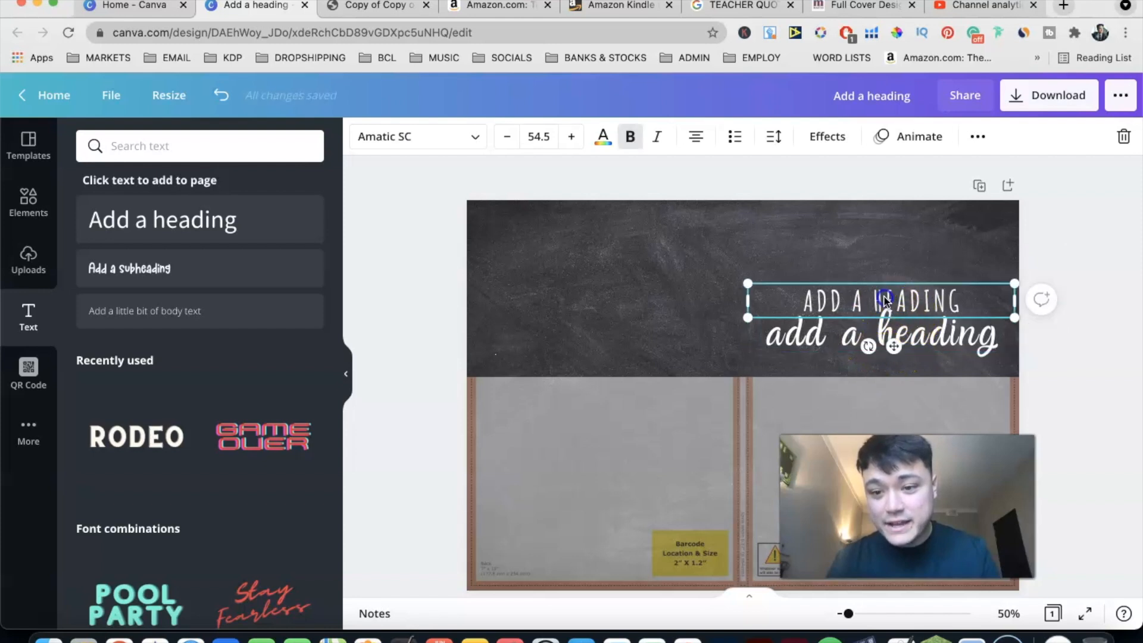
left_click_drag(885, 298, 885, 294)
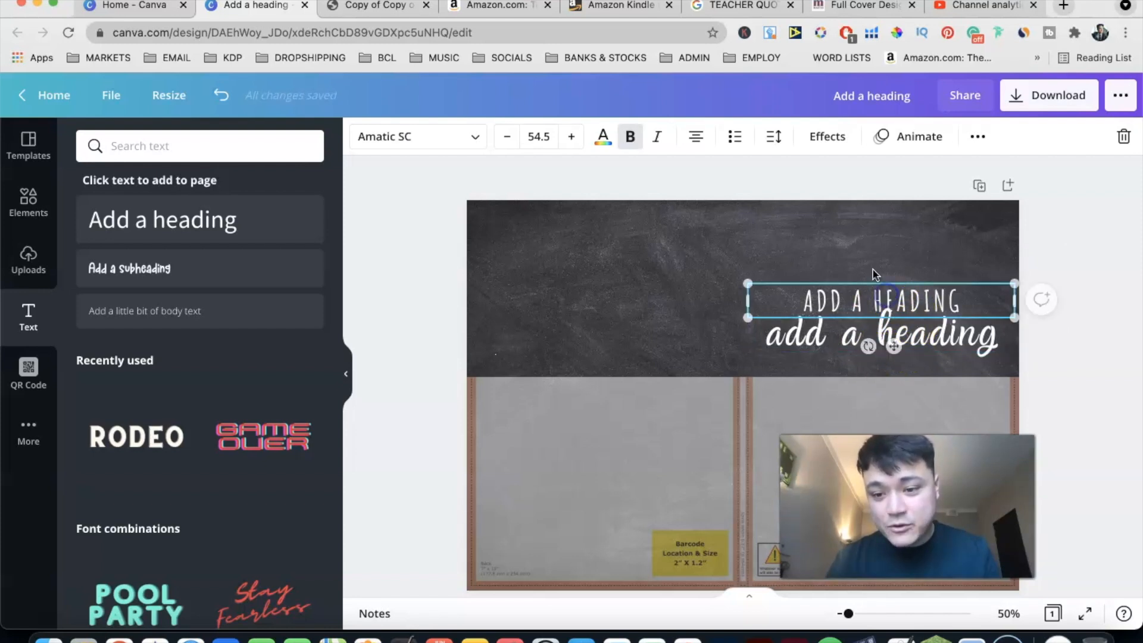
left_click(873, 271)
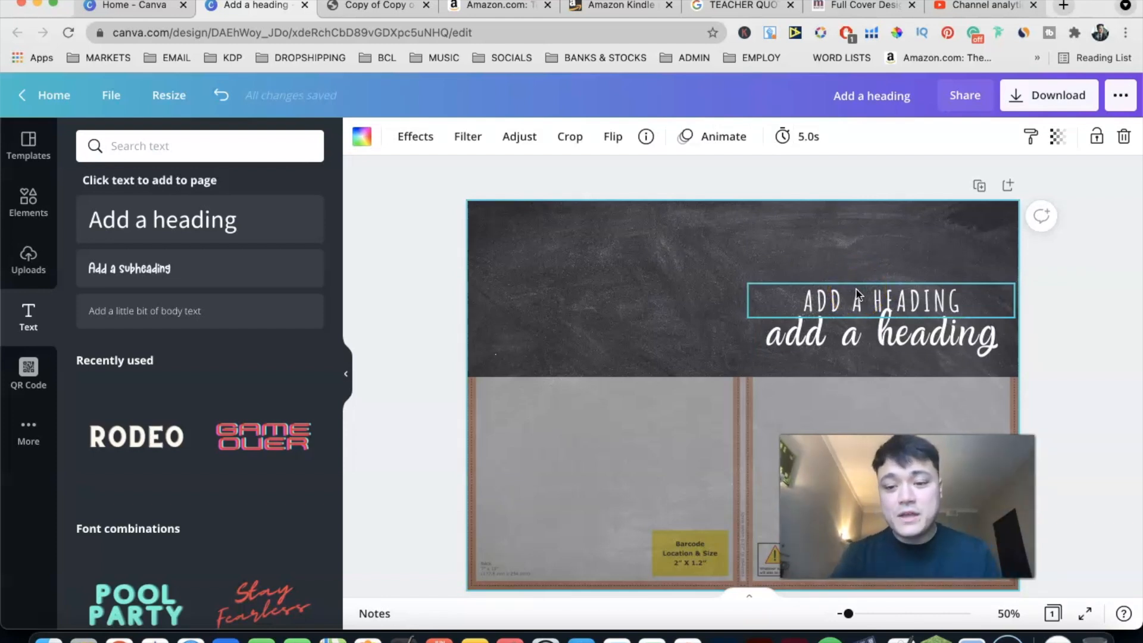
left_click(856, 290)
left_click(856, 289)
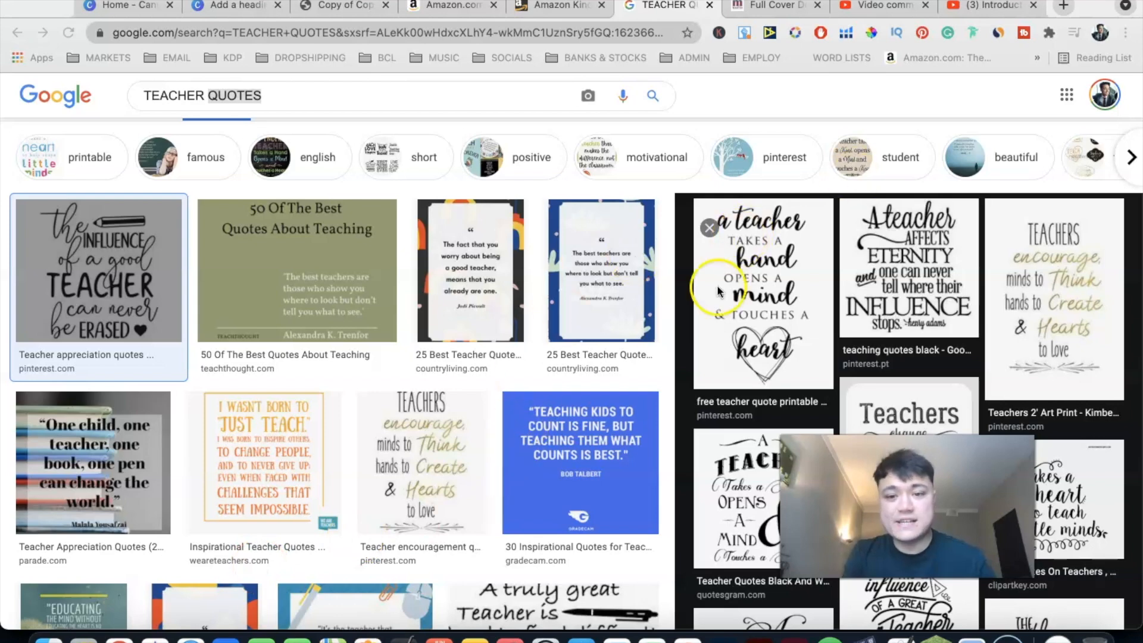
left_click(349, 8)
left_click(230, 8)
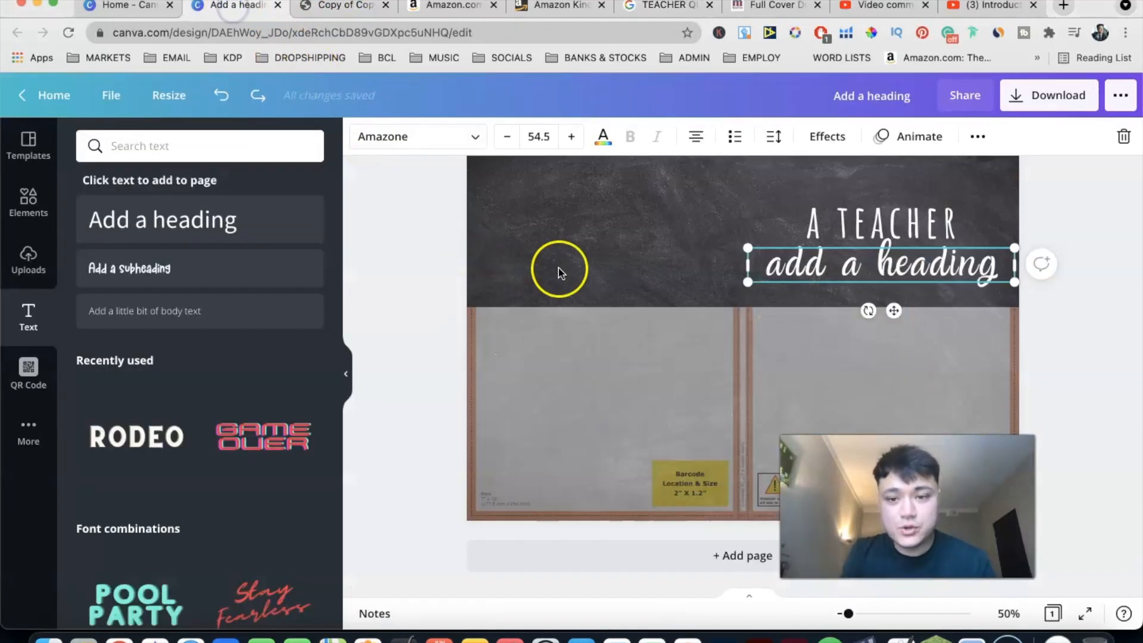
Swap the two headings' fonts, giving the teacher line Amazone and the lower heading Amatic SC
left_click(918, 256)
left_click(938, 247)
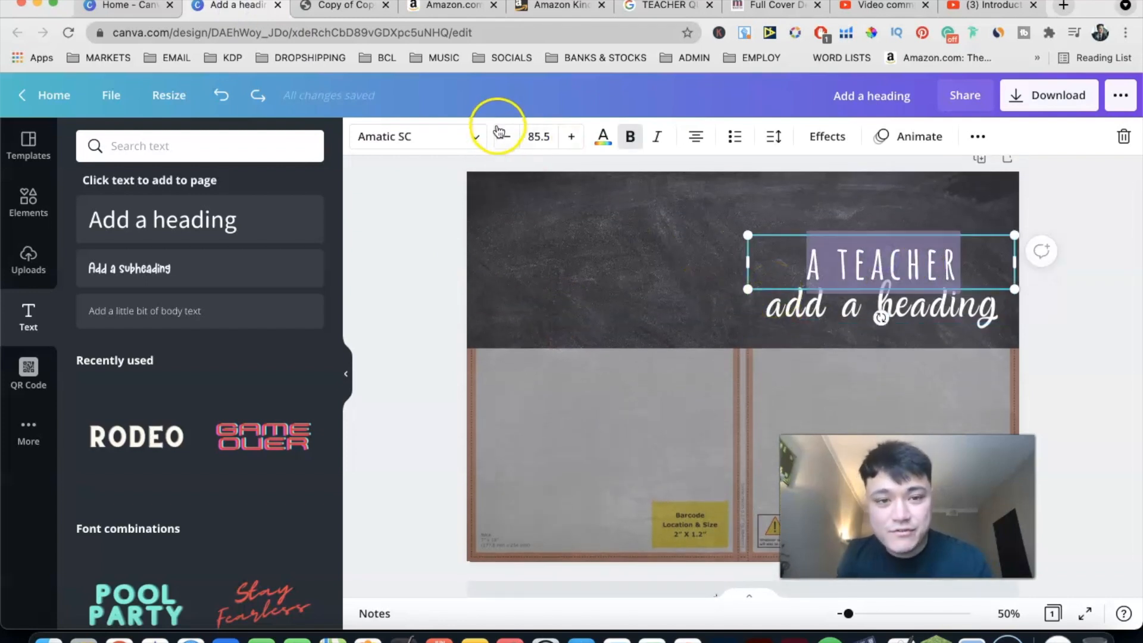
left_click(444, 134)
left_click(210, 217)
left_click(960, 313)
left_click(148, 183)
left_click(855, 264)
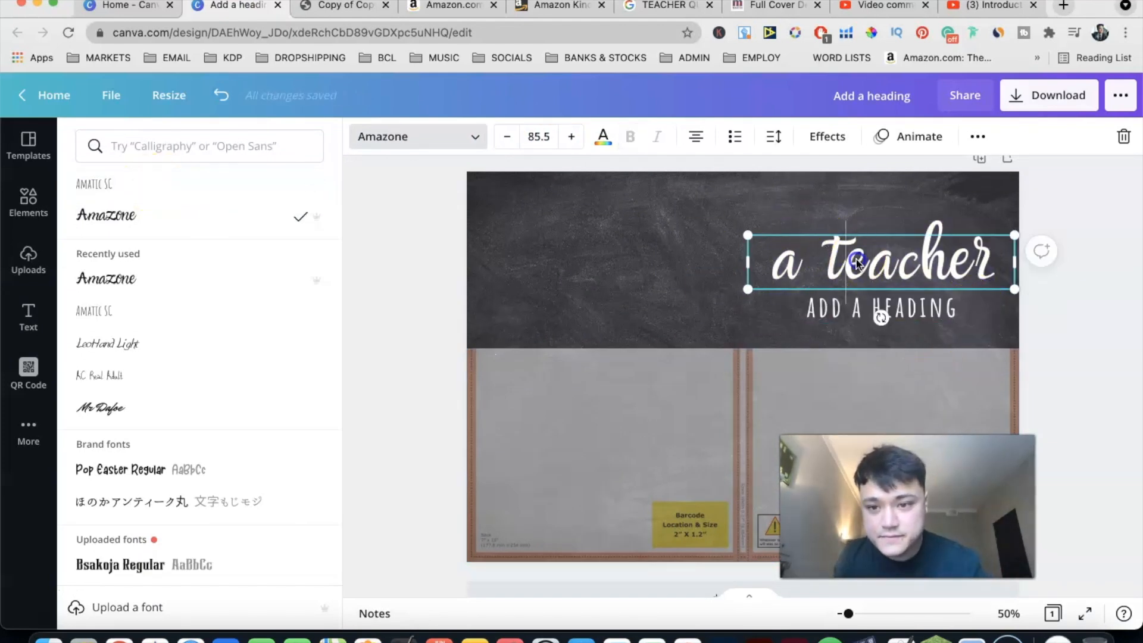
left_click(855, 264)
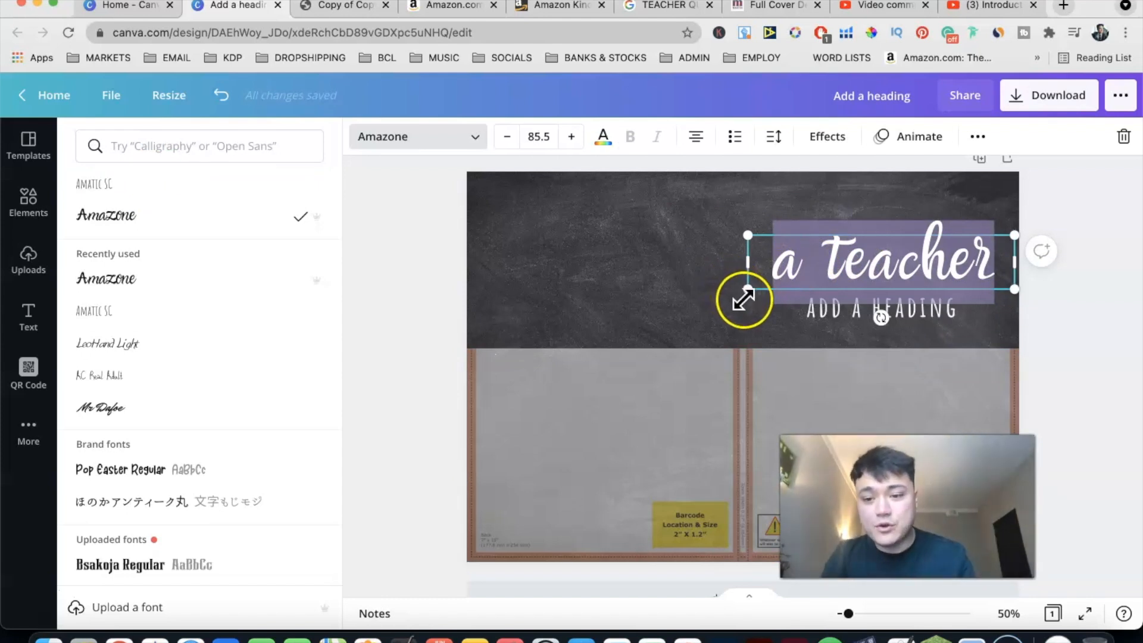
Change the lower heading to TAKES A, tuck it closer under the first line, and add a script line reading hand below
left_click(932, 315)
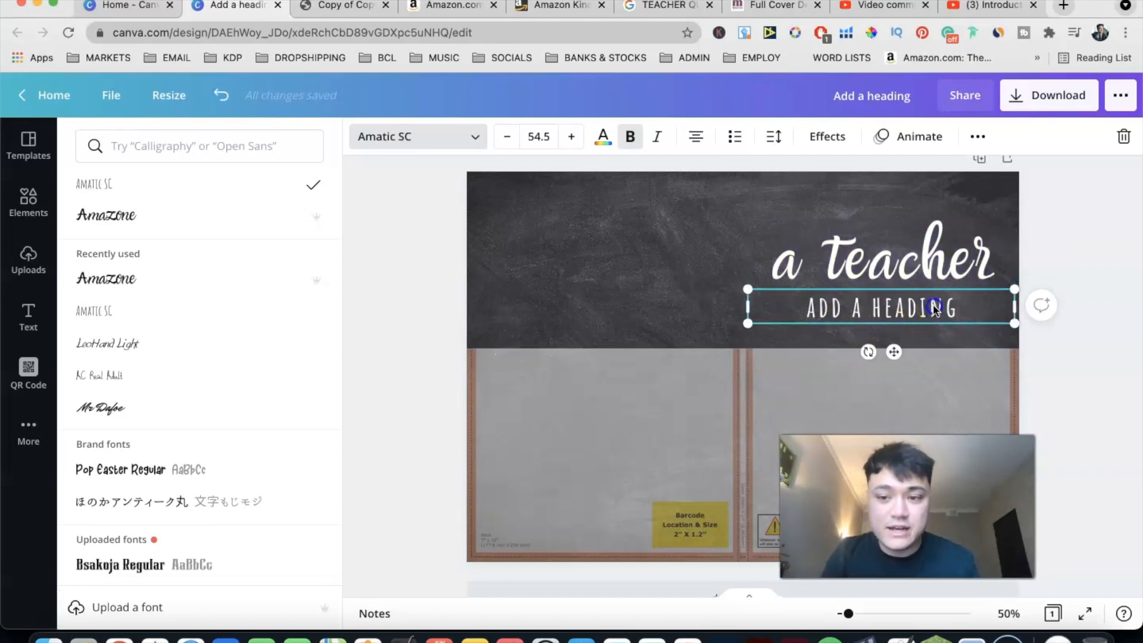
left_click_drag(932, 314, 932, 304)
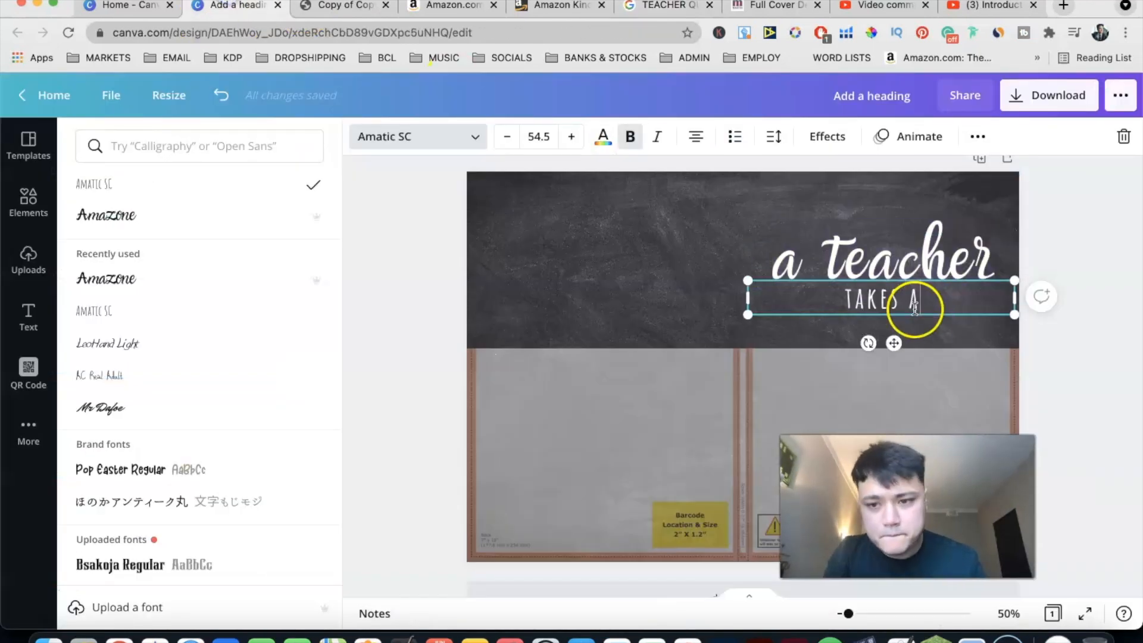
key("super+v")
type("hand")
left_click_drag(903, 347, 899, 347)
Enlarge the TAKES A line to size 69.4 and shift the hand line slightly down to make room
left_click(882, 298)
left_click_drag(1014, 280, 1023, 276)
left_click(774, 137)
left_click(969, 381)
left_click(882, 297)
left_click(575, 135)
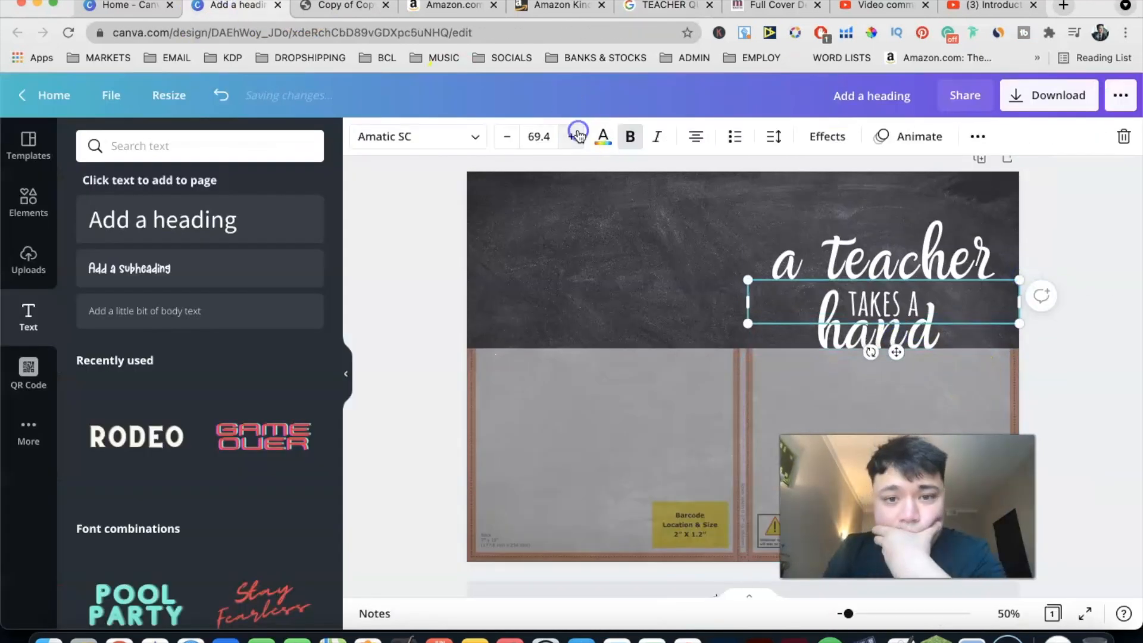
left_click_drag(934, 341, 934, 349)
Place a copy of the TAKES A line beneath hand and change its text to OPENS A
left_click(893, 305)
key("super+v")
left_click_drag(900, 315, 901, 375)
left_click(956, 263)
left_click(946, 308)
left_click(919, 375)
left_click_drag(1019, 372, 1013, 372)
double_click(917, 380)
type("OPENS A")
Place a copy of the script hand line beneath OPENS A and change its text to mind
key("super+v")
left_click_drag(909, 346, 911, 412)
double_click(911, 412)
type("mind")
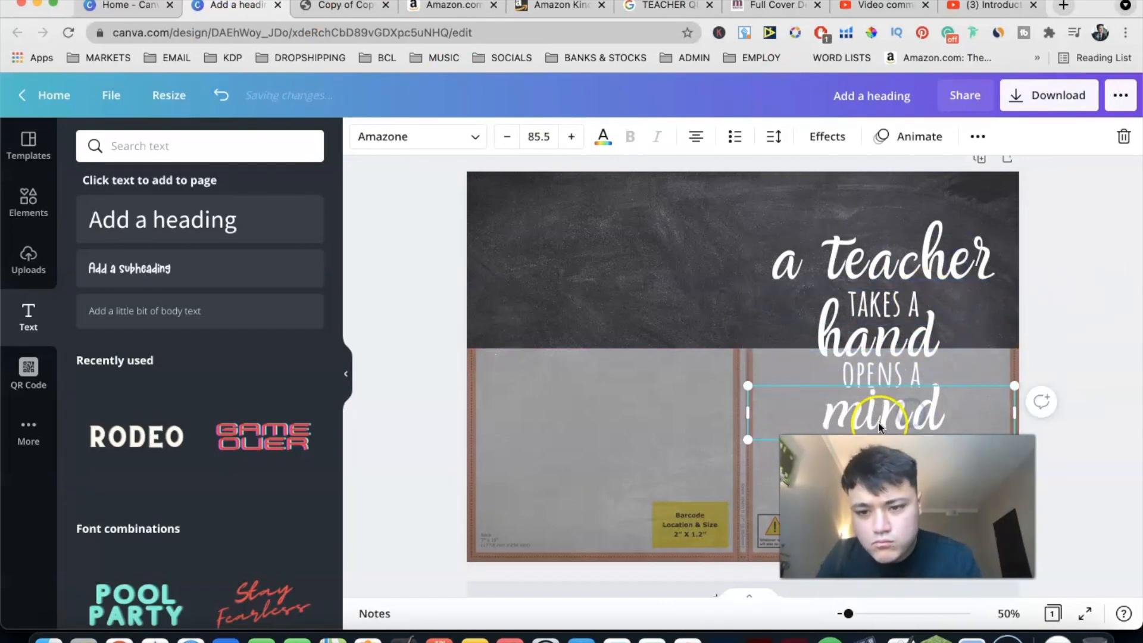
Check the quote wording in the image results and add an Amatic SC line reading & TOUCHES A beneath mind
scroll(877, 421, "down", 1)
left_click(652, 6)
left_click(238, 6)
key("super+v")
left_click_drag(904, 346, 919, 465)
double_click(907, 410)
type("& TOUCHES A")
Recheck the reference quote and finish the lettering with a script line reading heart beneath & TOUCHES A
left_click(651, 6)
left_click(242, 6)
left_click(923, 362)
key("super+v")
double_click(863, 452)
type("heart")
Reduce the stacked quote so its script lines are size 80.5, and reposition the lines together on the front cover
scroll(919, 464, "up", 2)
left_click_drag(1083, 276, 910, 520)
left_click_drag(1101, 248, 893, 532)
left_click_drag(895, 522, 895, 505)
left_click_drag(1019, 543, 1016, 531)
key("super+z")
left_click(508, 136)
left_click(1061, 268)
left_click_drag(883, 270, 883, 279)
left_click_drag(1078, 238, 921, 510)
left_click(1094, 513)
left_click(855, 452)
Crop the KDP template overlay from its upper edge to a thin strip along the cover's bottom, exposing the chalkboard
left_click(888, 553)
left_click(1104, 135)
left_click(1104, 136)
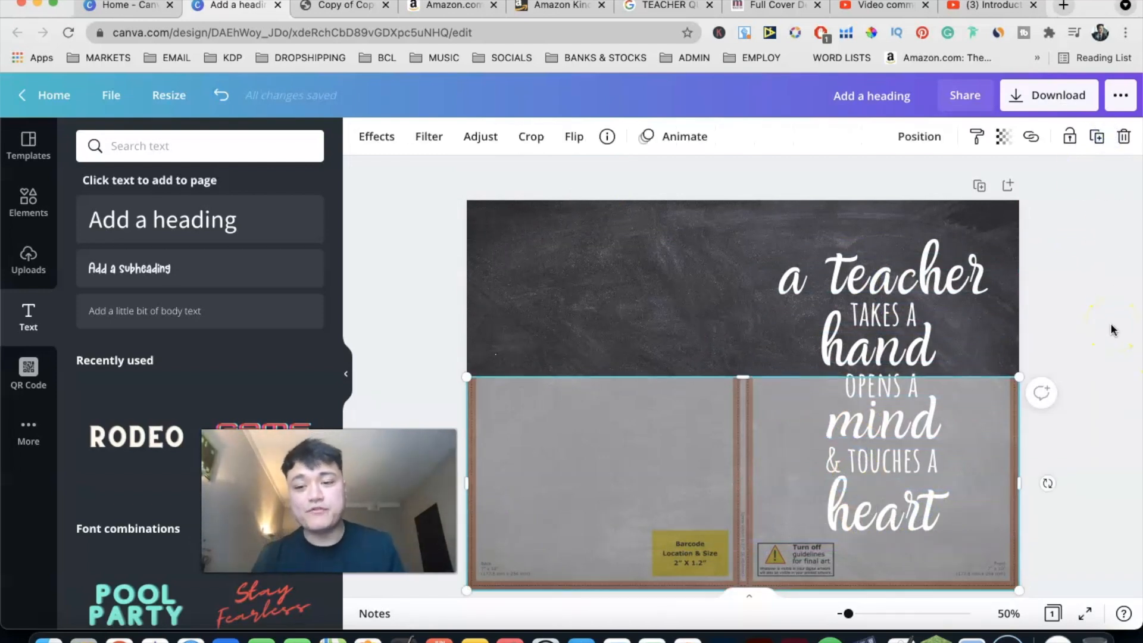
left_click_drag(743, 377, 743, 383)
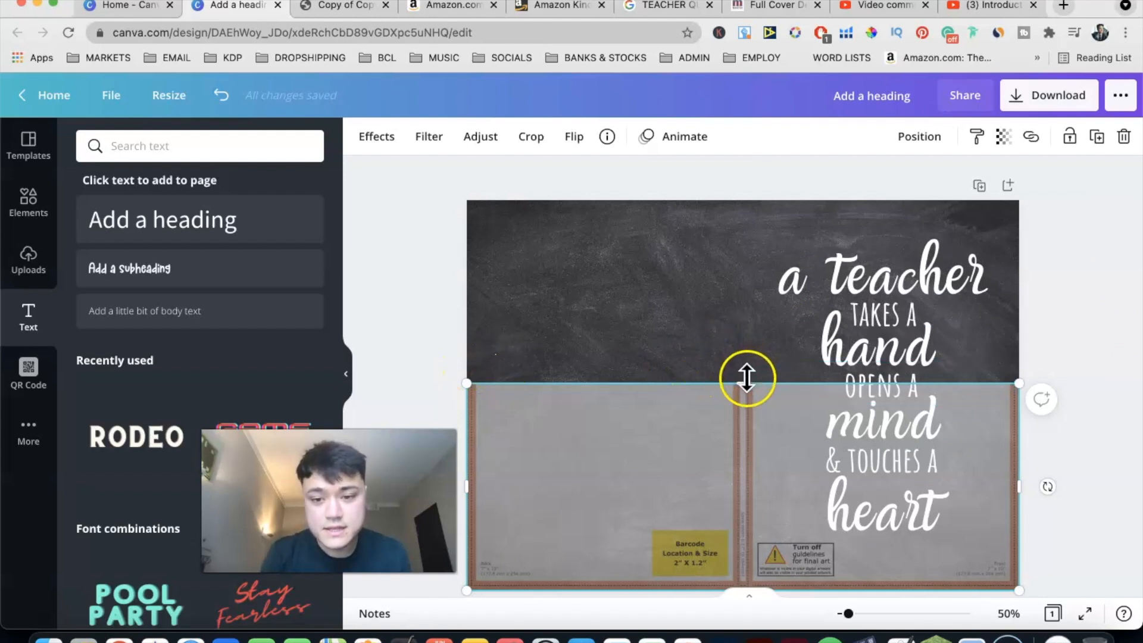
left_click_drag(742, 387, 710, 569)
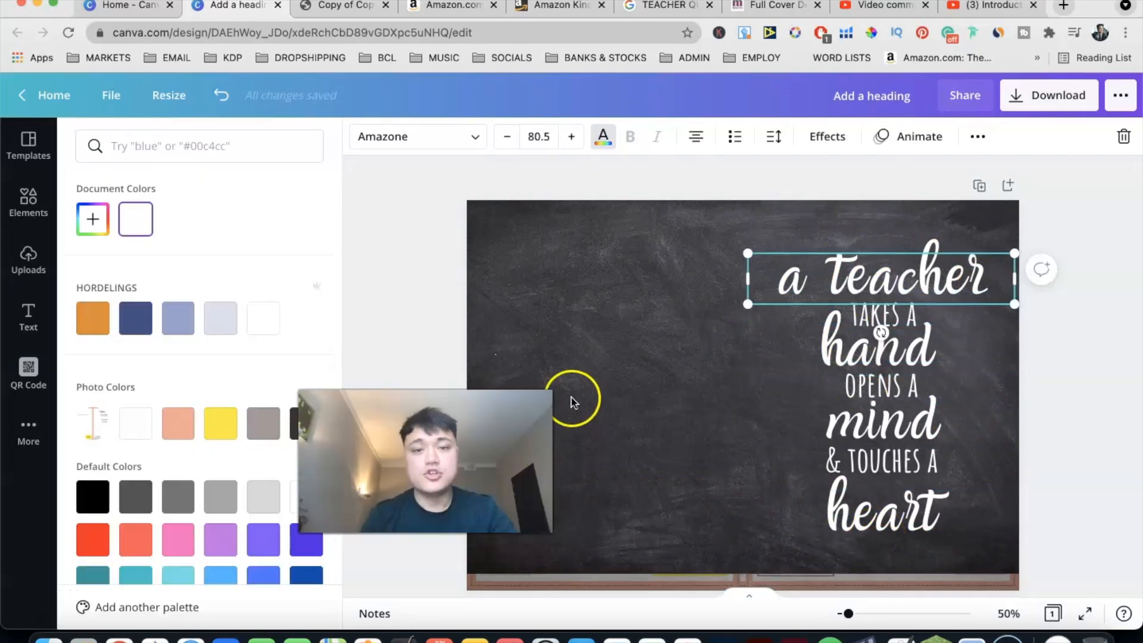
Deselect the quote lettering and switch to the Amazon teacher notebook listing to compare its cover design
left_click(670, 384)
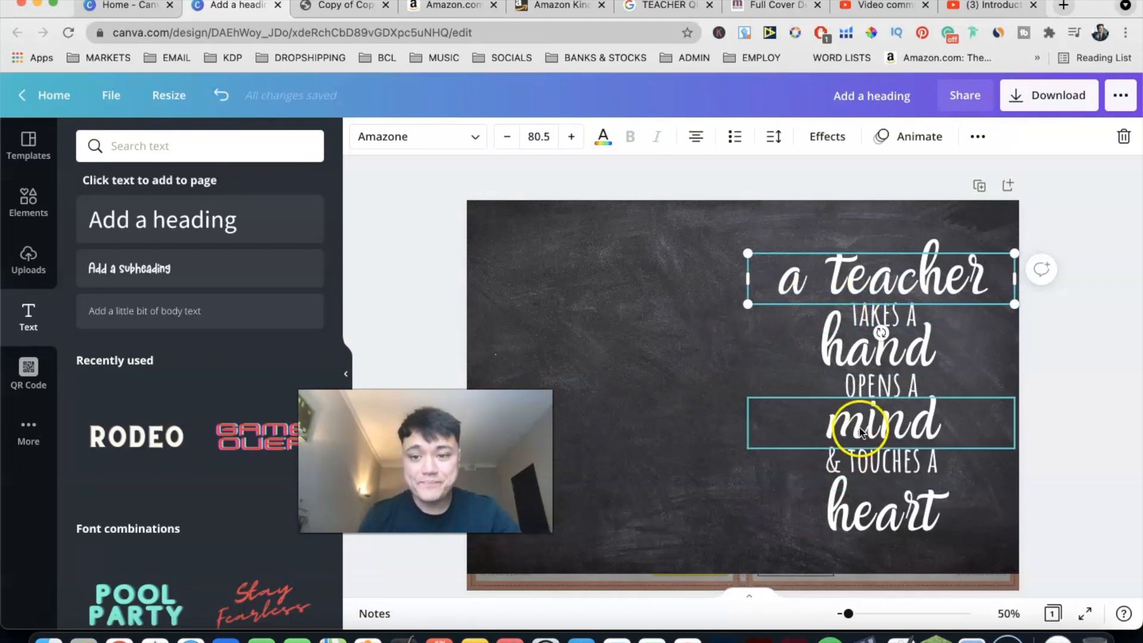
left_click(1064, 411)
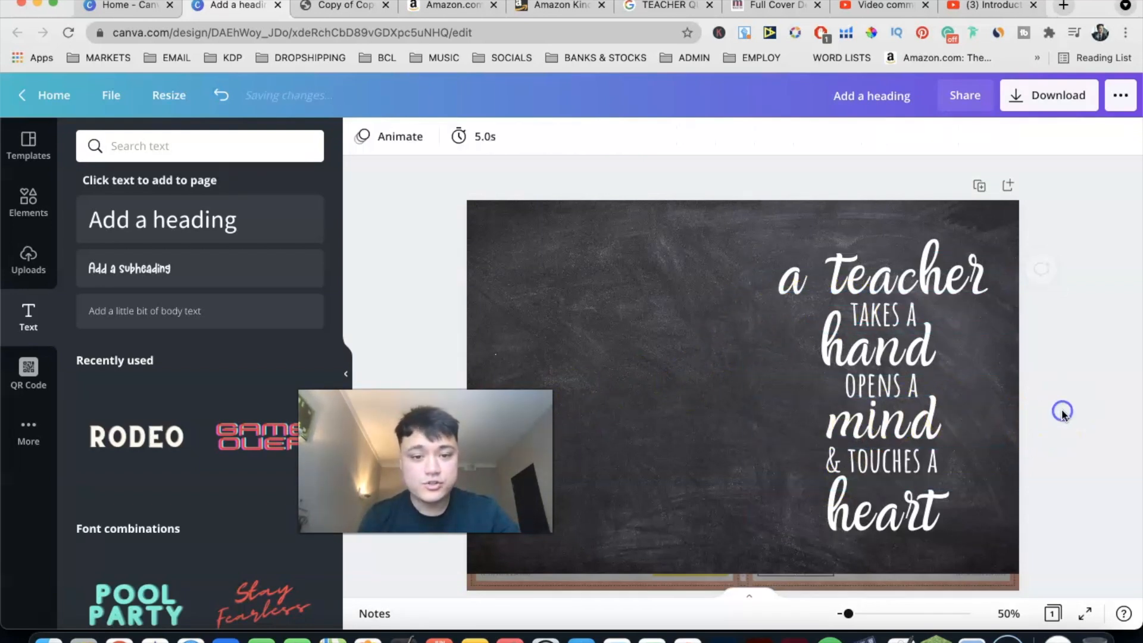
left_click(428, 3)
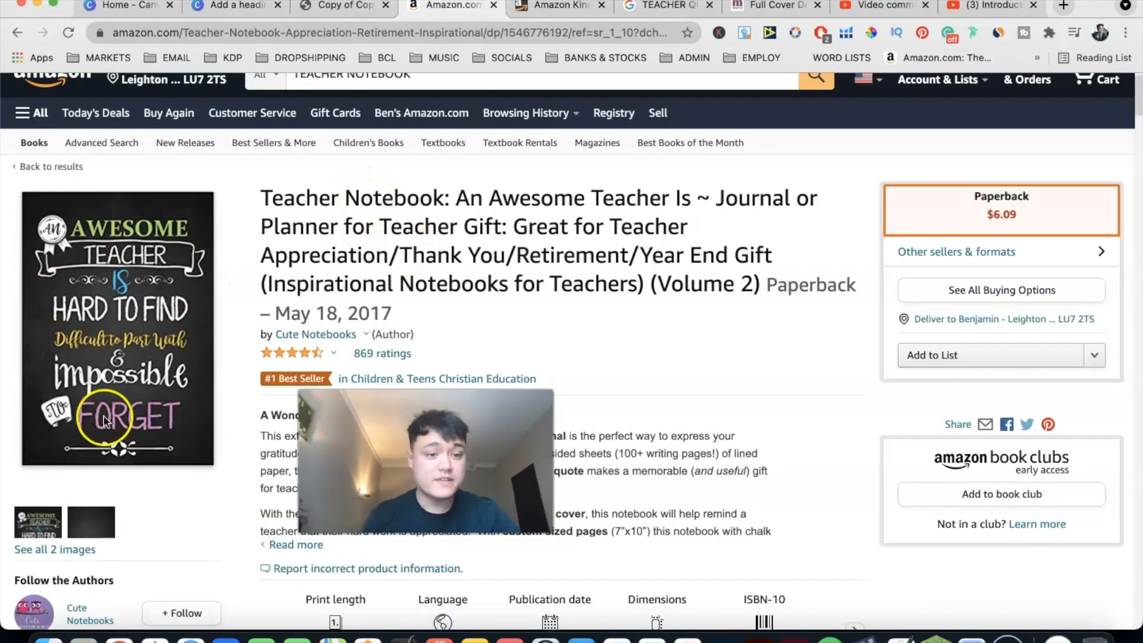
Switch back to the Canva design and recolor the TAKES A line light blue, #99CFEF
left_click(344, 12)
left_click(238, 5)
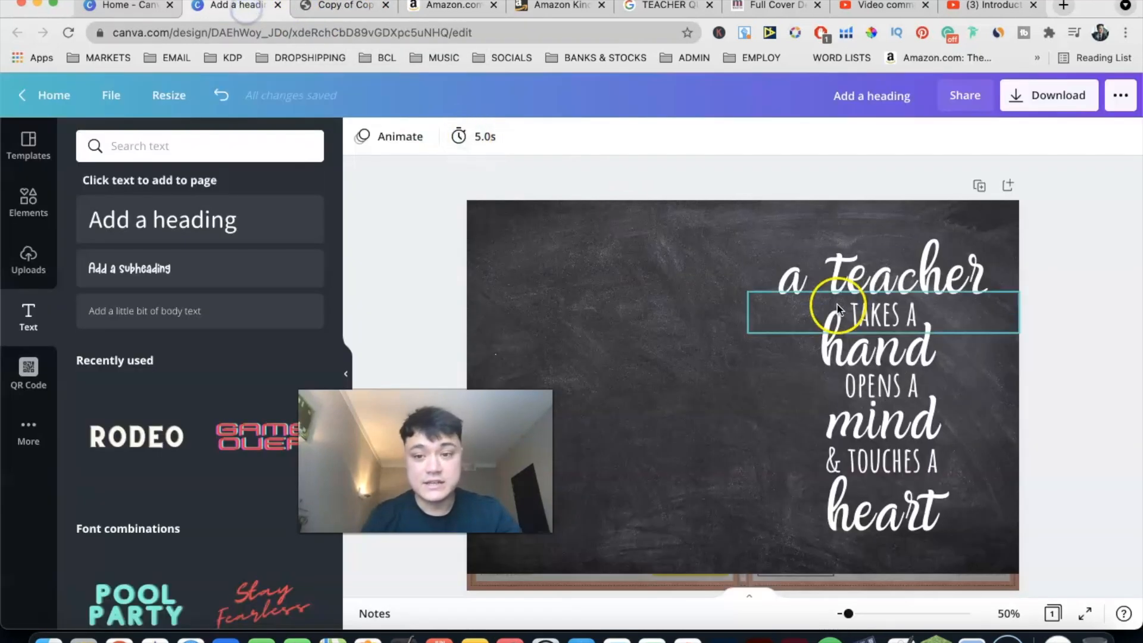
left_click(872, 306)
left_click(608, 136)
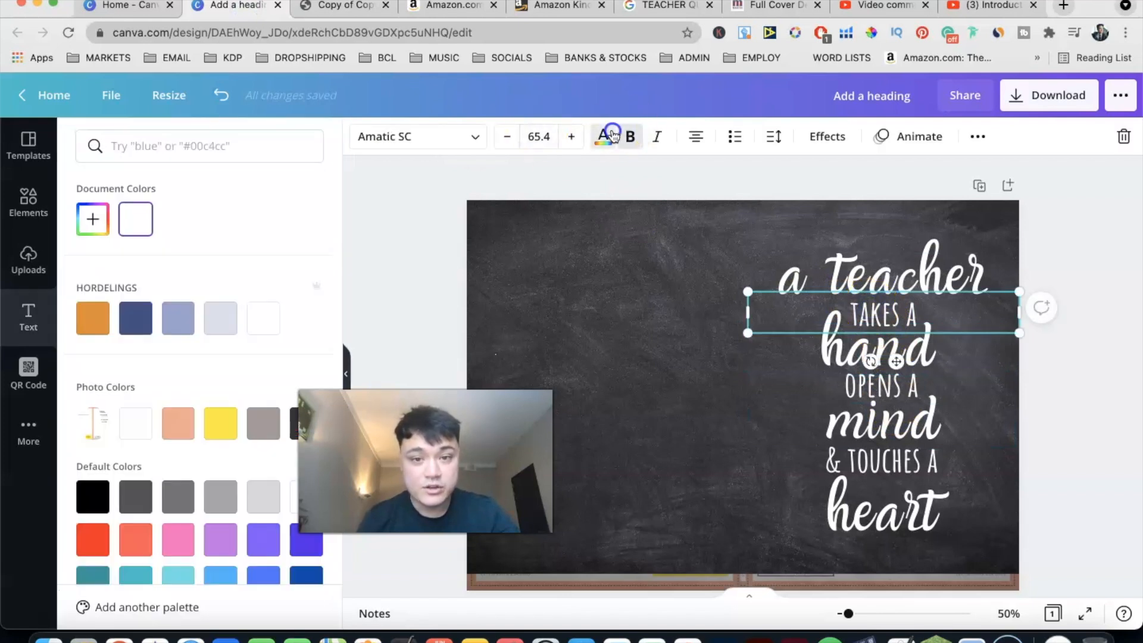
left_click(92, 220)
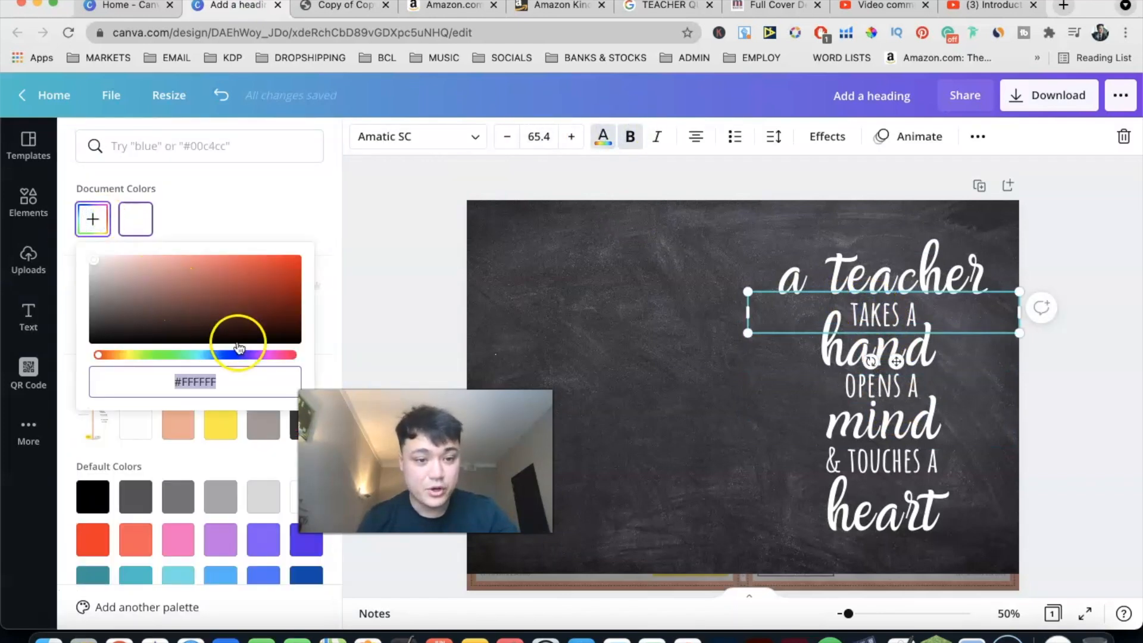
left_click(221, 576)
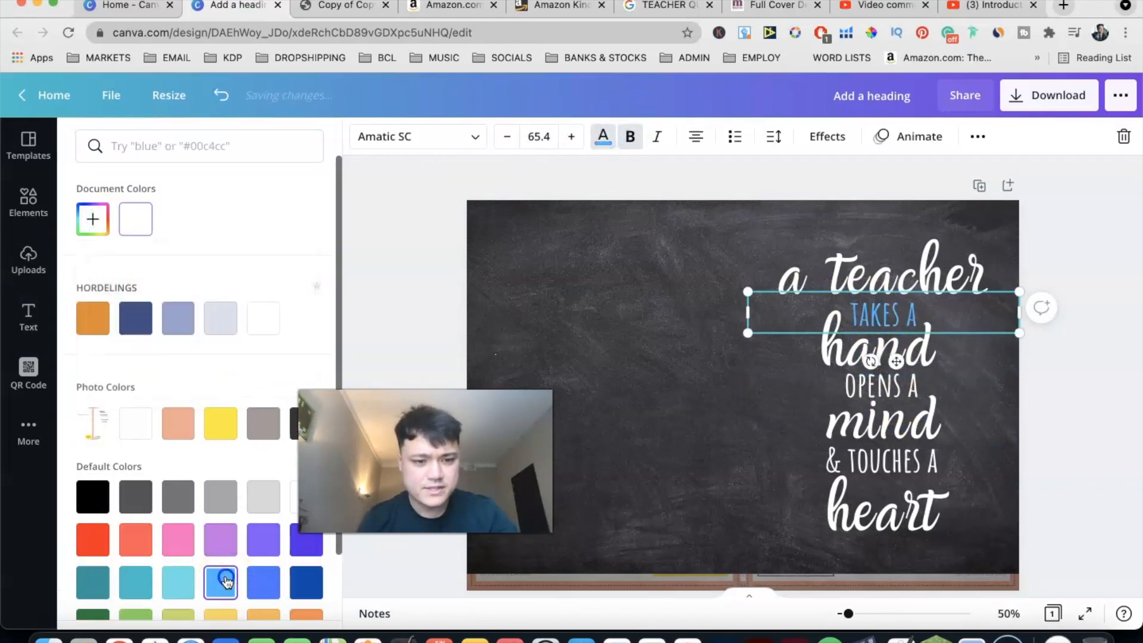
left_click(91, 212)
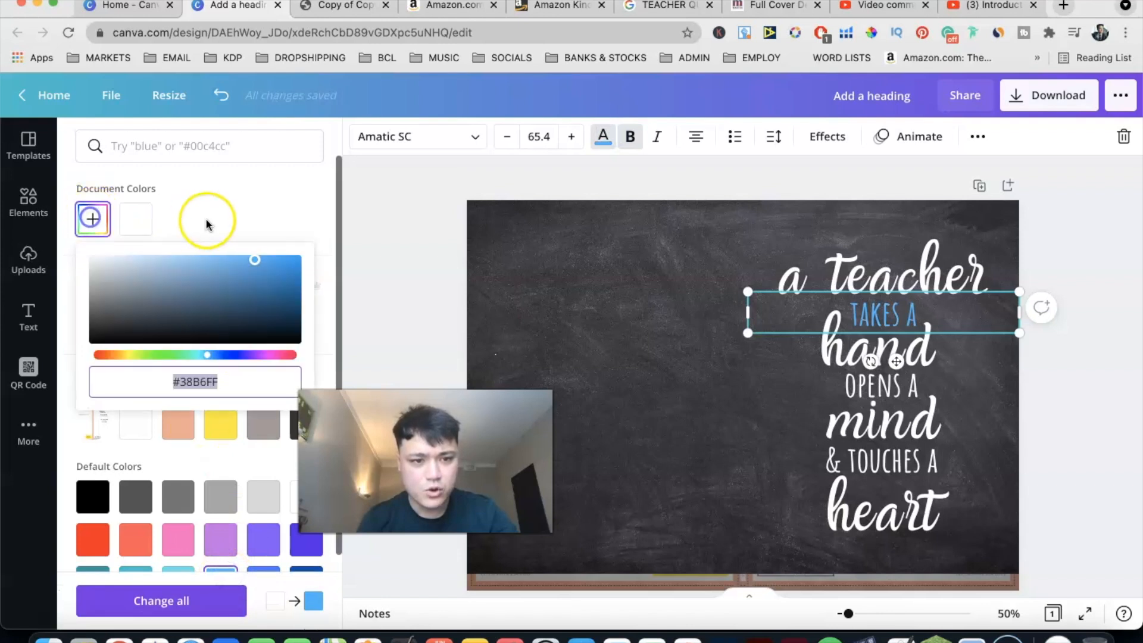
left_click(235, 258)
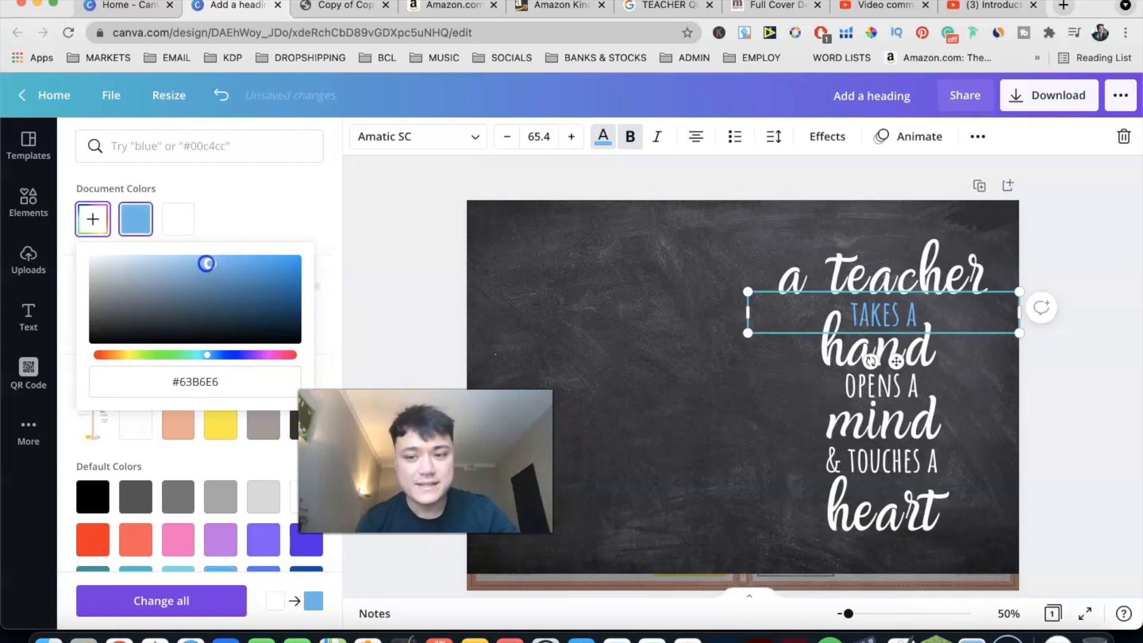
left_click_drag(188, 263, 177, 260)
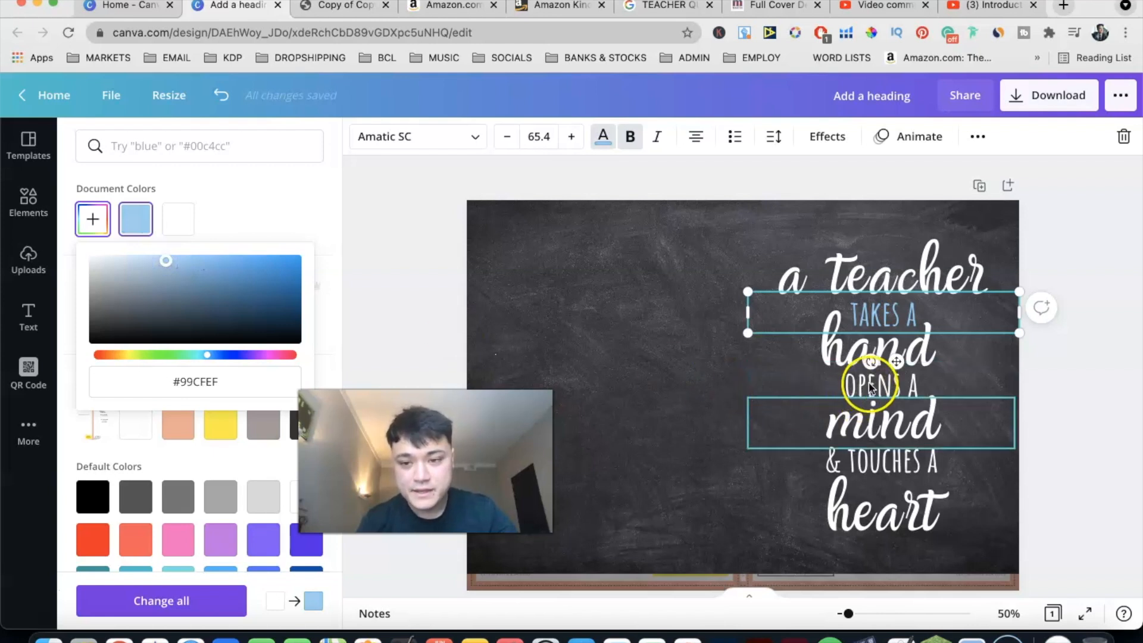
Recolor the OPENS A line pale green by shifting the hue of the light blue document color
left_click(938, 381)
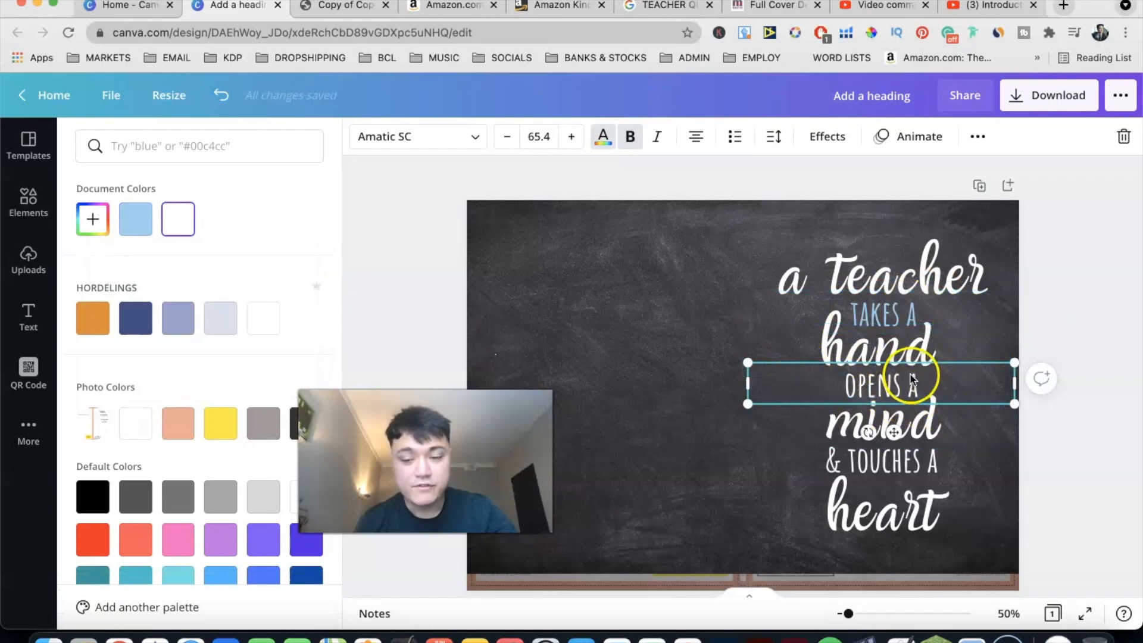
left_click(141, 238)
left_click(92, 218)
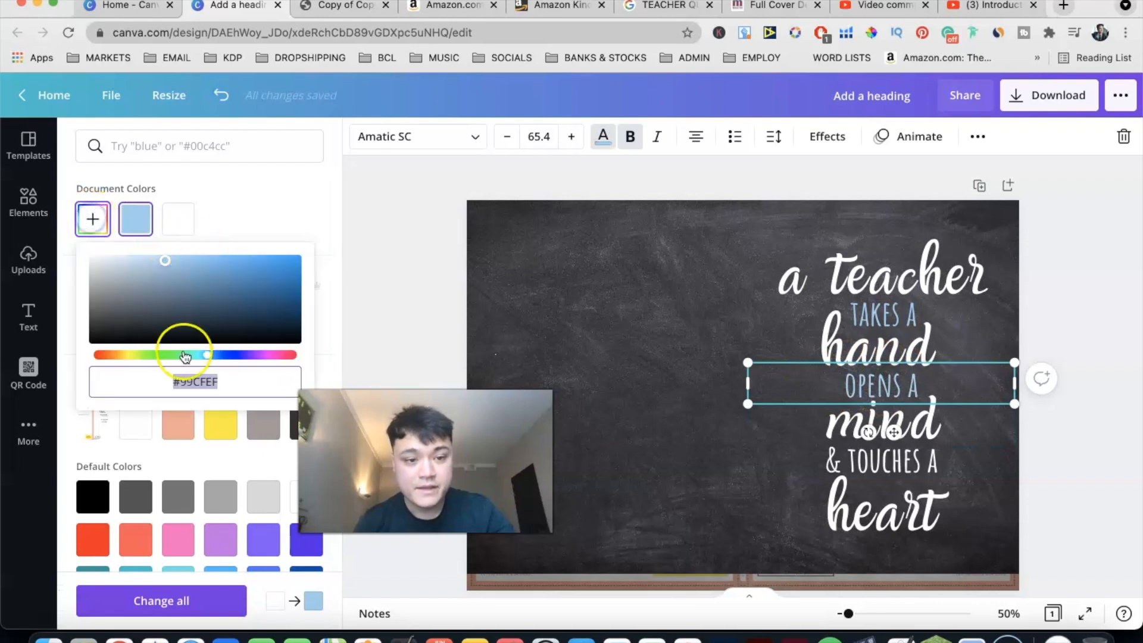
left_click_drag(206, 355, 177, 356)
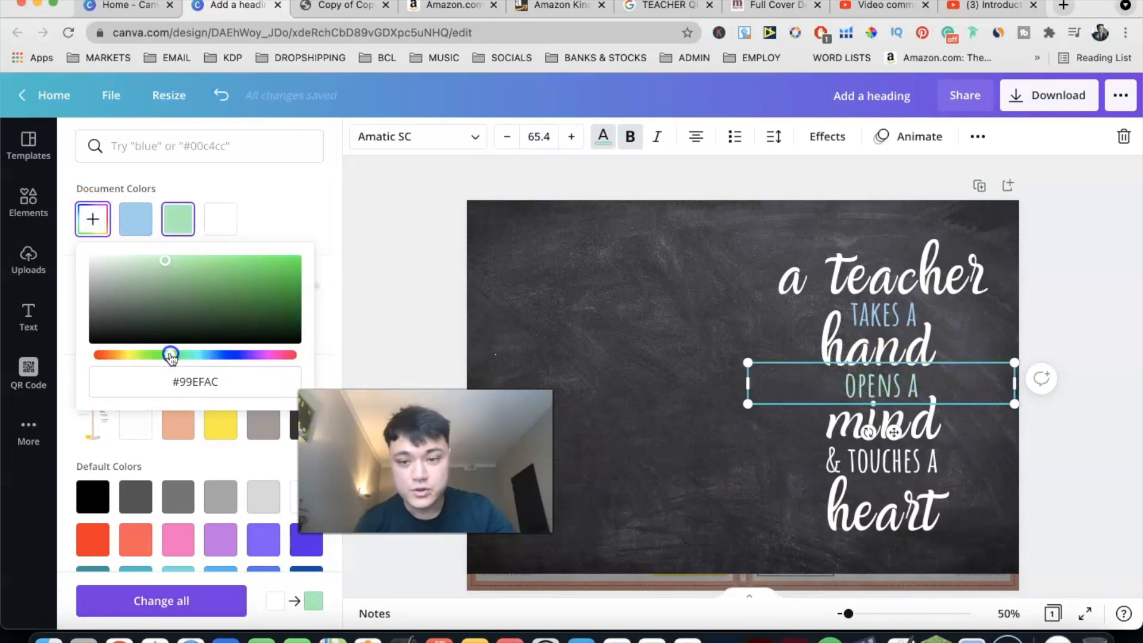
Recolor the & TOUCHES A line pale yellow, #EFE699, and deselect it without altering the chalkboard background
left_click(911, 465)
left_click(136, 227)
left_click(172, 229)
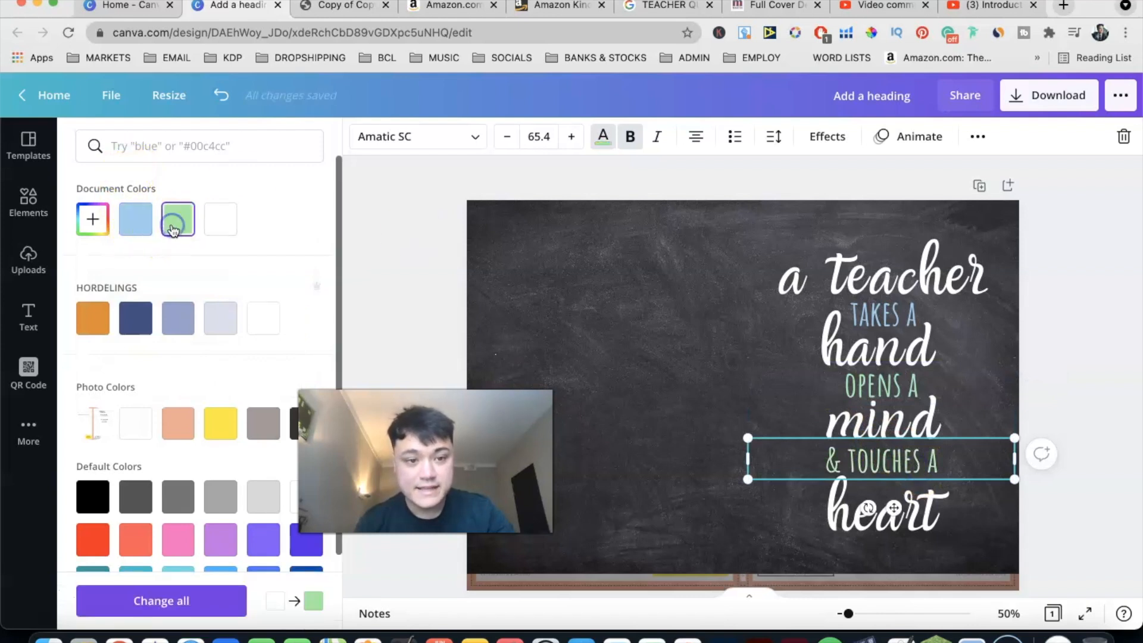
left_click(93, 220)
left_click_drag(170, 357, 127, 356)
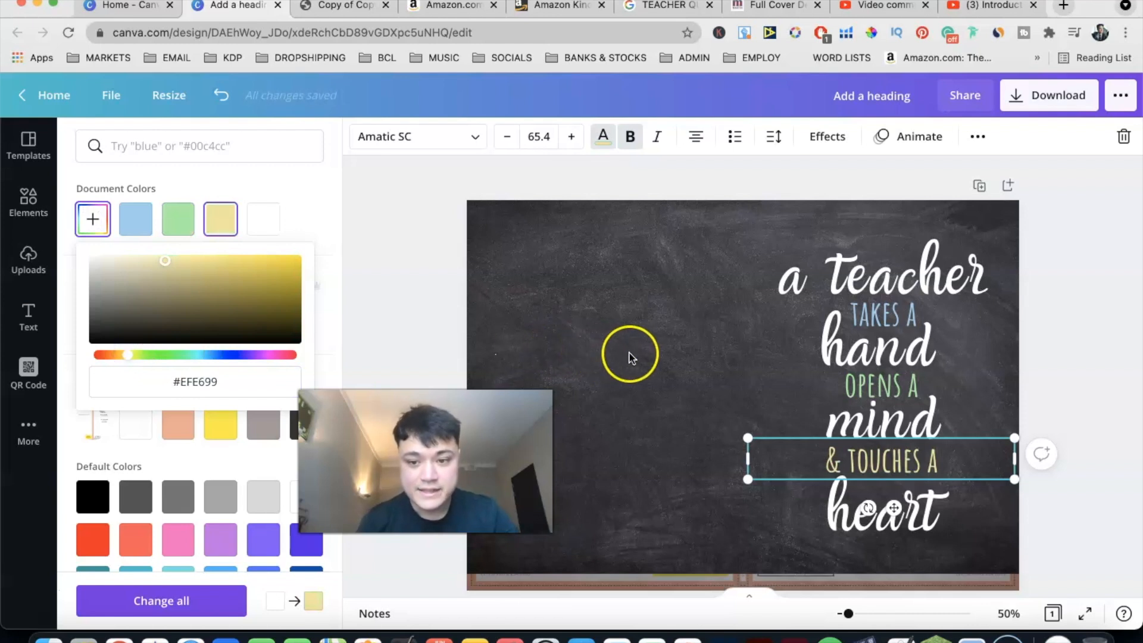
double_click(630, 357)
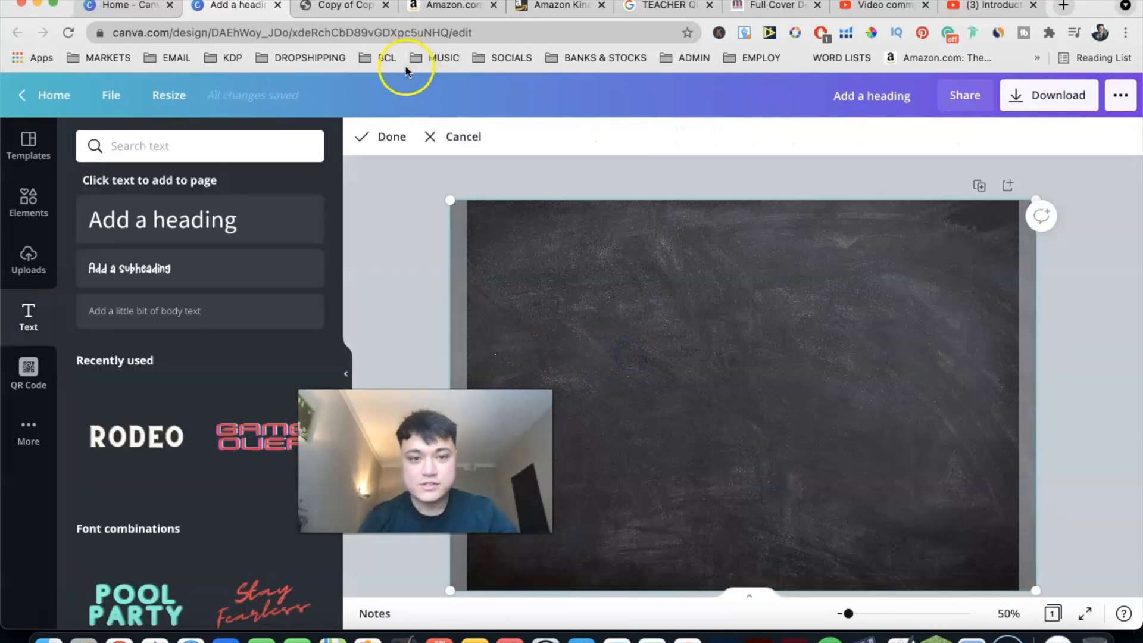
left_click(384, 136)
Recrop the KDP template overlay from its upper edge to a thin strip along the cover's bottom
scroll(759, 375, "down", 2)
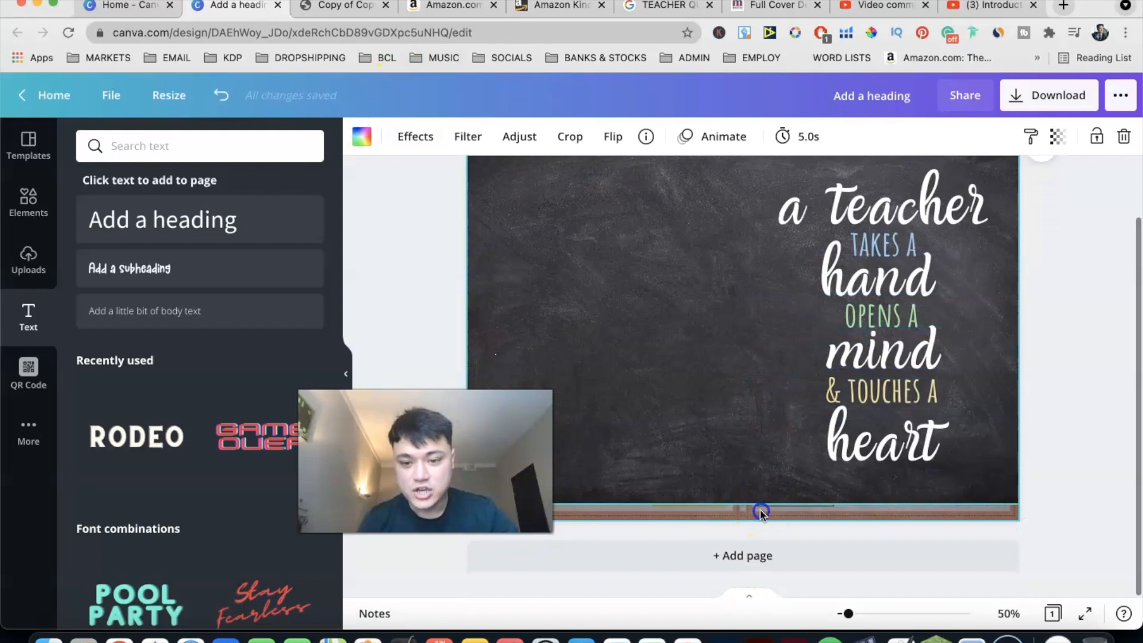
left_click(760, 510)
left_click_drag(771, 272, 750, 502)
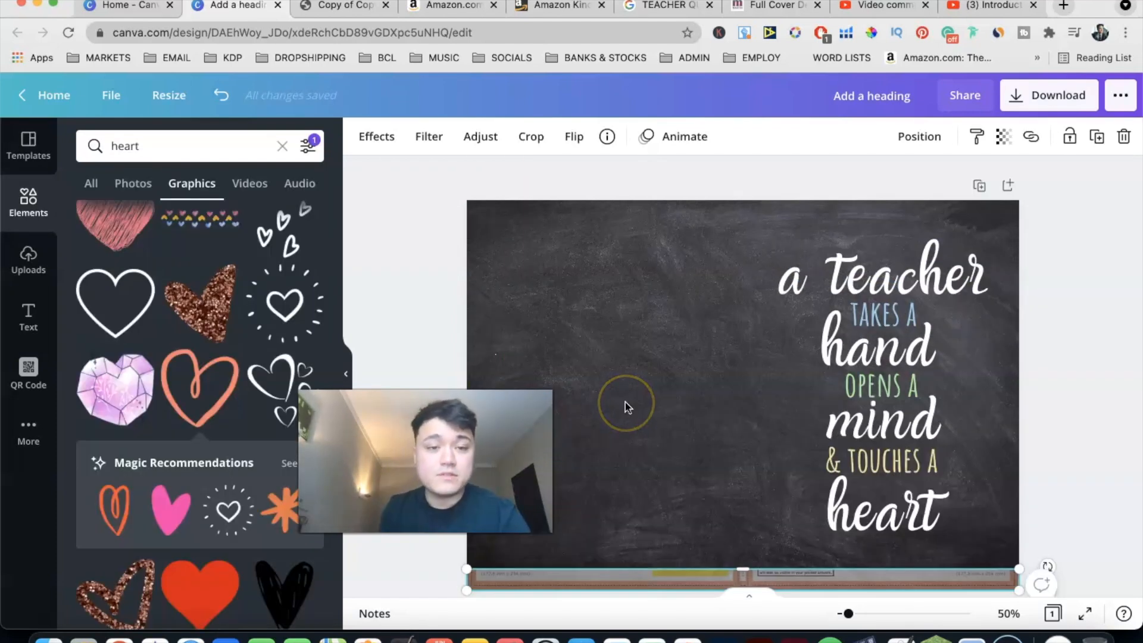
Compare the cover with the Amazon teacher notebook listing's design and return to the Canva cover
left_click(436, 6)
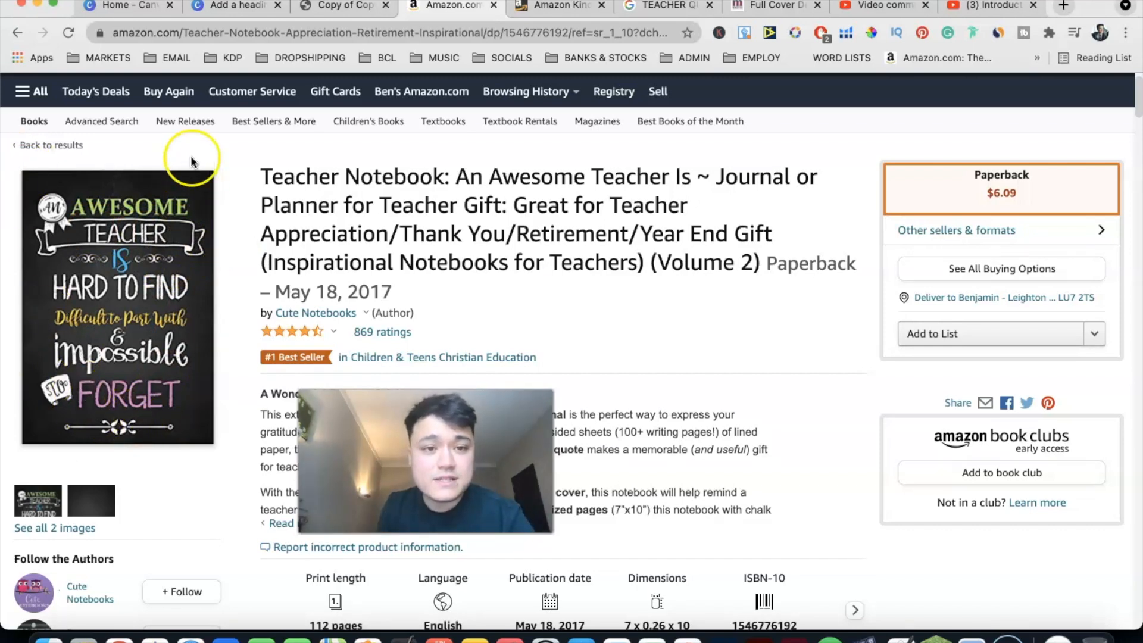
left_click(261, 7)
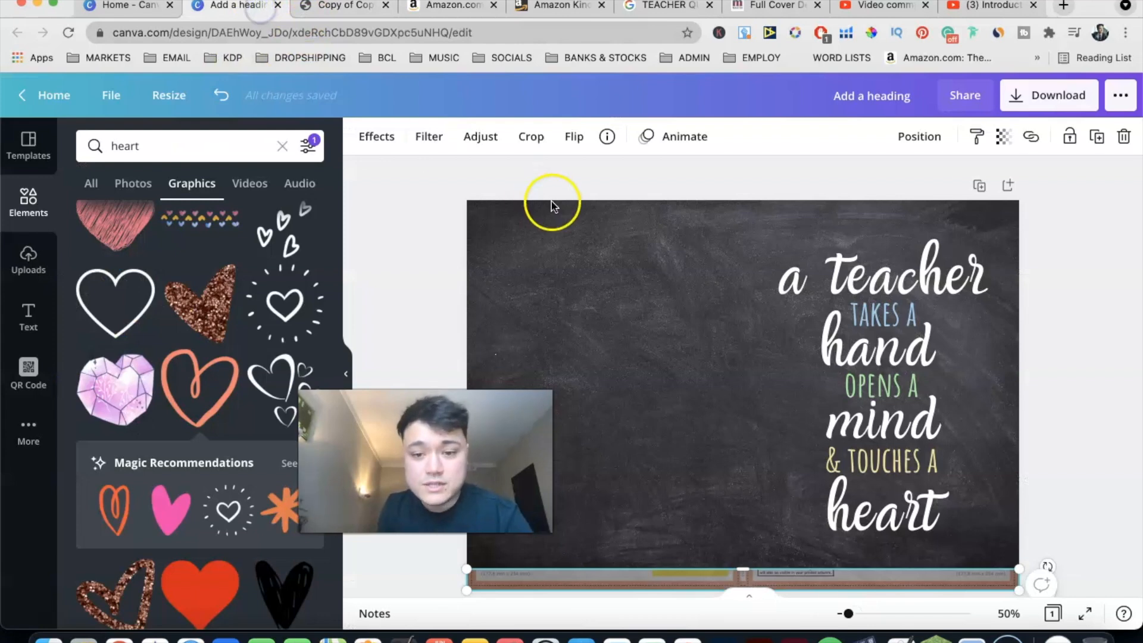
left_click(411, 7)
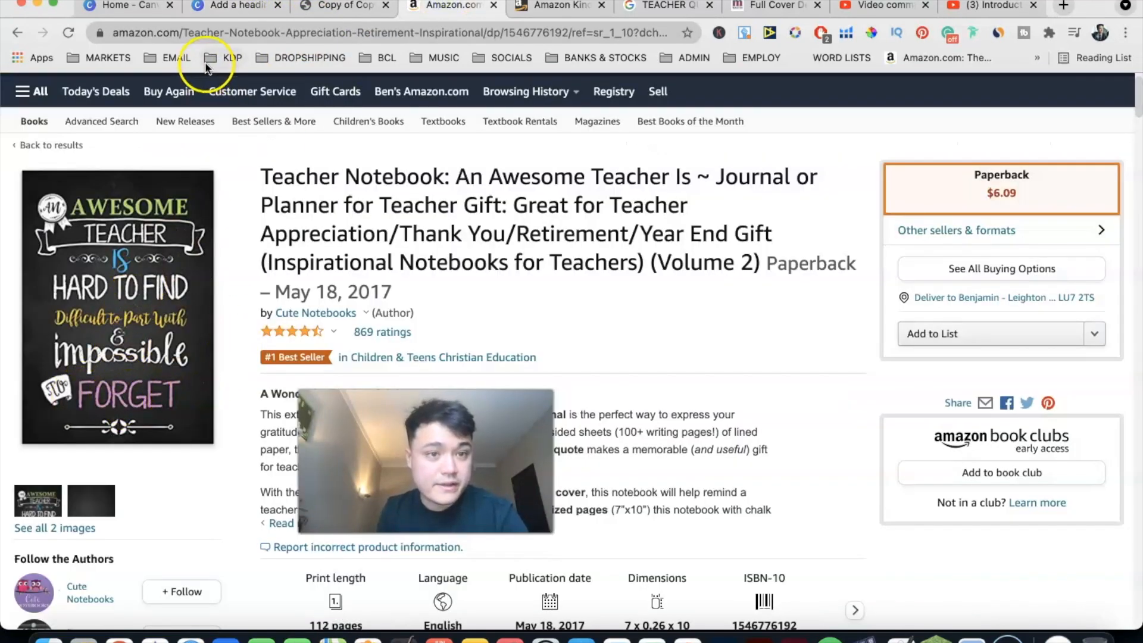
left_click(253, 7)
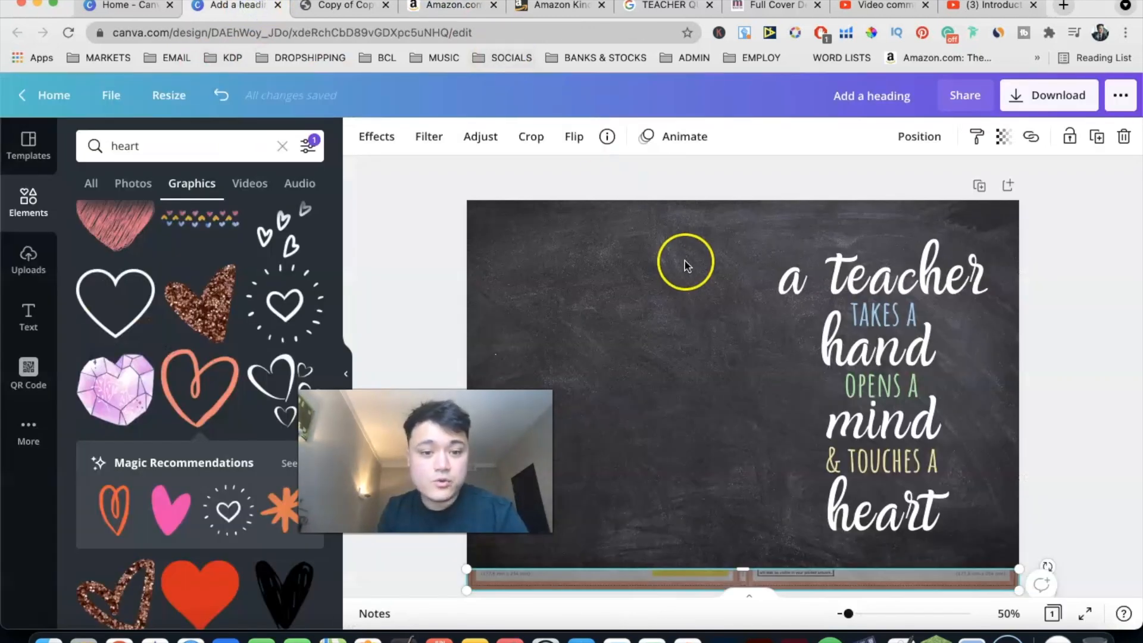
Replace the heart element search with a search for line and limit the results to graphics
double_click(141, 145)
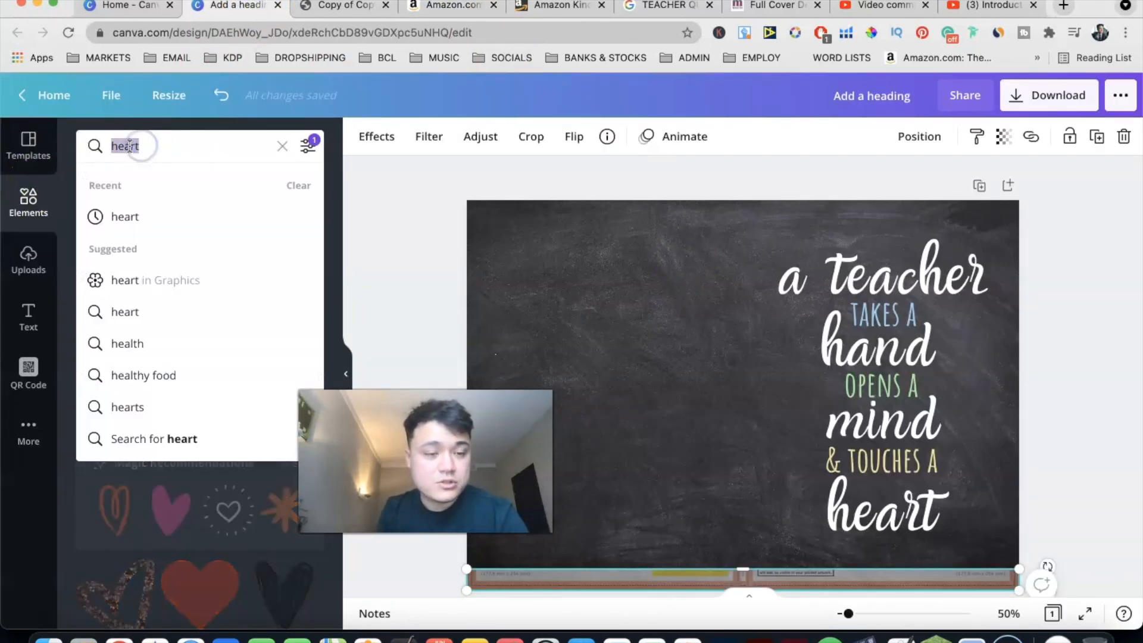
key("Escape")
key("BackSpace")
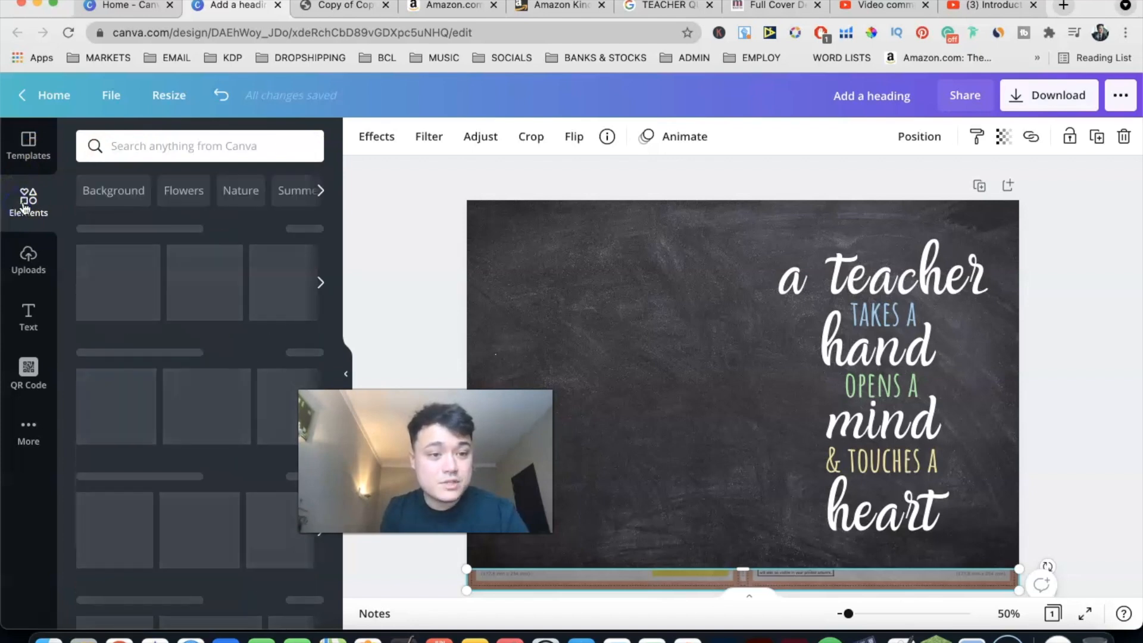
left_click(133, 146)
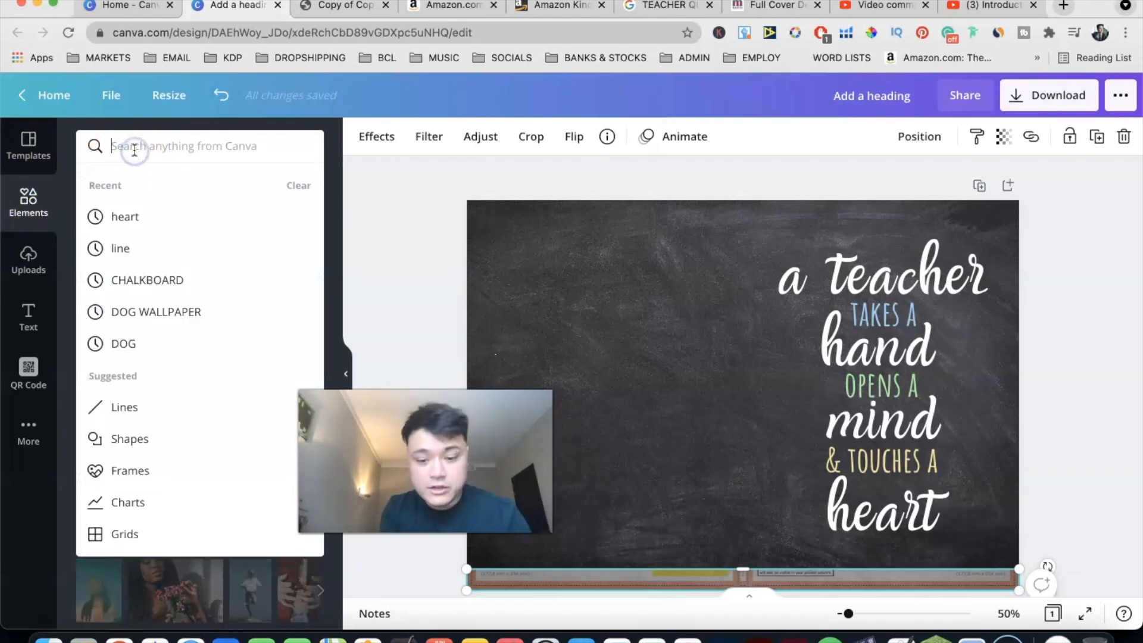
type("line")
key("Return")
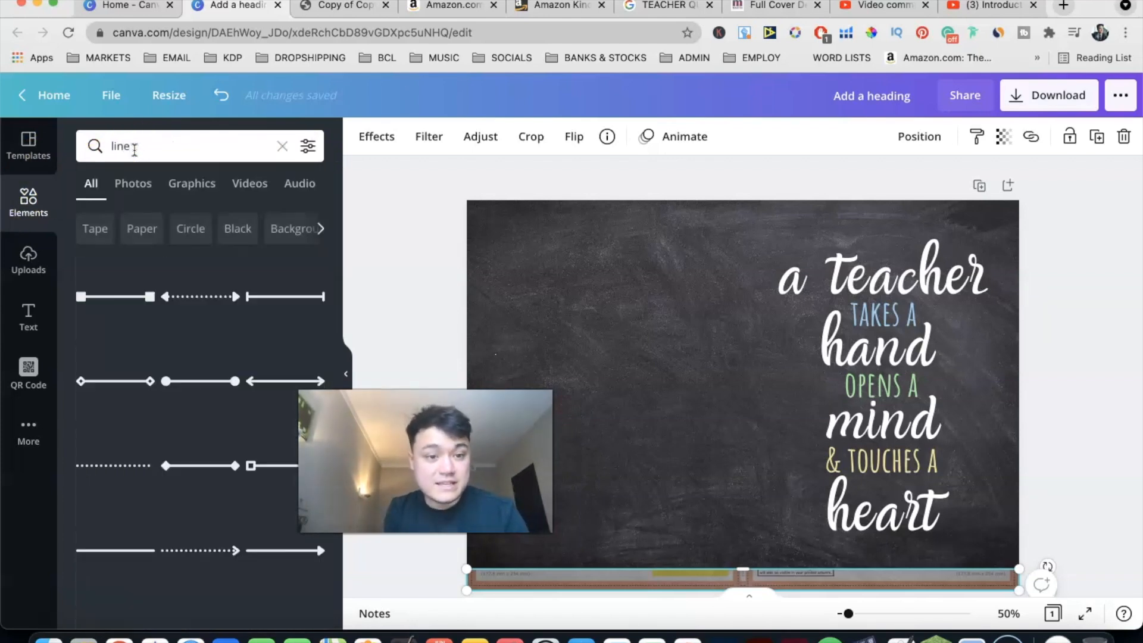
left_click(174, 186)
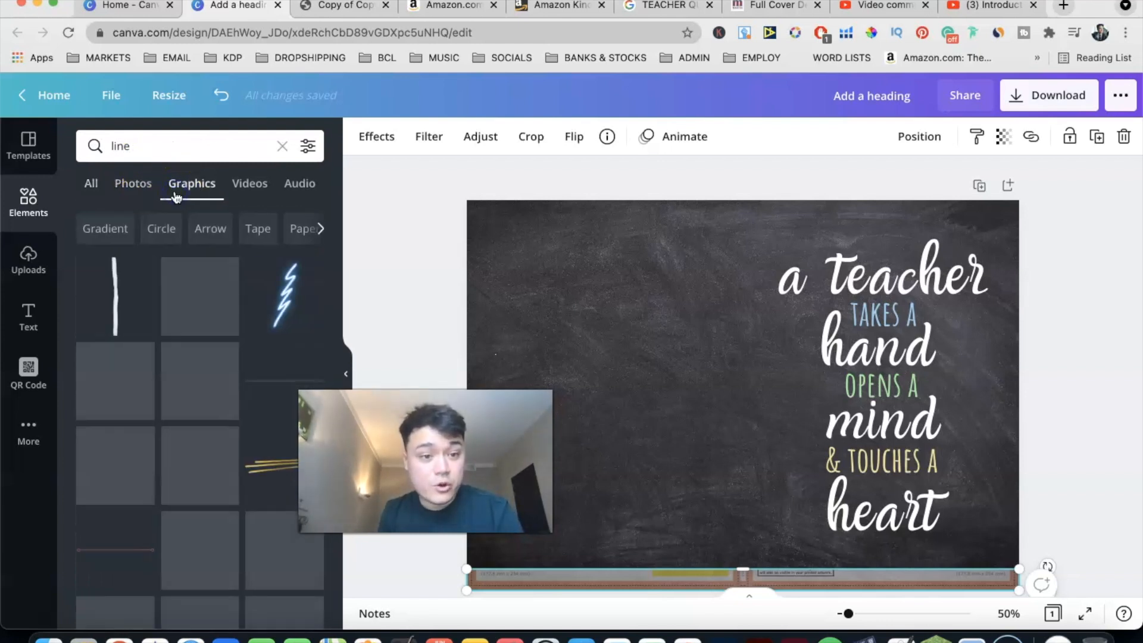
Add the curved line divider with three hearts from the graphics and place it centered beneath the word heart
scroll(184, 331, "down", 5)
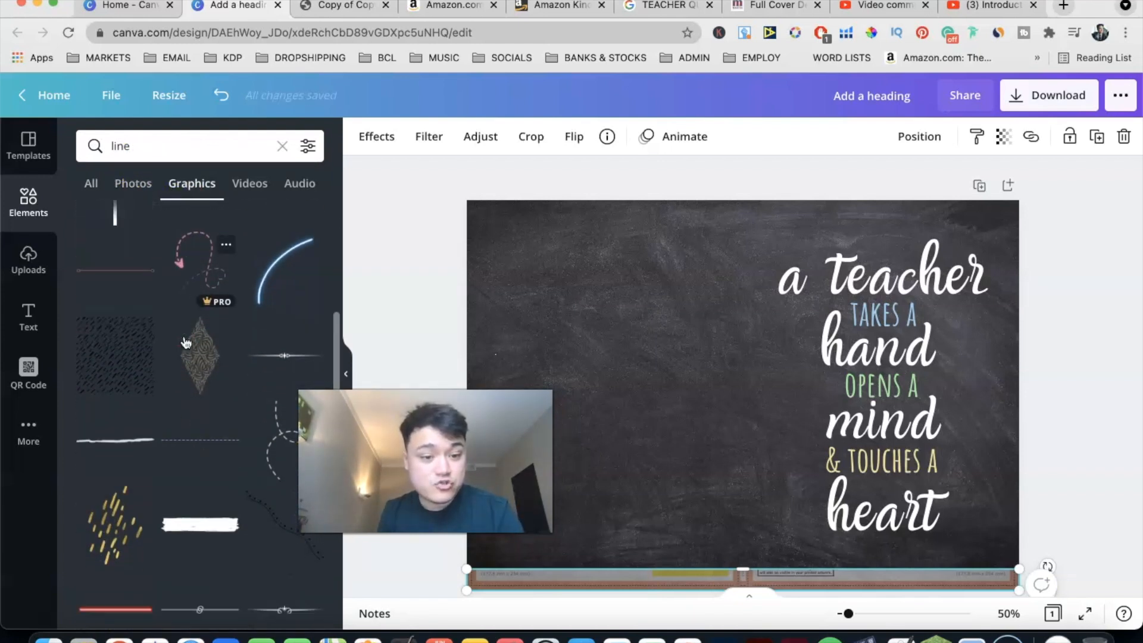
scroll(187, 373, "down", 5)
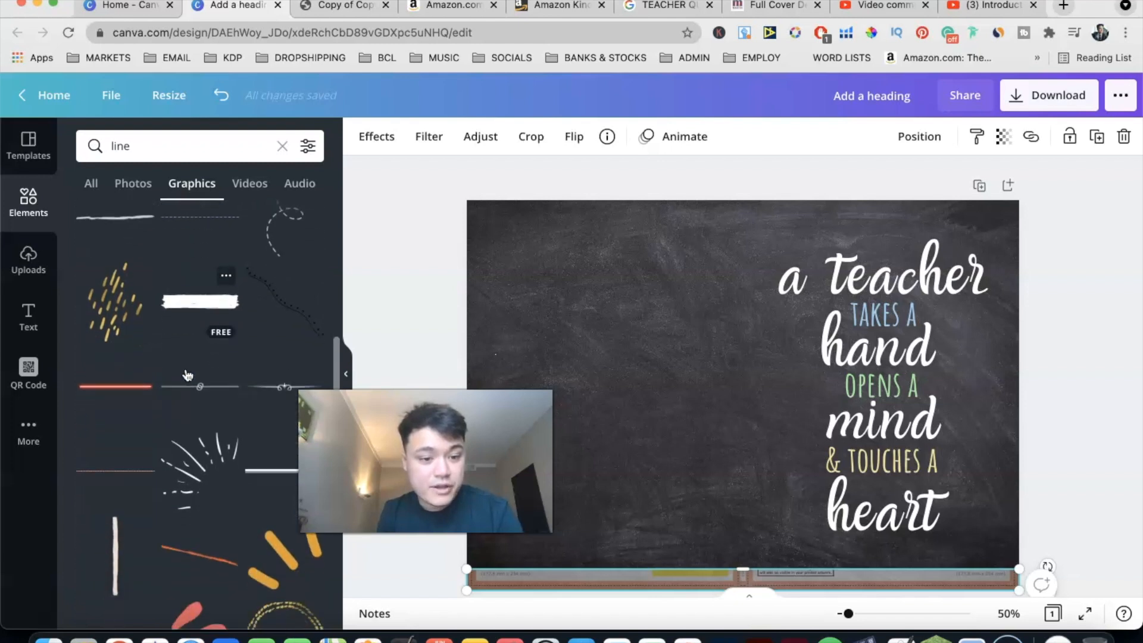
scroll(187, 374, "down", 5)
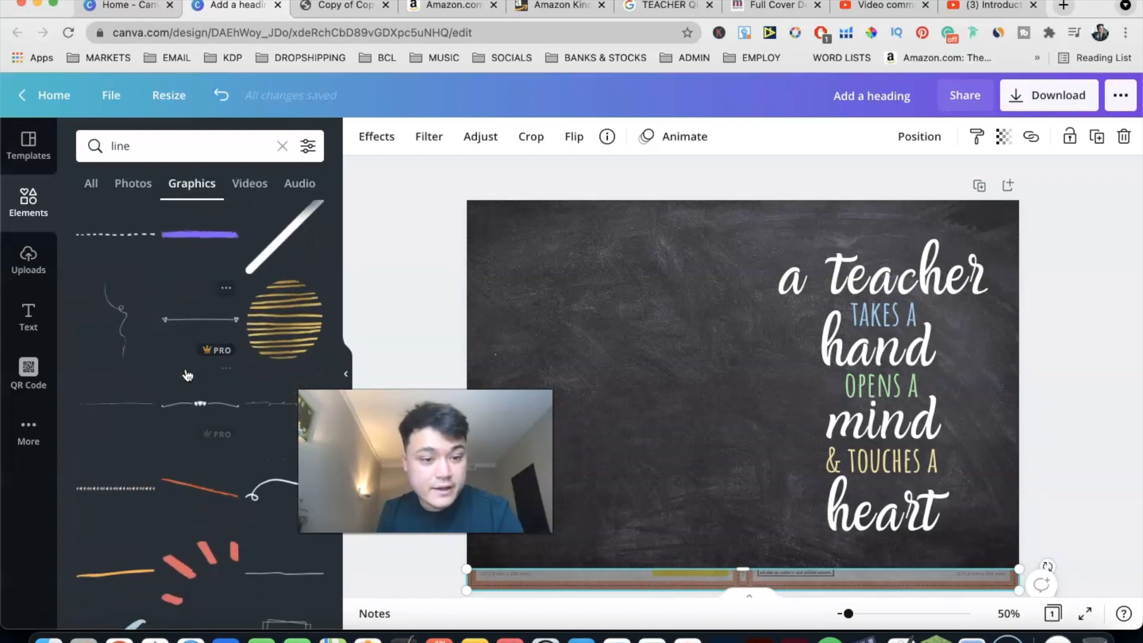
scroll(187, 375, "down", 2)
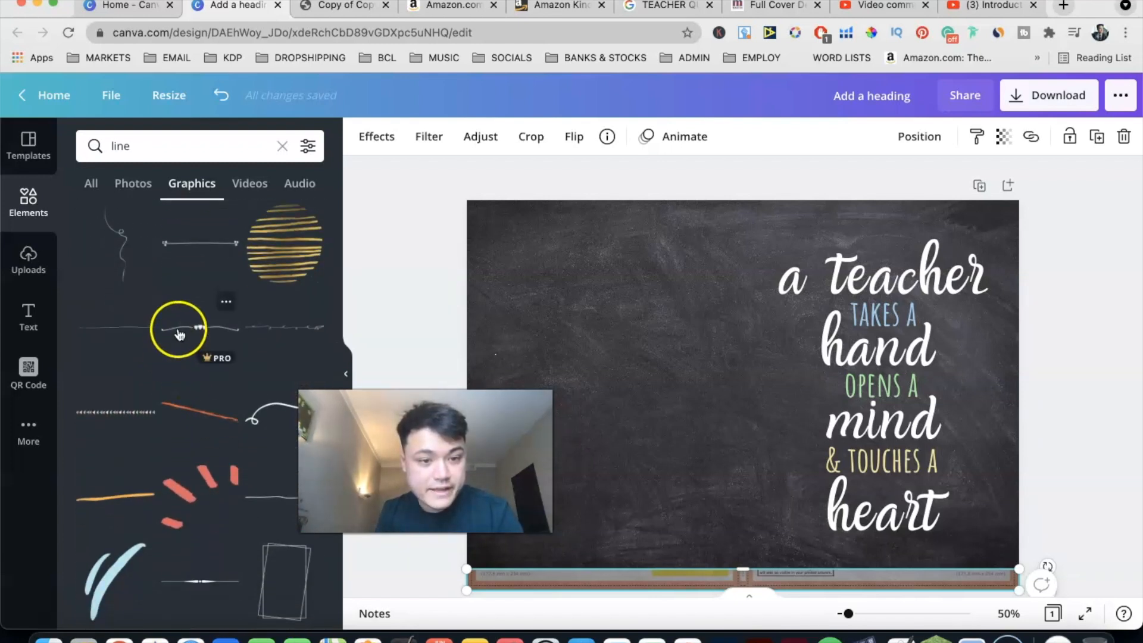
left_click(179, 330)
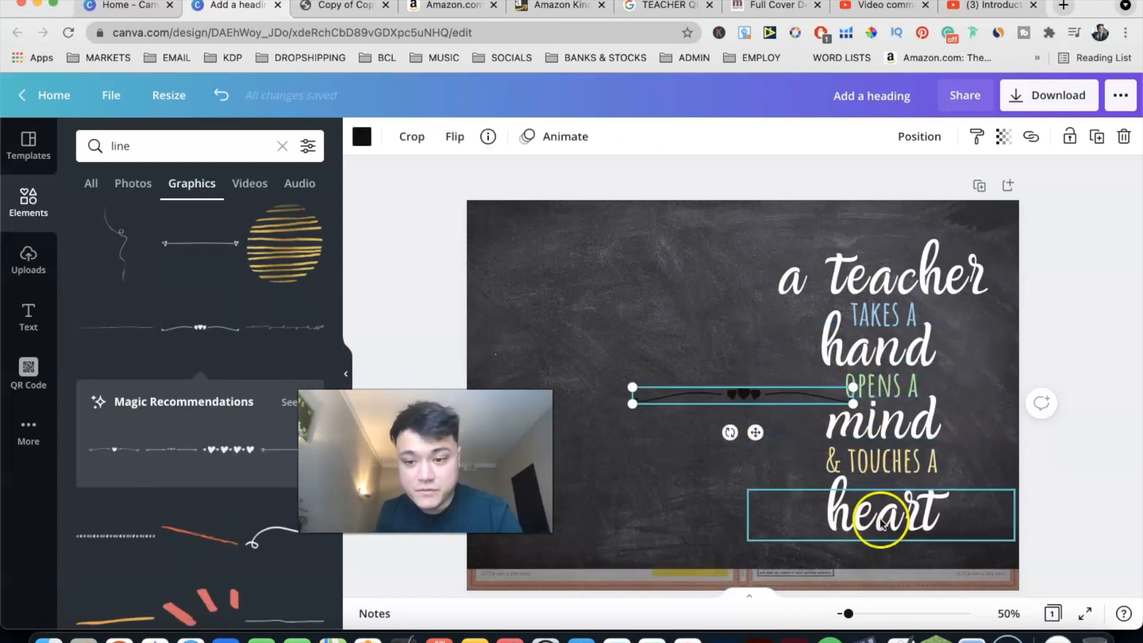
left_click_drag(753, 433, 896, 583)
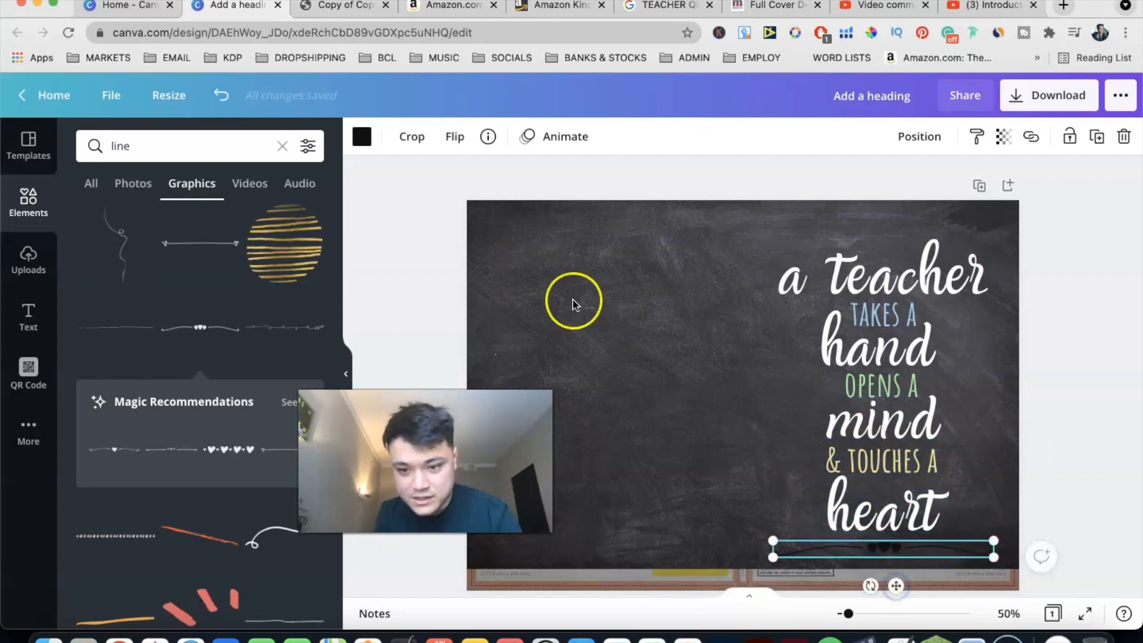
Recolor the heart divider light purple, #E699EF, check it deselected, and select it again
left_click(362, 136)
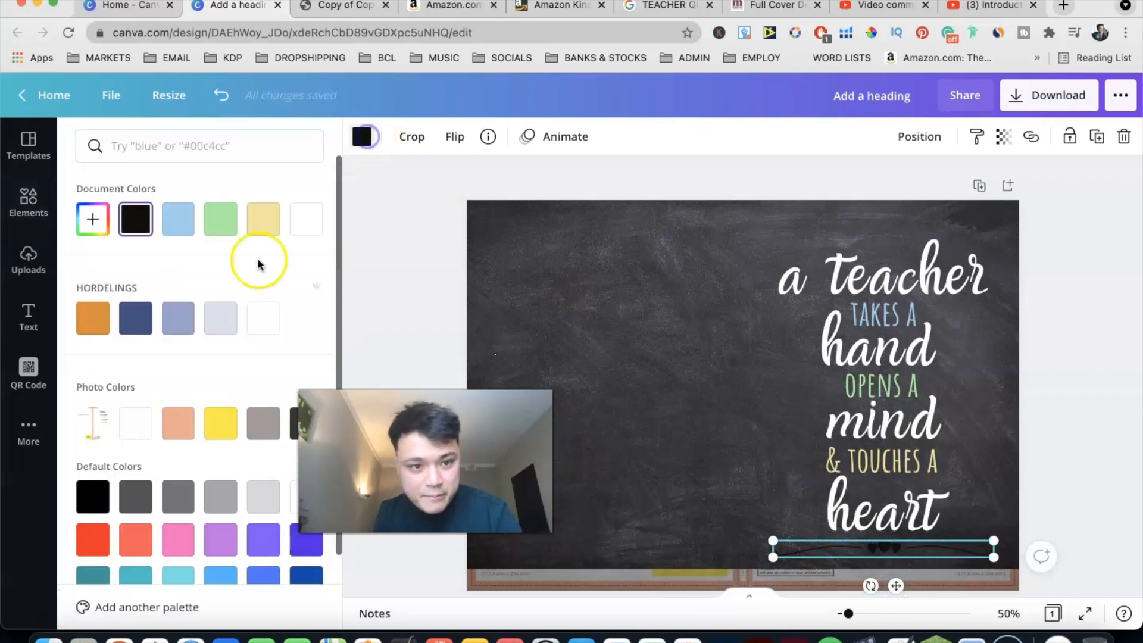
left_click(186, 227)
left_click(93, 219)
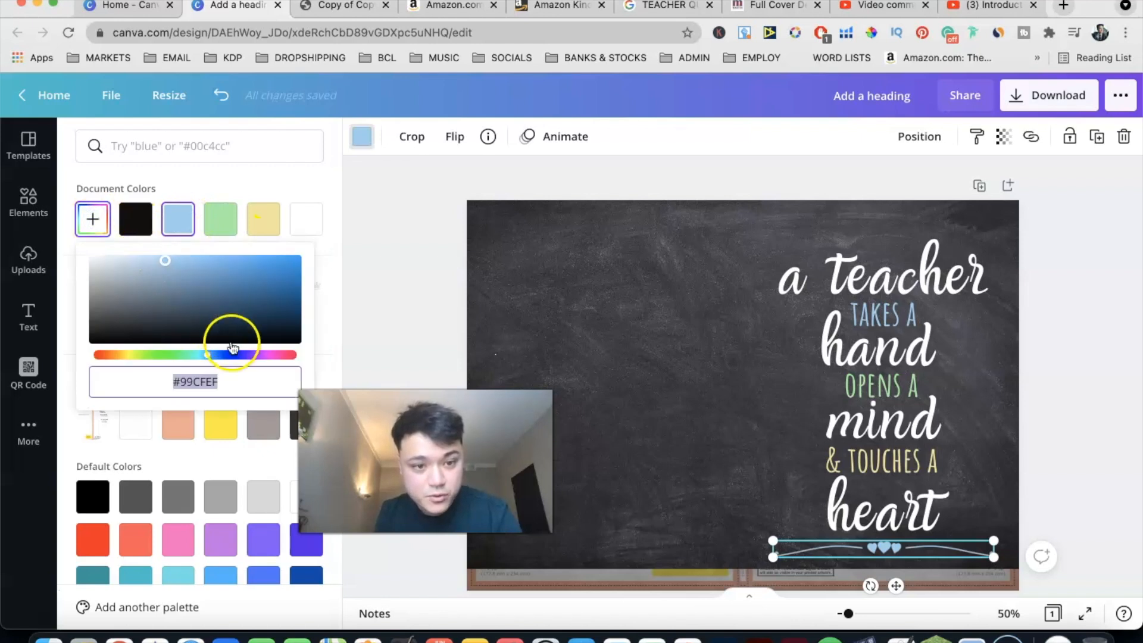
left_click_drag(213, 355, 253, 357)
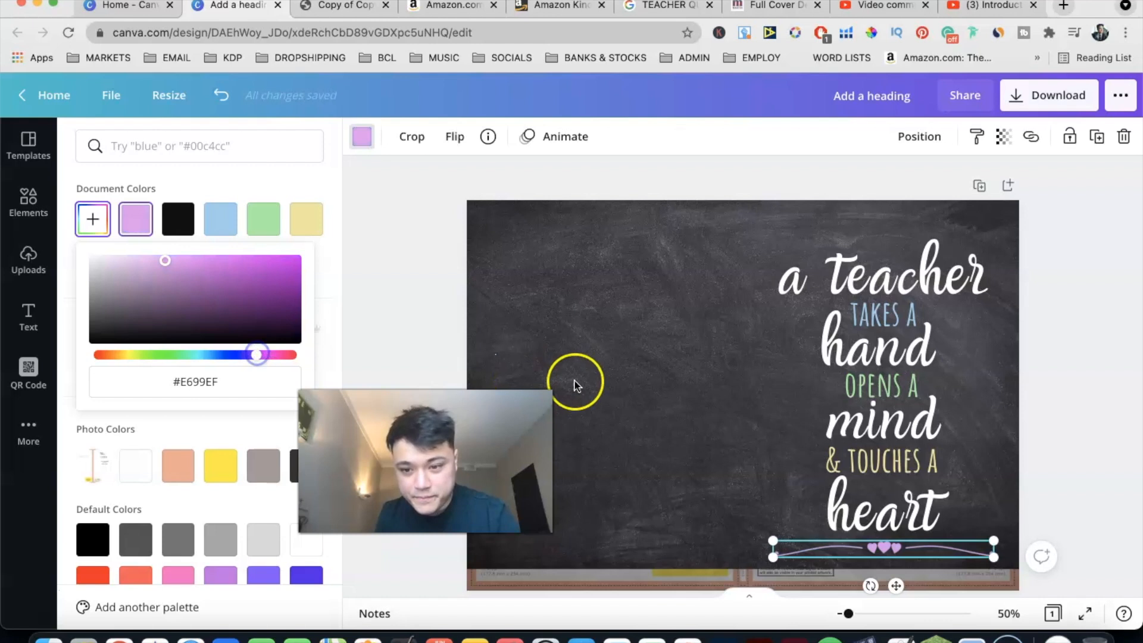
double_click(655, 394)
left_click(387, 136)
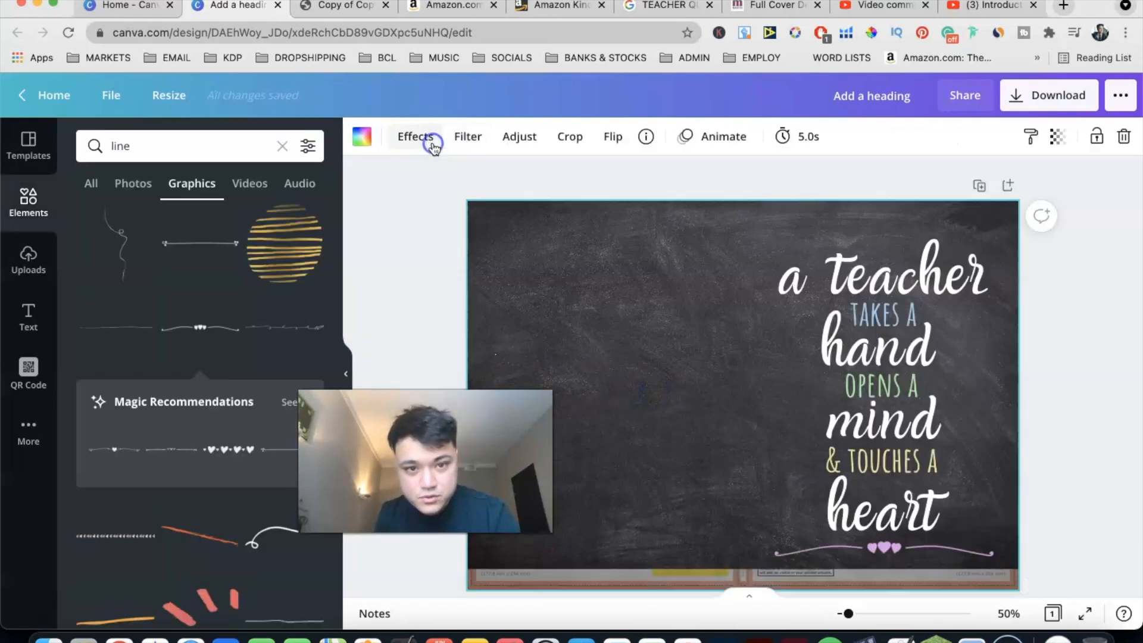
left_click(846, 543)
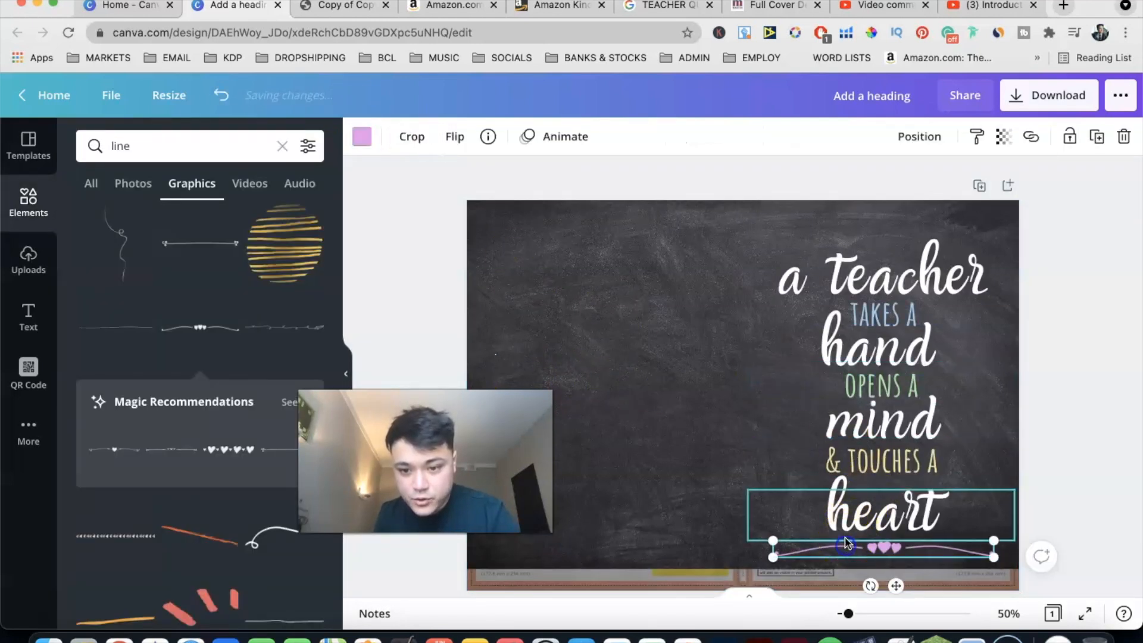
Shrink the purple heart divider and center it beneath the word heart
left_click_drag(798, 541, 860, 546)
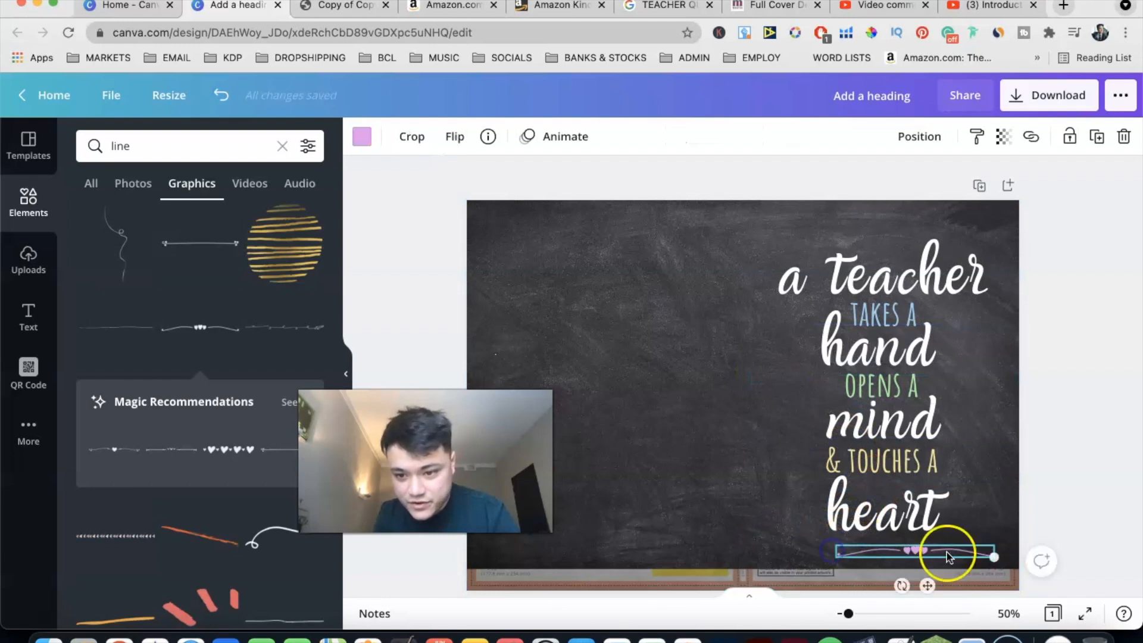
left_click_drag(947, 552, 926, 550)
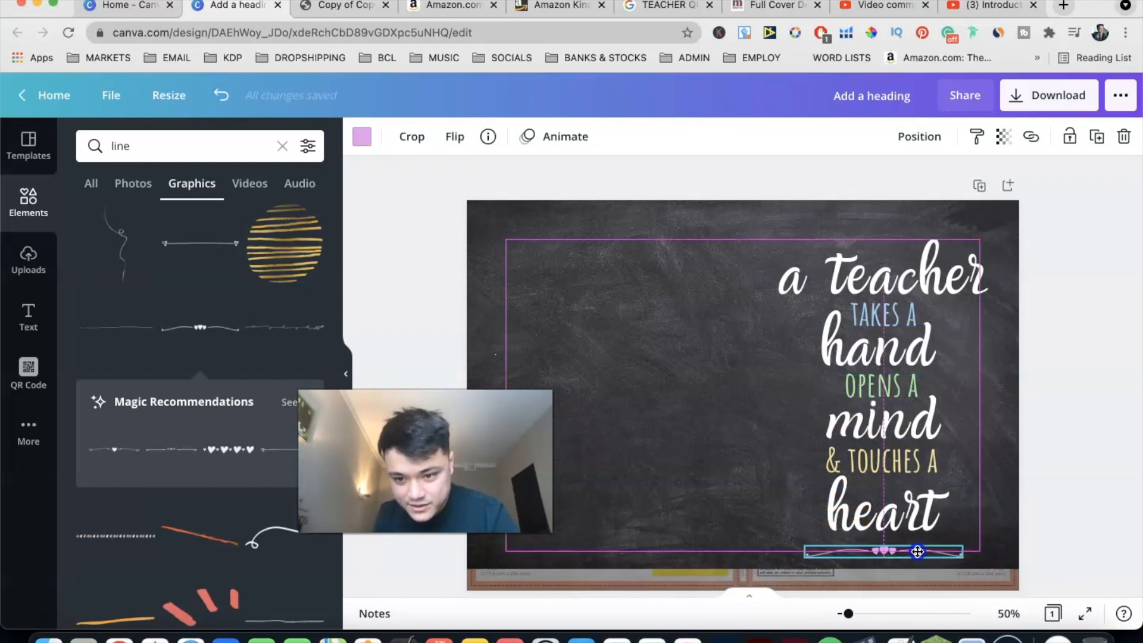
left_click(748, 463)
scroll(746, 467, "down", 2)
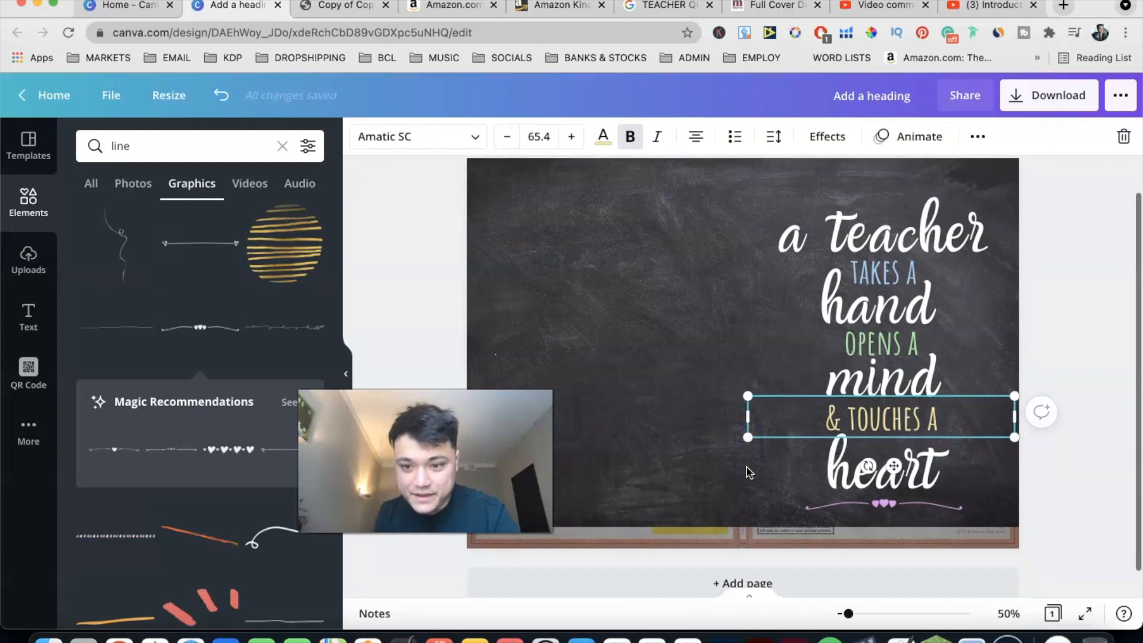
left_click(1057, 287)
scroll(1057, 287, "up", 1)
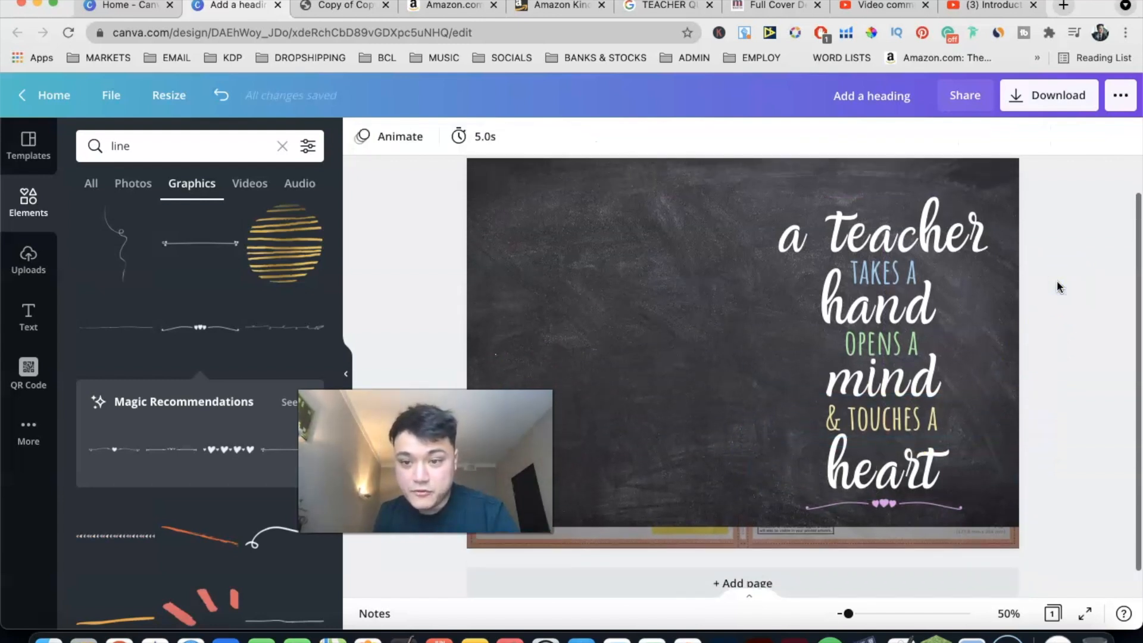
Search the elements for heart and limit the results to graphics to find a hand-drawn heart
left_click(183, 158)
type("heart")
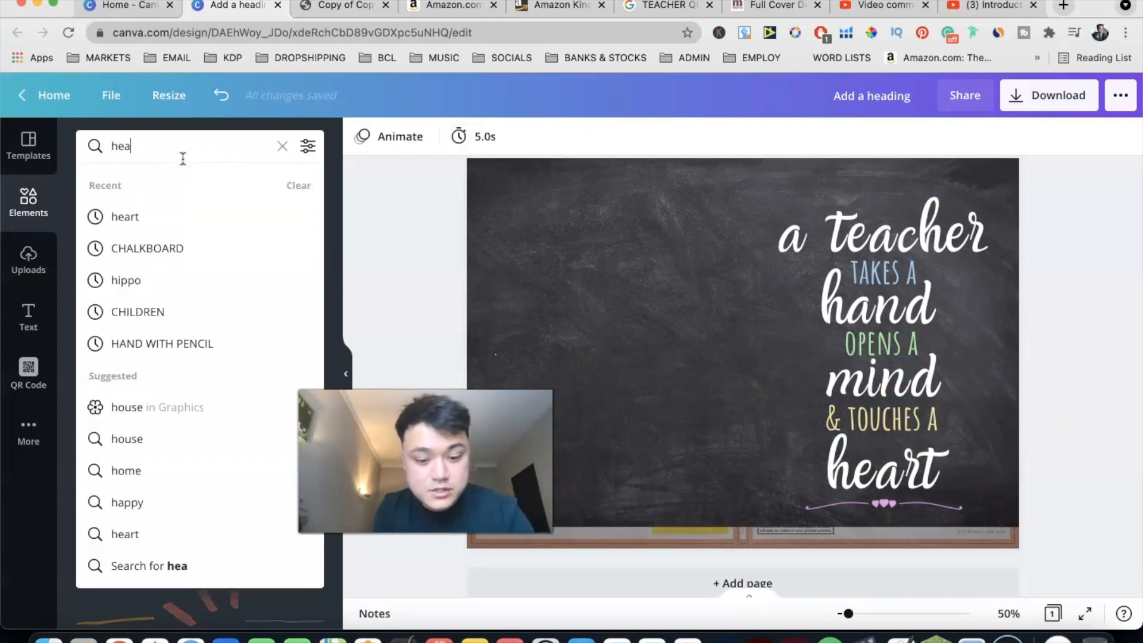
key("Return")
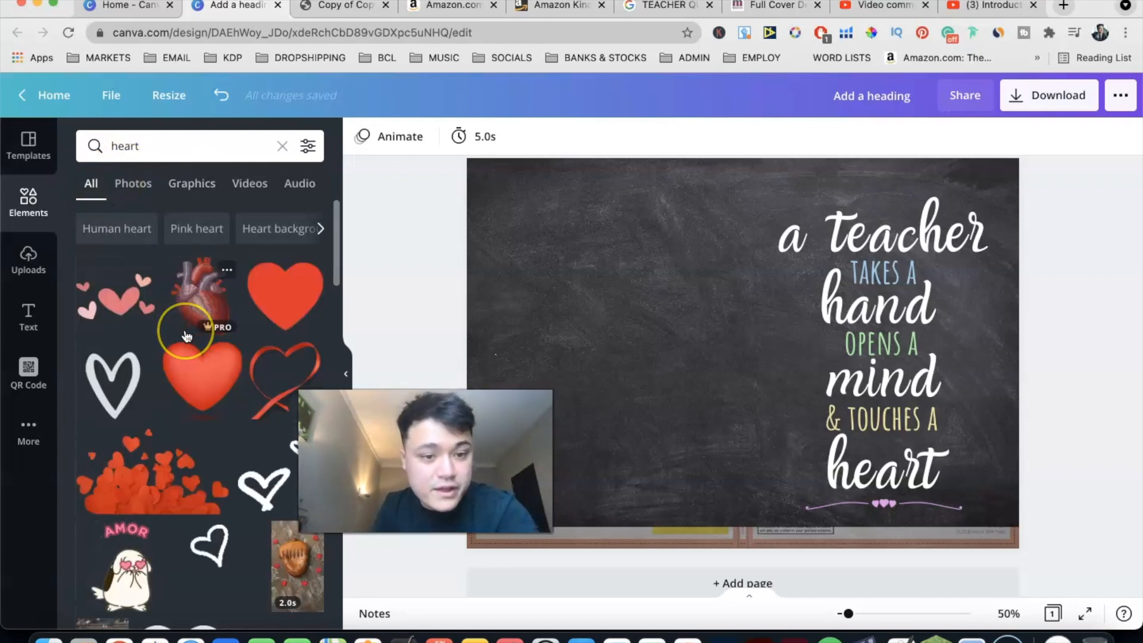
scroll(187, 334, "down", 5)
scroll(184, 333, "down", 5)
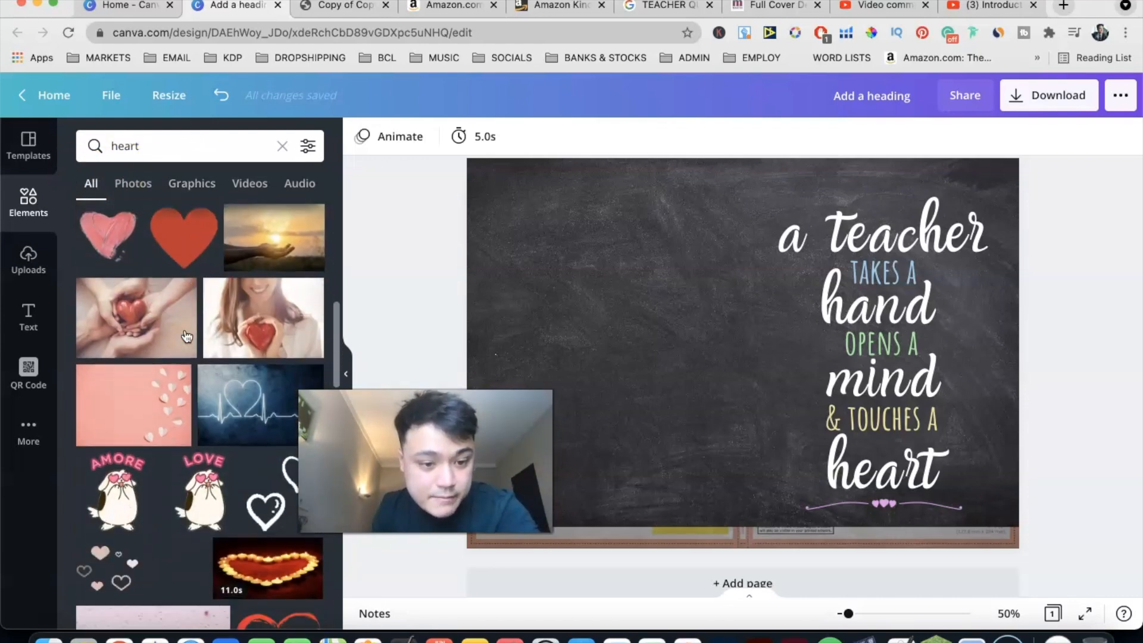
left_click(201, 183)
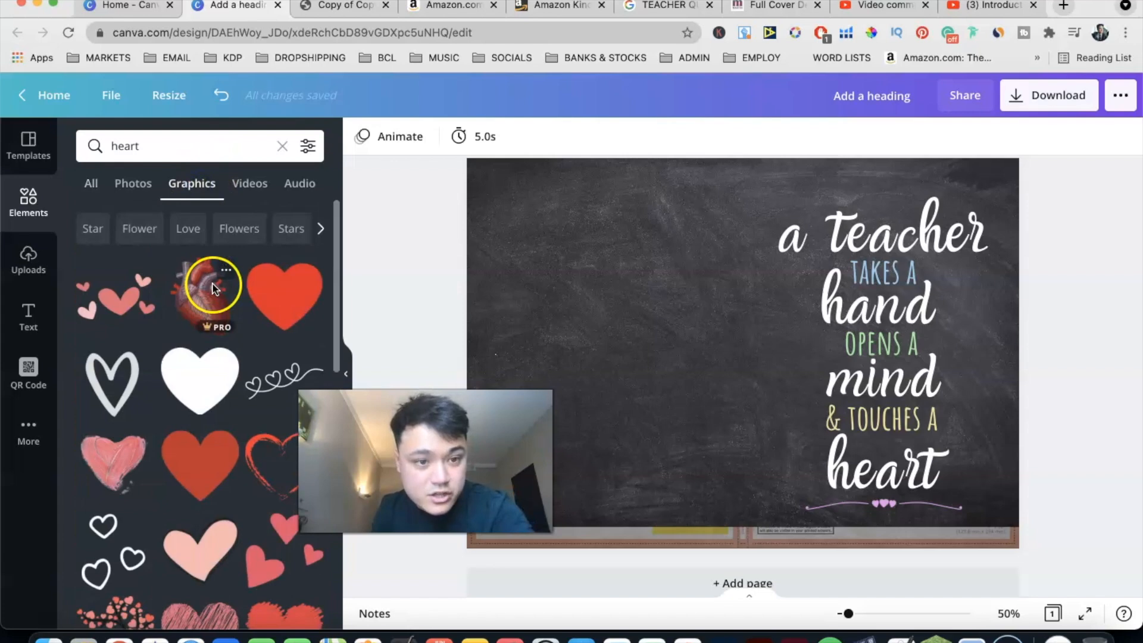
scroll(204, 362, "down", 3)
scroll(205, 369, "down", 8)
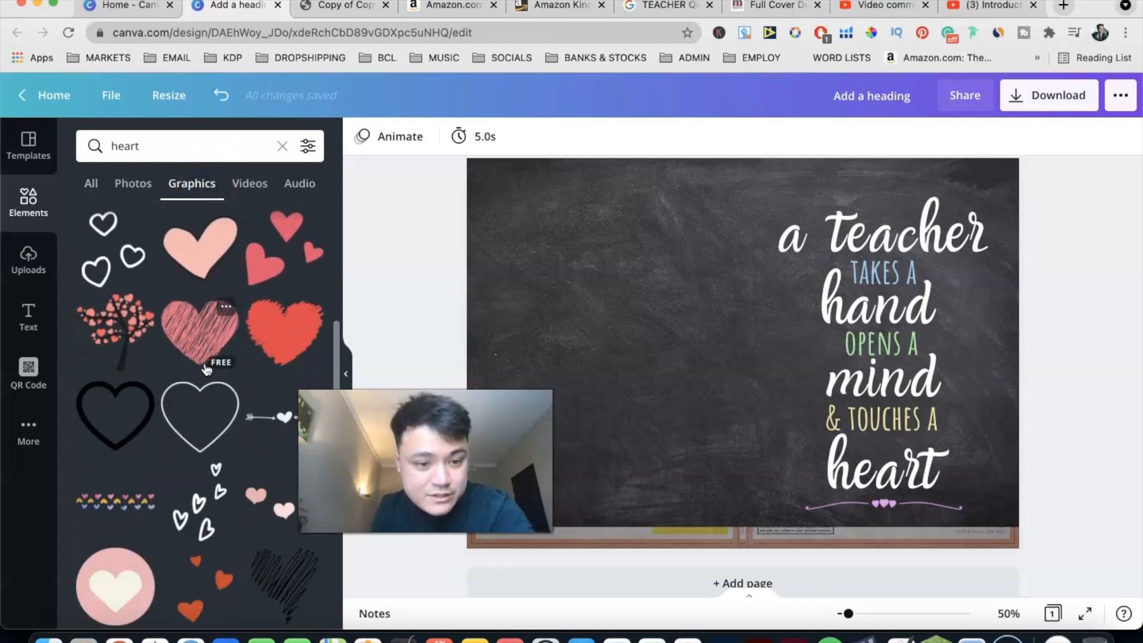
scroll(206, 369, "down", 3)
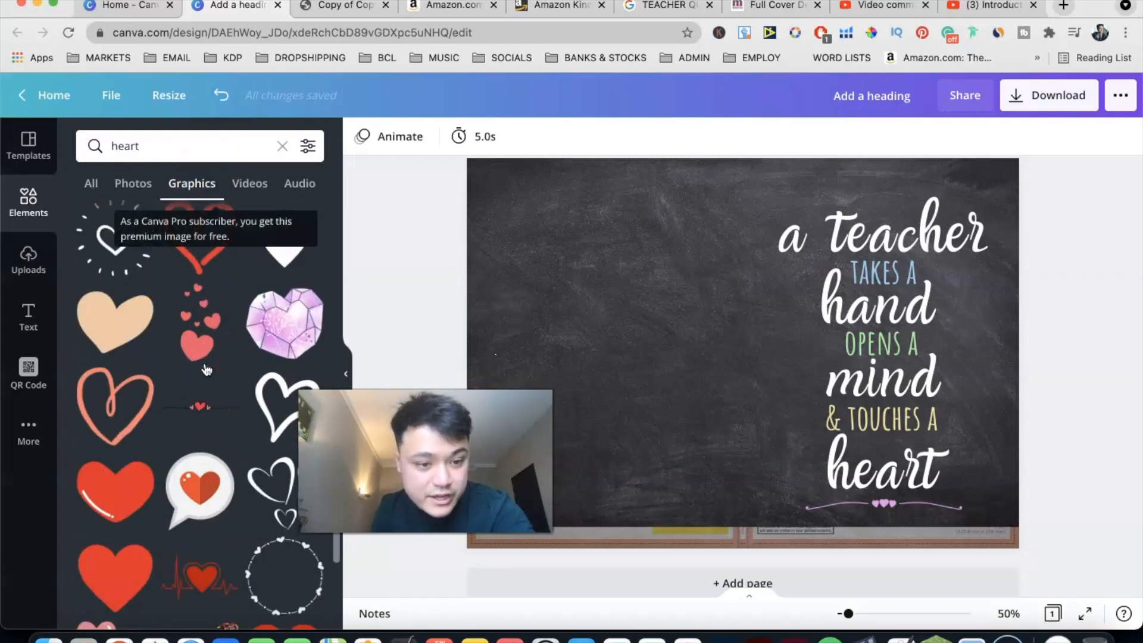
Add the coral hand-drawn looped heart outline, shrink it to a small accent, and send the "hand" text backward
left_click(127, 338)
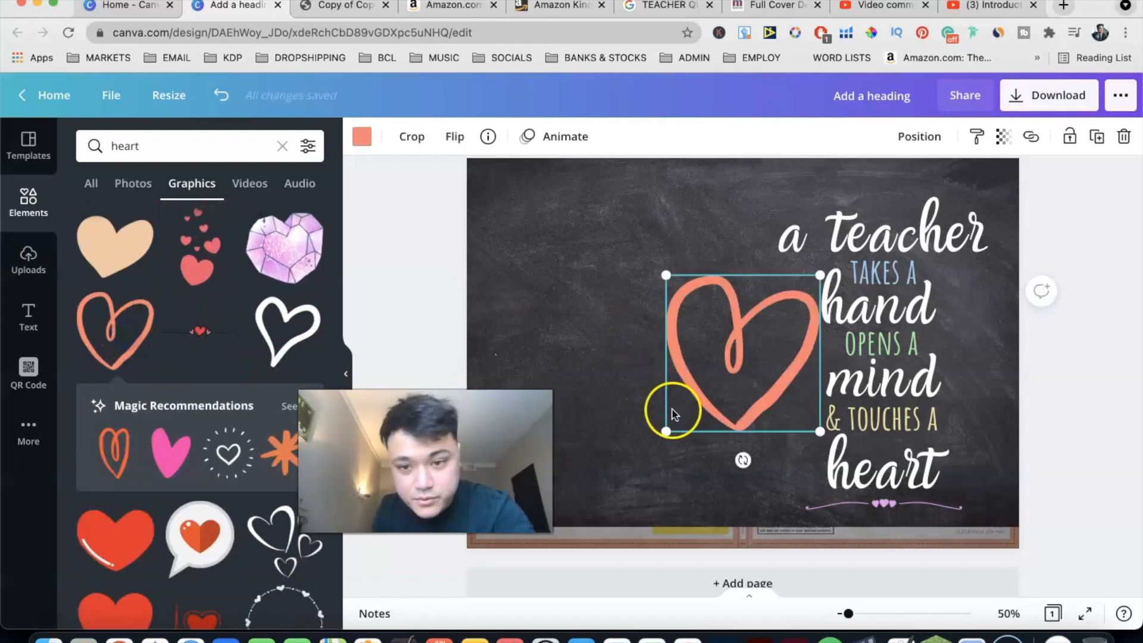
left_click_drag(664, 430, 776, 337)
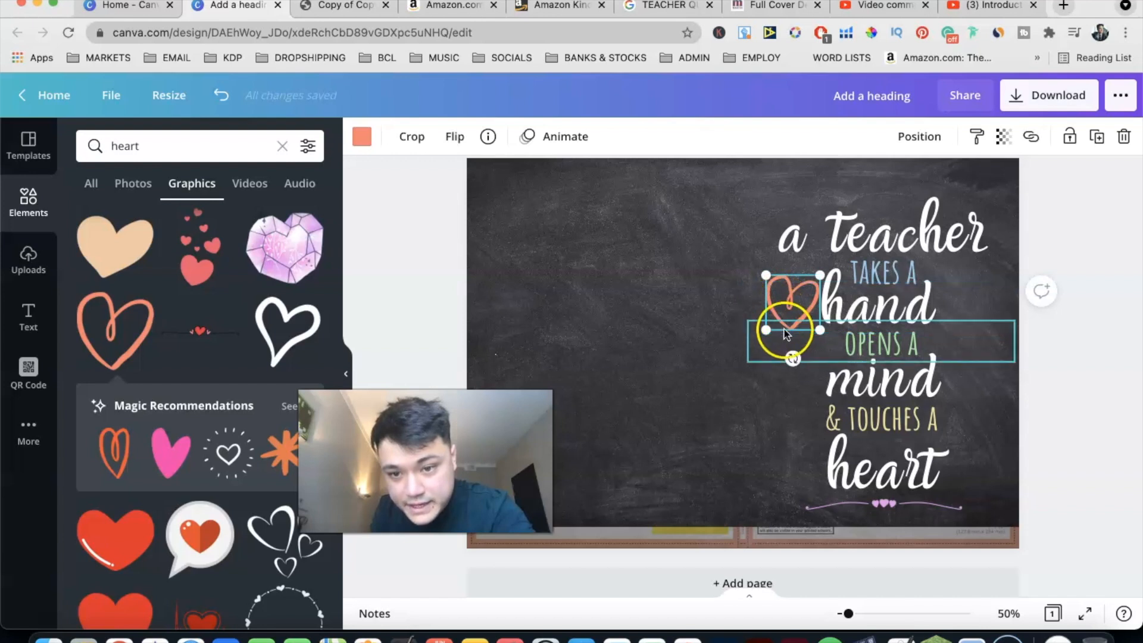
left_click(780, 282)
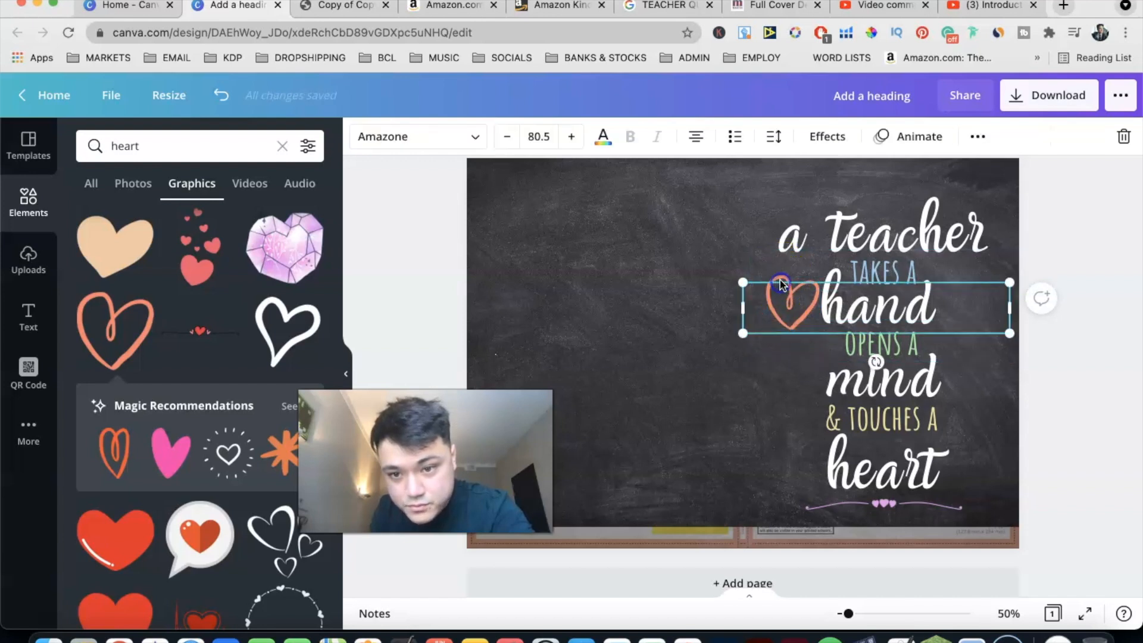
left_click(978, 136)
left_click(807, 174)
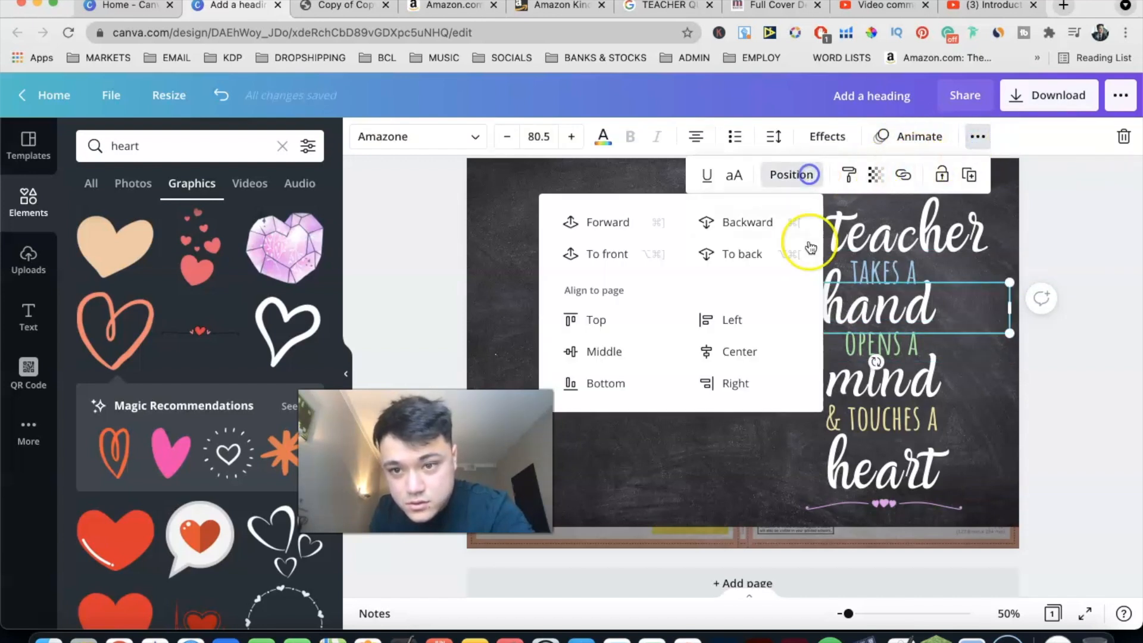
left_click(766, 225)
Move the small coral heart to the end of the "& touches a" line, just above the word heart
left_click_drag(806, 308, 983, 409)
key("shift+Down")
key("shift+Down")
key("shift+Down")
key("shift+Down")
key("shift+Down")
key("shift+Down")
key("shift+Down")
key("shift+Down")
left_click_drag(965, 480, 969, 448)
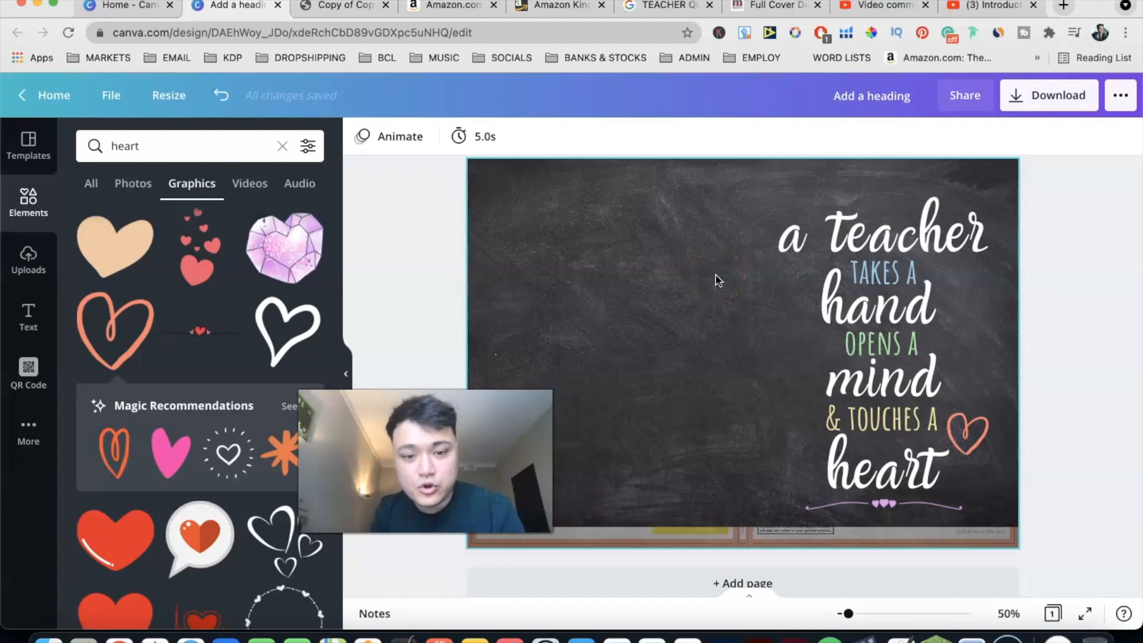
Check the Amazon teacher notebook listing's cover for reference and search Canva's graphics for an outlined banner
left_click(463, 7)
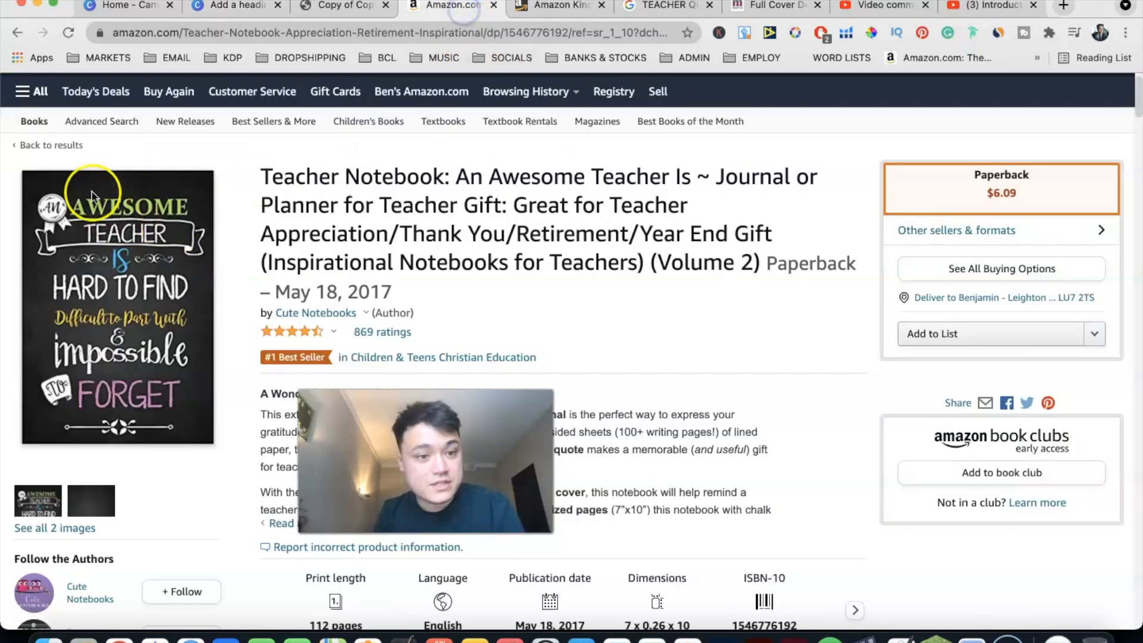
left_click(238, 7)
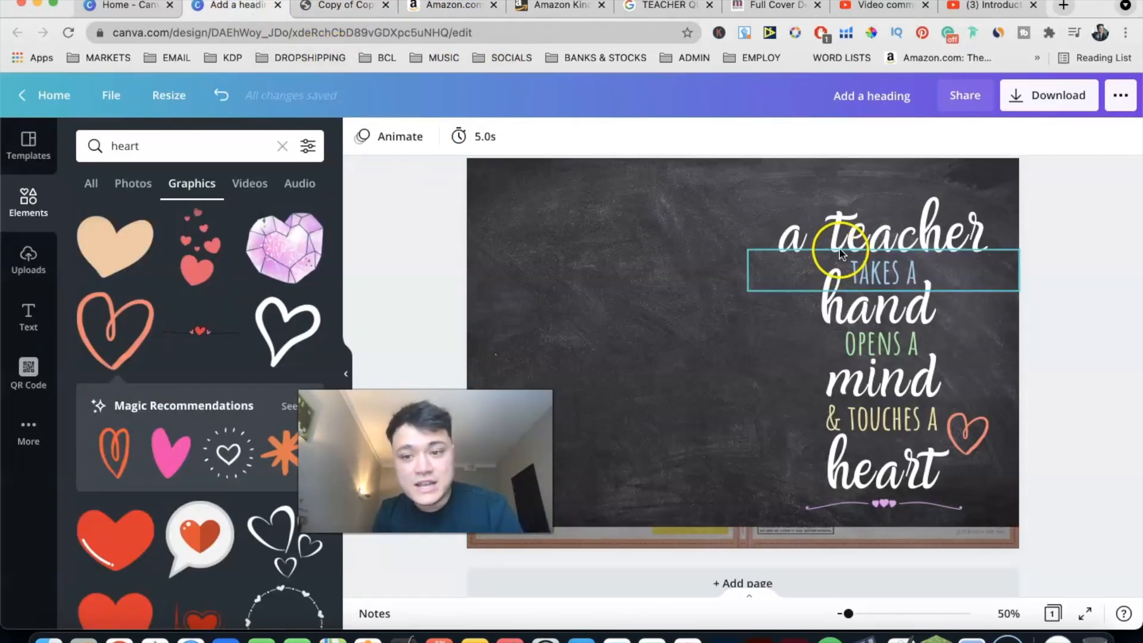
left_click(224, 146)
type("beanne")
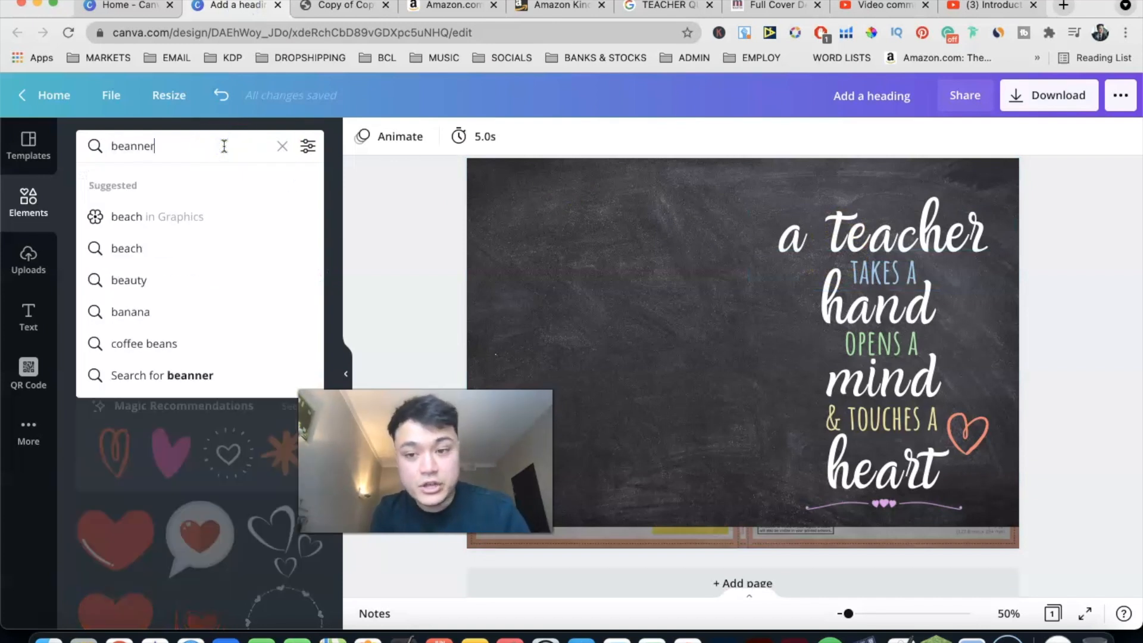
type("r")
key("Return")
left_click(124, 145)
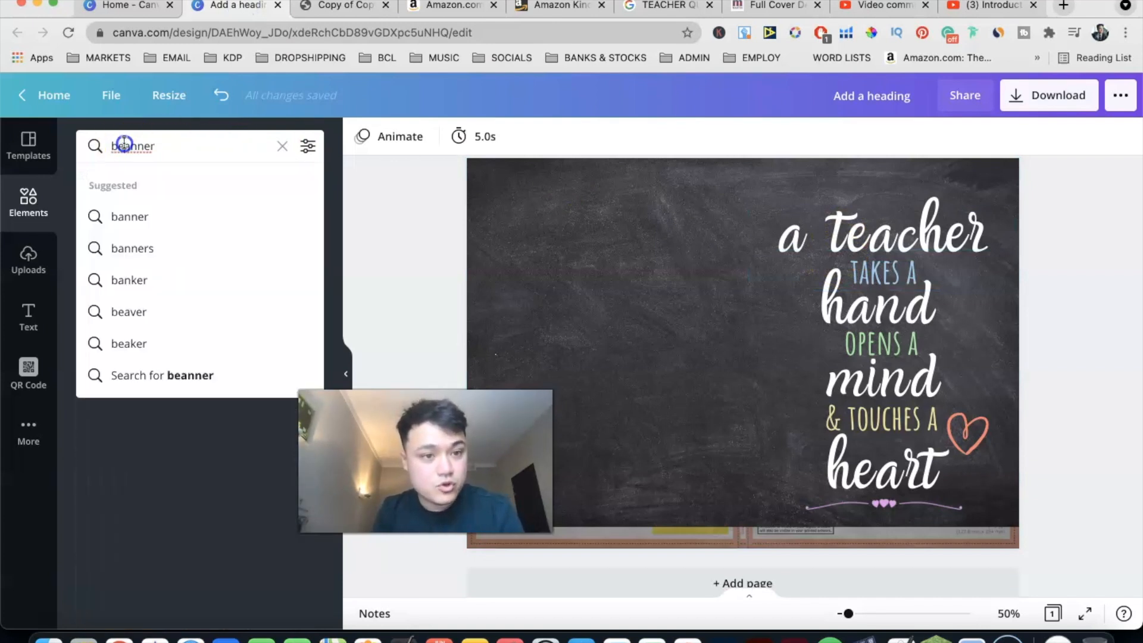
key("BackSpace")
key("Return")
left_click(189, 184)
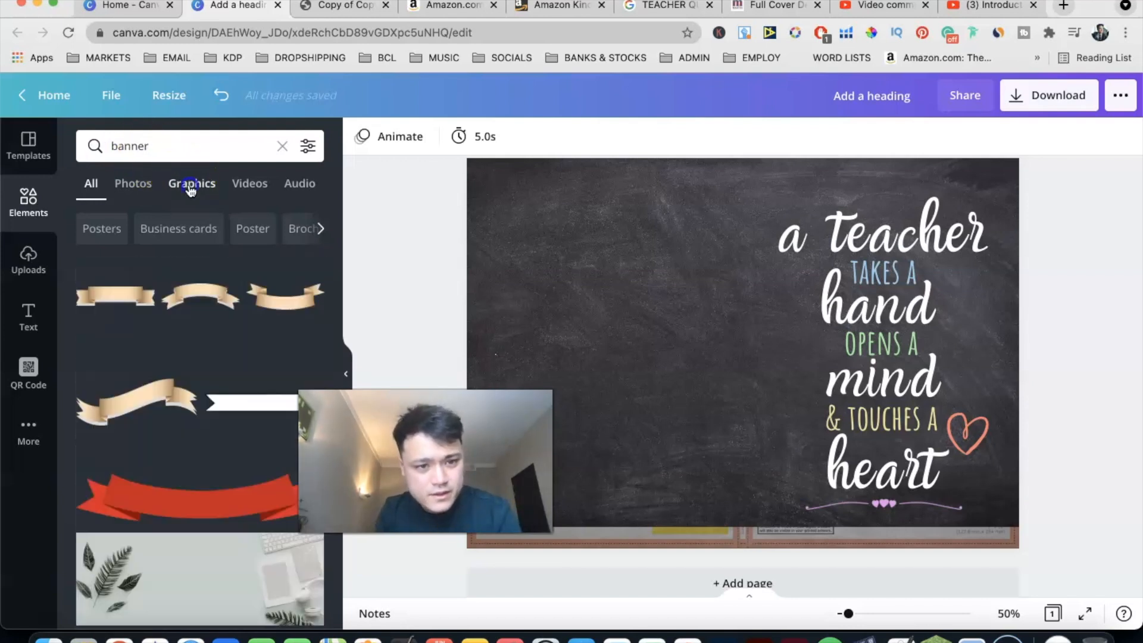
scroll(263, 340, "down", 10)
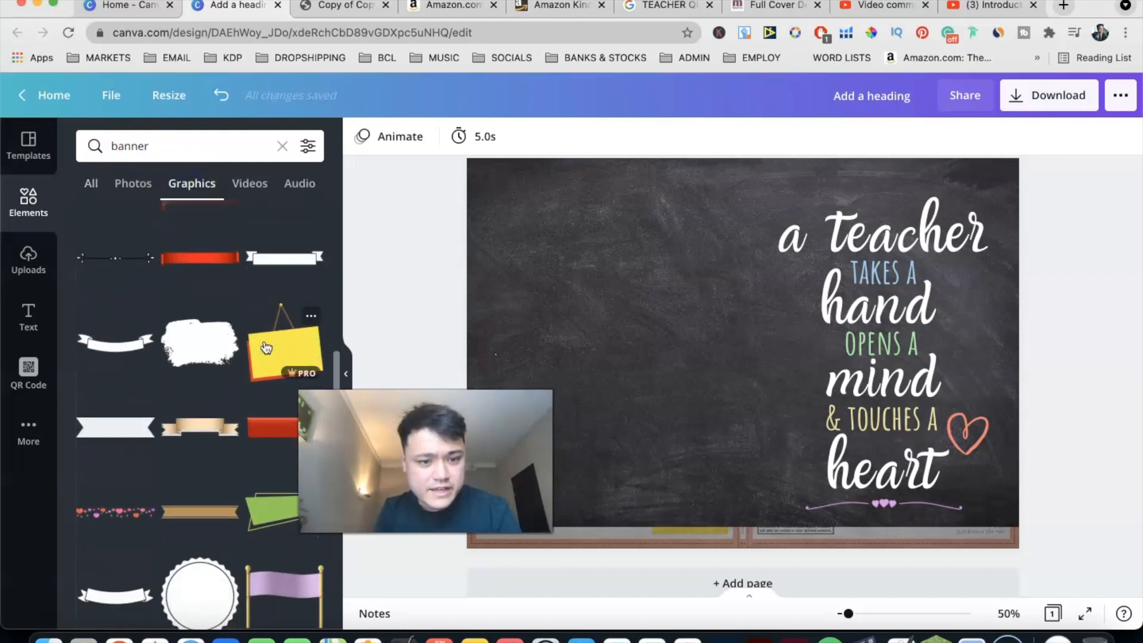
scroll(212, 415, "down", 10)
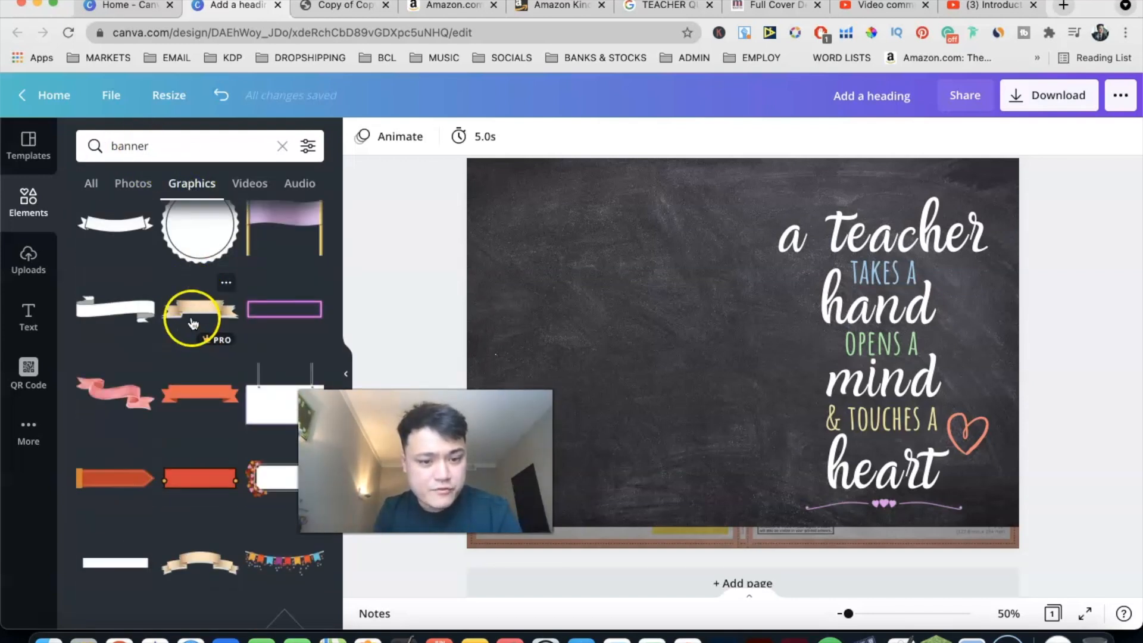
scroll(191, 345, "down", 10)
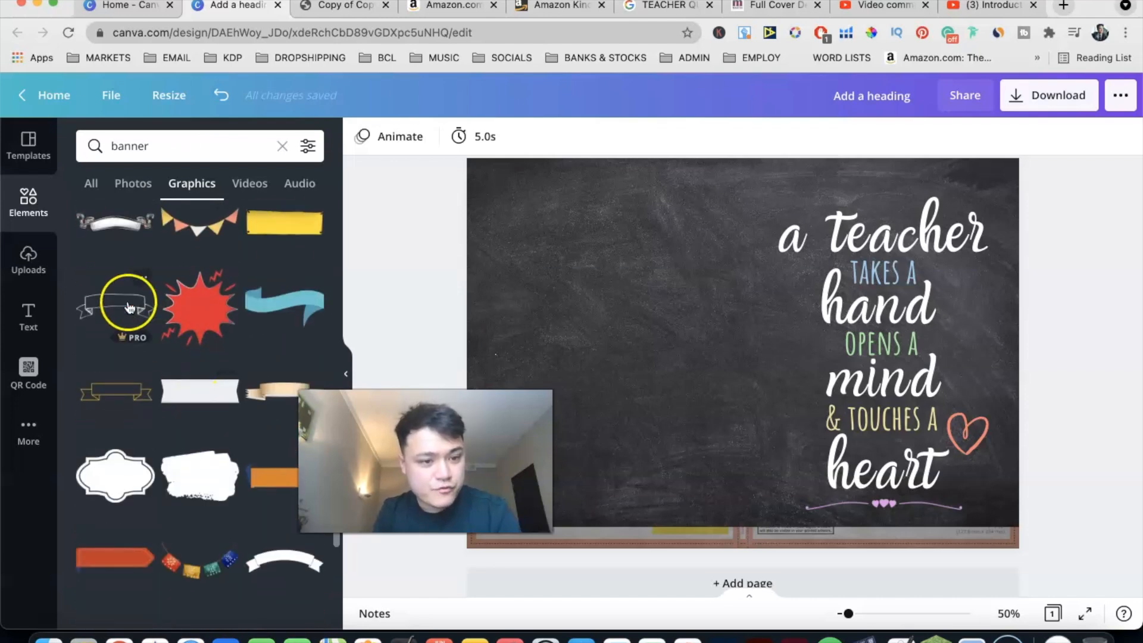
Try the outlined ribbon banner in white across the "takes a" and "hand" lines
left_click(124, 305)
left_click(362, 137)
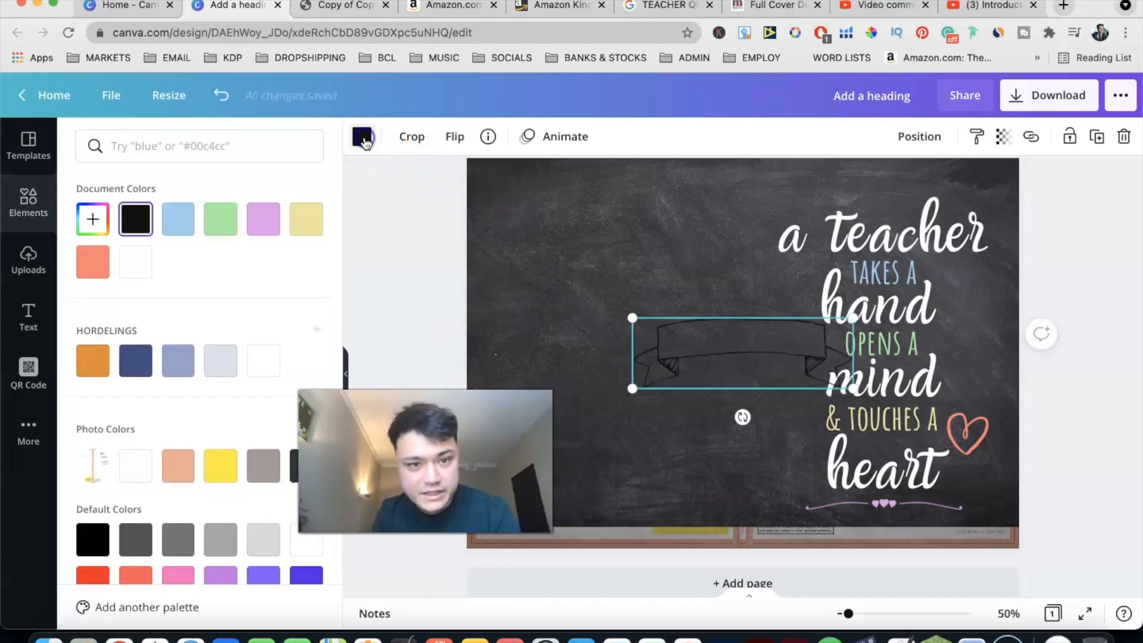
left_click(135, 262)
left_click_drag(867, 208, 894, 269)
left_click_drag(1026, 313, 1028, 315)
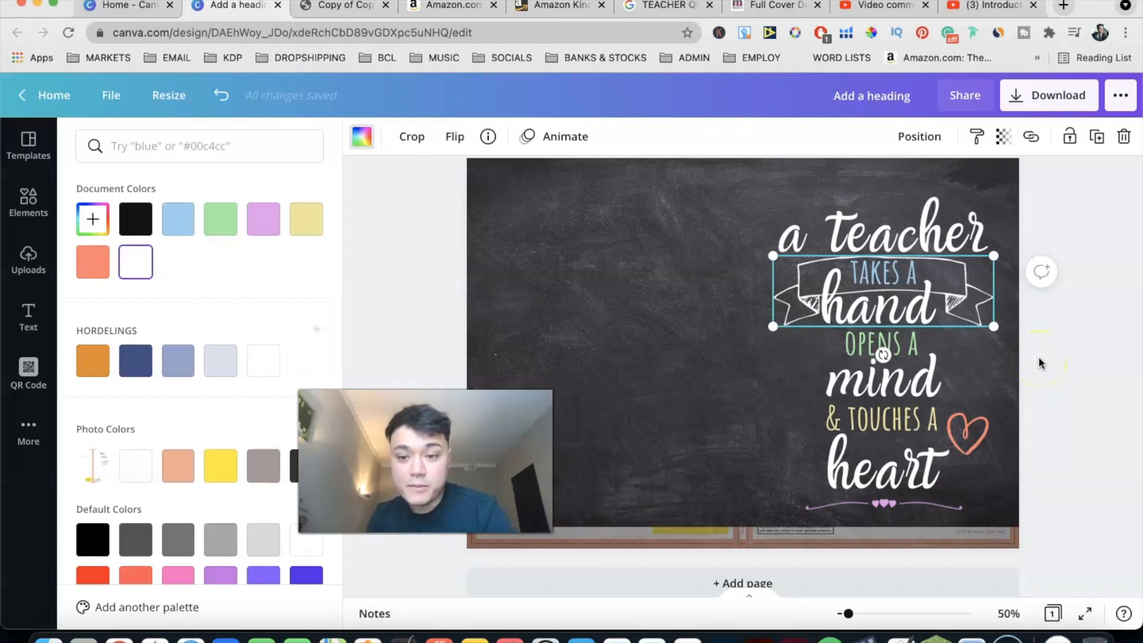
left_click(1040, 363)
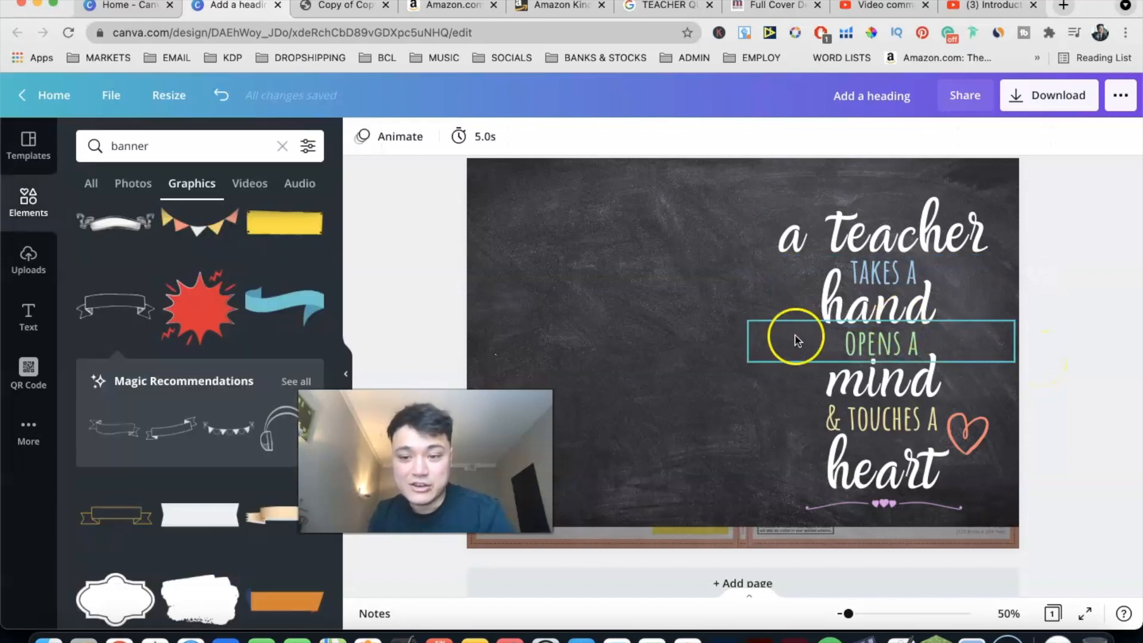
Extend the cropped KDP template overlay over the whole cover to check the lettering against its guides, and delete the template
scroll(682, 341, "up", 1)
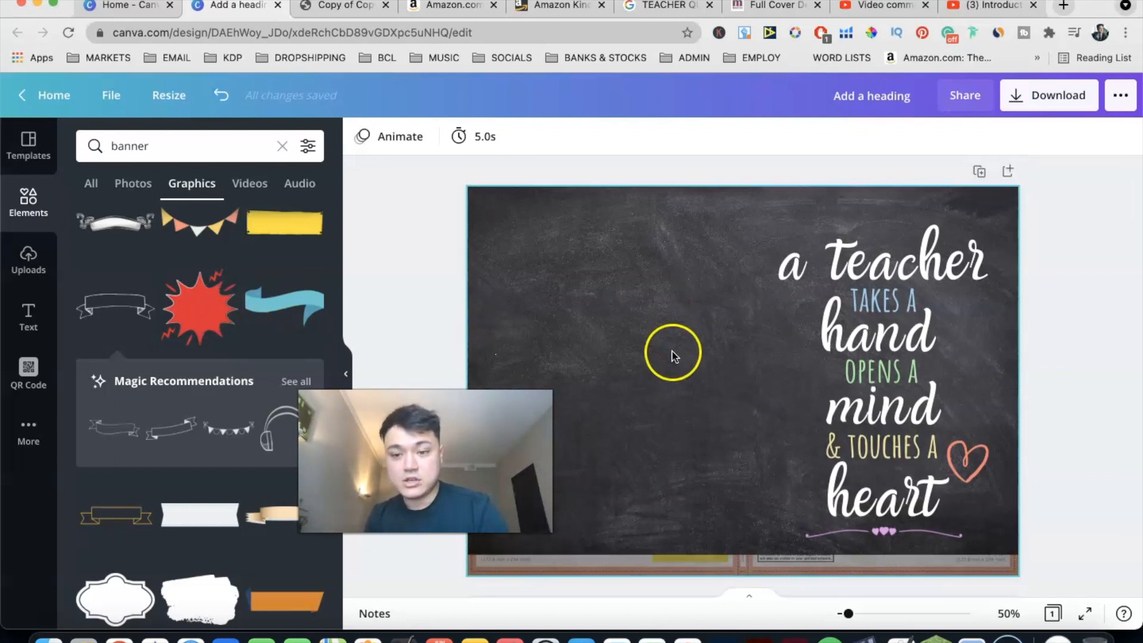
left_click(743, 560)
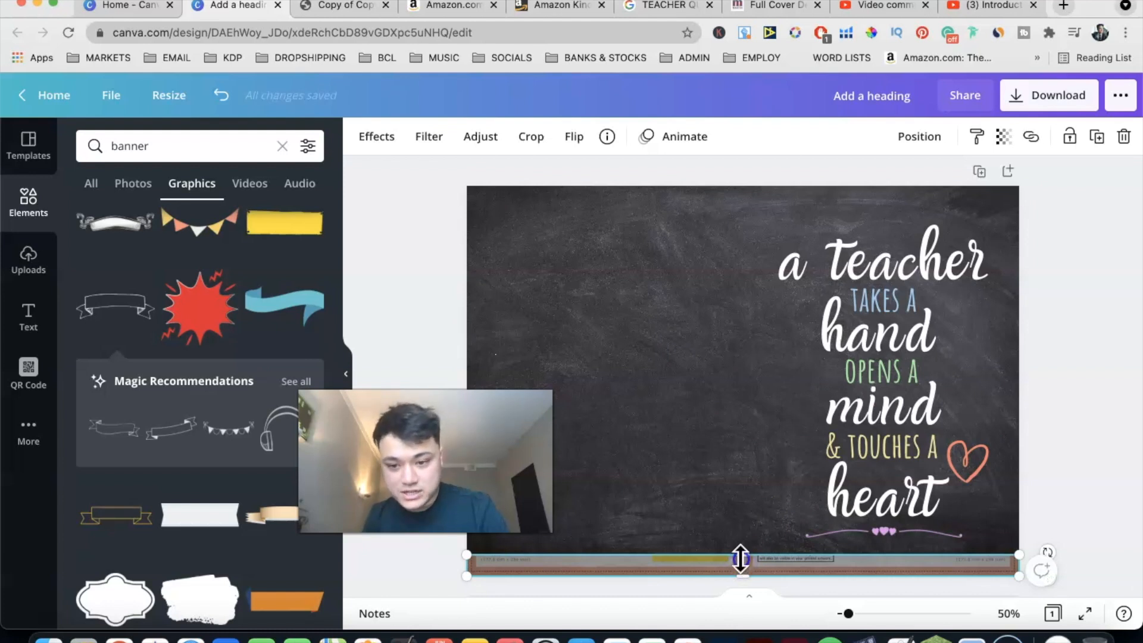
left_click_drag(734, 455, 720, 192)
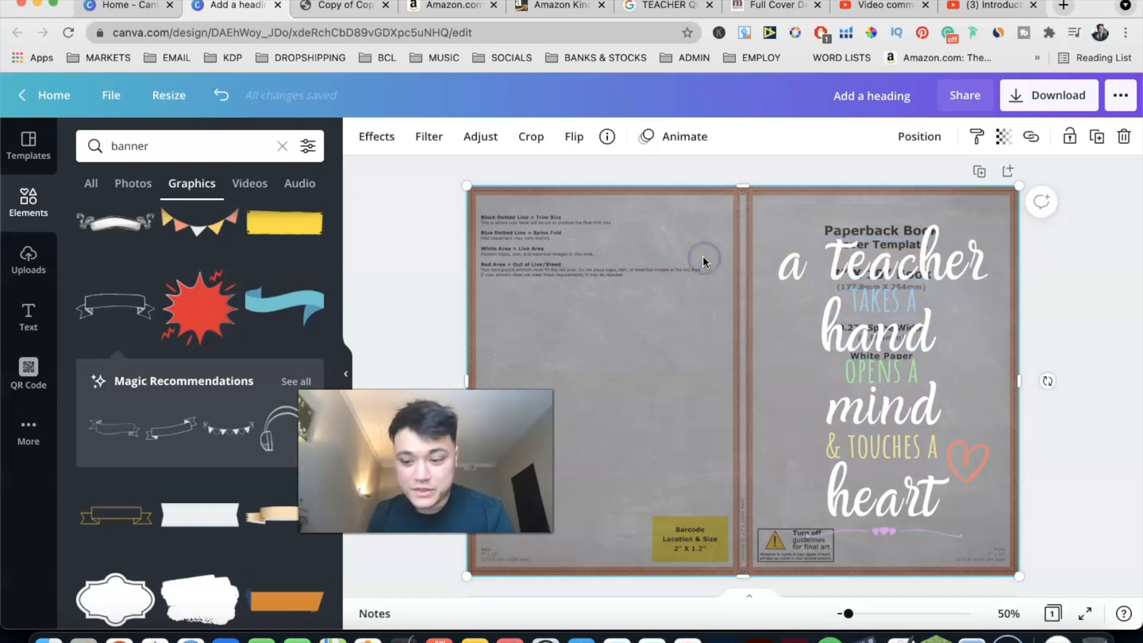
key("Delete")
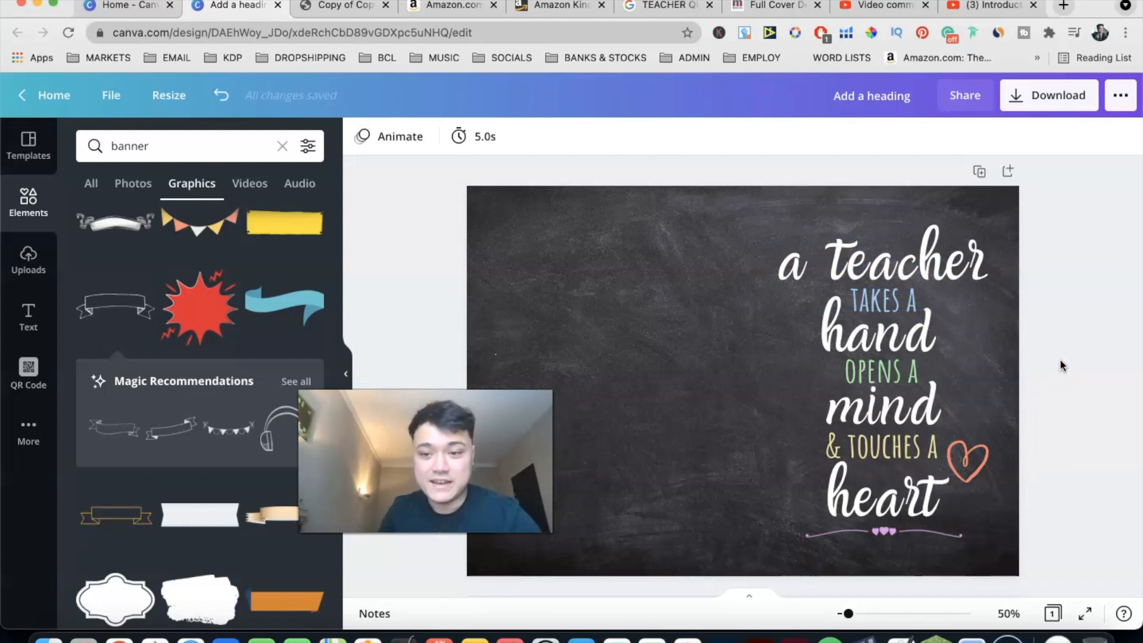
Switch to the Amazon teacher notebook listing, open its product images, and examine the back cover's logo and barcode layout
left_click(444, 333)
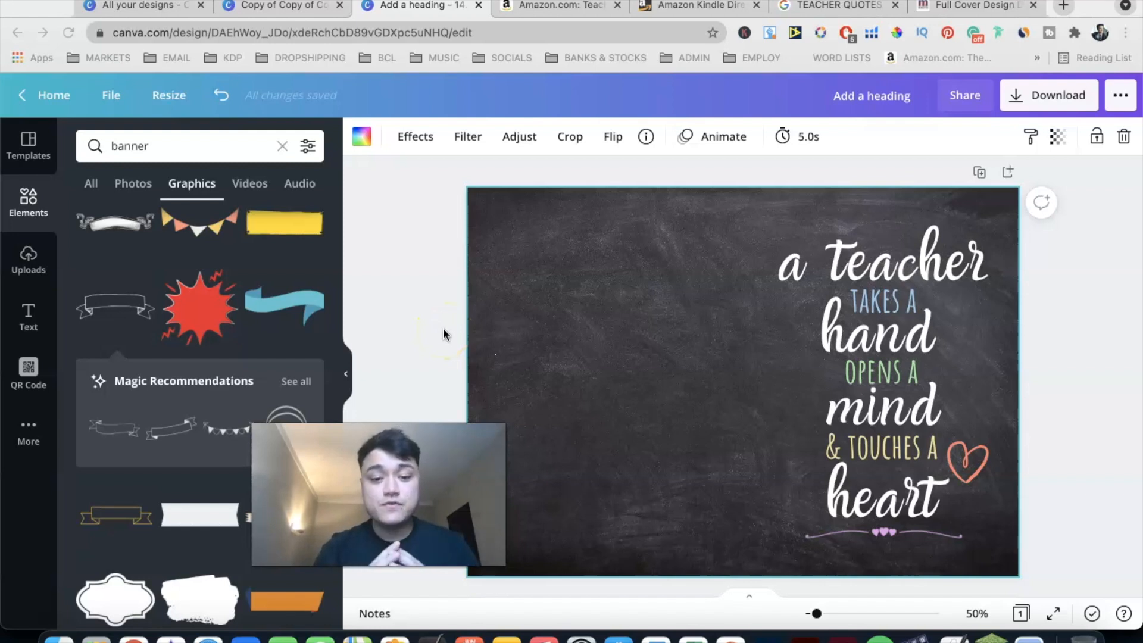
scroll(944, 337, "down", 2)
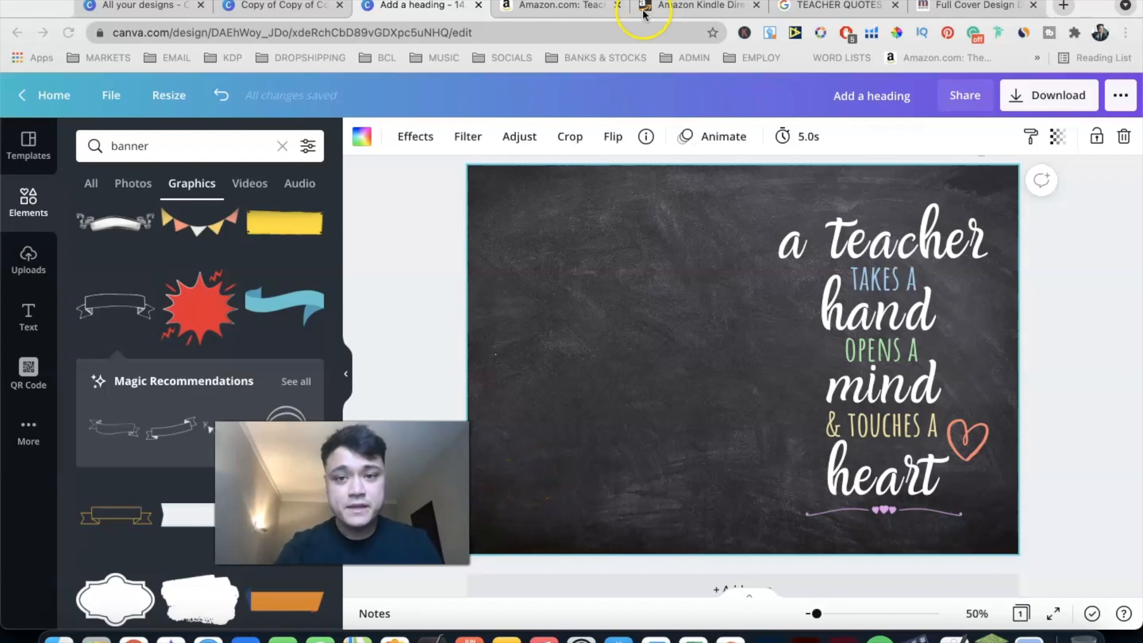
left_click(546, 9)
scroll(216, 256, "down", 1)
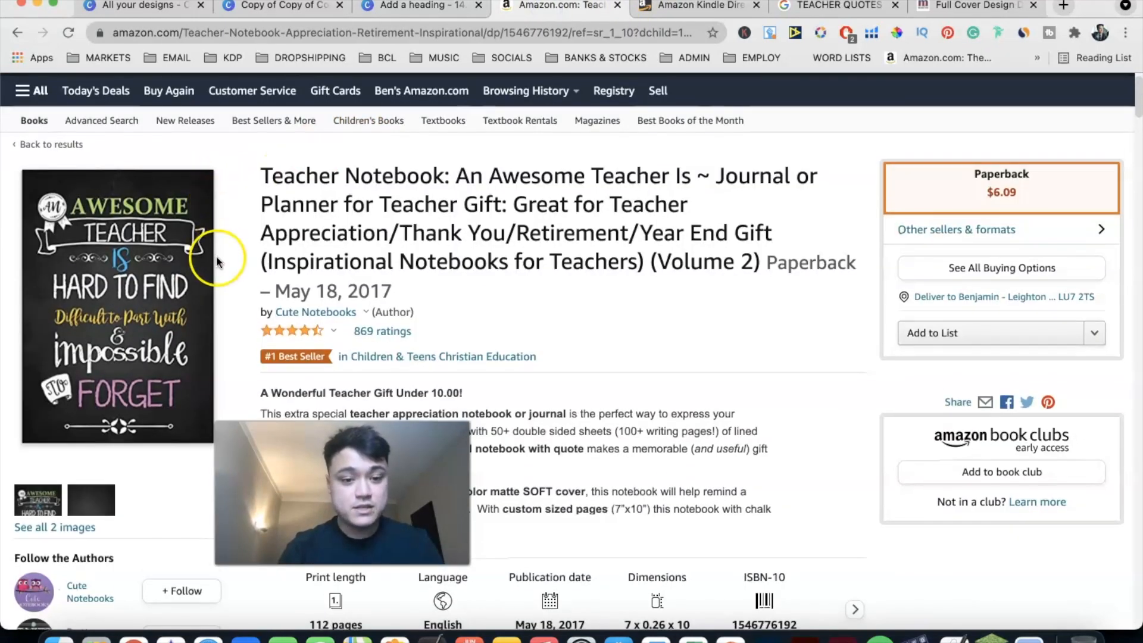
left_click(78, 487)
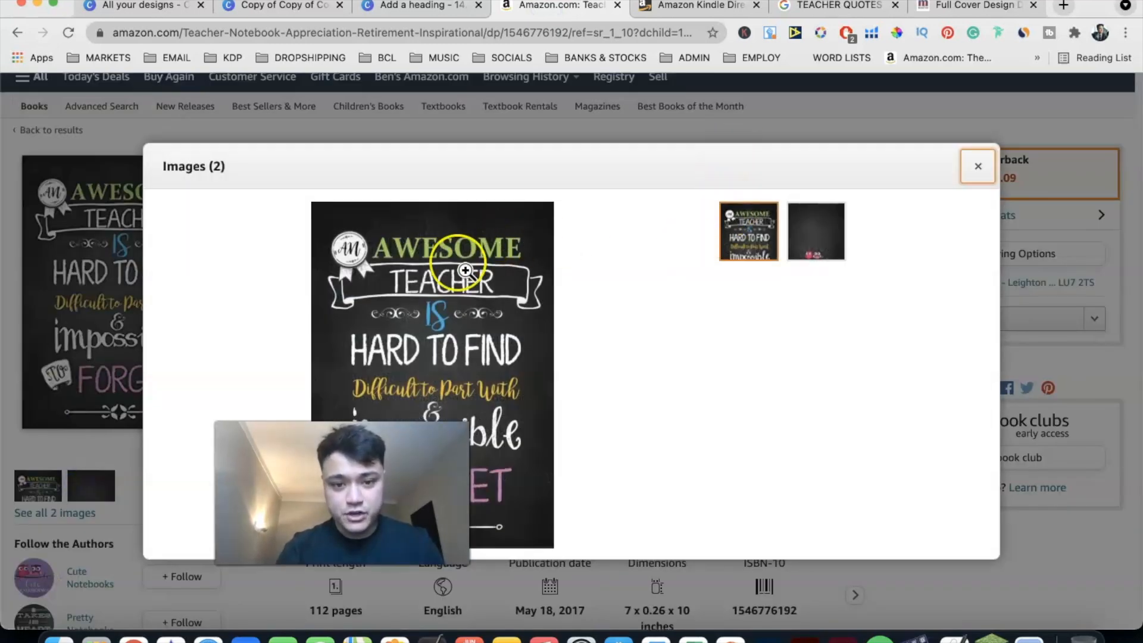
left_click(816, 241)
left_click_drag(417, 453, 233, 459)
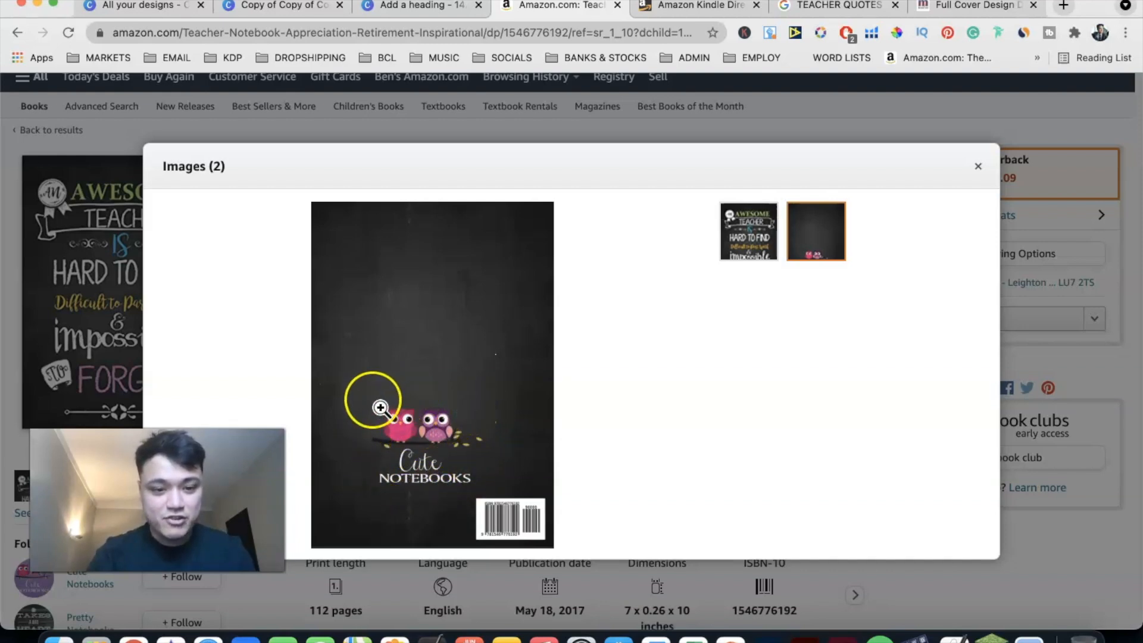
Close the Amazon listing's product images and return to the teacher quote cover design in Canva
left_click(975, 170)
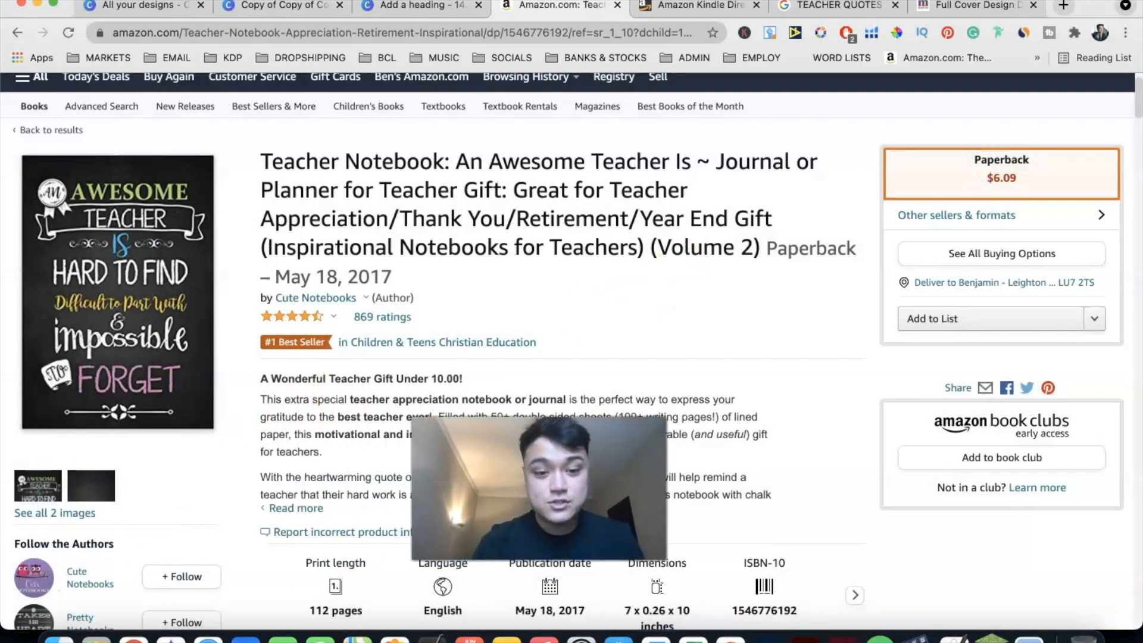
left_click(434, 7)
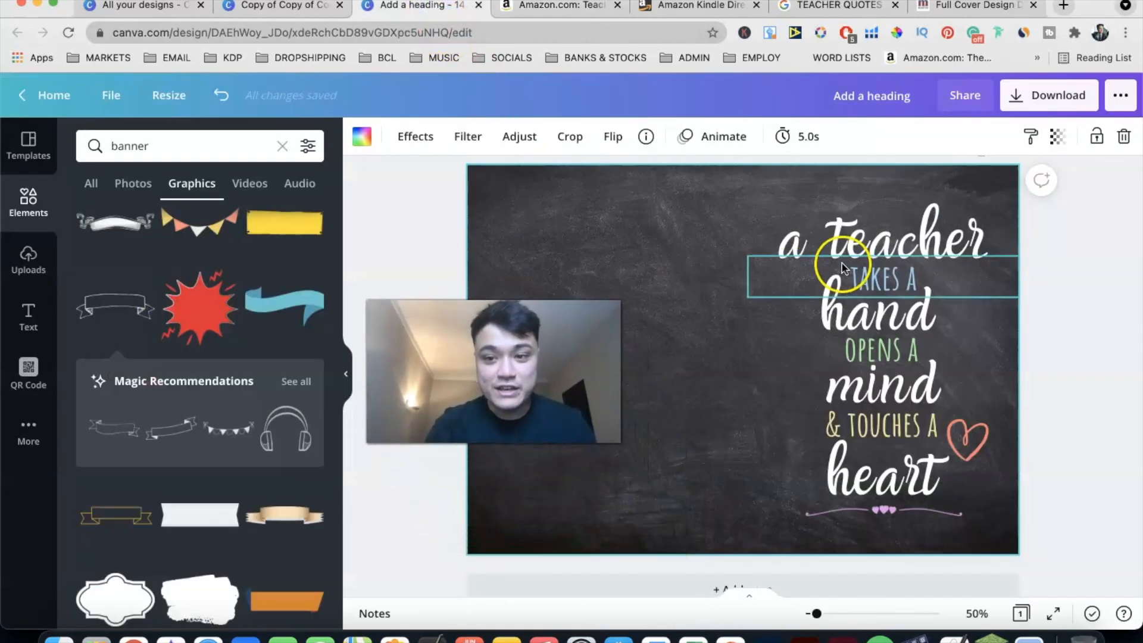
left_click(834, 245)
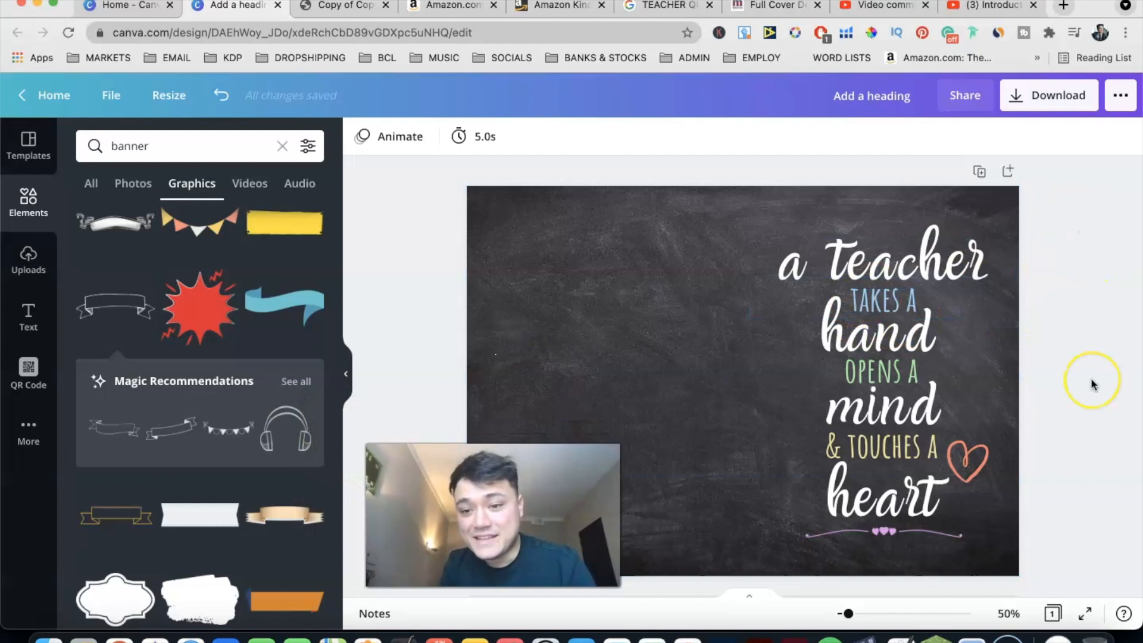
Download the finished notebook cover as a PDF Print file, and dismiss the saved-design dialog and the browser's download bar
left_click(1060, 100)
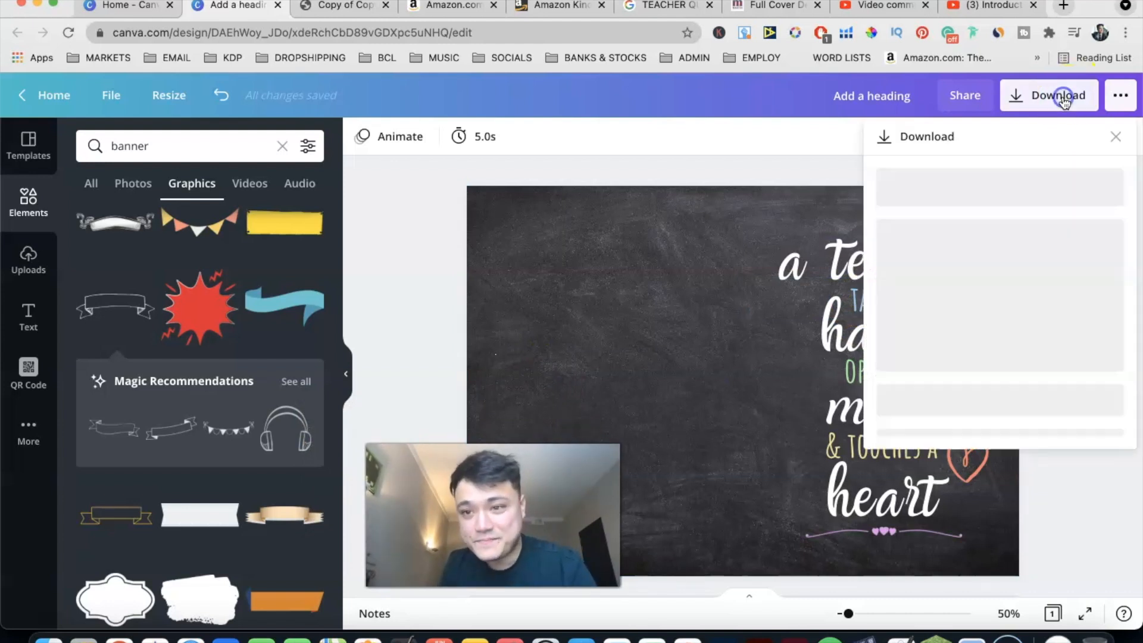
left_click(931, 205)
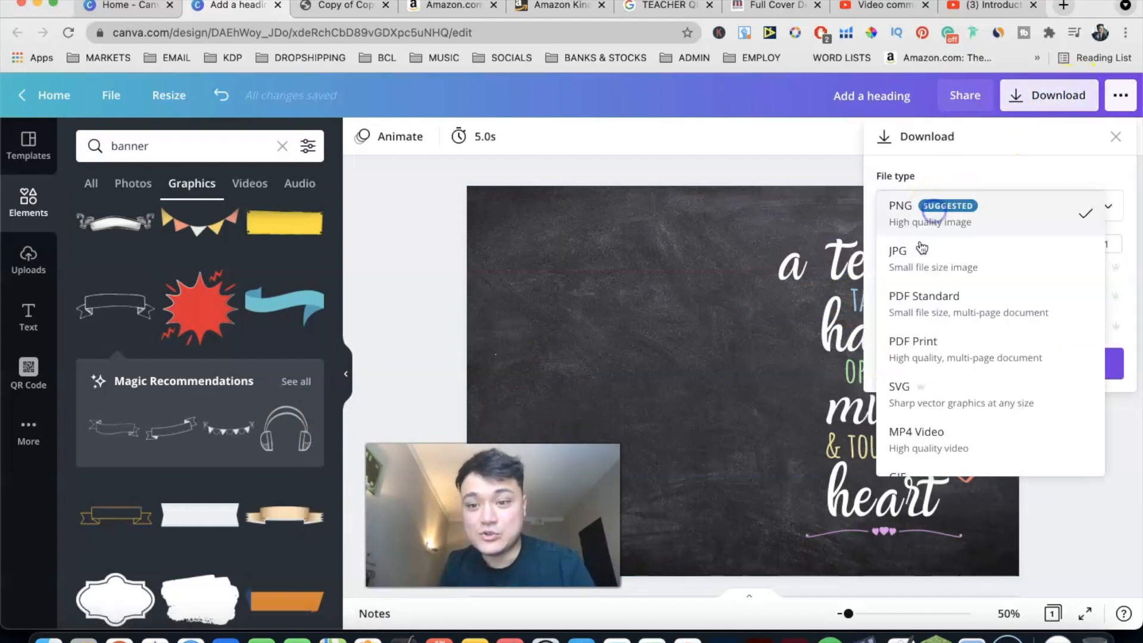
left_click(943, 352)
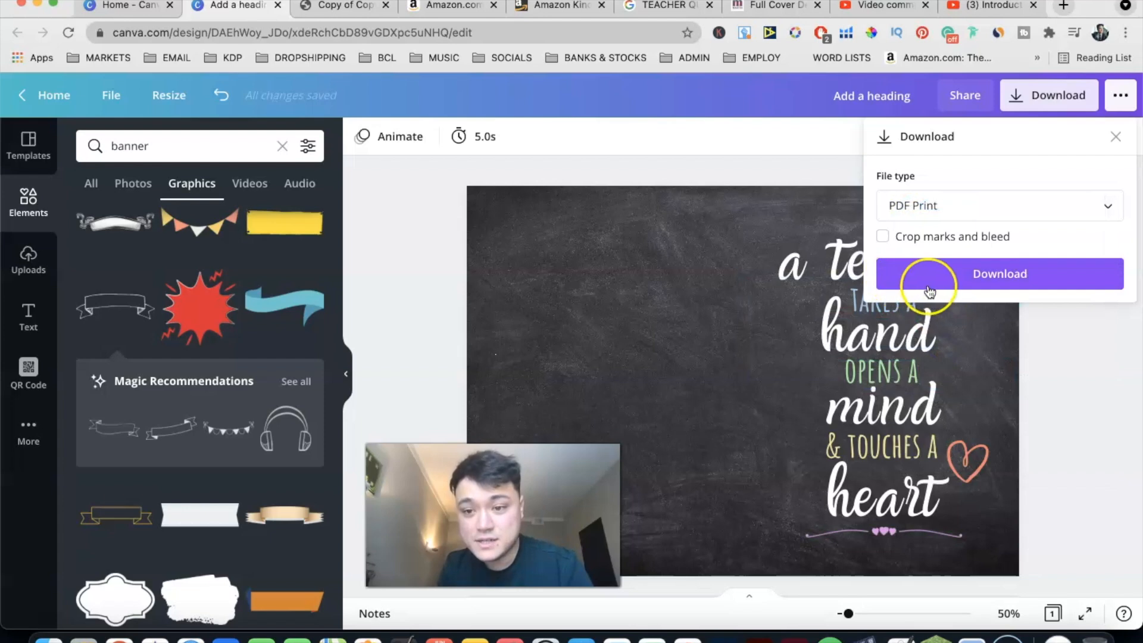
left_click(930, 288)
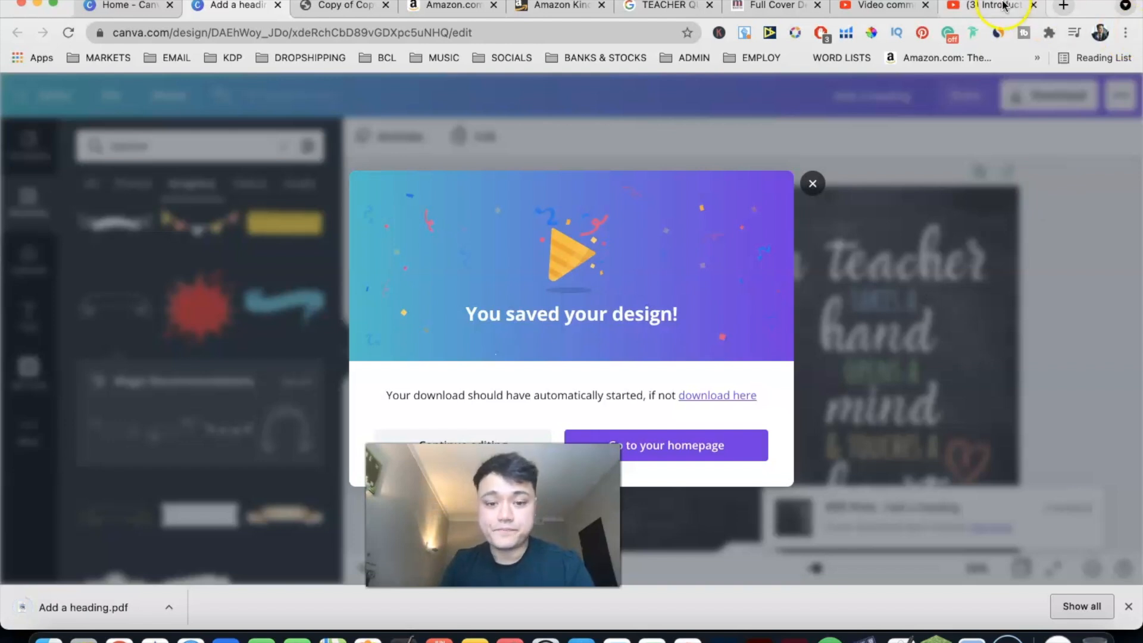
left_click(814, 185)
scroll(842, 395, "down", 3)
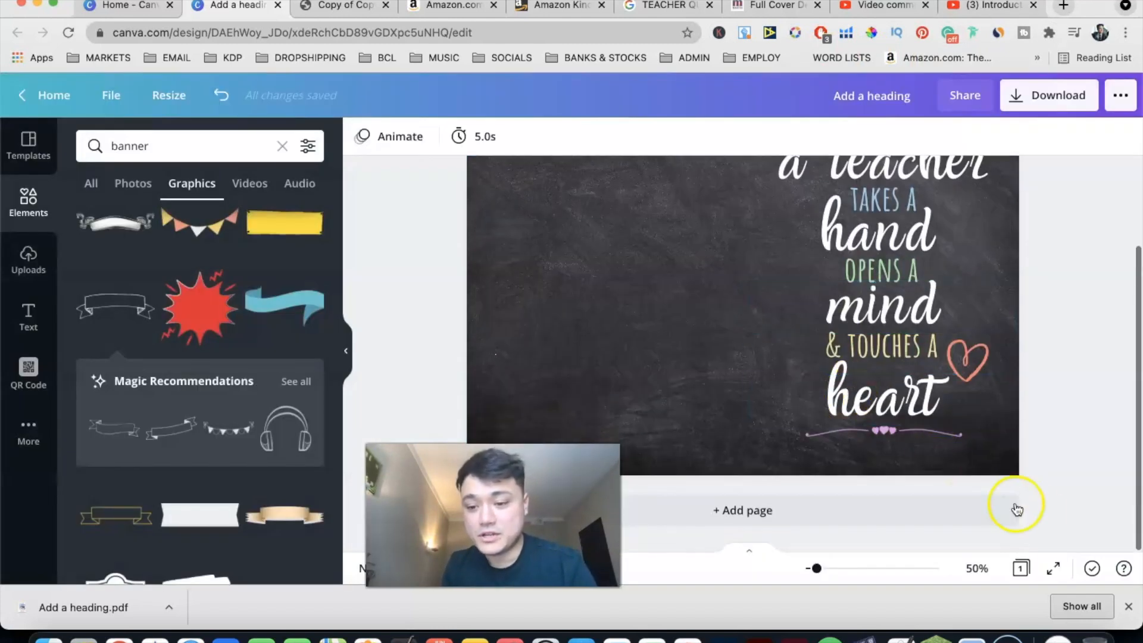
left_click(1128, 606)
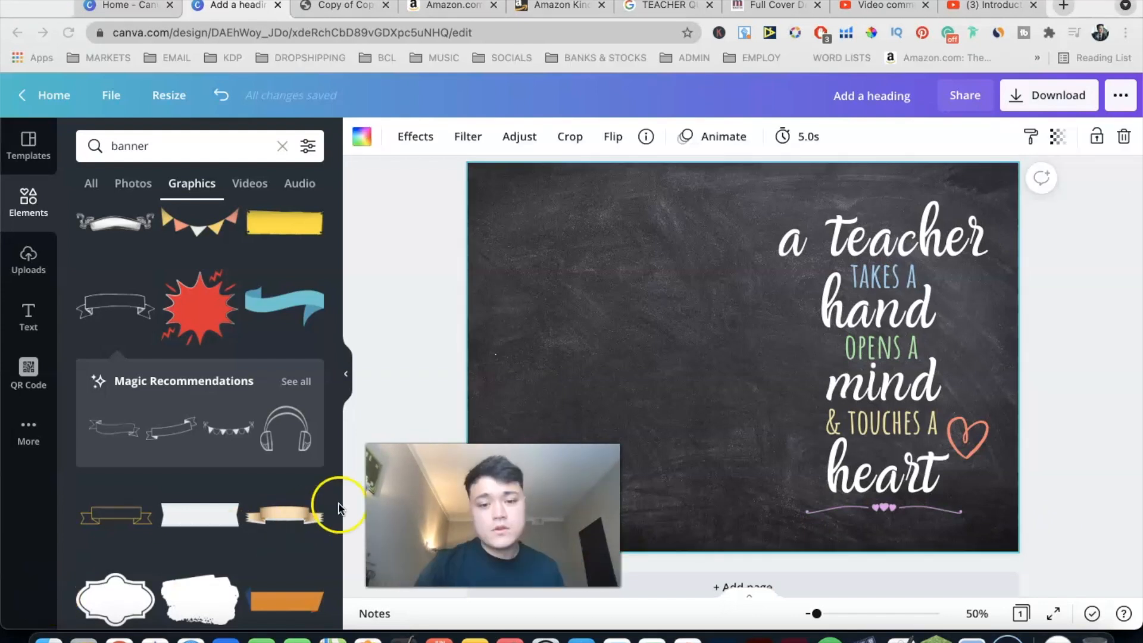
left_click(561, 423)
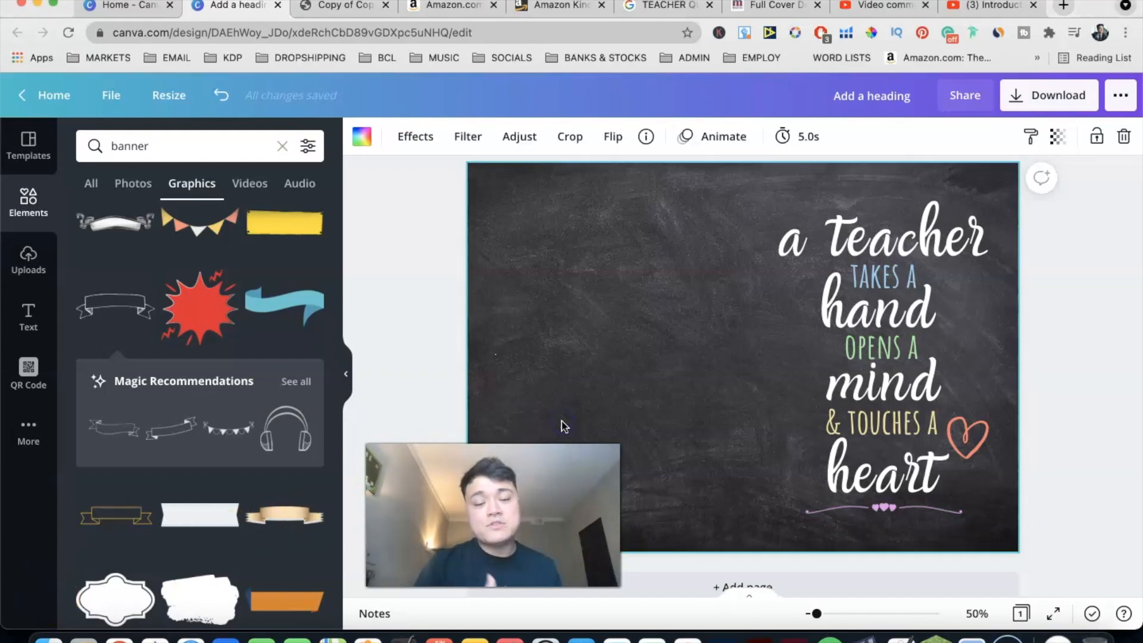